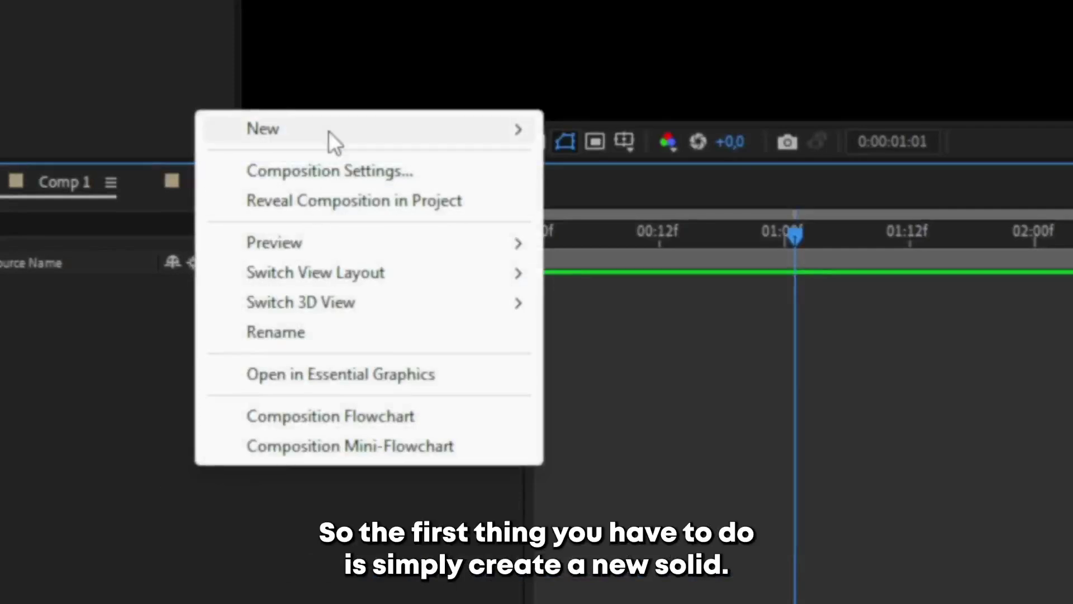
# - Create a black solid of 1920 × 1080 px, make it a 3D layer and reveal its Scale property
pyautogui.moveTo(329, 130)
pyautogui.click(640, 203)
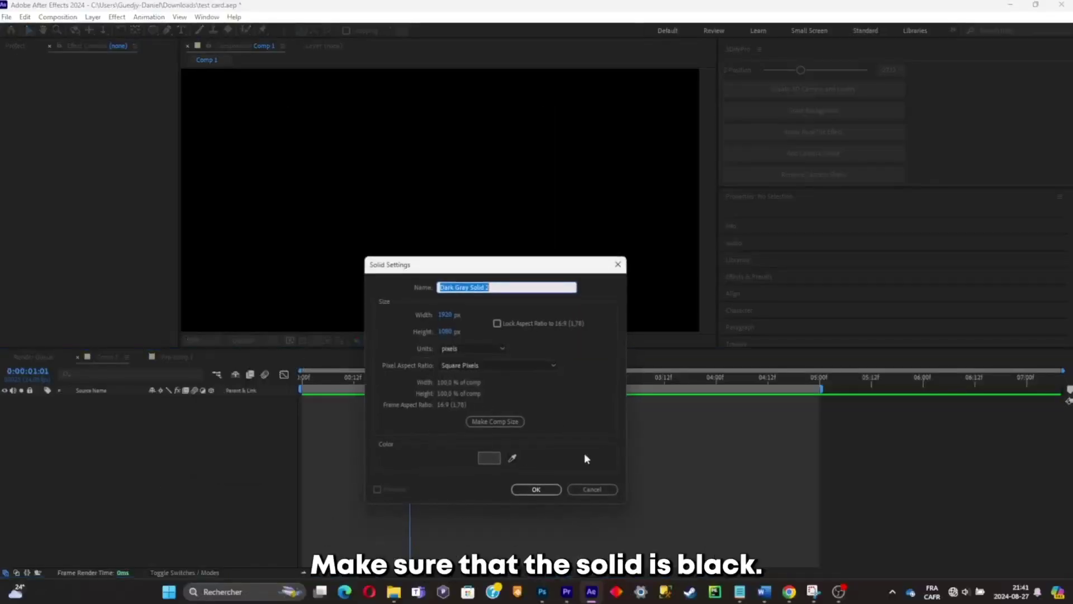
pyautogui.click(489, 459)
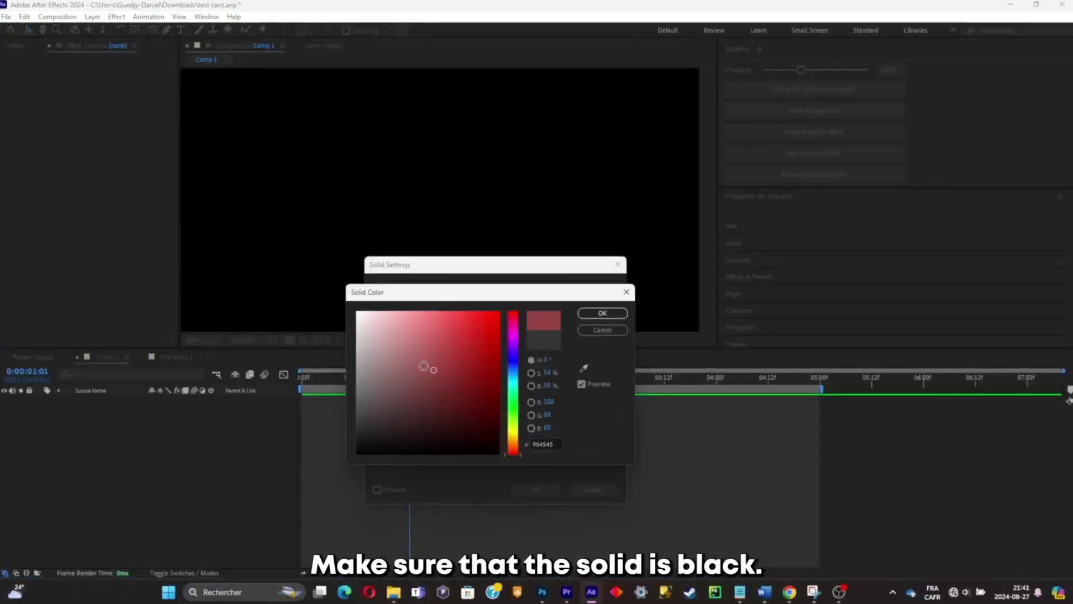
pyautogui.click(593, 316)
pyautogui.click(542, 489)
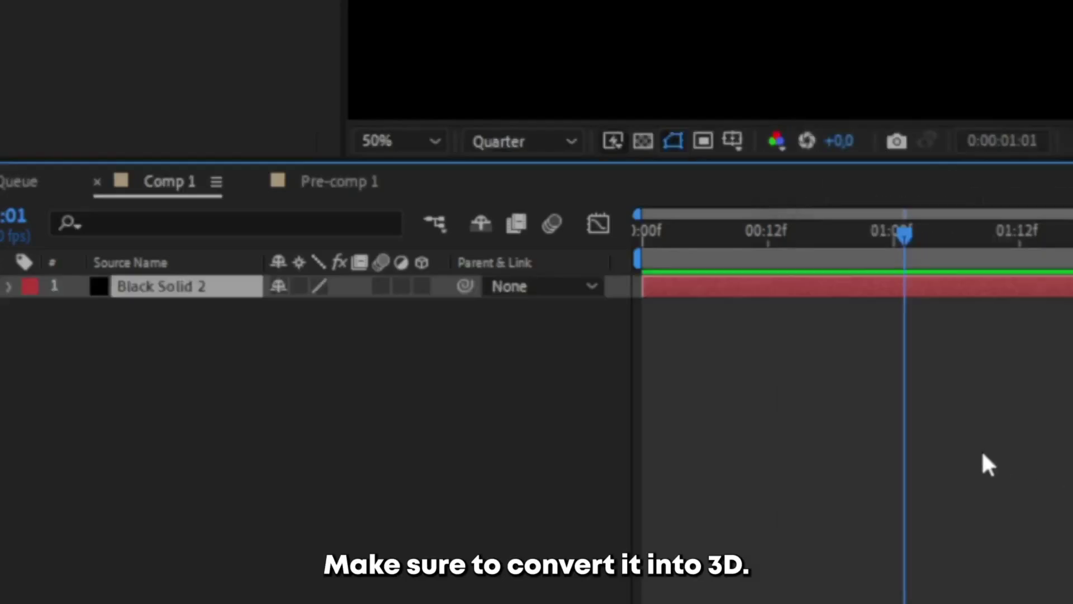
pyautogui.click(422, 287)
pyautogui.press('s')
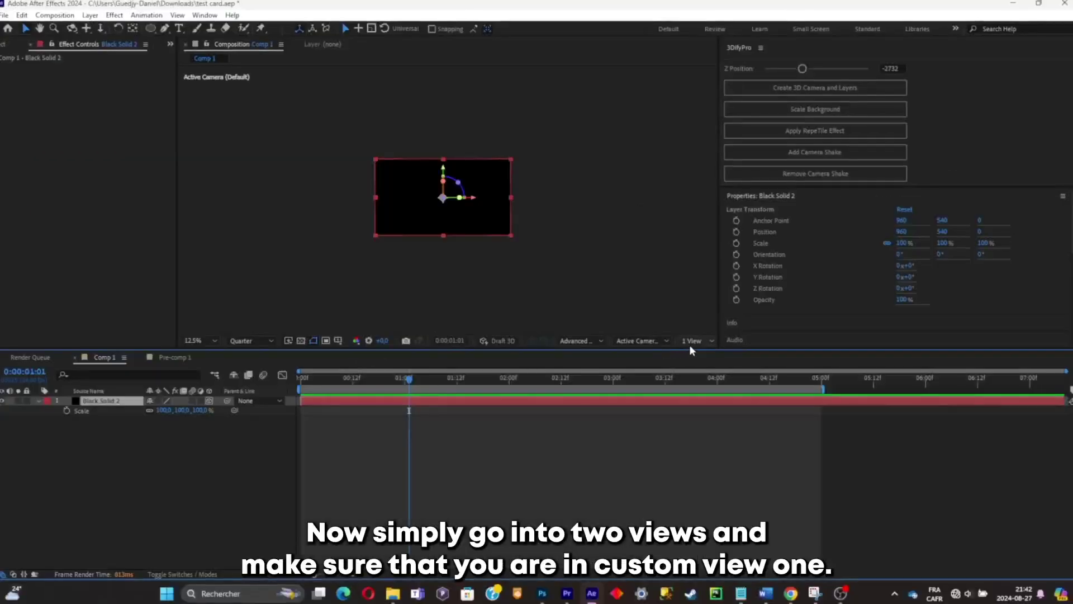
# - Split the composition viewer into 2 Views and set the second one to Custom View 1
pyautogui.click(693, 341)
pyautogui.click(721, 380)
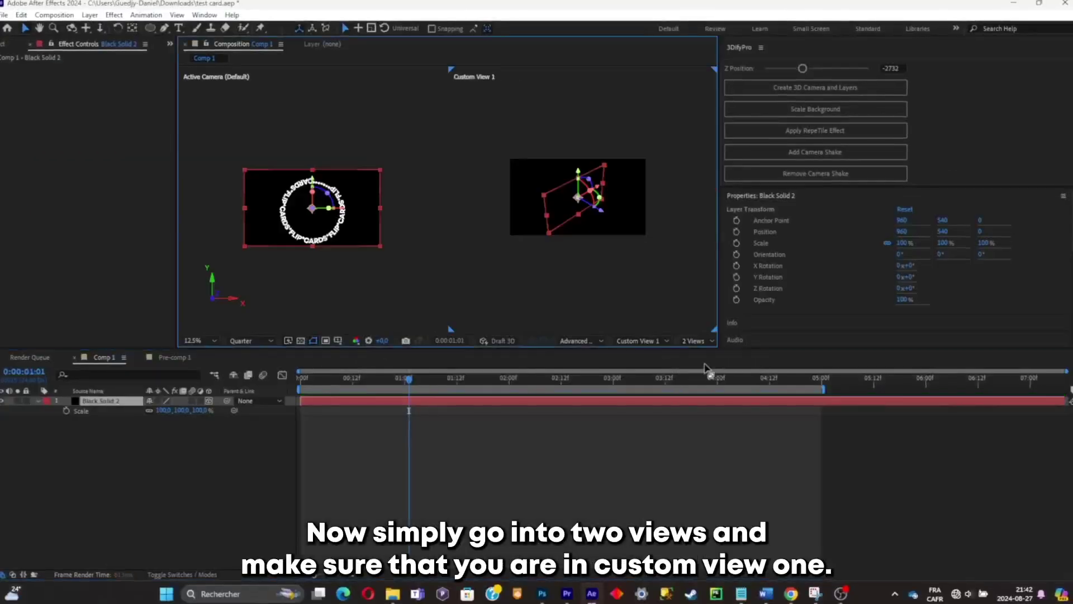
pyautogui.click(655, 341)
pyautogui.click(668, 463)
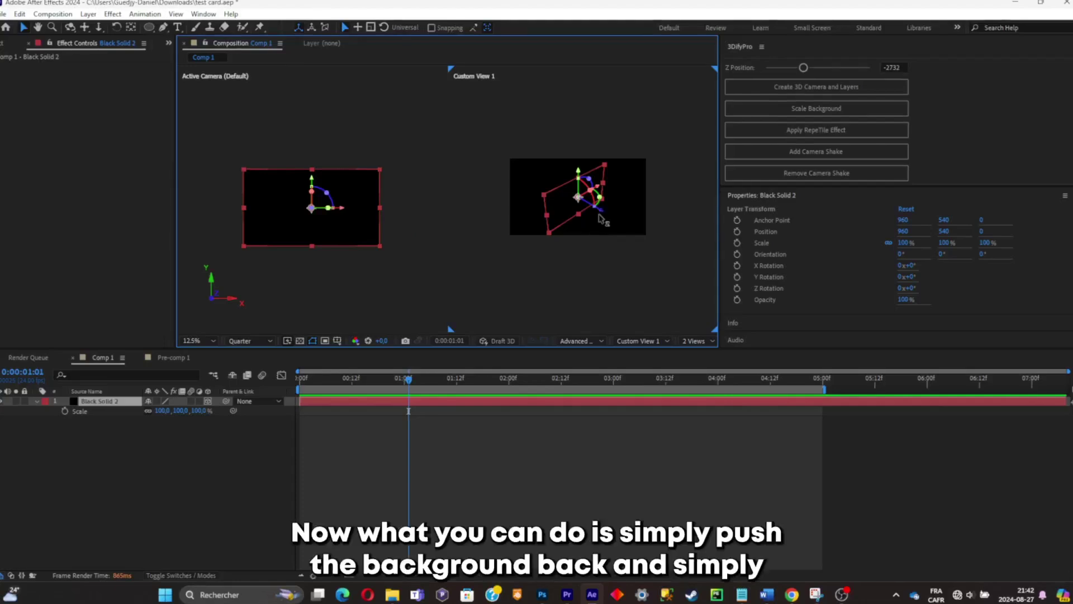
# - Push the black background solid far back along its Z axis and scale it up to about 1542%
pyautogui.moveTo(593, 211); pyautogui.dragTo(450, 147)
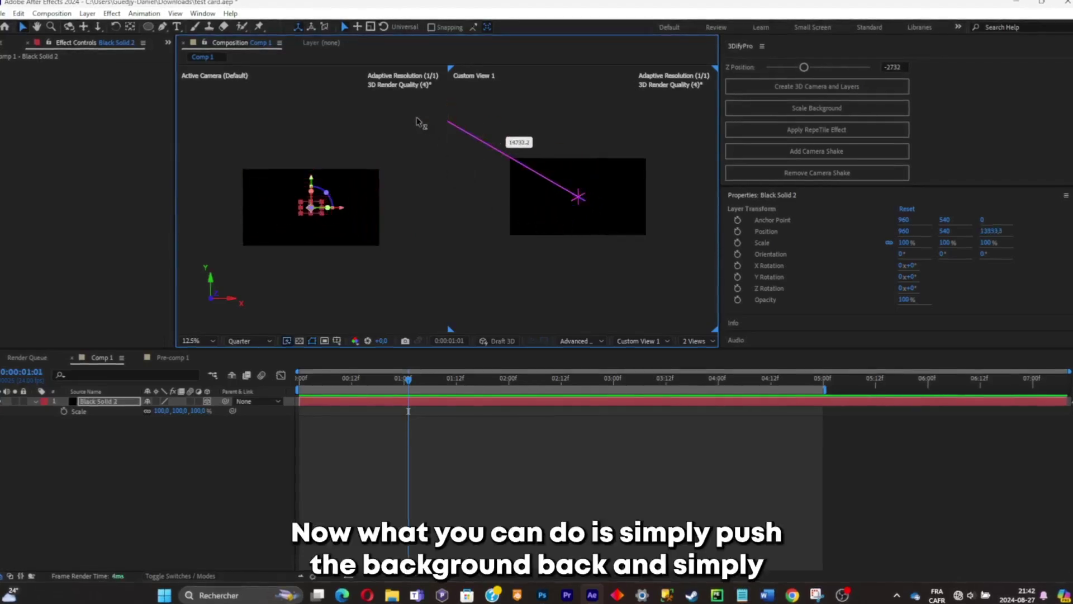
pyautogui.click(173, 412)
pyautogui.moveTo(173, 412); pyautogui.dragTo(973, 387)
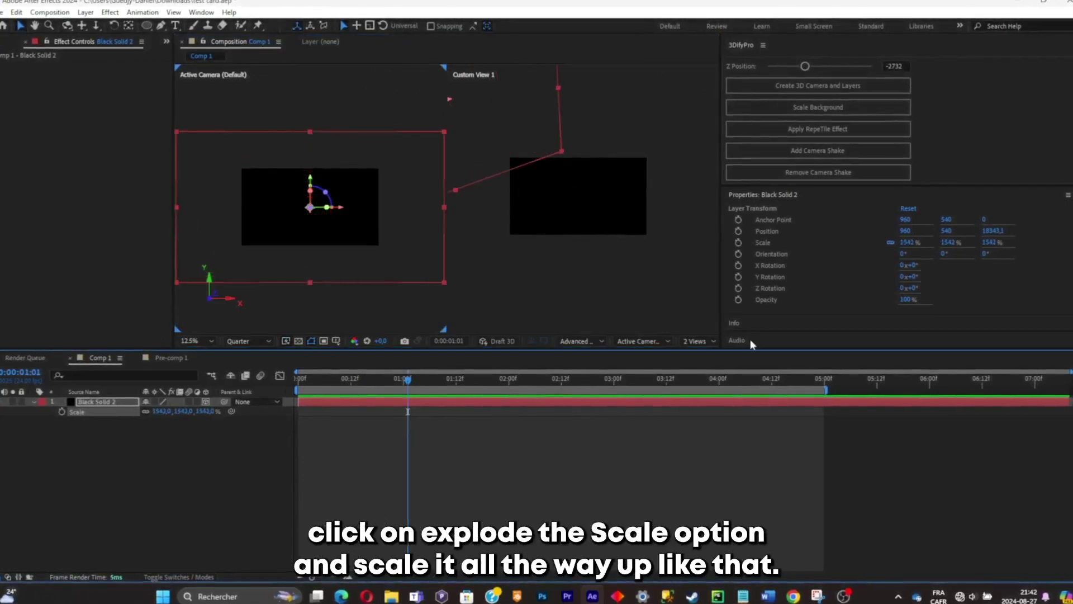
# - Add a new One-Node Camera to the composition with its default settings
pyautogui.rightClick(176, 454)
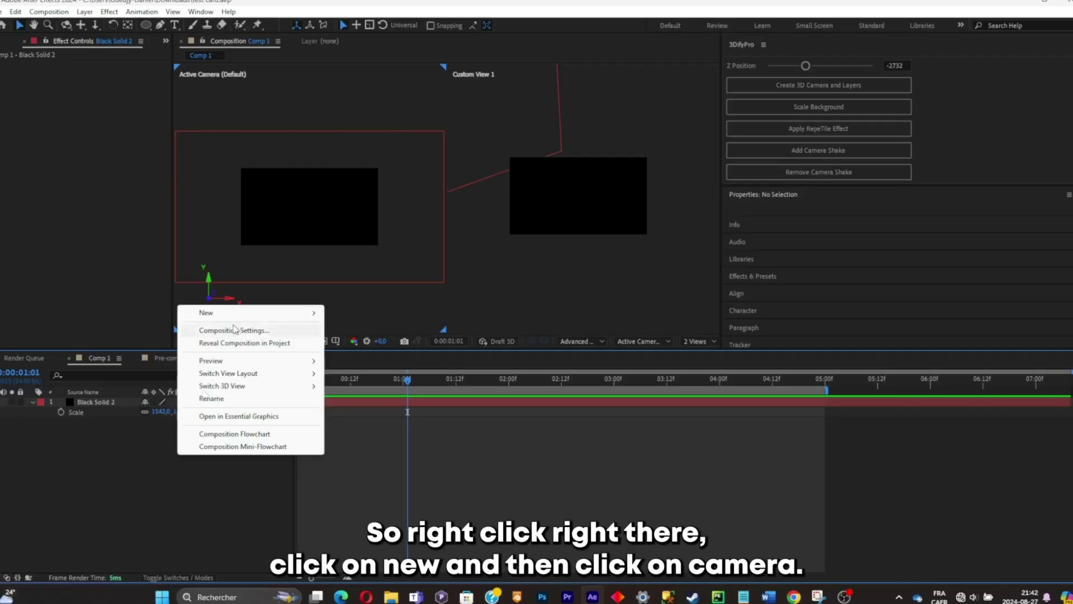
pyautogui.click(233, 313)
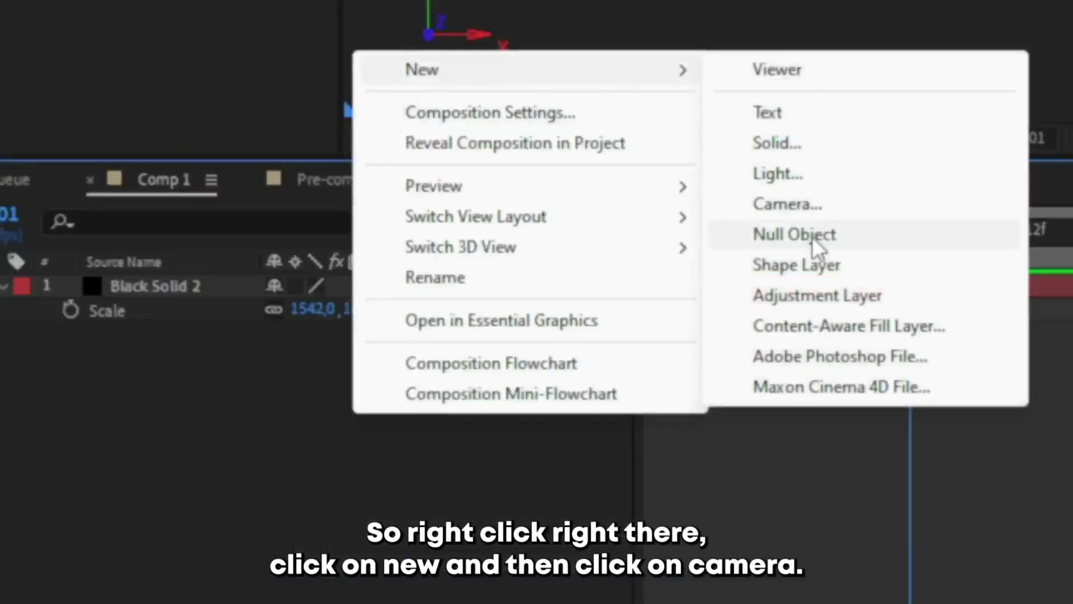
pyautogui.click(814, 204)
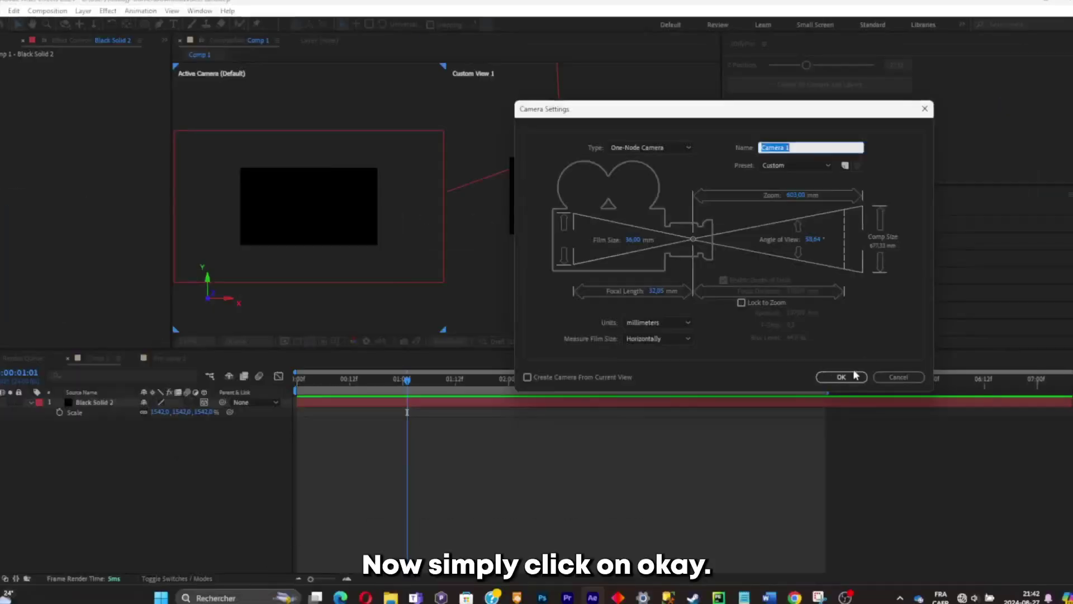
pyautogui.click(842, 377)
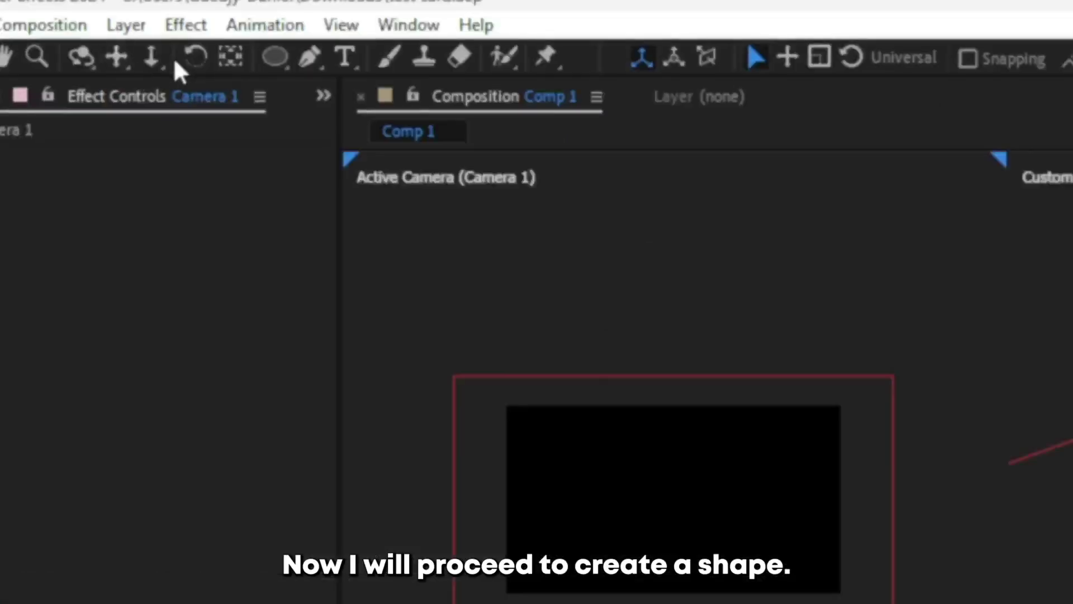
# - Draw a white square with the Rectangle tool inside the frame in the Active Camera view
pyautogui.moveTo(283, 56); pyautogui.dragTo(348, 118)
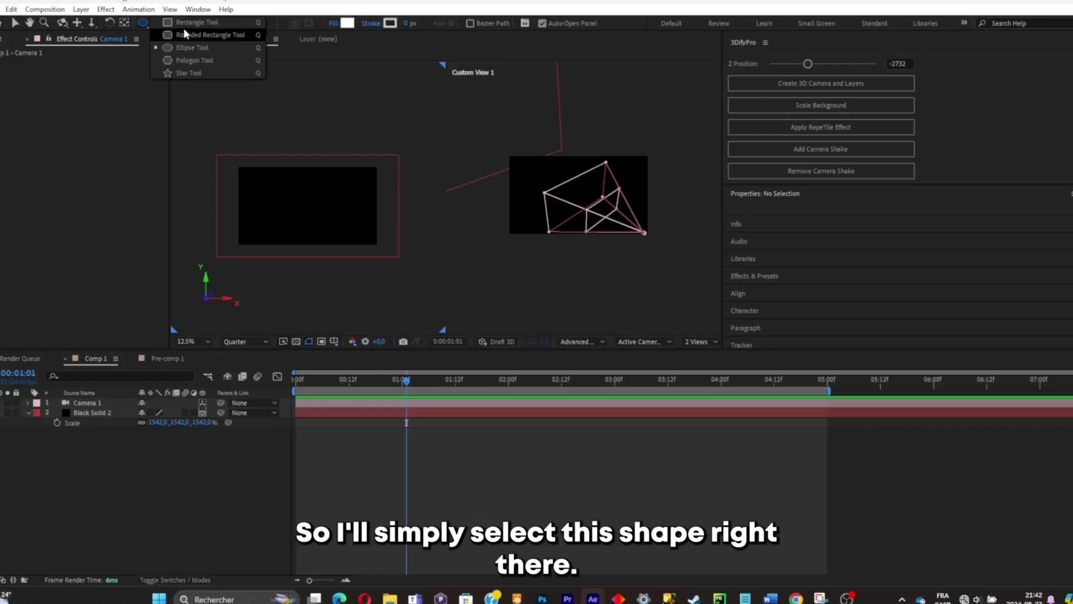
pyautogui.click(374, 57)
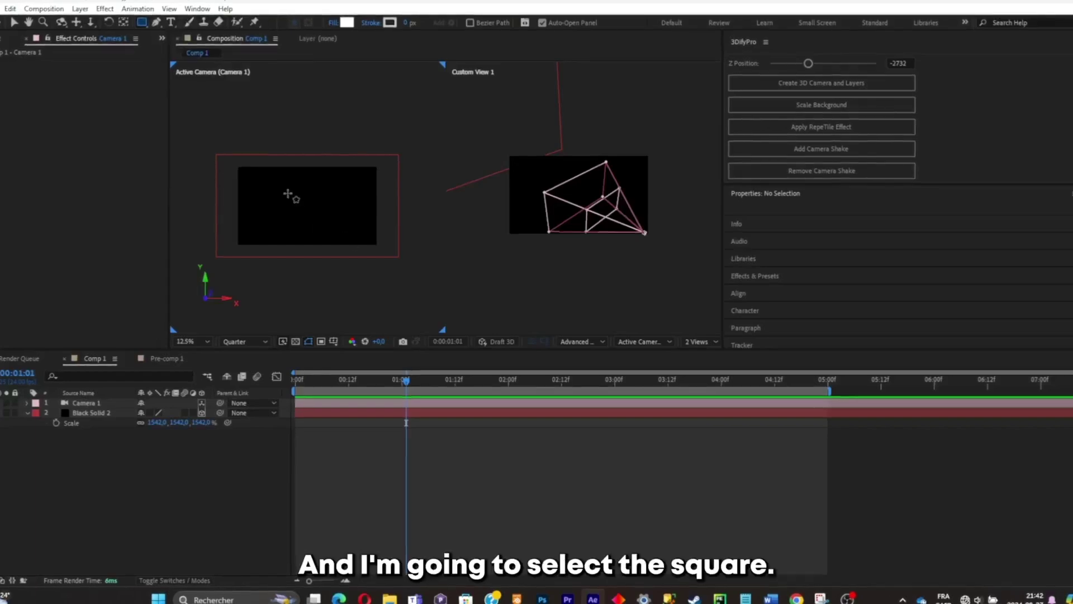
pyautogui.moveTo(287, 193); pyautogui.dragTo(311, 217)
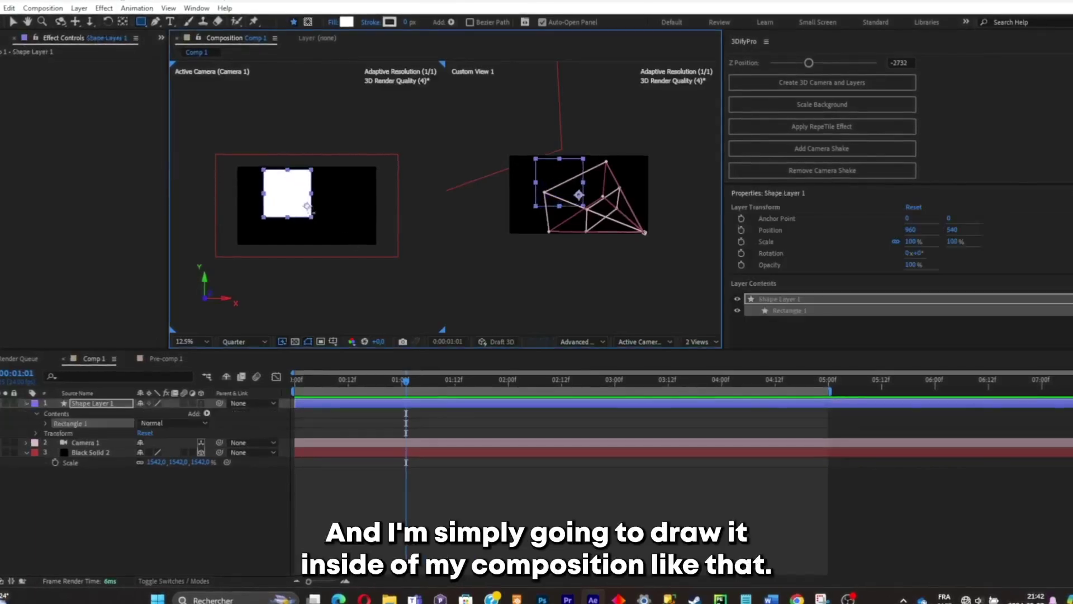
# - Center the square's anchor point in its layer content and move the square to the middle of the composition
pyautogui.click(78, 8)
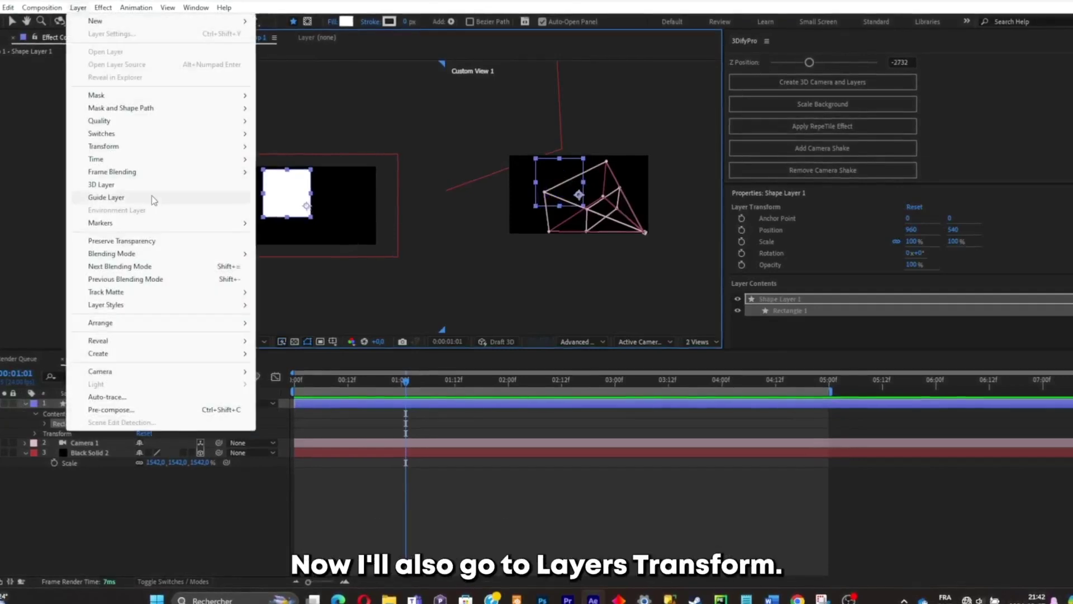
pyautogui.moveTo(112, 146)
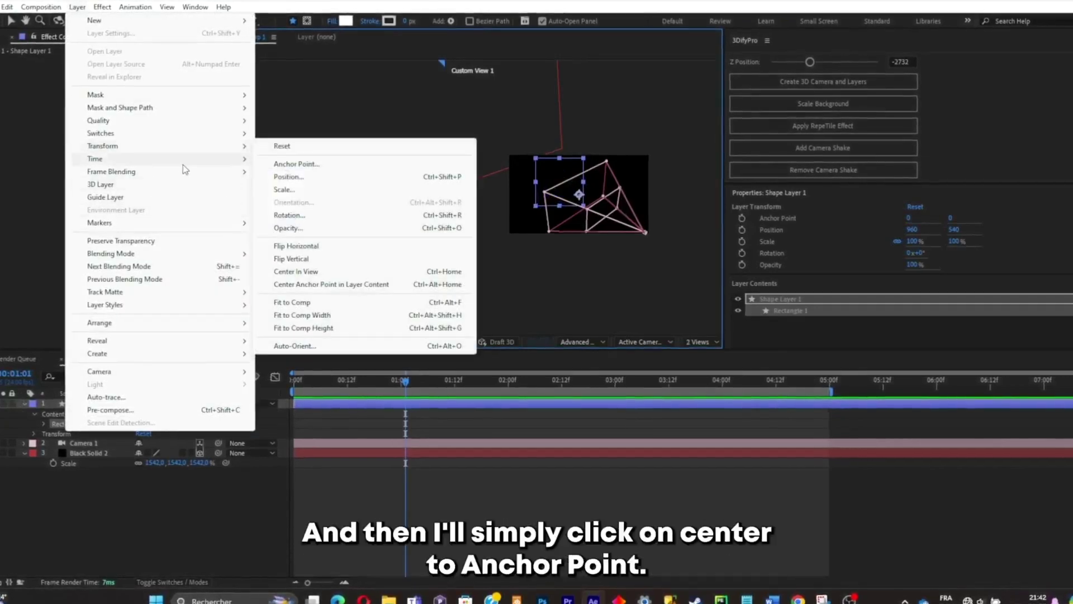
pyautogui.click(316, 284)
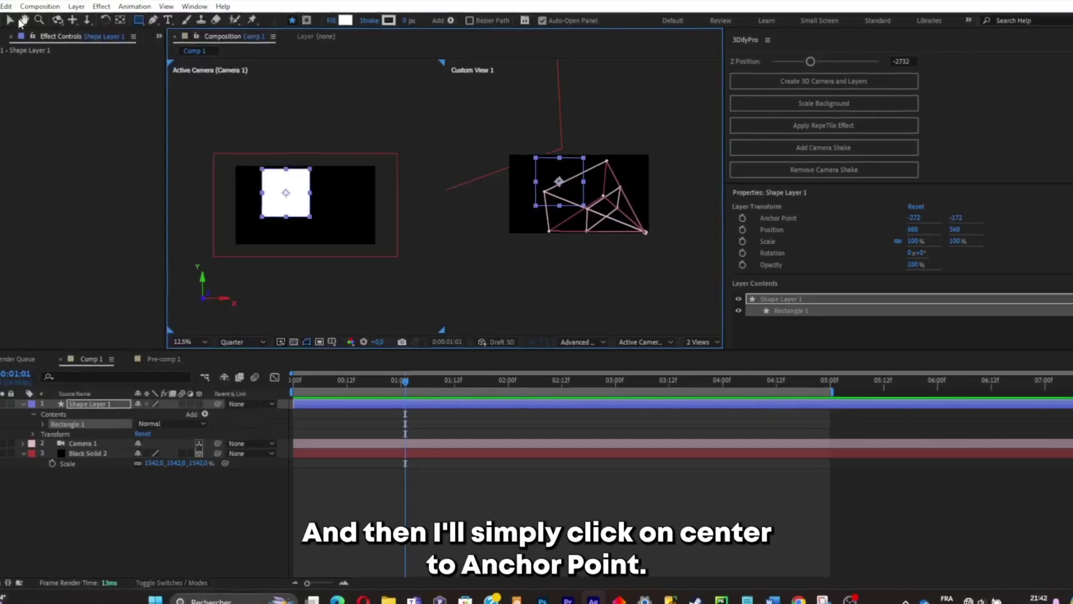
pyautogui.click(11, 21)
pyautogui.moveTo(282, 205); pyautogui.dragTo(325, 204)
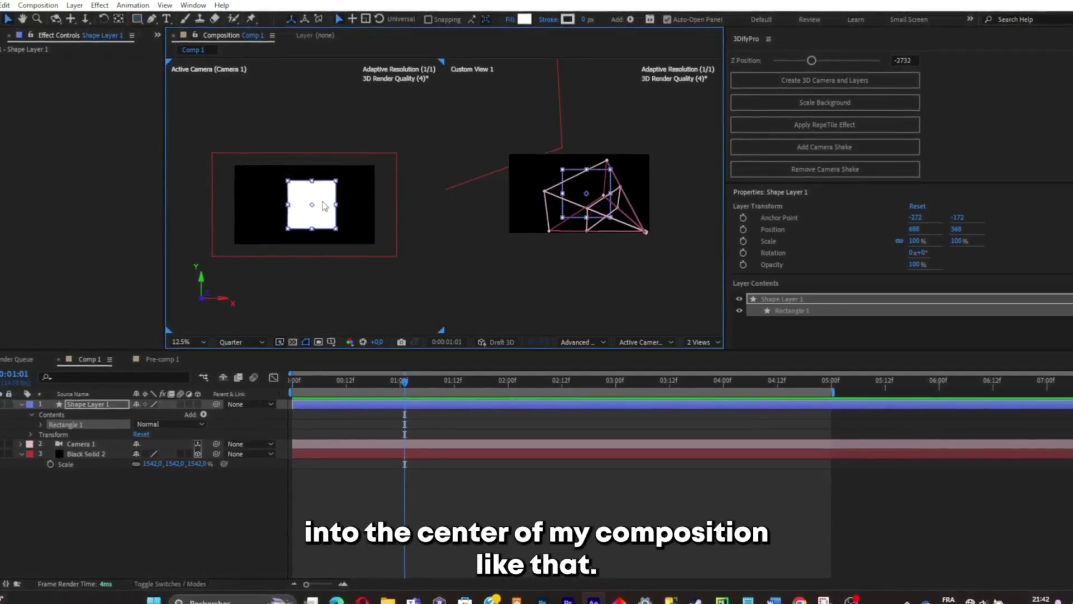
pyautogui.press('.')
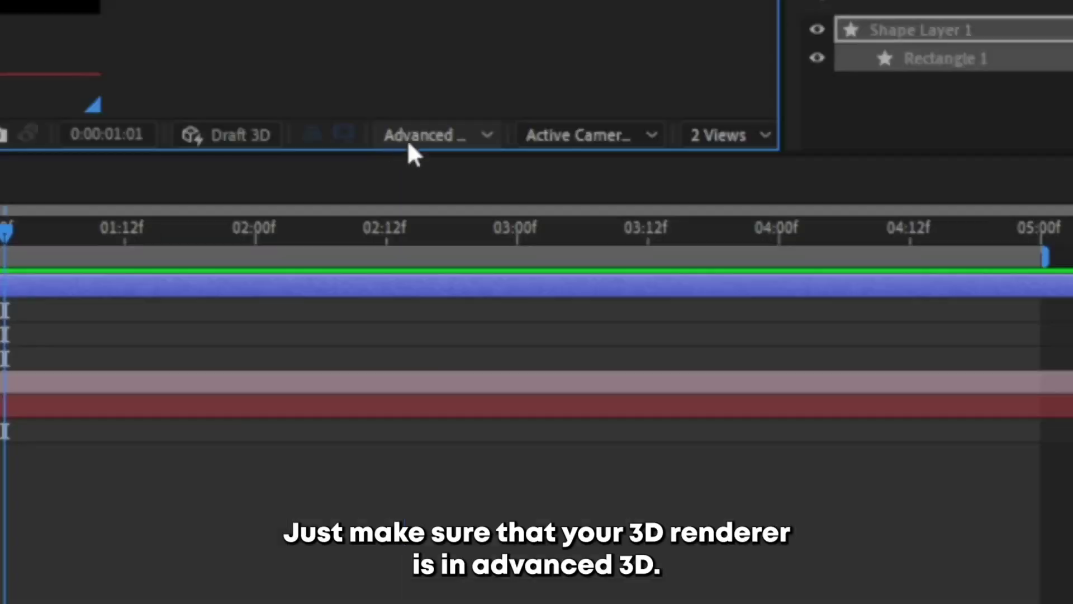
# - Use the Advanced 3D renderer and convert the square's shape layer into a 3D layer
pyautogui.click(574, 343)
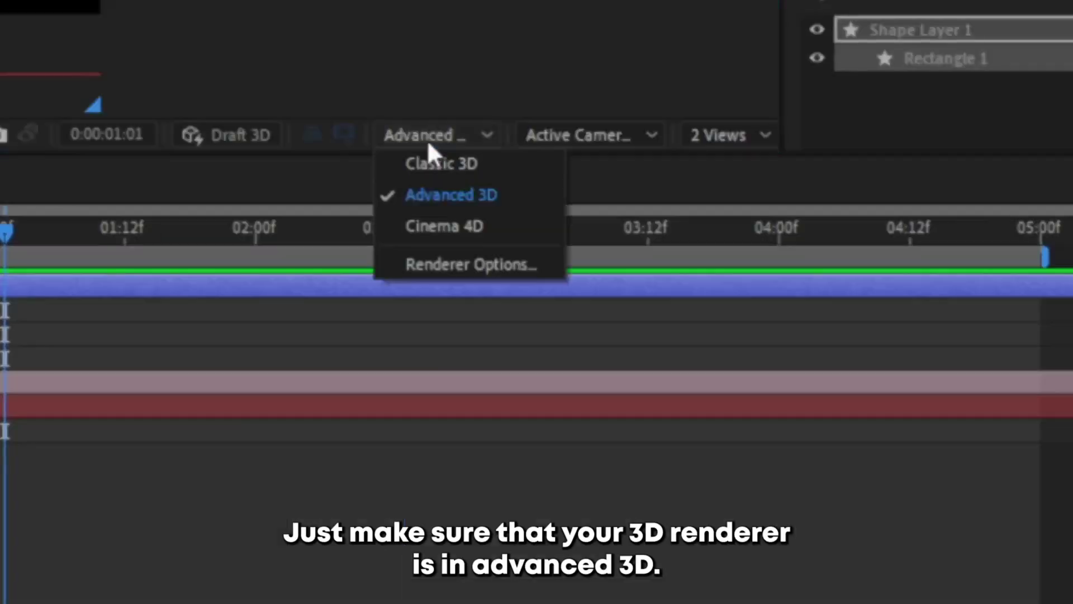
pyautogui.click(585, 367)
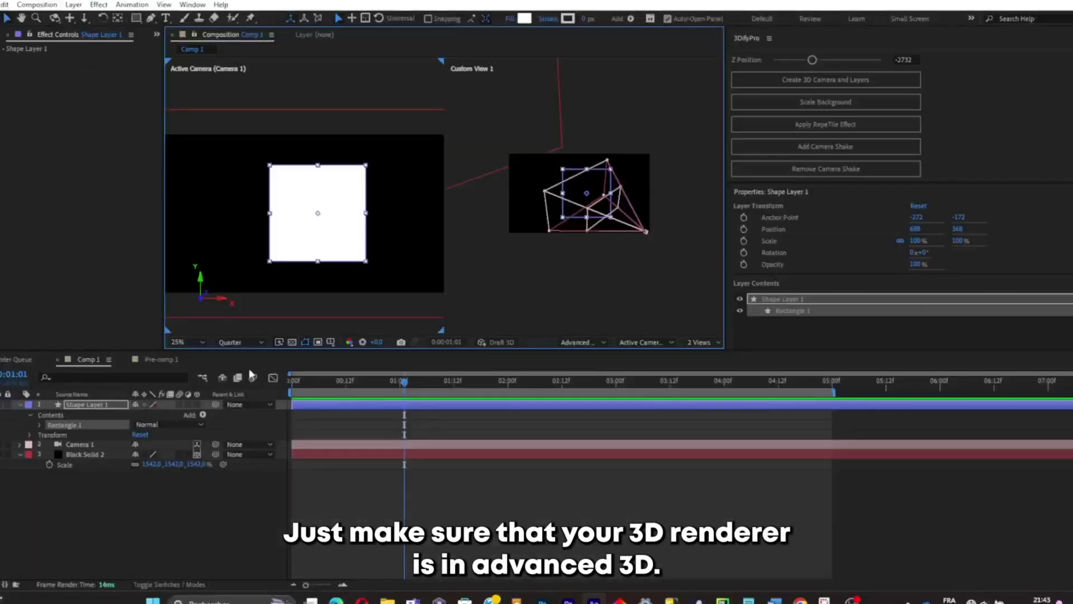
pyautogui.click(94, 405)
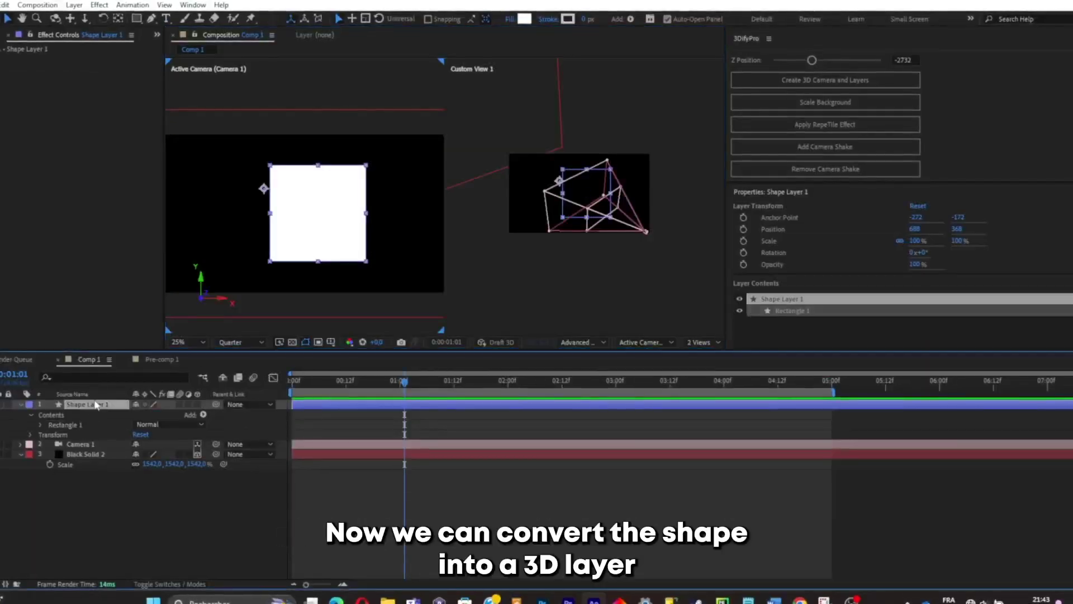
pyautogui.click(198, 403)
# - Set the square's Extrusion Depth to 1000 in its Geometry Options
pyautogui.click(31, 444)
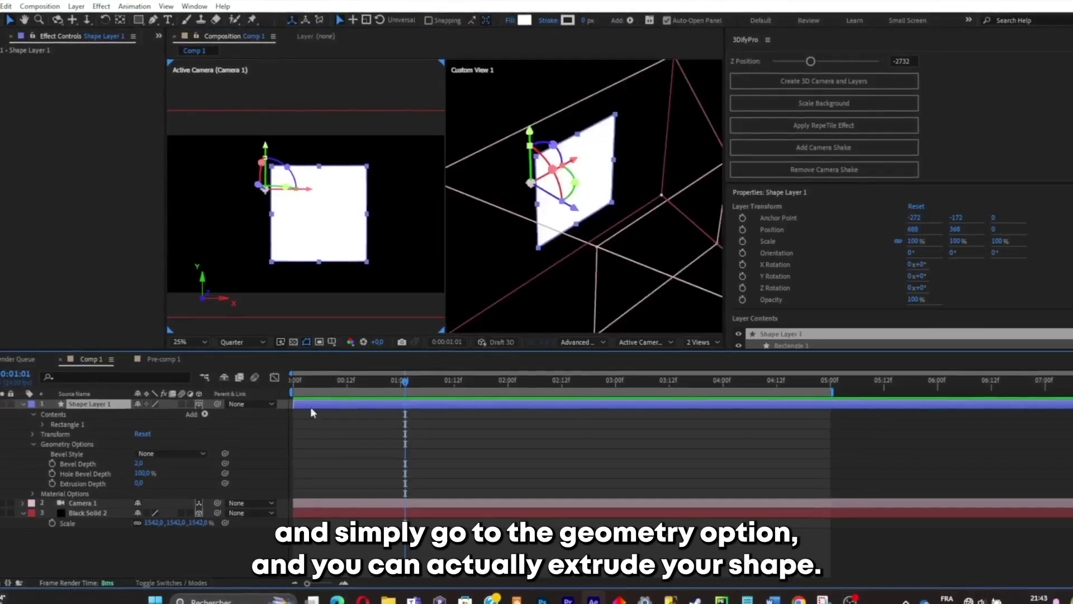
pyautogui.moveTo(141, 483); pyautogui.dragTo(578, 399)
pyautogui.scroll(-3, 520, 215)
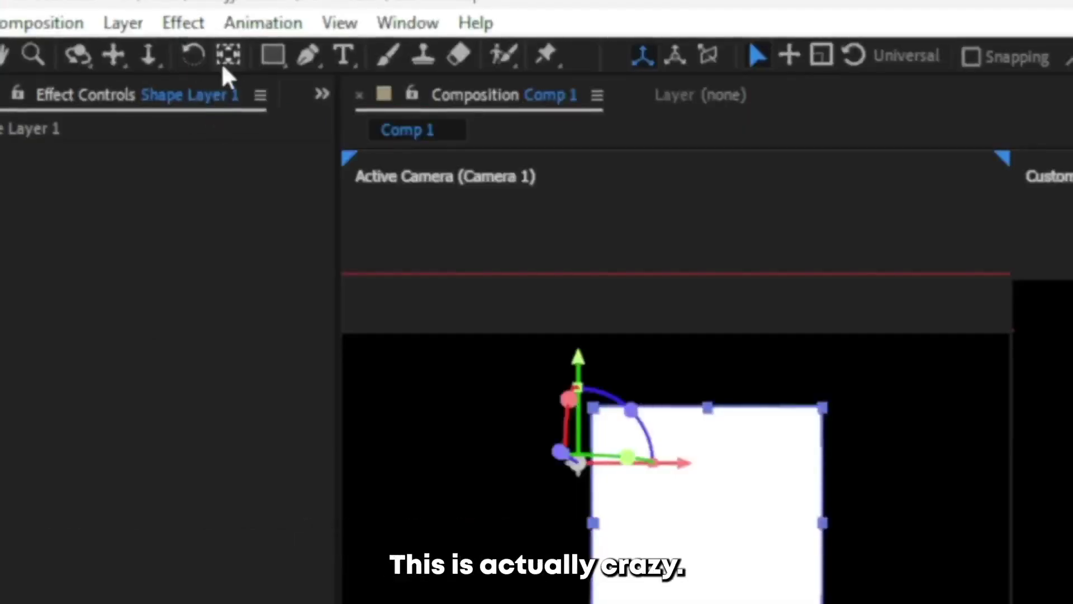
# - Move the box's anchor point to its center on all axes, at about 118, 8, 580
pyautogui.click(224, 59)
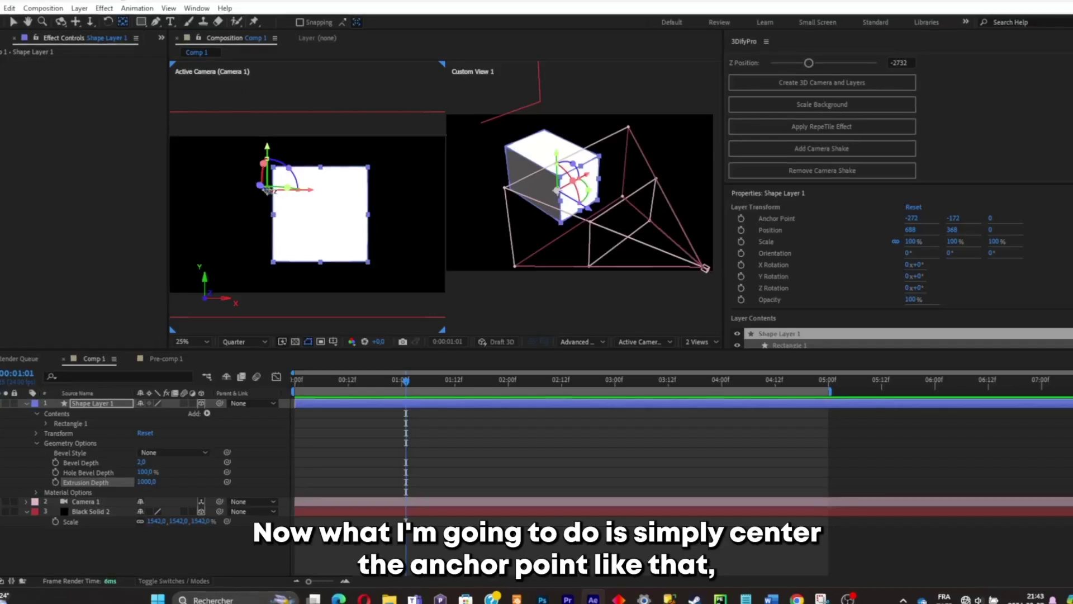
pyautogui.moveTo(268, 190); pyautogui.dragTo(324, 217)
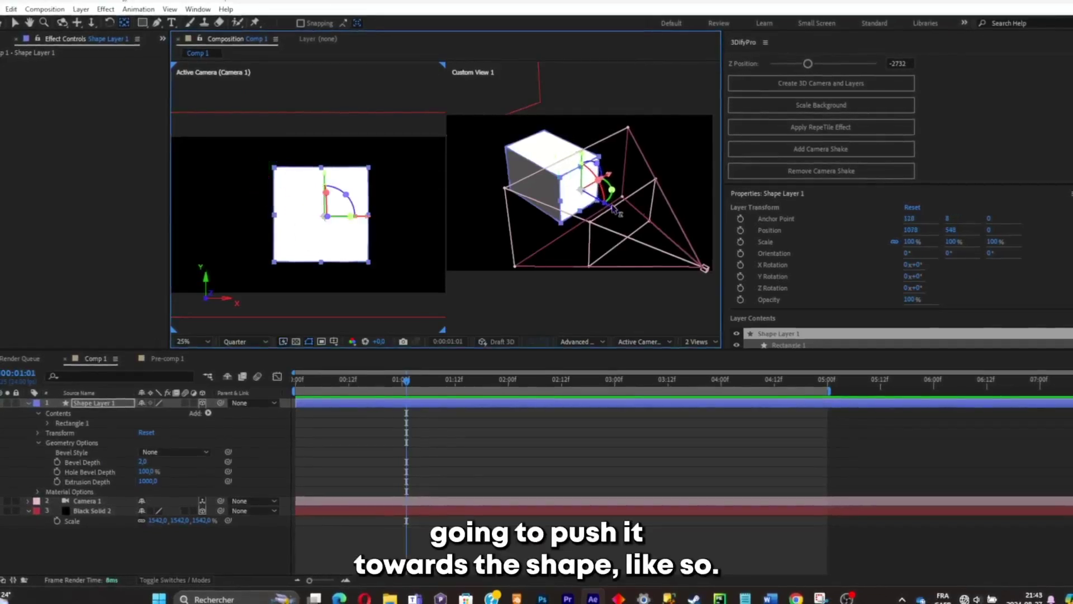
pyautogui.moveTo(611, 207); pyautogui.dragTo(579, 191)
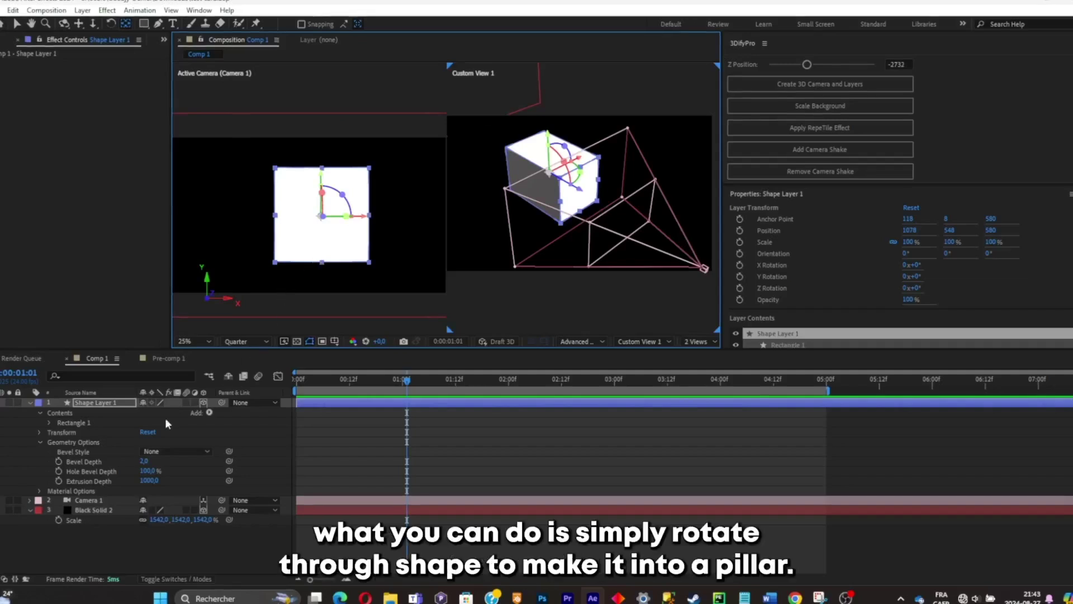
# - Turn the box upright with an X orientation of 270° and shift it left to an X position of about 103
pyautogui.click(17, 24)
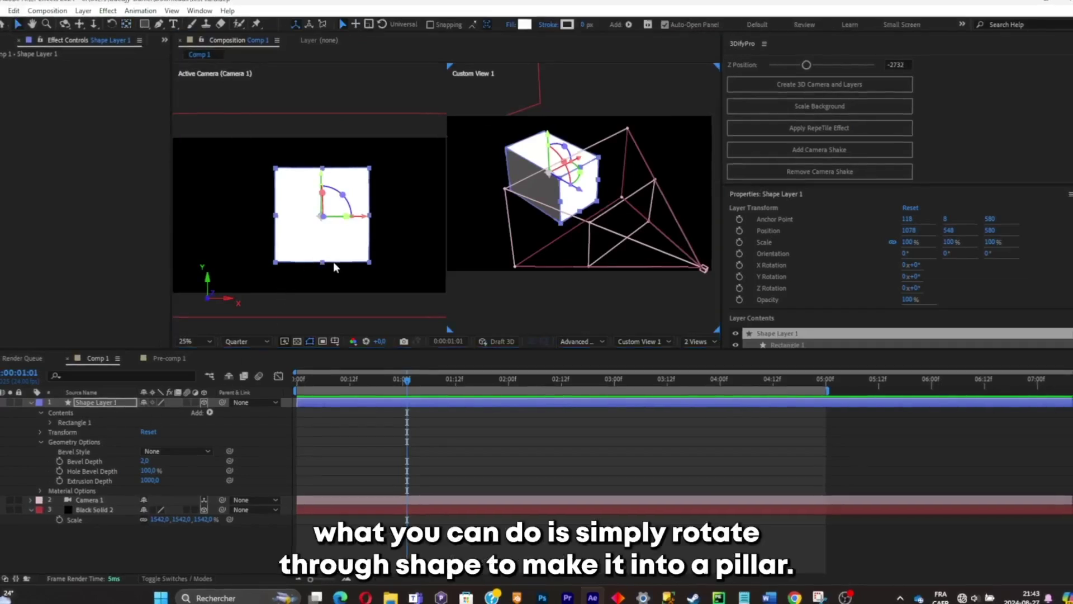
pyautogui.scroll(-1, 329, 246)
pyautogui.moveTo(316, 201); pyautogui.dragTo(293, 211)
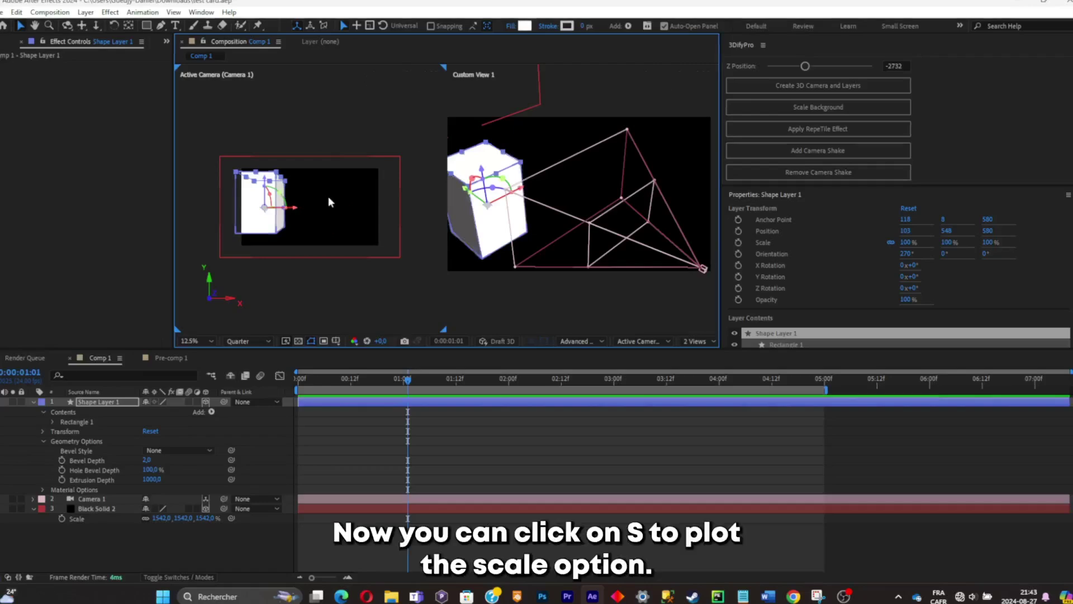
# - Unlink the box's scale and set it to 41, 39, 100%, then reposition the pillar left of center and closer to the camera
pyautogui.press('s')
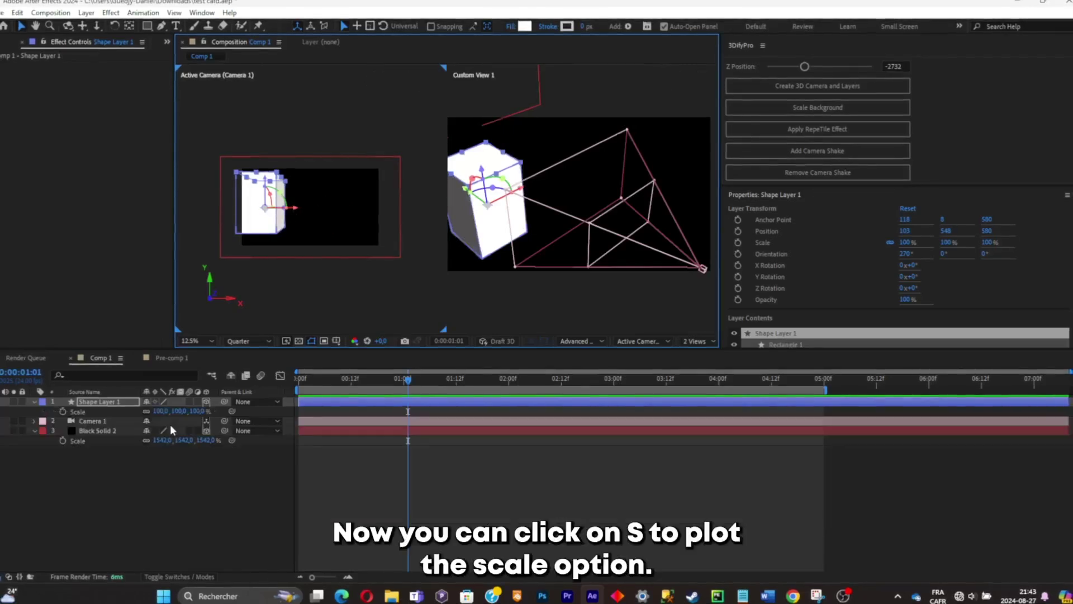
pyautogui.click(147, 411)
pyautogui.moveTo(180, 411); pyautogui.dragTo(157, 411)
pyautogui.moveTo(297, 208); pyautogui.dragTo(313, 211)
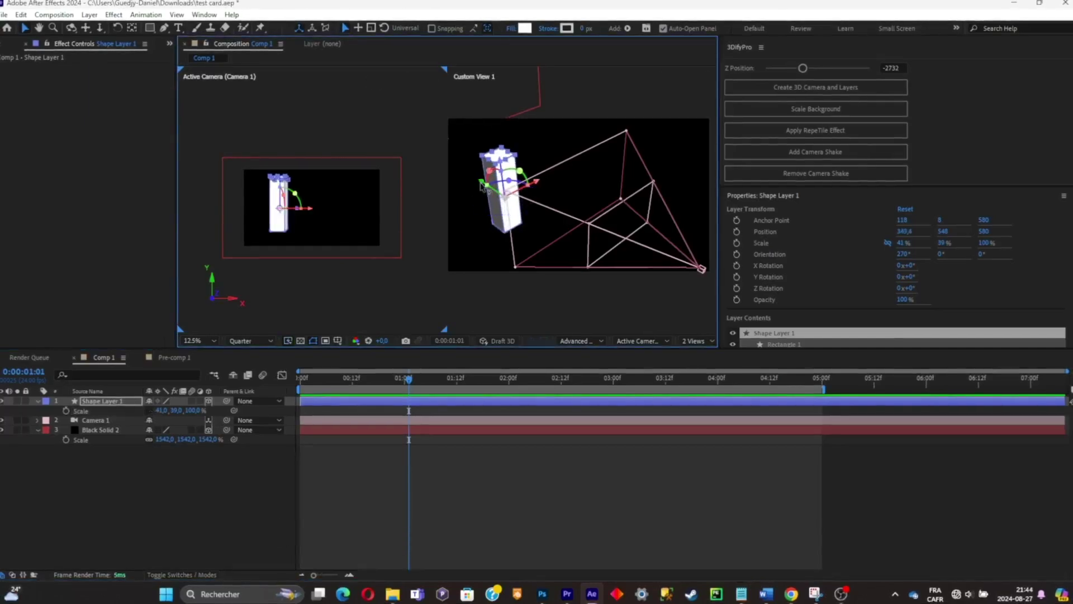
pyautogui.moveTo(485, 180); pyautogui.dragTo(515, 200)
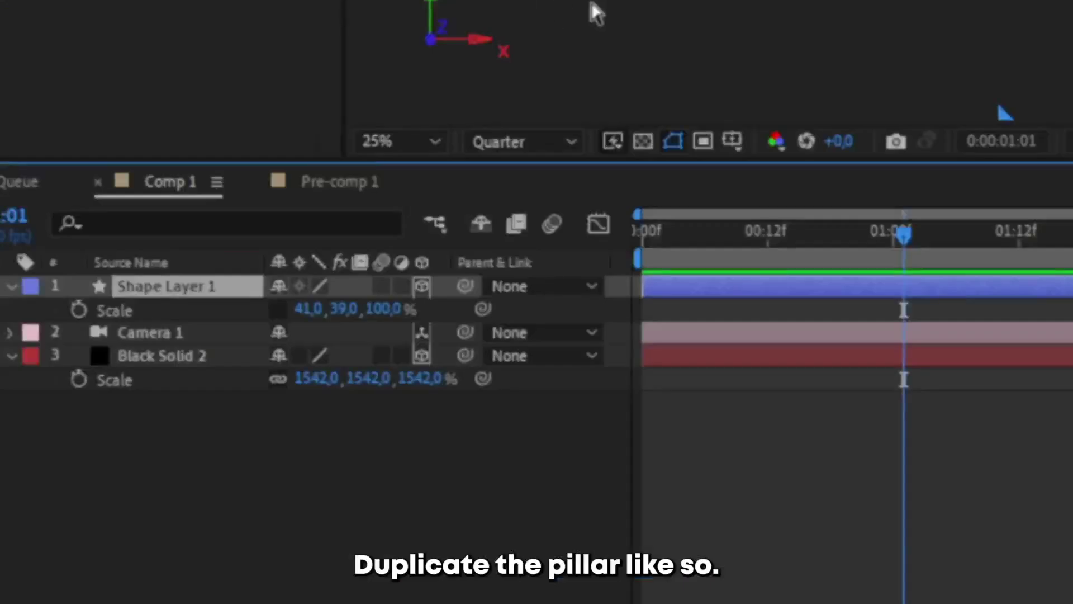
# - Duplicate the pillar over to the right side of the frame and select both pillar layers
pyautogui.hotkey('ctrl', 'd')
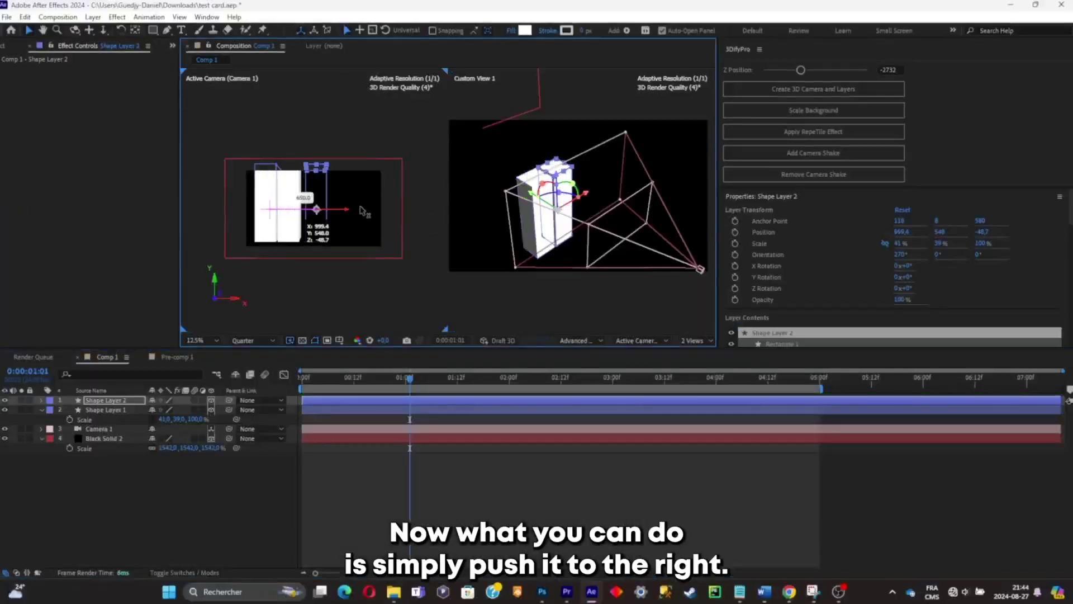
pyautogui.moveTo(362, 211); pyautogui.dragTo(392, 213)
pyautogui.keyDown('shift'); pyautogui.click(118, 410); pyautogui.keyUp('shift')
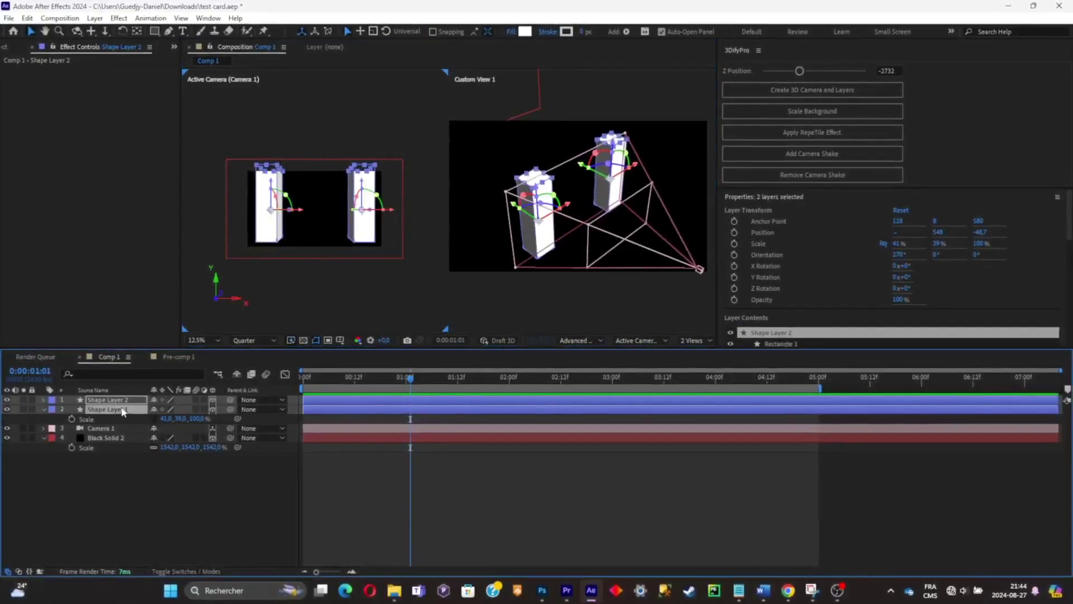
# - Copy and paste the two selected pillars, then push the copies back to a Z position of about 601
pyautogui.hotkey('ctrl', 'c')
pyautogui.hotkey('ctrl', 'v')
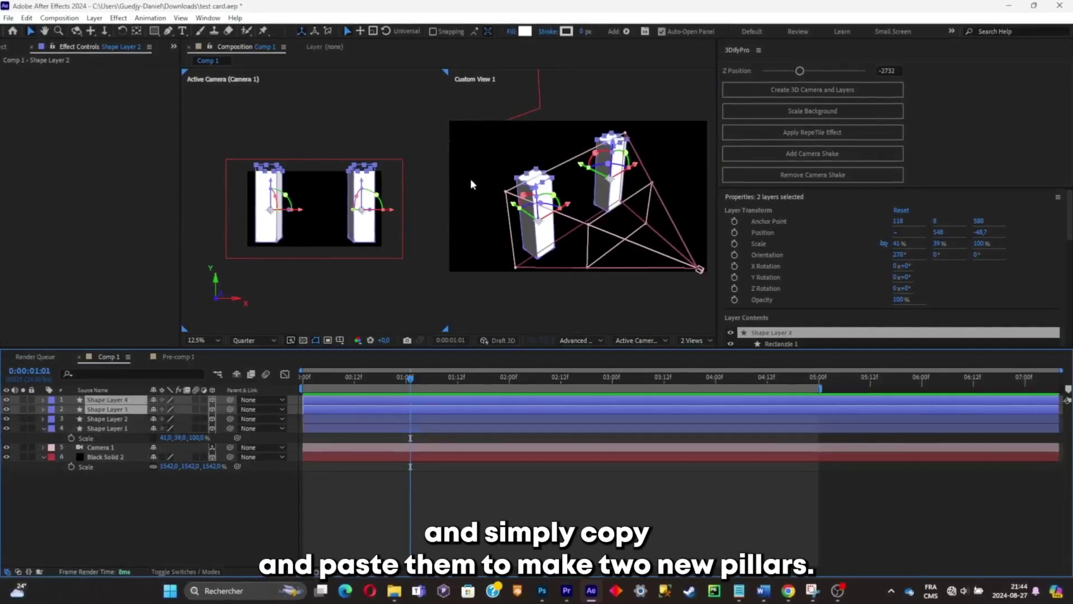
pyautogui.moveTo(513, 207); pyautogui.dragTo(480, 179)
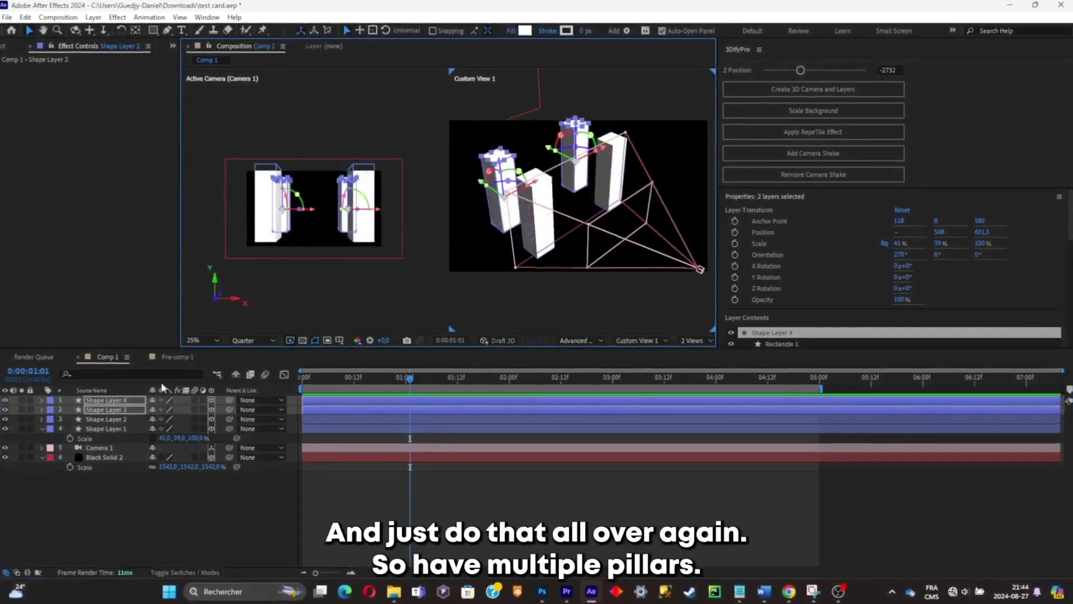
# - Select all four pillars, duplicate them and push the copies farther back behind the existing rows
pyautogui.keyDown('shift'); pyautogui.click(132, 429); pyautogui.keyUp('shift')
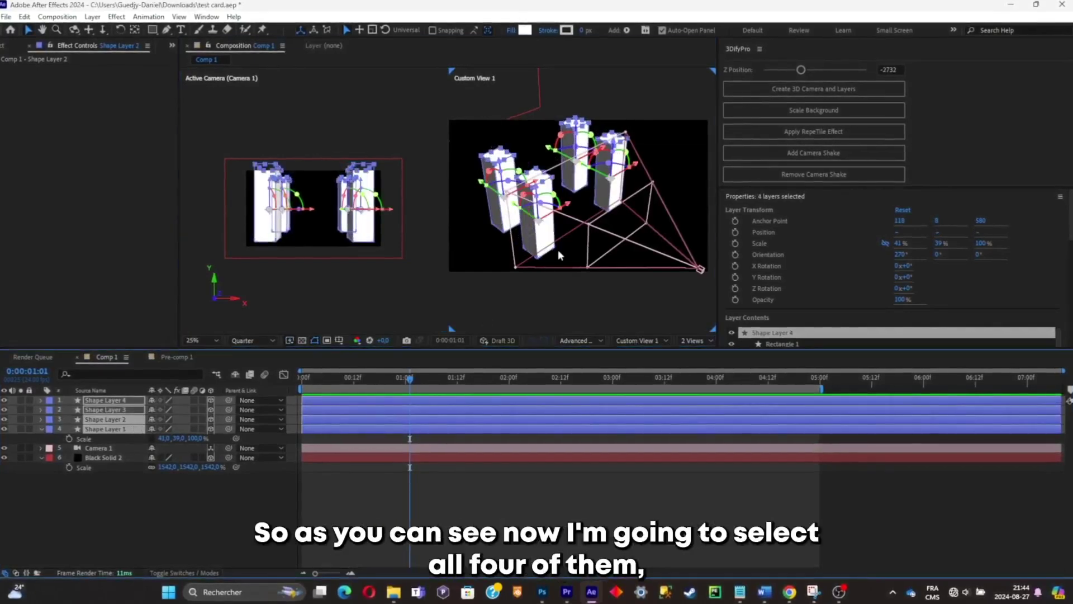
pyautogui.hotkey('ctrl', 'd')
pyautogui.moveTo(482, 184); pyautogui.dragTo(418, 145)
# - Duplicate all eight pillars and push the copies deeper along Z to extend both rows of the hallway
pyautogui.keyDown('shift'); pyautogui.click(114, 468); pyautogui.keyUp('shift')
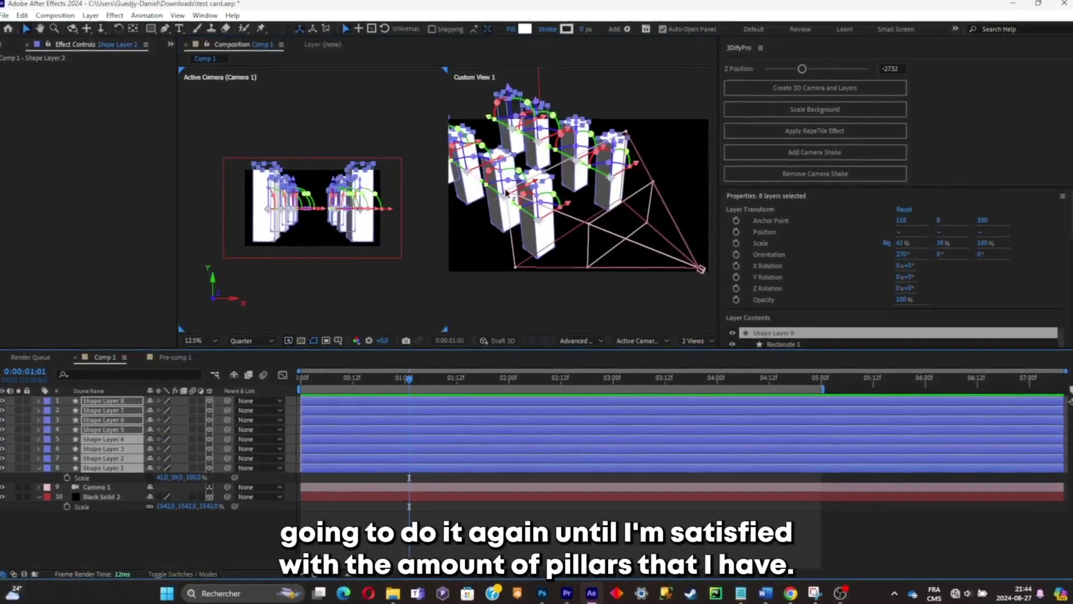
pyautogui.hotkey('ctrl', 'd')
pyautogui.moveTo(506, 193); pyautogui.dragTo(410, 140)
pyautogui.scroll(-1, 412, 141)
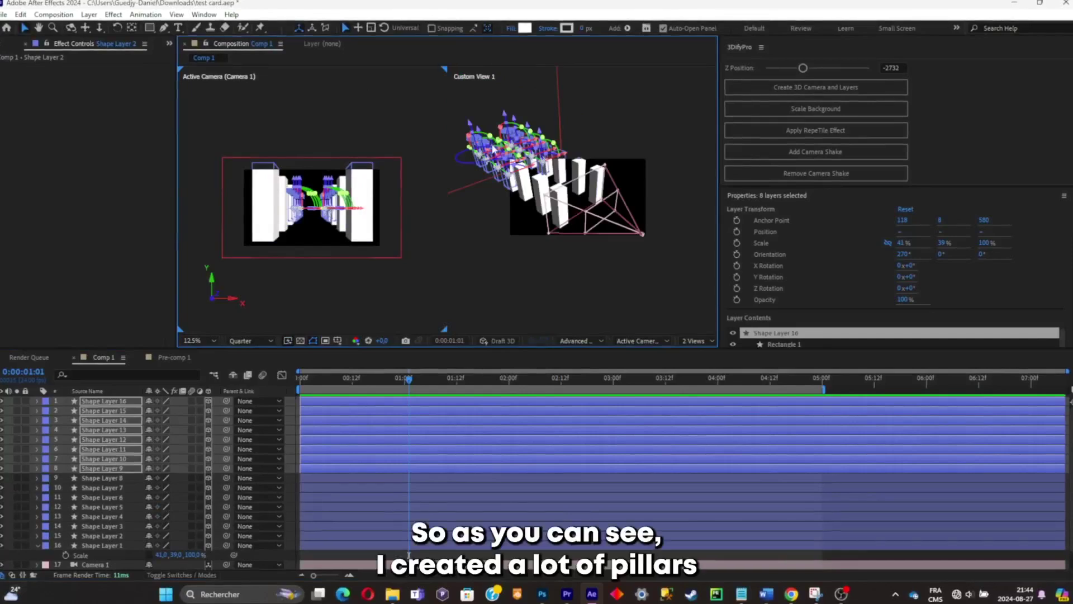
pyautogui.scroll(-1, 493, 148)
pyautogui.moveTo(486, 139); pyautogui.dragTo(542, 170)
pyautogui.scroll(2, 543, 174)
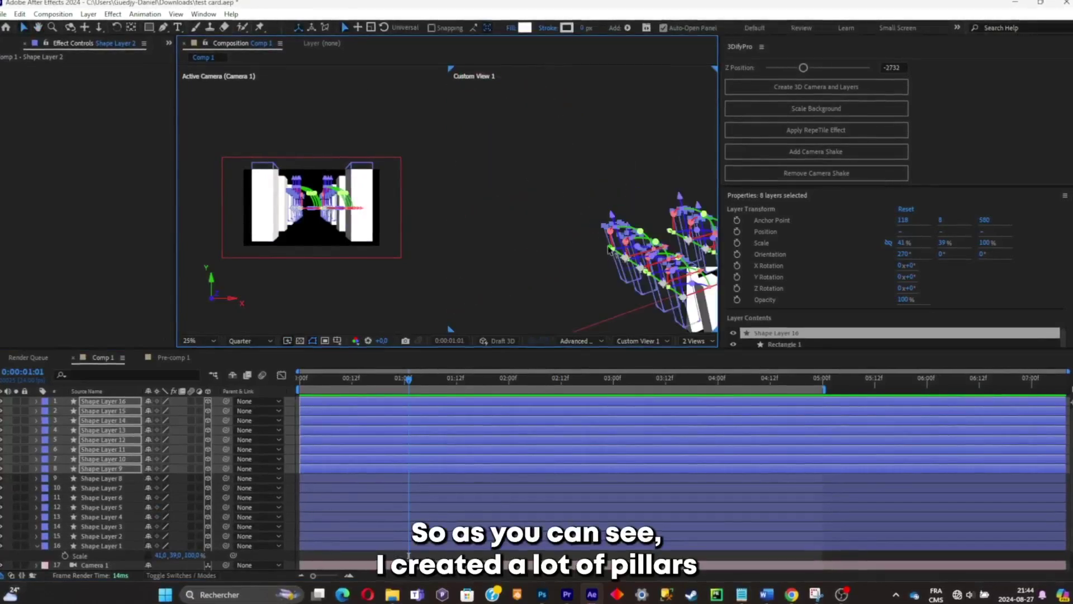
pyautogui.moveTo(614, 253); pyautogui.dragTo(330, 146)
pyautogui.scroll(1, 304, 217)
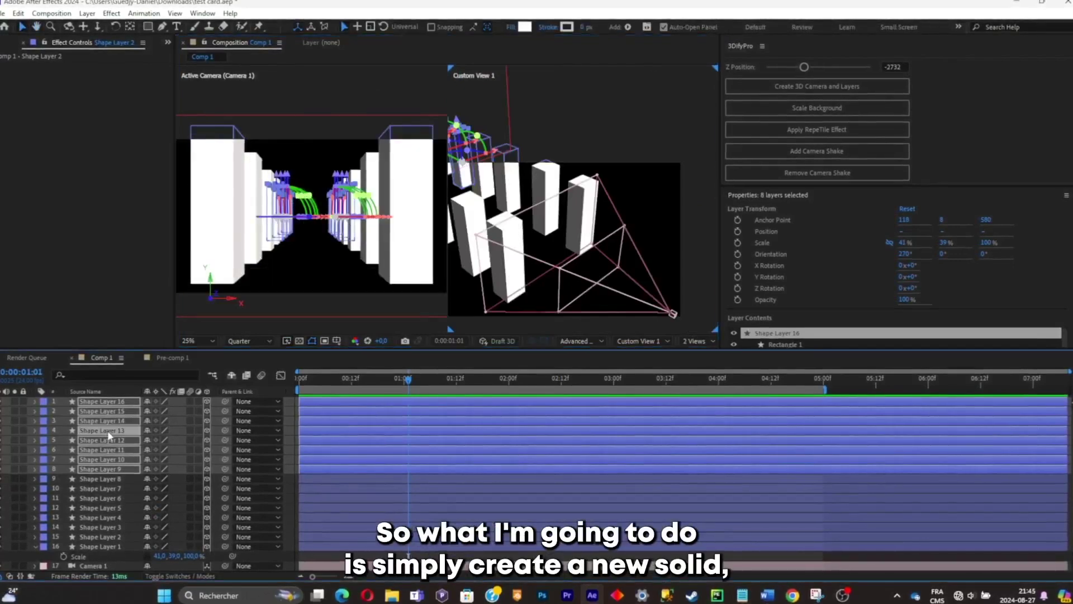
# - Create a new dark gray solid at the composition size of 1920 × 1080 px
pyautogui.click(172, 438)
pyautogui.rightClick(173, 430)
pyautogui.moveTo(203, 439)
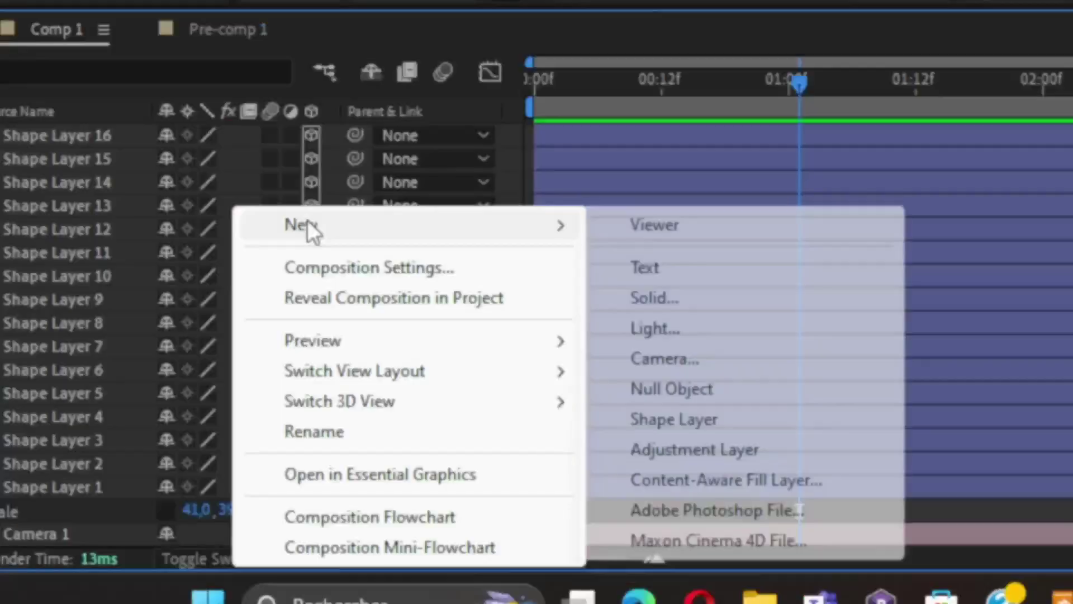
pyautogui.click(357, 469)
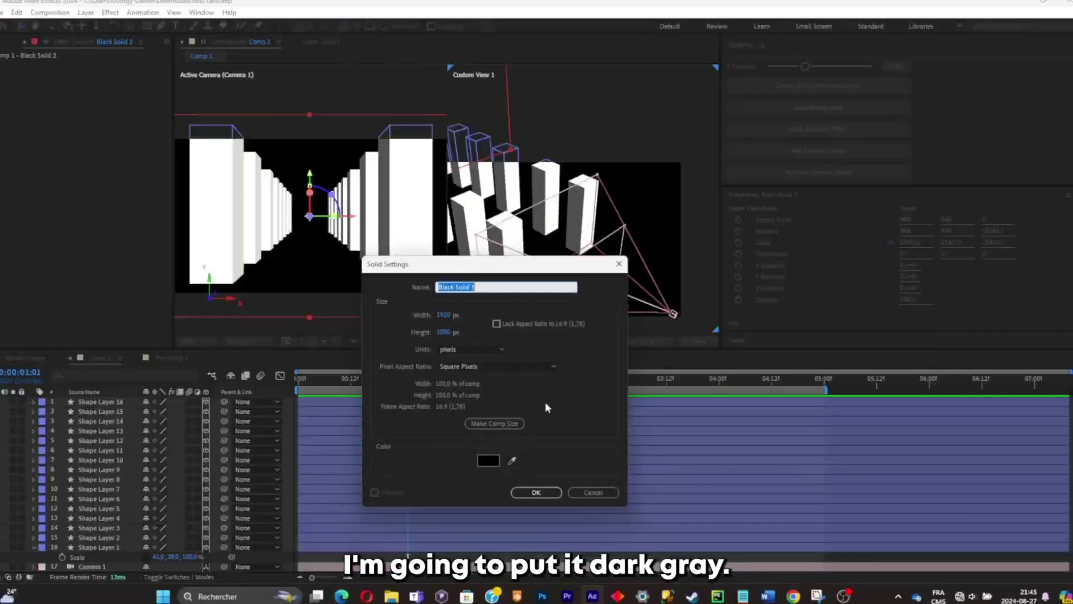
pyautogui.click(483, 463)
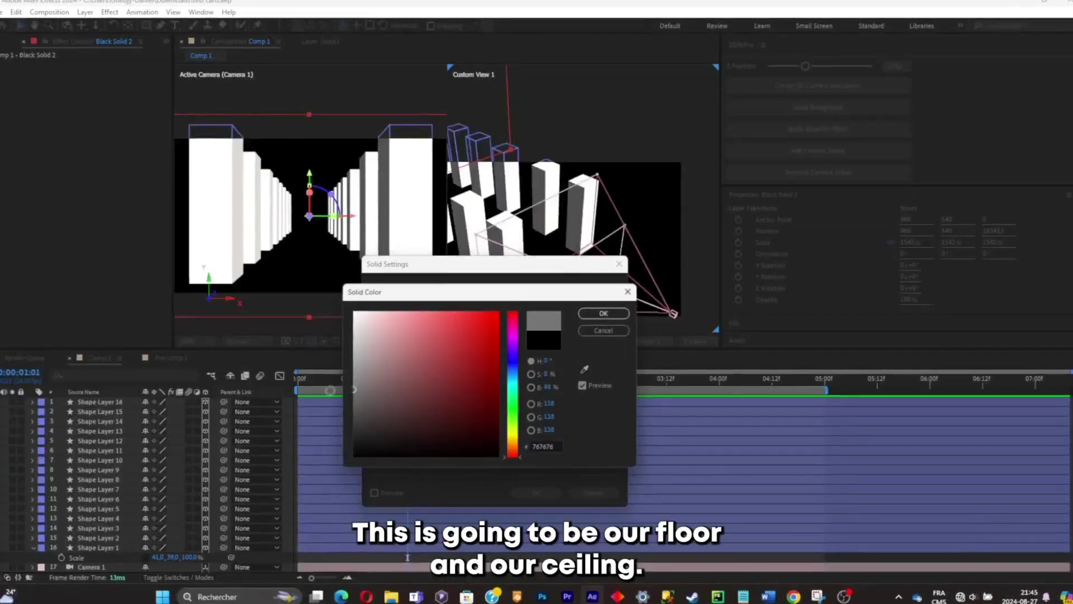
pyautogui.click(596, 315)
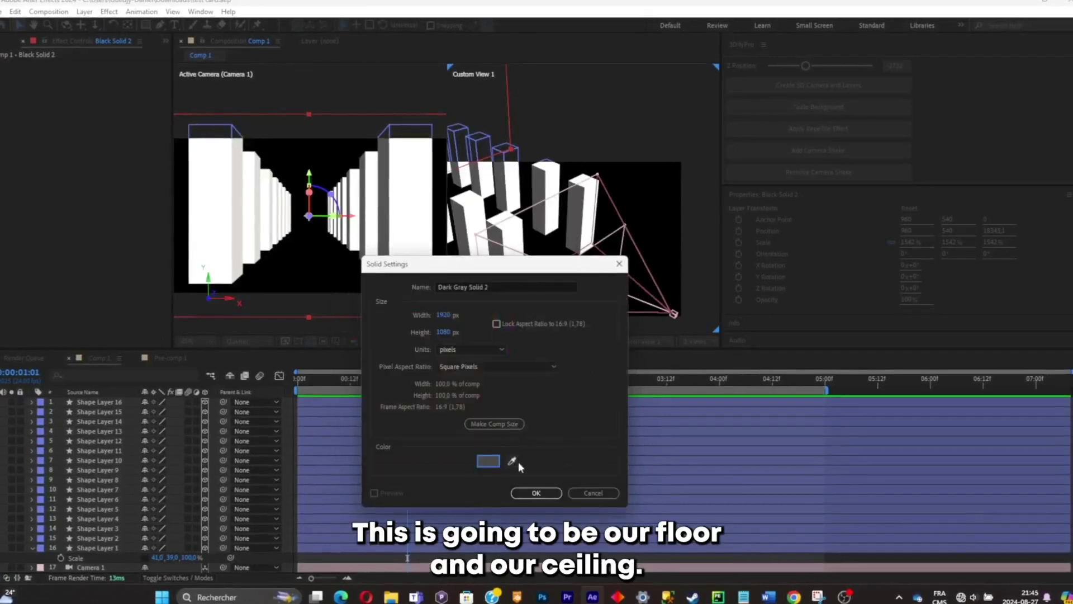
pyautogui.click(537, 492)
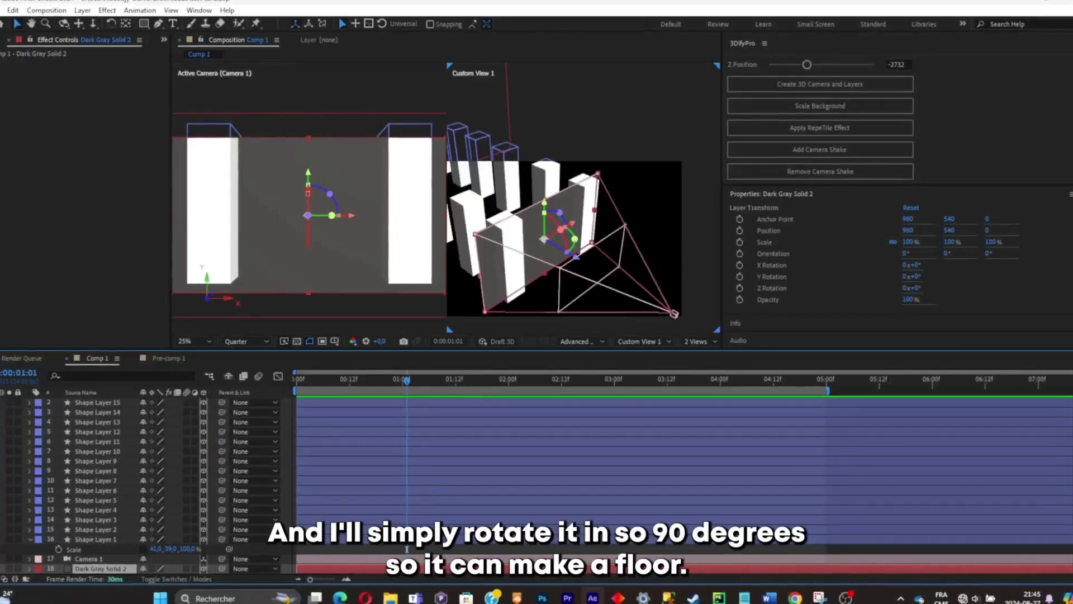
# - Lay the dark gray solid flat with an X orientation of 270° and lower it to a Y position of about 903 as the floor
pyautogui.moveTo(329, 196); pyautogui.dragTo(314, 221)
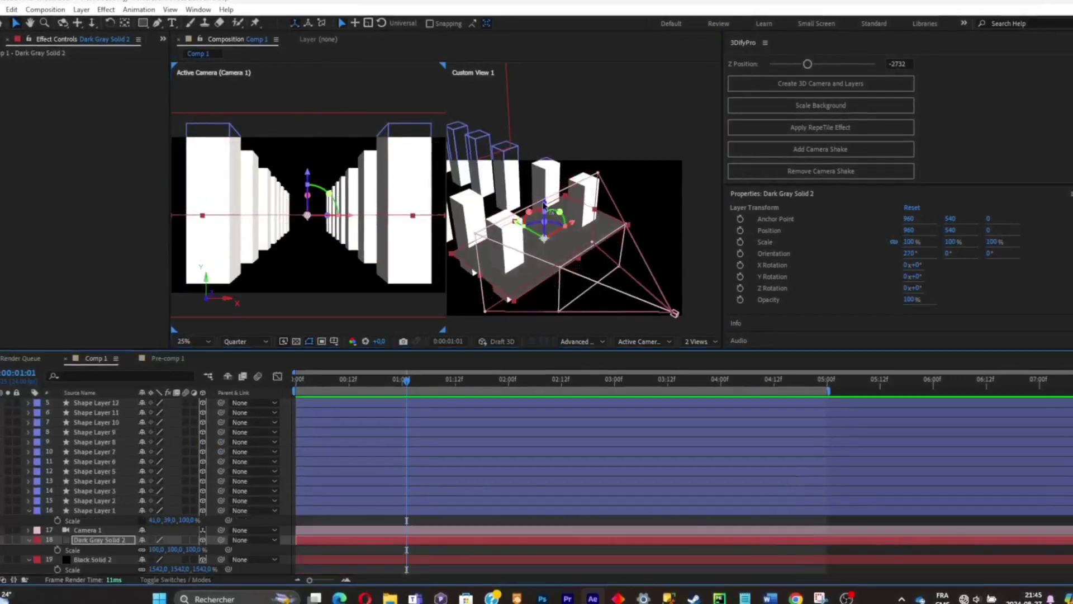
pyautogui.click(544, 217)
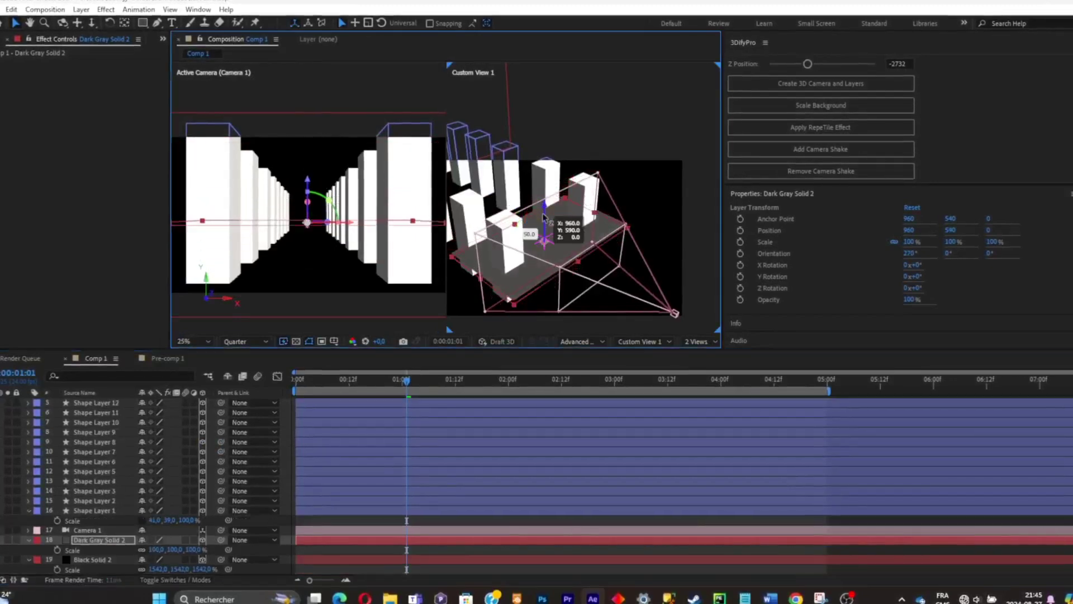
pyautogui.moveTo(544, 217); pyautogui.dragTo(551, 234)
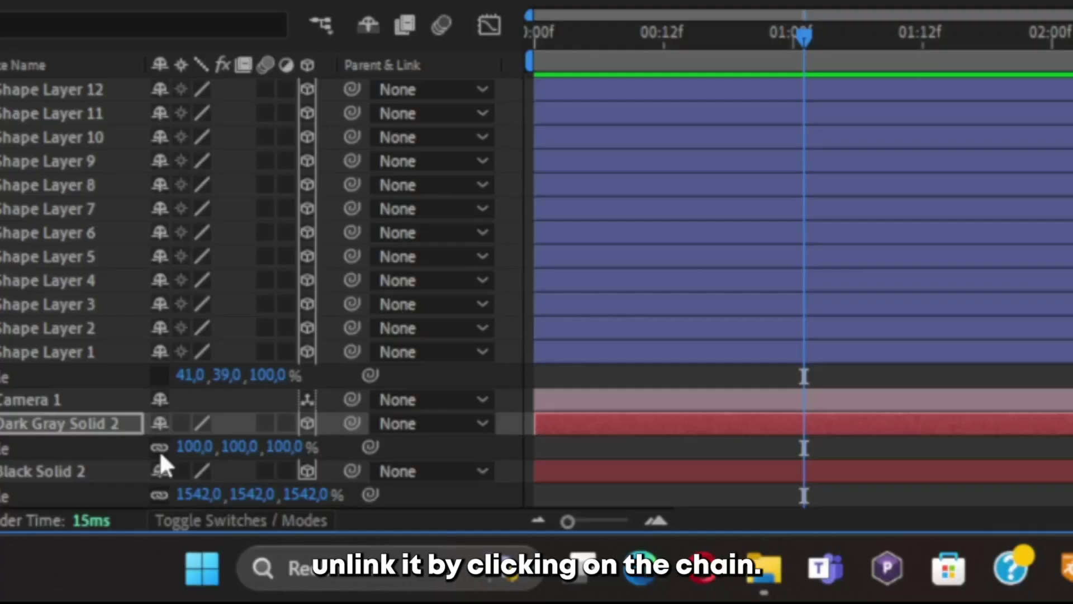
# - Unlink the floor solid's scale and stretch its Y scale to about 1315% so it runs along the hallway
pyautogui.click(159, 447)
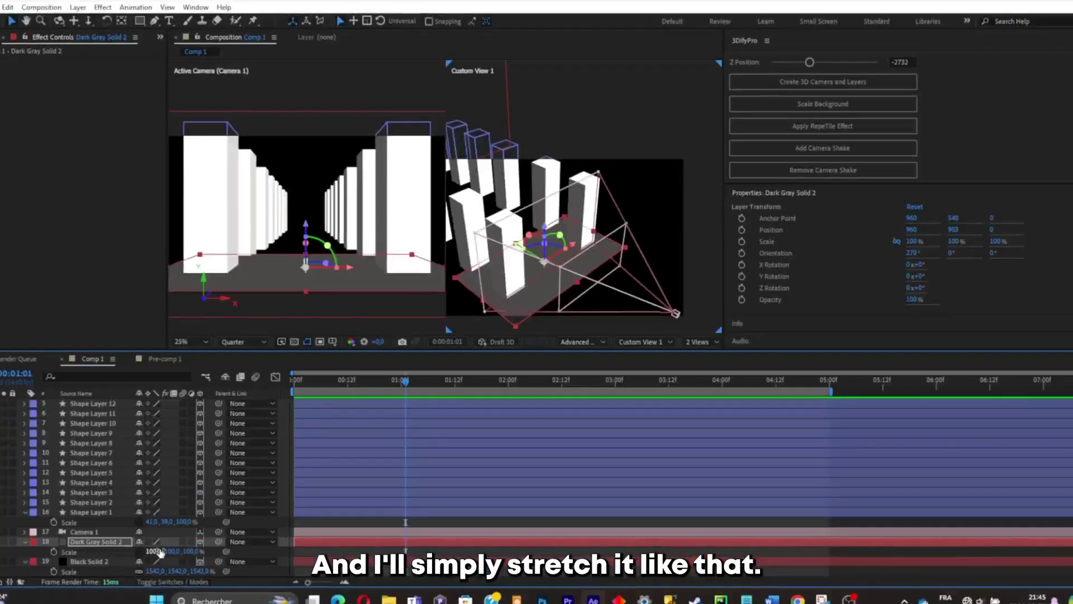
pyautogui.moveTo(167, 551); pyautogui.dragTo(454, 518)
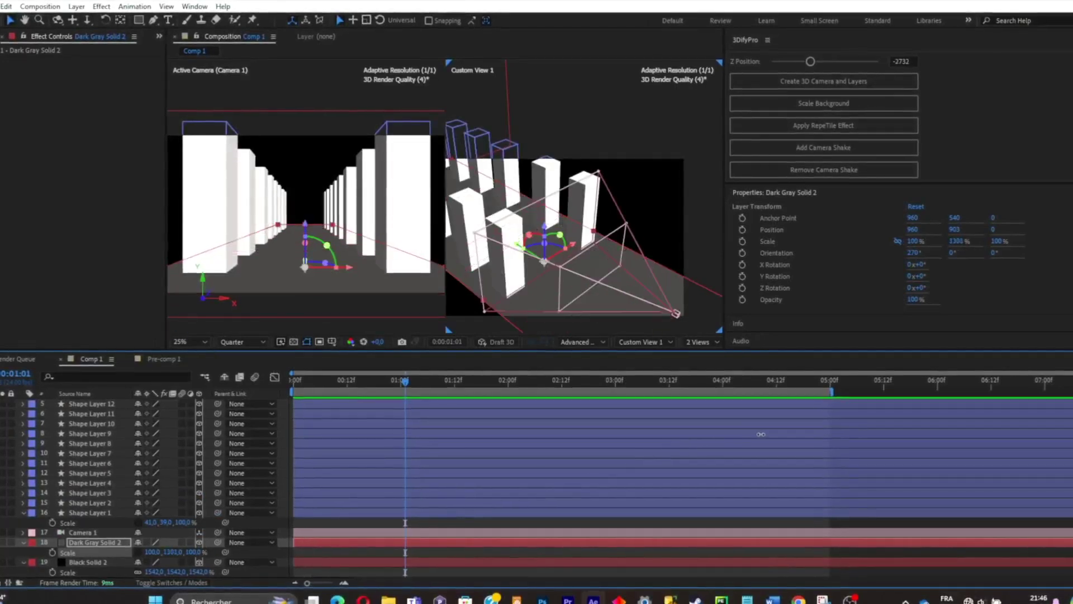
pyautogui.moveTo(782, 433); pyautogui.dragTo(767, 433)
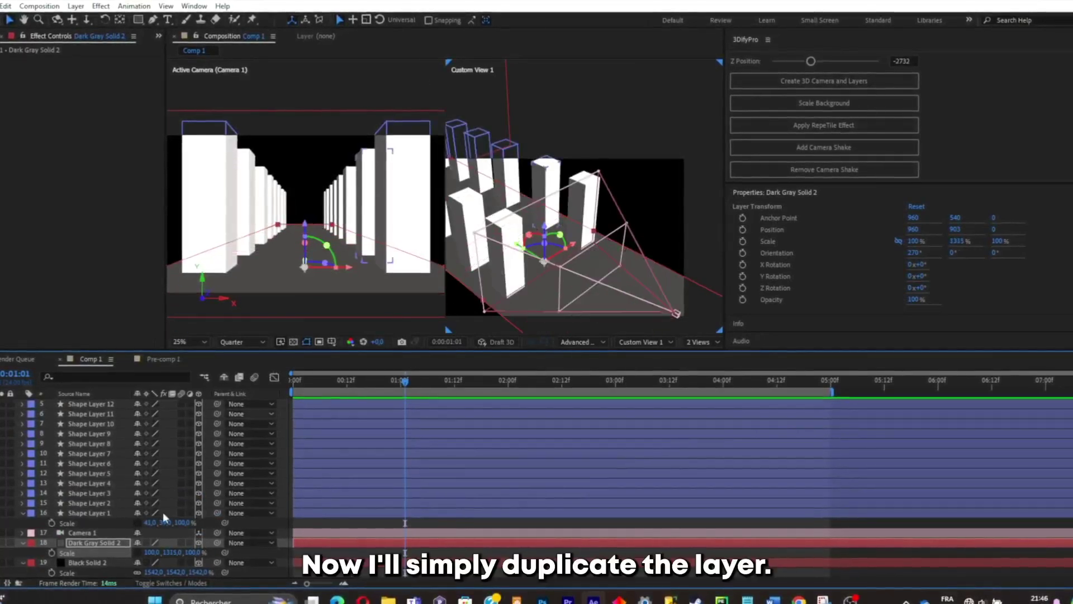
# - Duplicate the floor solid and raise the copy to a Y position of about -25 as the ceiling above the pillars
pyautogui.click(89, 533)
pyautogui.click(97, 543)
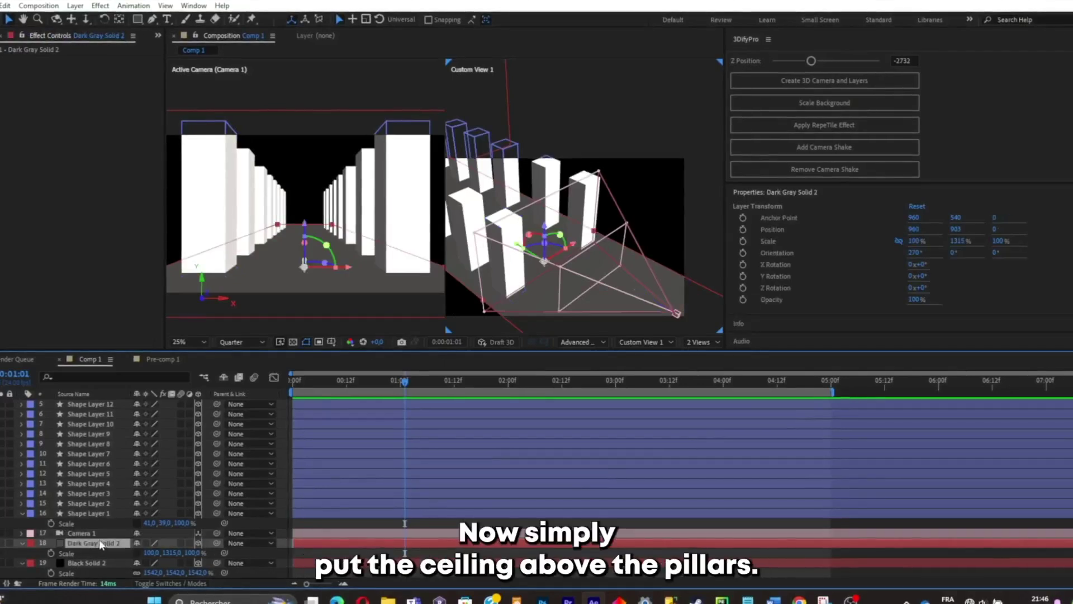
pyautogui.hotkey('ctrl', 'd')
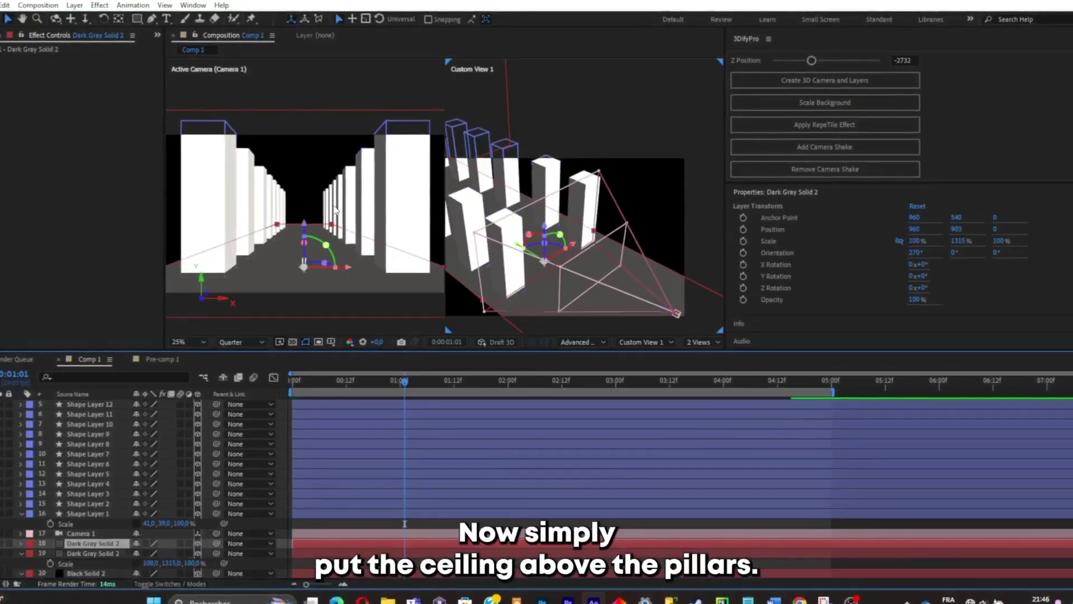
pyautogui.moveTo(304, 223); pyautogui.dragTo(302, 91)
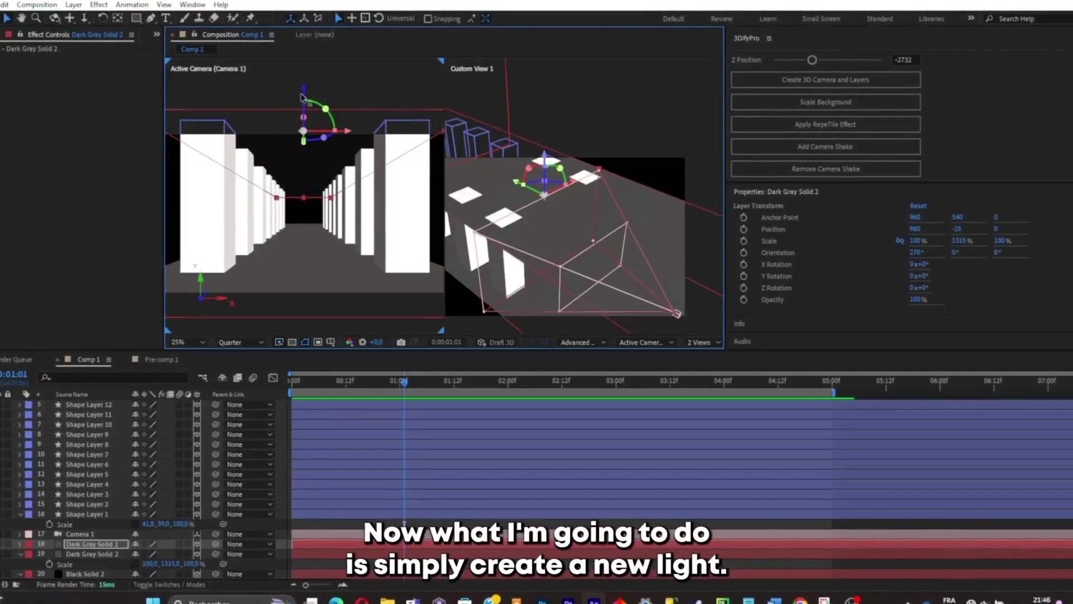
# - Add a point light with Smooth falloff and move it to the middle of the hallway, at about 955, 570, 391
pyautogui.rightClick(164, 461)
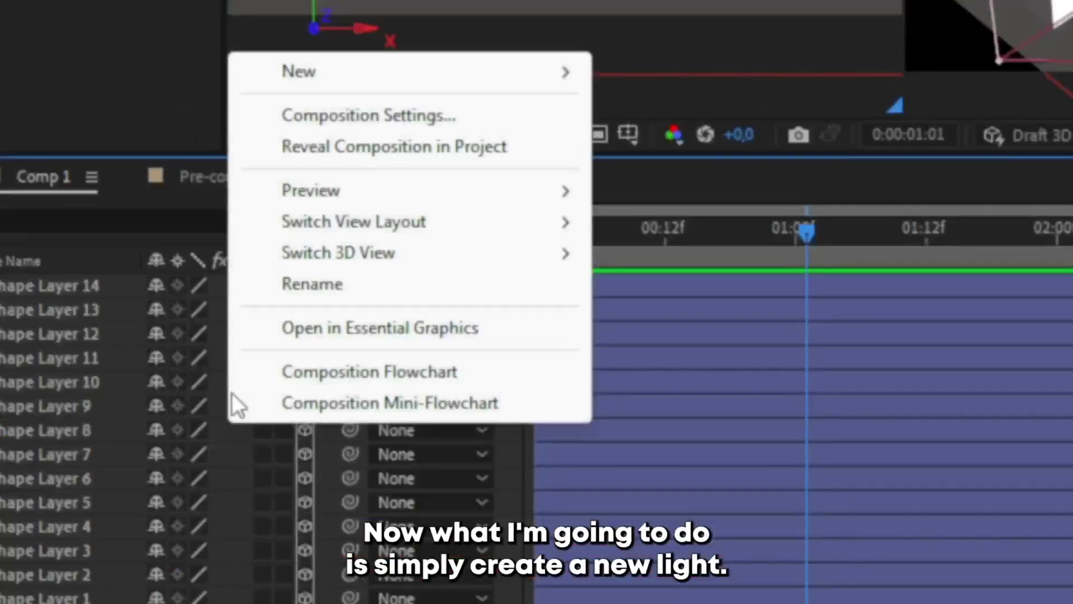
pyautogui.moveTo(351, 66)
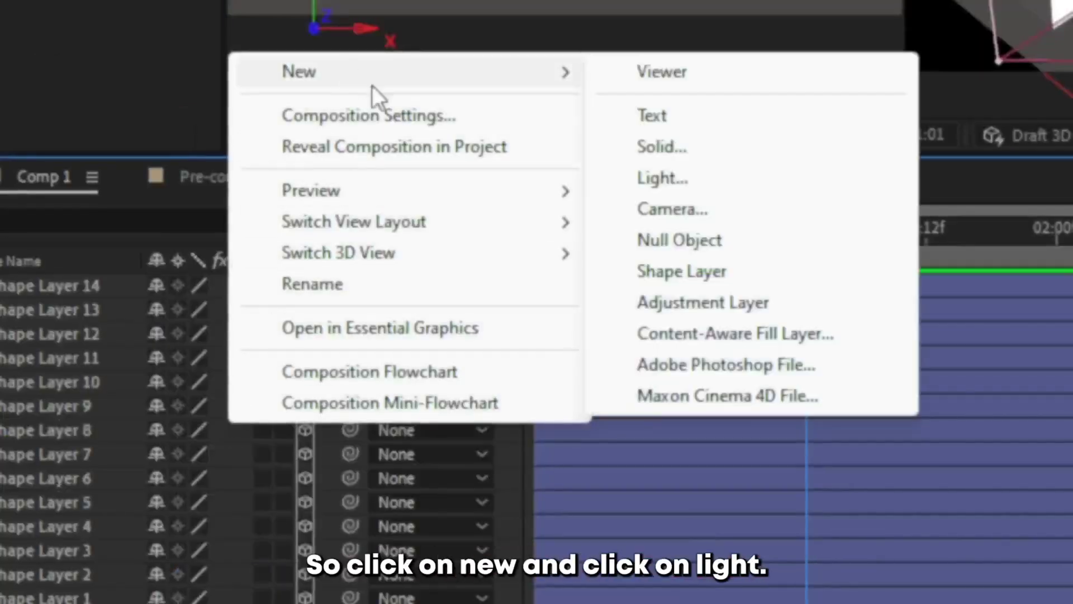
pyautogui.click(710, 182)
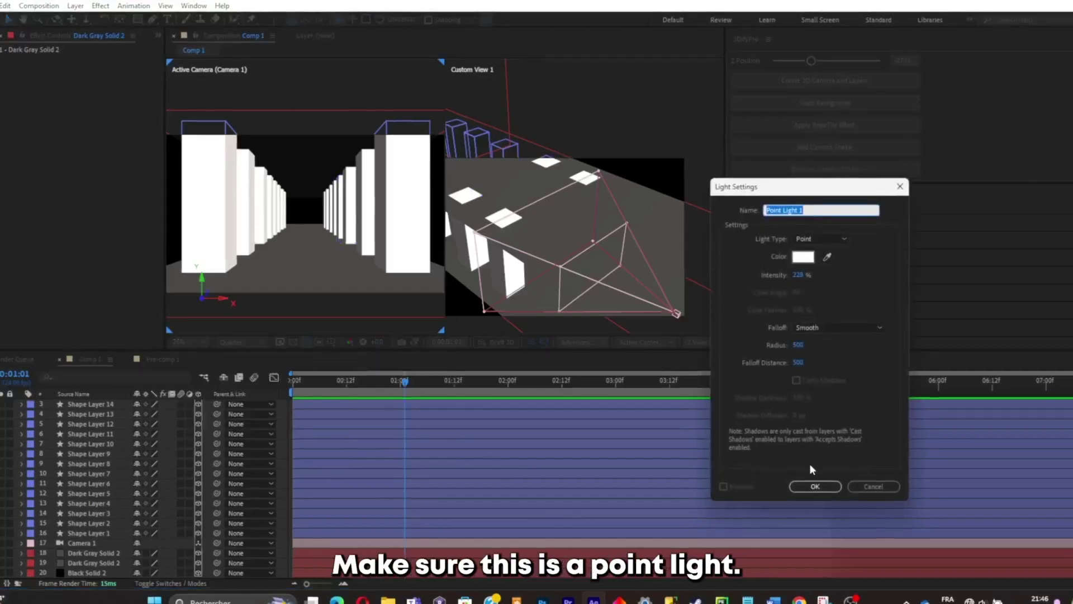
pyautogui.click(816, 486)
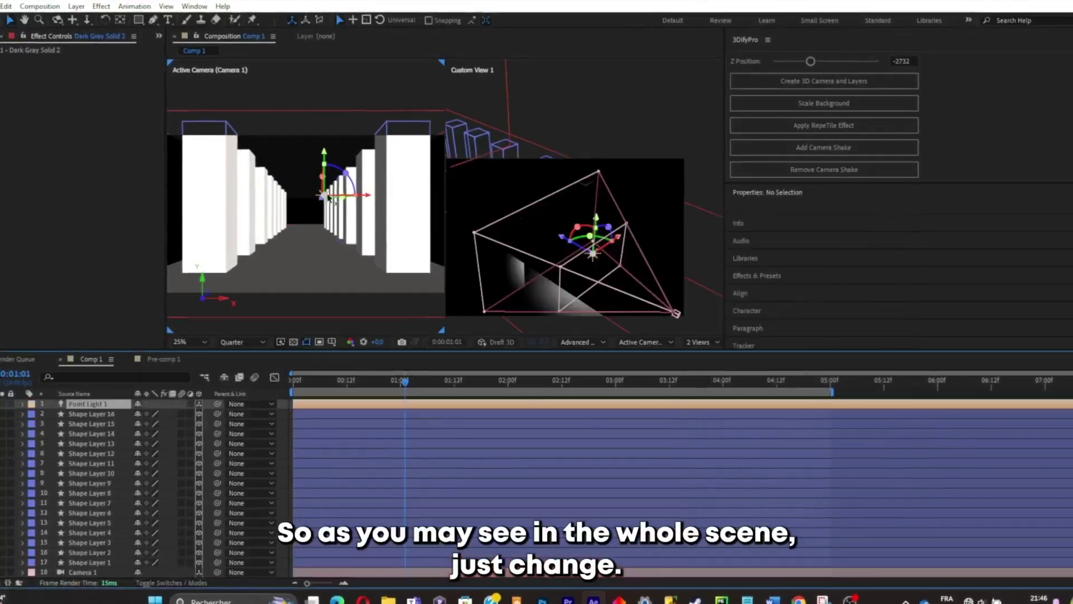
pyautogui.moveTo(325, 196); pyautogui.dragTo(304, 222)
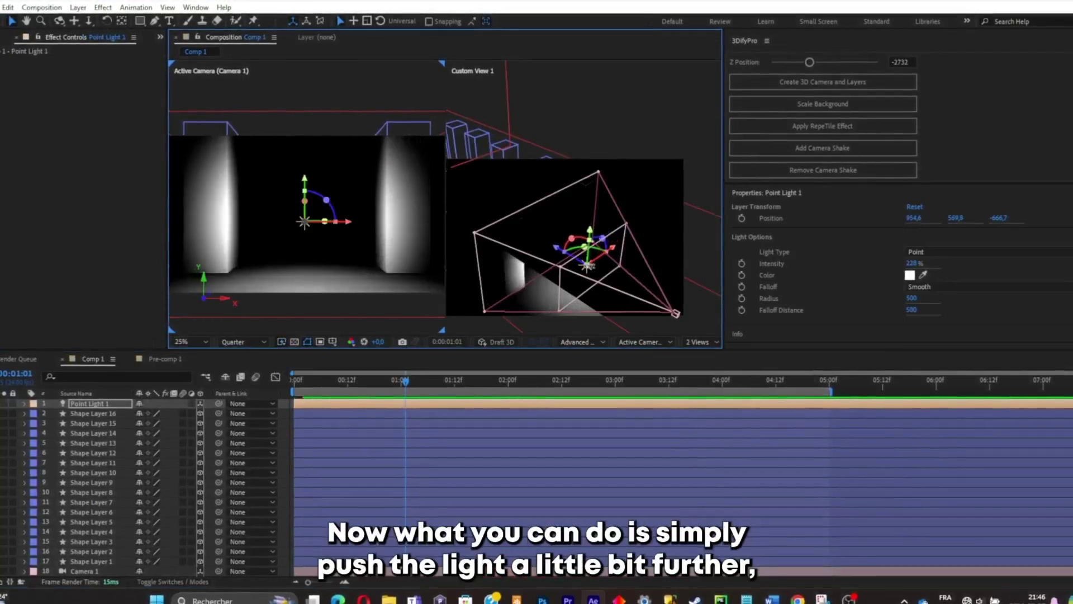
pyautogui.moveTo(564, 254); pyautogui.dragTo(635, 255)
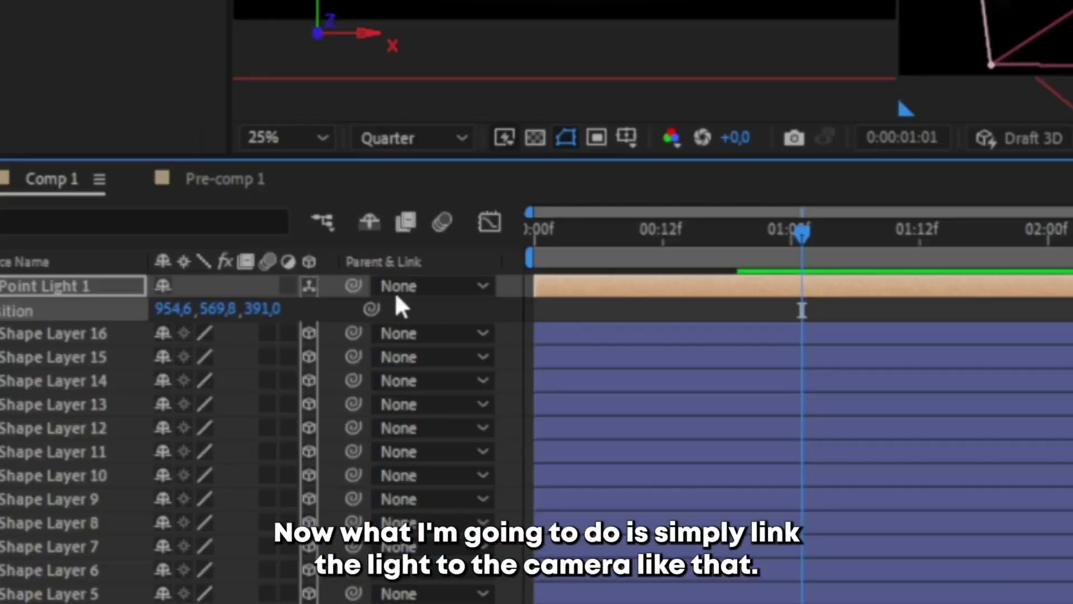
# - Parent the point light to Camera 1 and move the camera layer to the top of the layer stack
pyautogui.click(408, 284)
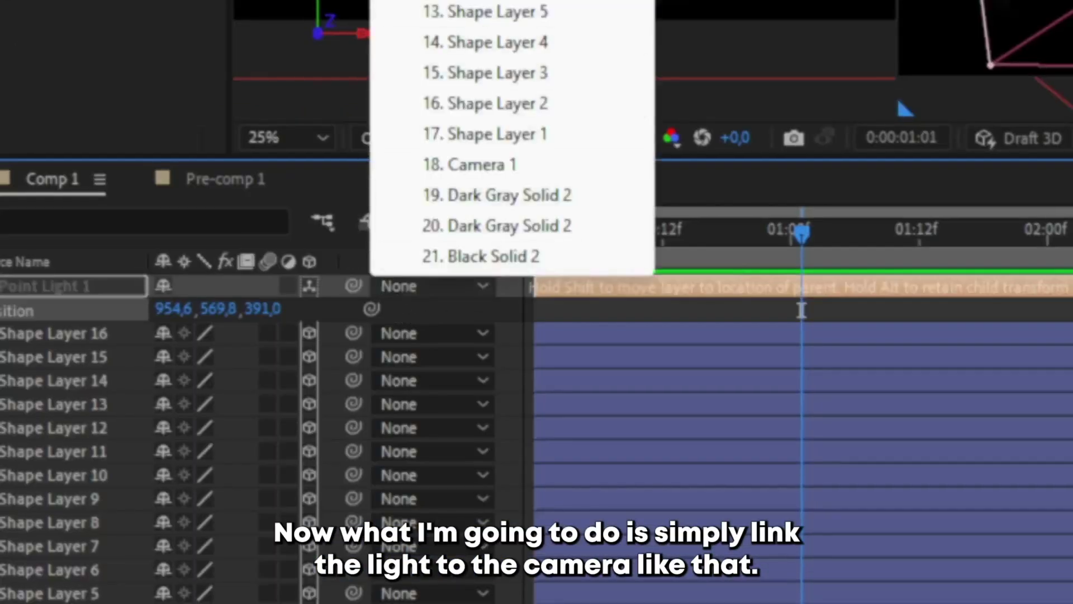
pyautogui.click(522, 164)
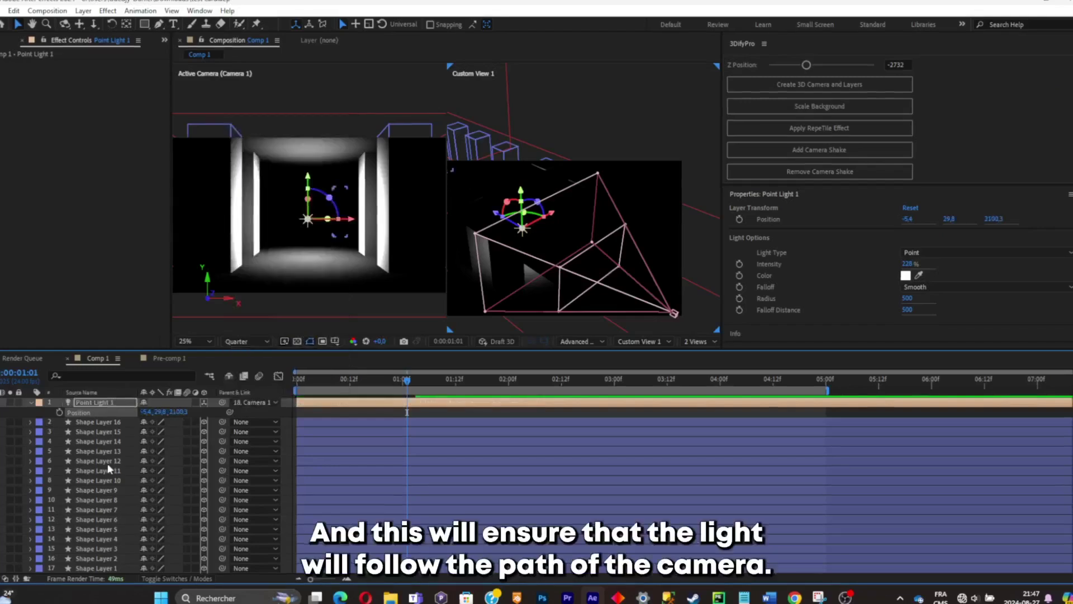
pyautogui.scroll(-2, 102, 531)
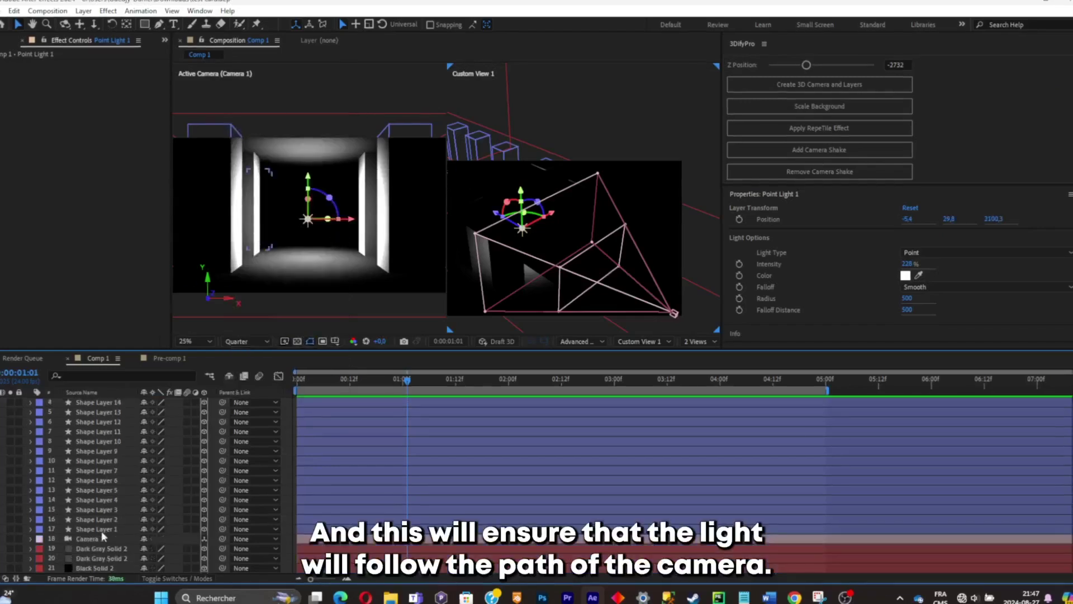
pyautogui.moveTo(99, 539); pyautogui.dragTo(114, 398)
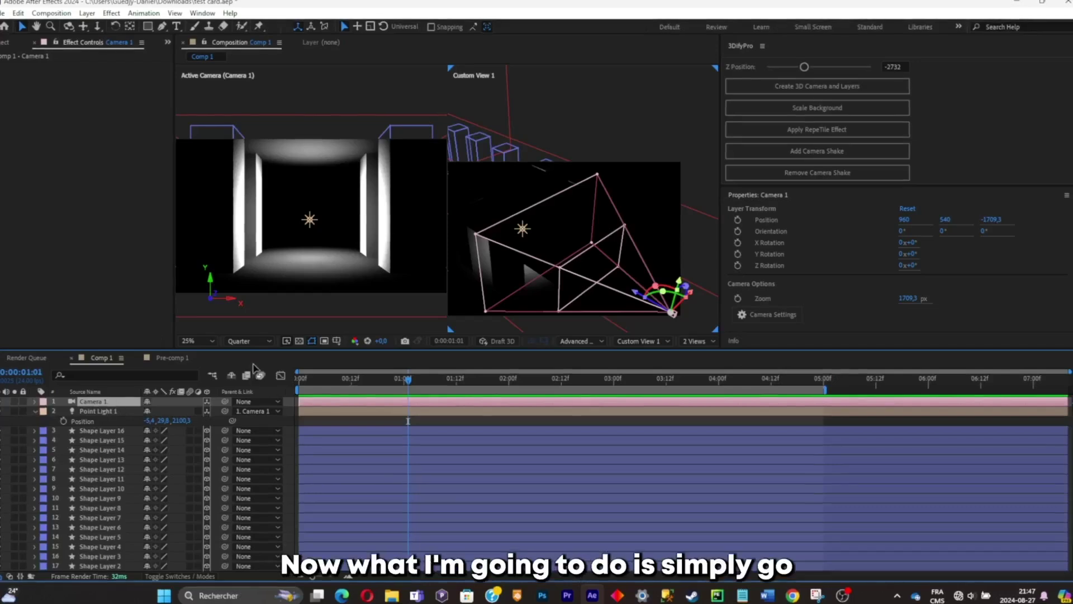
# - Set a position keyframe for Camera 1 at the start of the composition
pyautogui.press('p')
pyautogui.moveTo(387, 381); pyautogui.dragTo(297, 382)
pyautogui.click(63, 411)
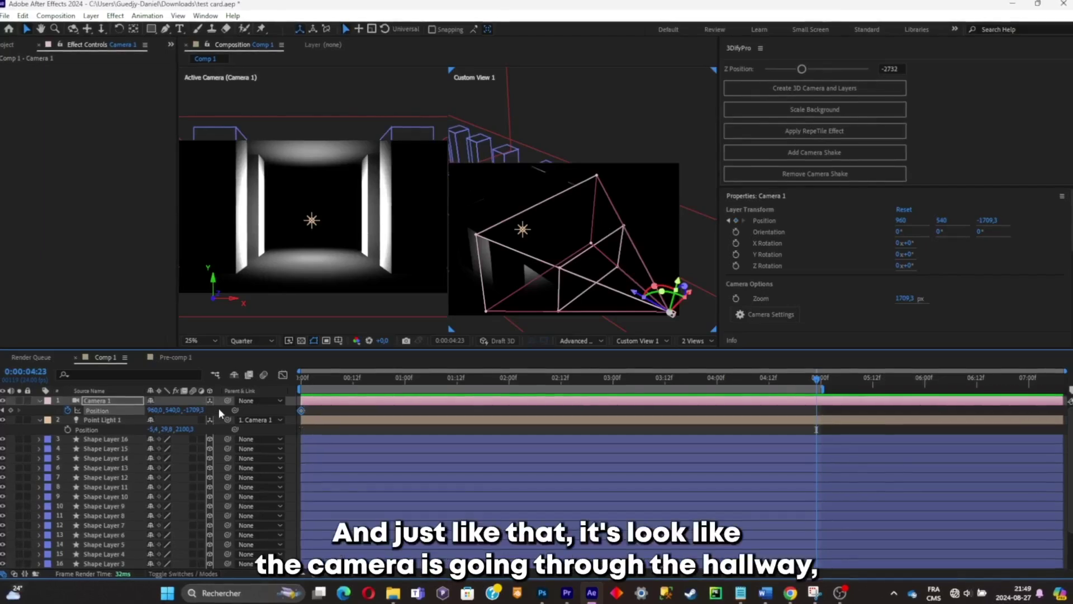
# - At 0:00:04:23, push the camera forward to a Z position of about 3021 at the end of the tunnel
pyautogui.click(219, 413)
pyautogui.moveTo(196, 411); pyautogui.dragTo(297, 391)
pyautogui.moveTo(240, 409); pyautogui.dragTo(302, 410)
pyautogui.moveTo(612, 279); pyautogui.dragTo(554, 246)
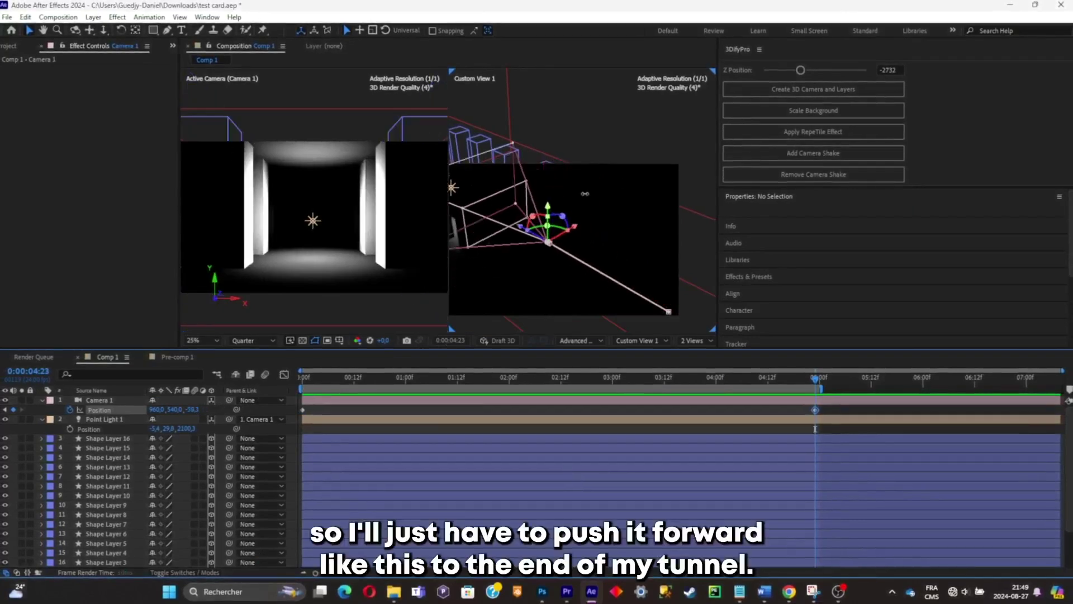
pyautogui.scroll(-4, 550, 220)
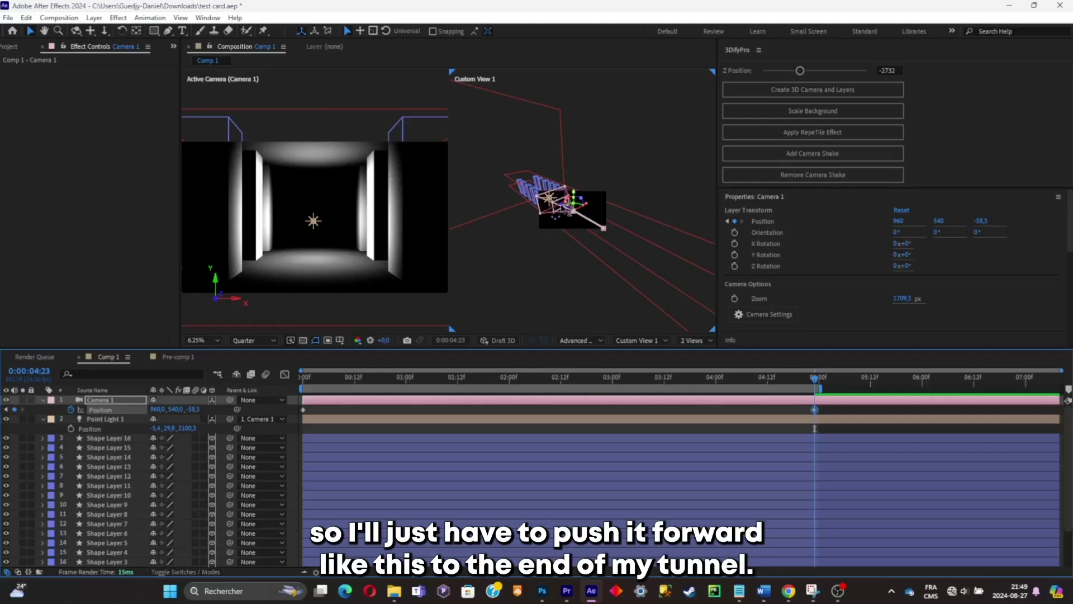
pyautogui.moveTo(565, 204); pyautogui.dragTo(537, 186)
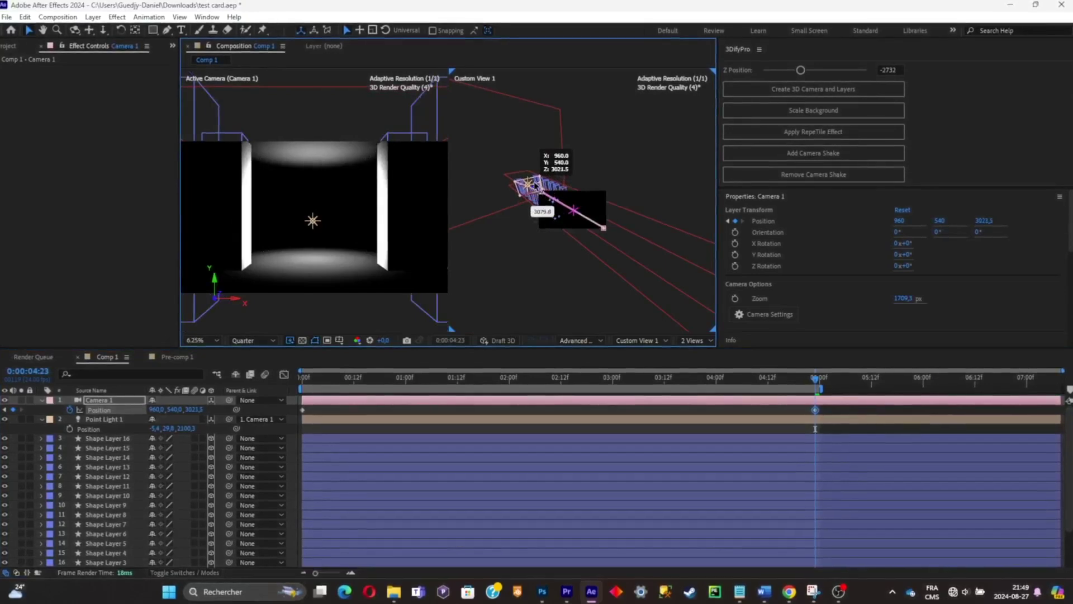
# - Add the expression wiggle(1,10) to Camera 1's Orientation and scrub the timeline to preview the shake
pyautogui.press('Home')
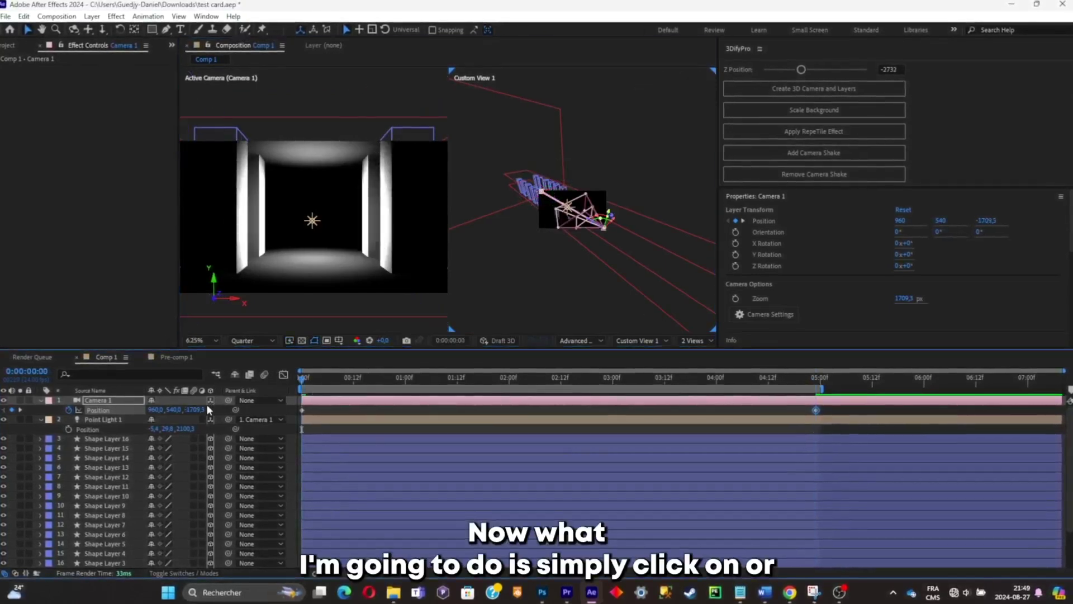
pyautogui.press('r')
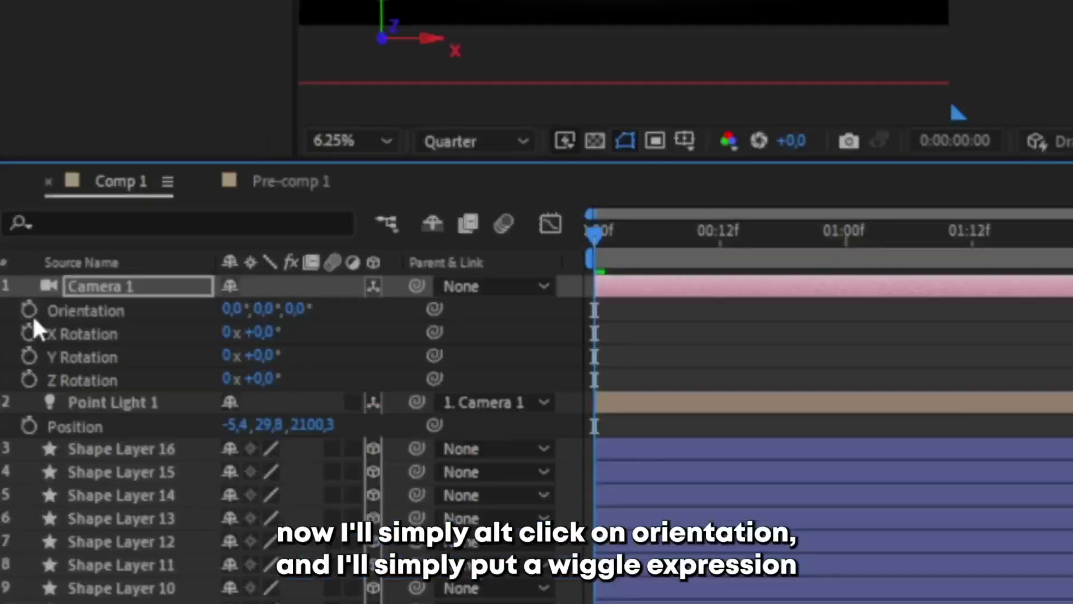
pyautogui.keyDown('alt'); pyautogui.click(68, 410); pyautogui.keyUp('alt')
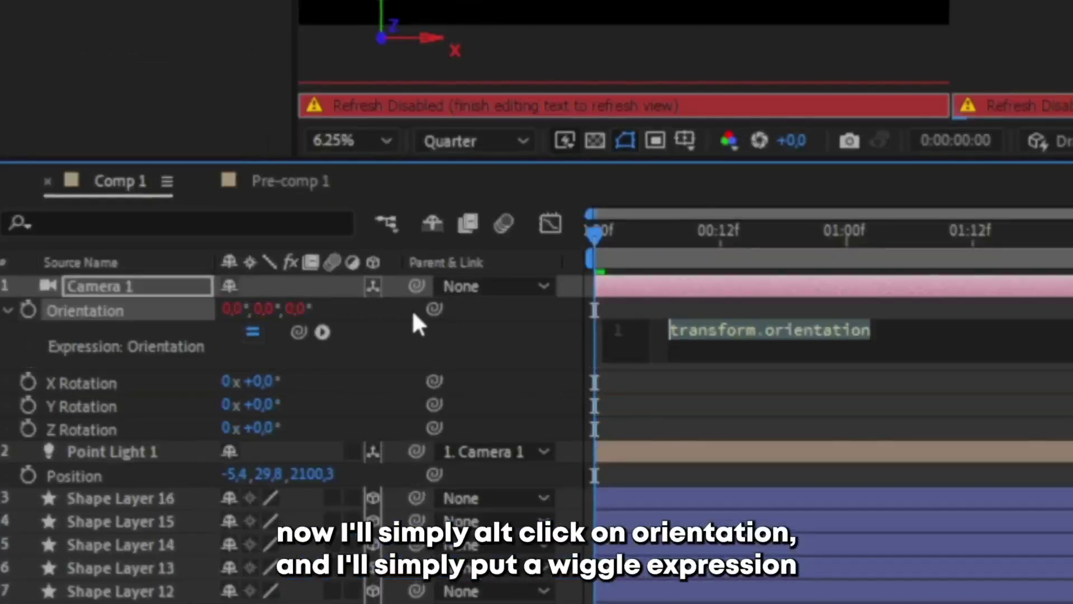
pyautogui.write('wiggle')
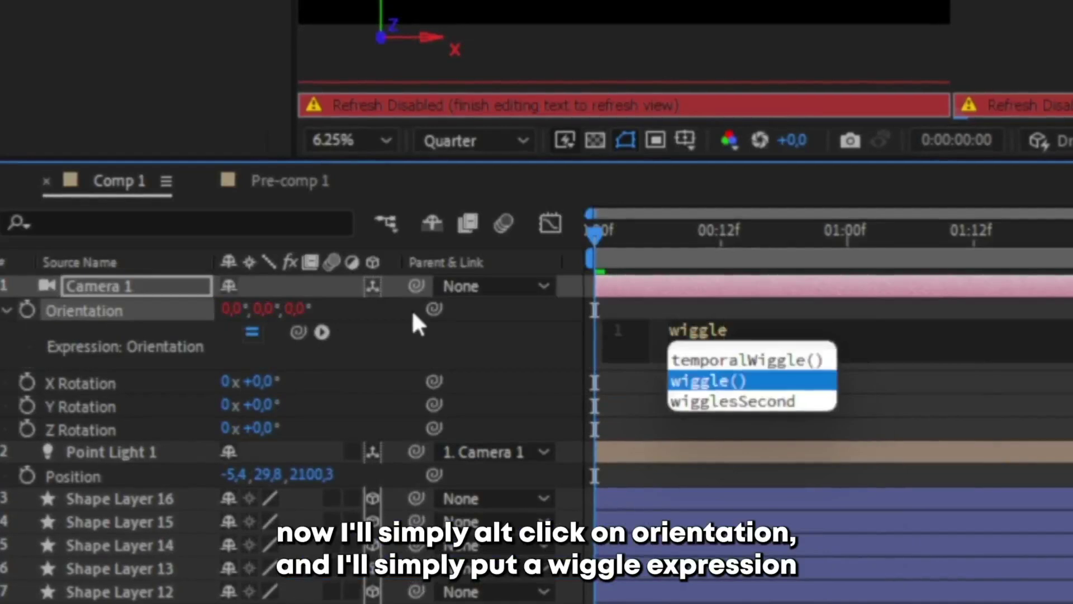
pyautogui.press('Return')
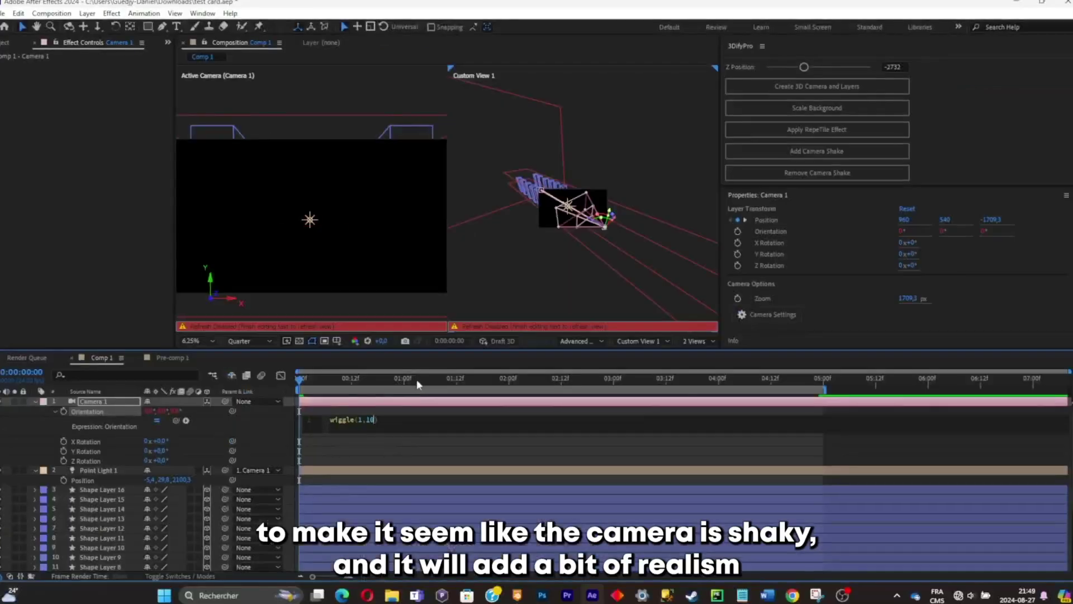
pyautogui.moveTo(880, 235); pyautogui.dragTo(483, 249)
pyautogui.moveTo(252, 385); pyautogui.dragTo(326, 377)
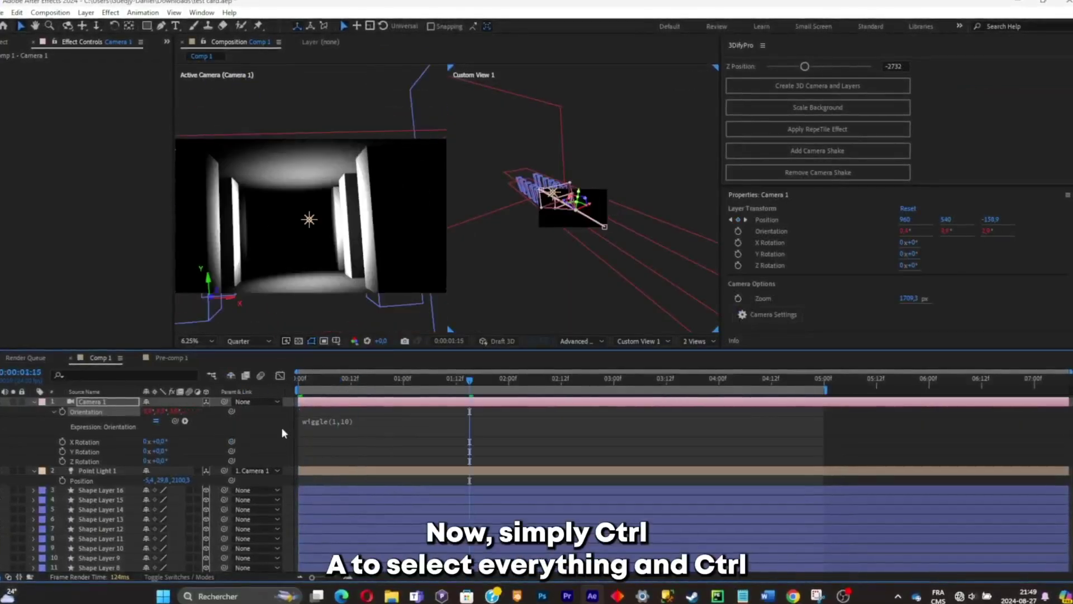
# - Pre-compose all layers as Pre-comp 2 with all attributes moved into it, and return to Comp 1
pyautogui.hotkey('ctrl', 'a')
pyautogui.hotkey('ctrl', 'a')
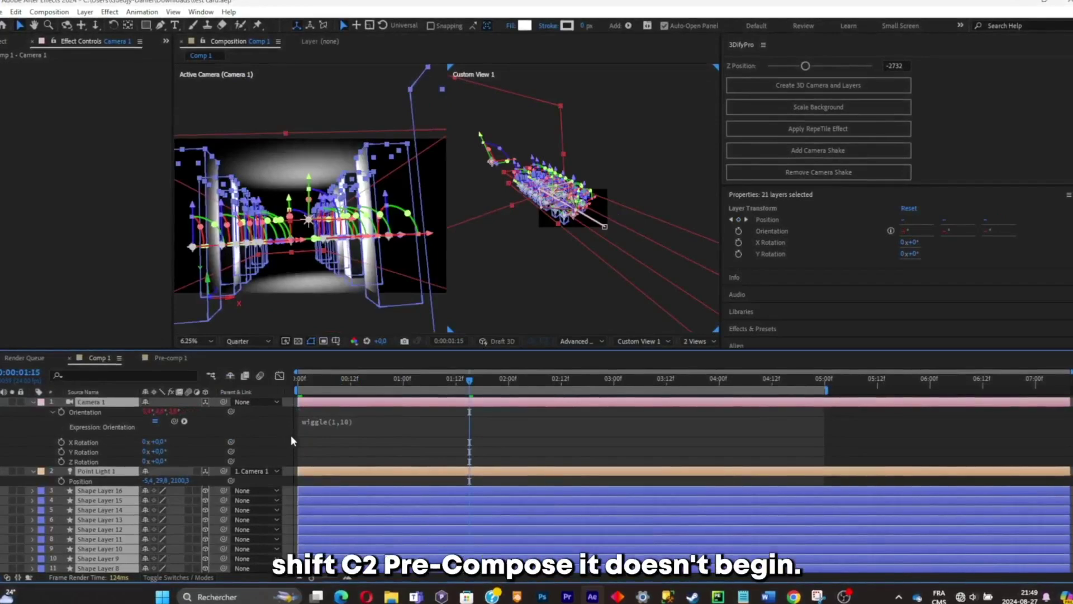
pyautogui.hotkey('ctrl', 'shift', 'c')
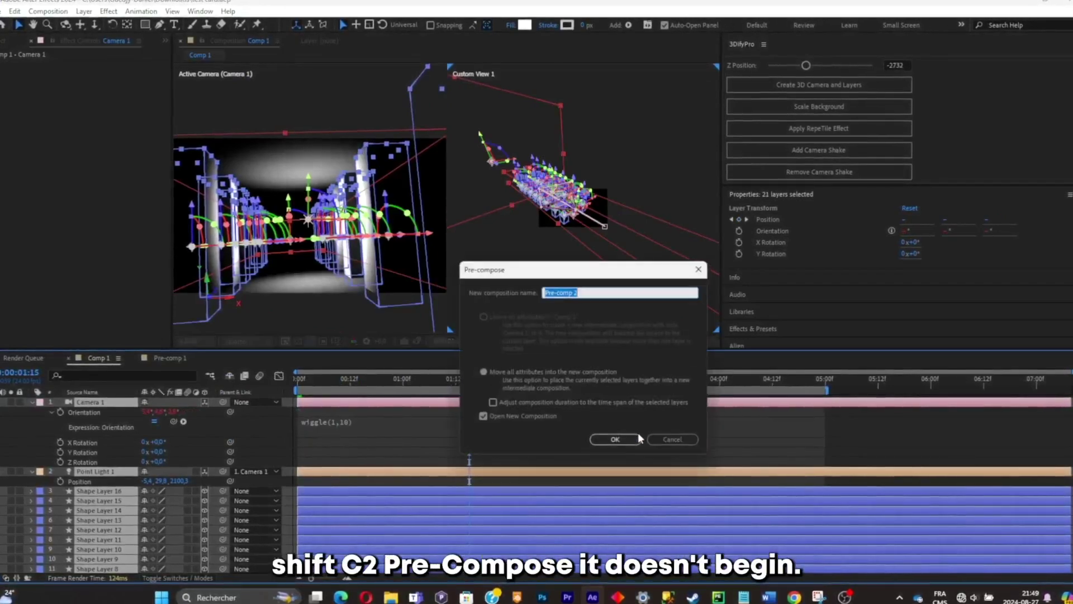
pyautogui.click(629, 442)
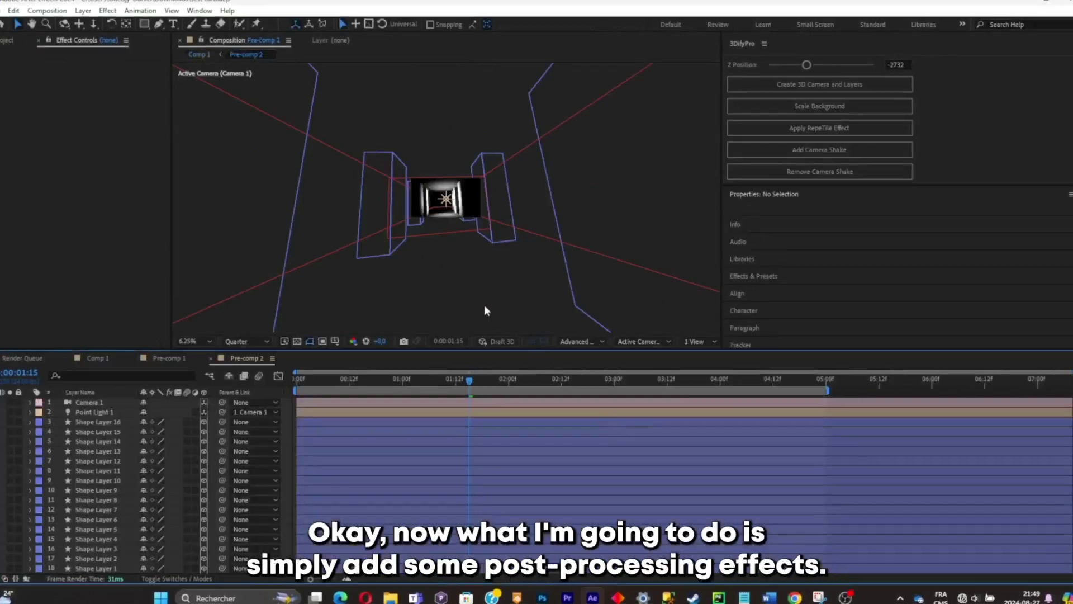
pyautogui.click(99, 358)
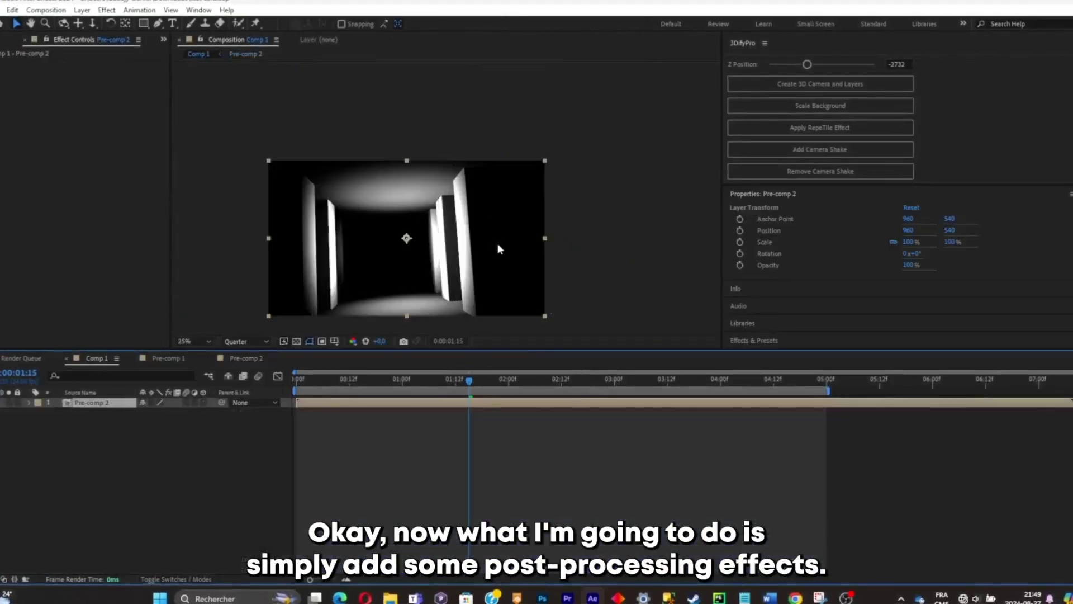
# - Apply Add Grain to Pre-comp 2 with Final Output as the viewing mode and an intensity of 2.4
pyautogui.scroll(-2, 756, 295)
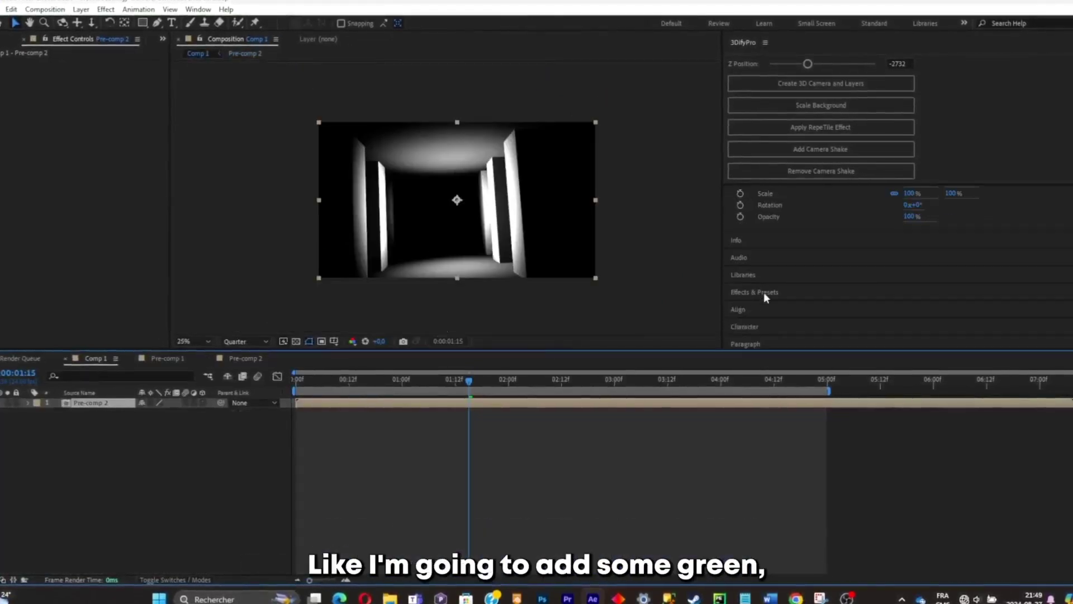
pyautogui.click(764, 292)
pyautogui.click(778, 226)
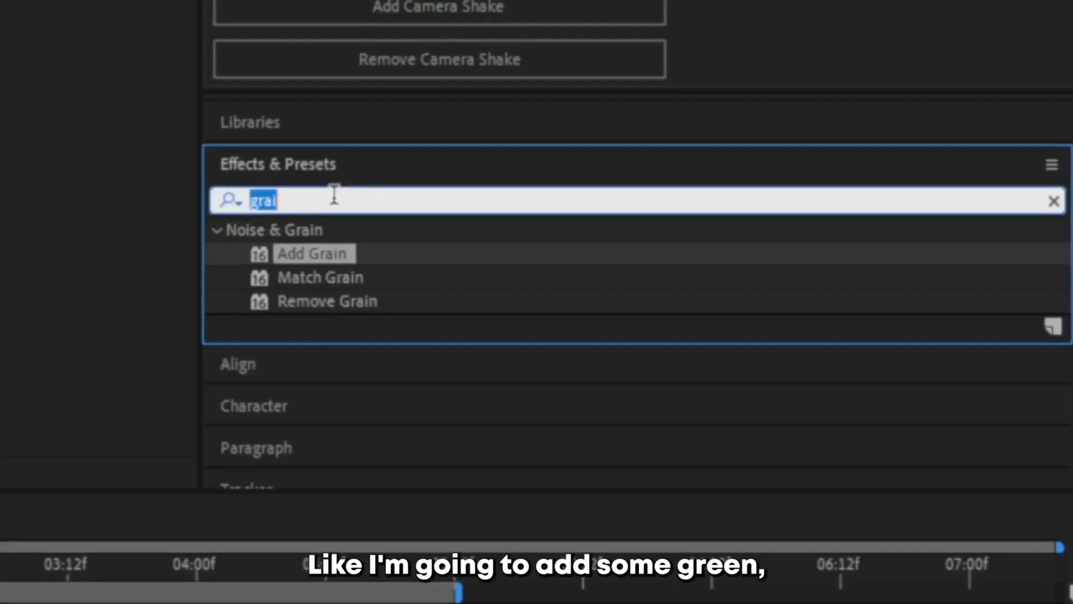
pyautogui.doubleClick(311, 253)
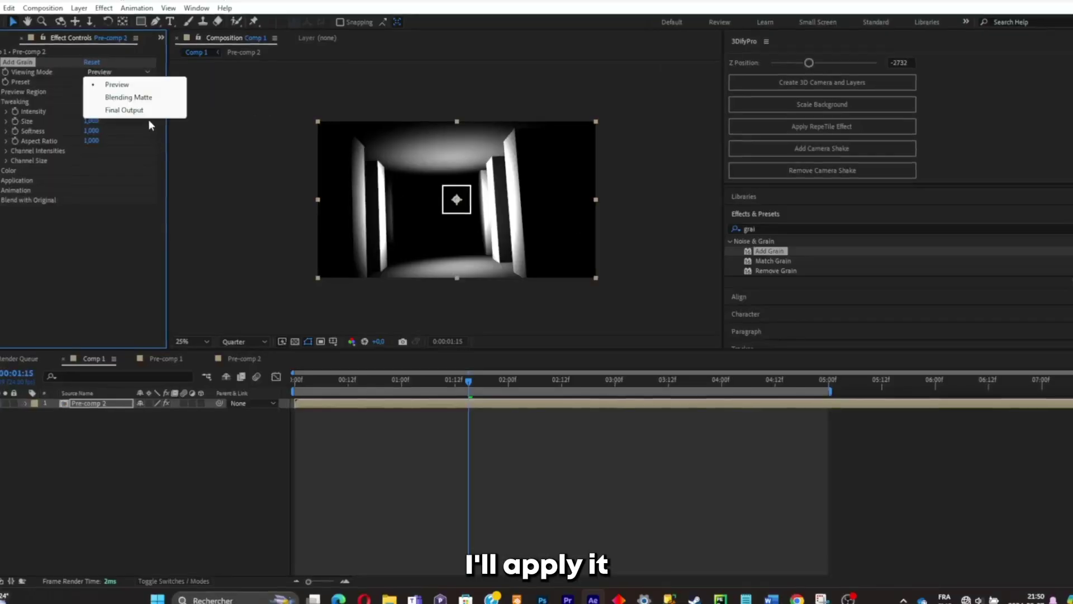
pyautogui.click(122, 110)
pyautogui.moveTo(93, 114); pyautogui.dragTo(120, 118)
pyautogui.scroll(2, 393, 240)
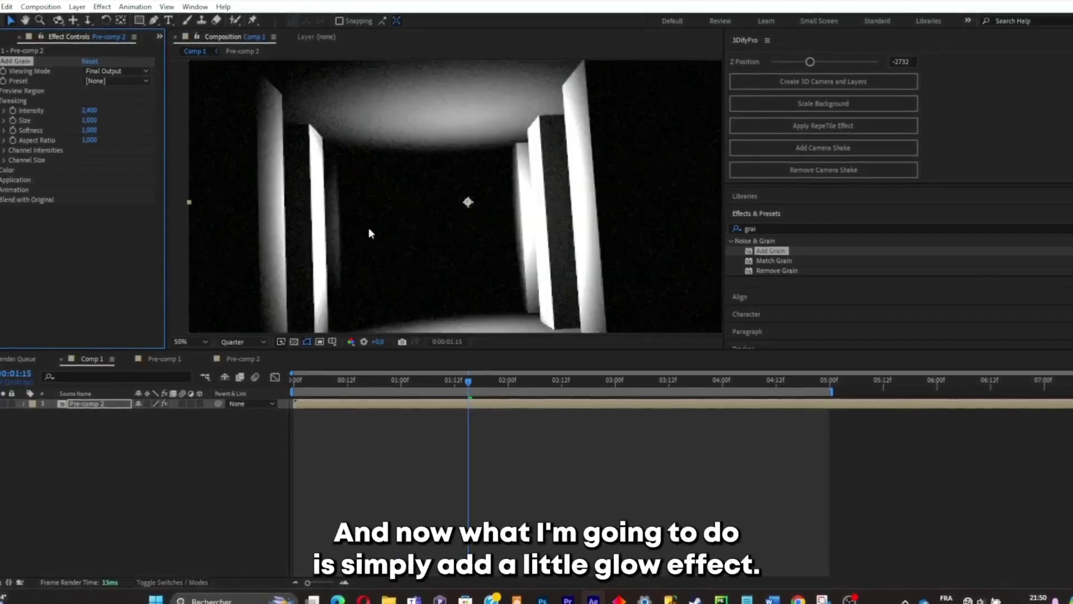
# - Run the productioncrate-glow (1).jsx script on the Pre-comp 2 layer
pyautogui.click(1, 7)
pyautogui.moveTo(57, 338)
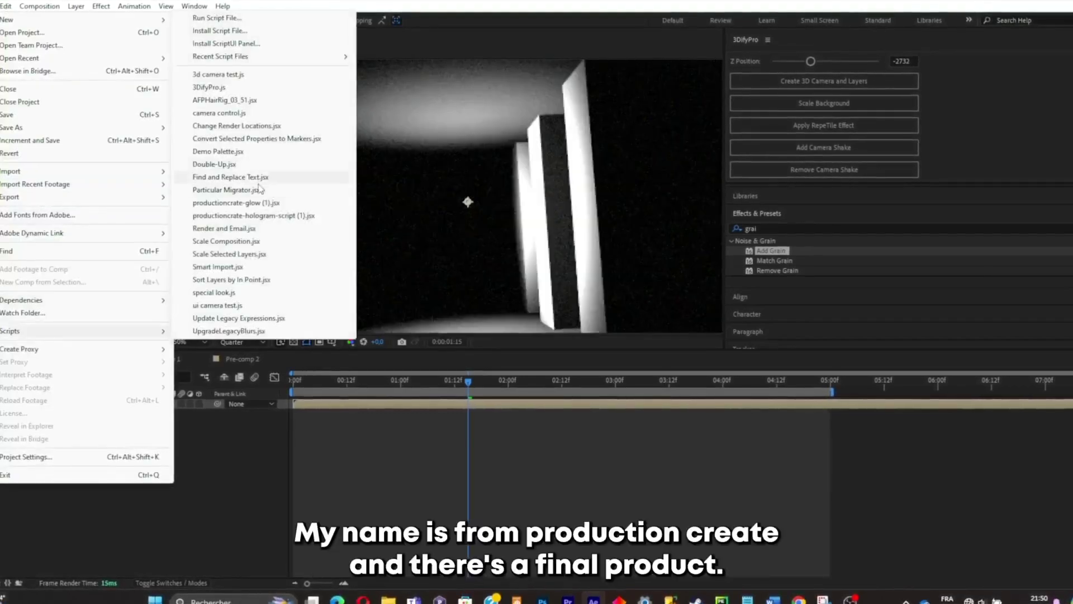
pyautogui.click(291, 203)
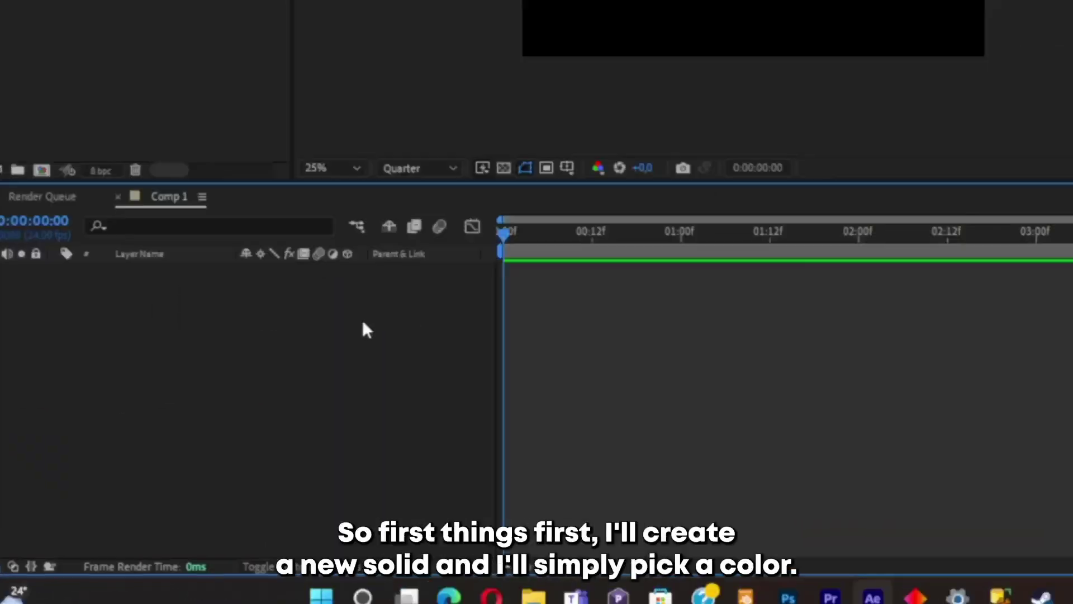
# - Create a light pink 1920 x 1080 solid as the background of the empty Comp 1
pyautogui.rightClick(220, 428)
pyautogui.moveTo(250, 438)
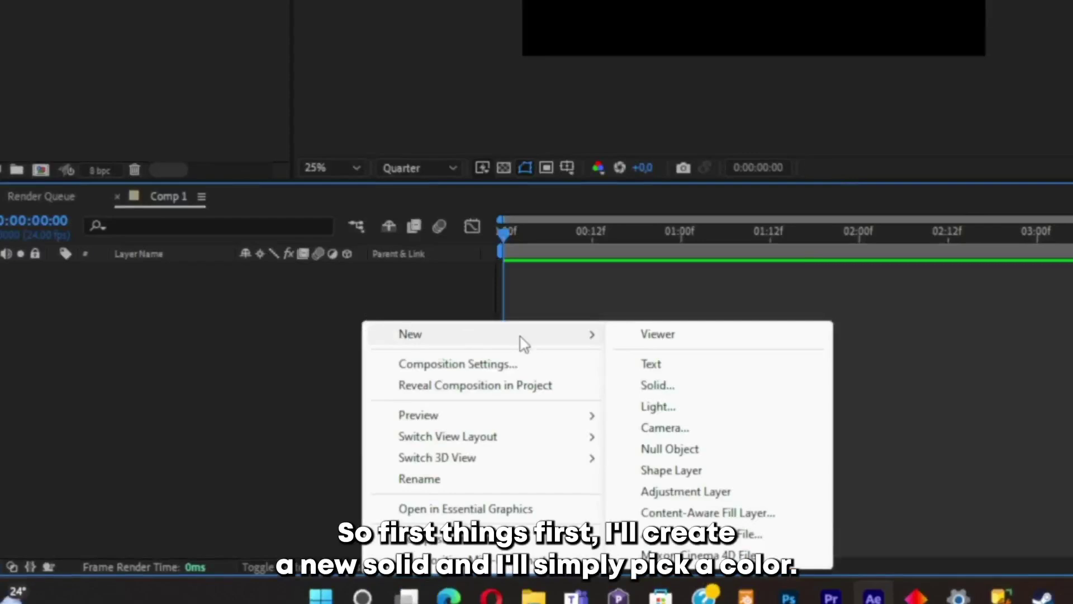
pyautogui.click(680, 385)
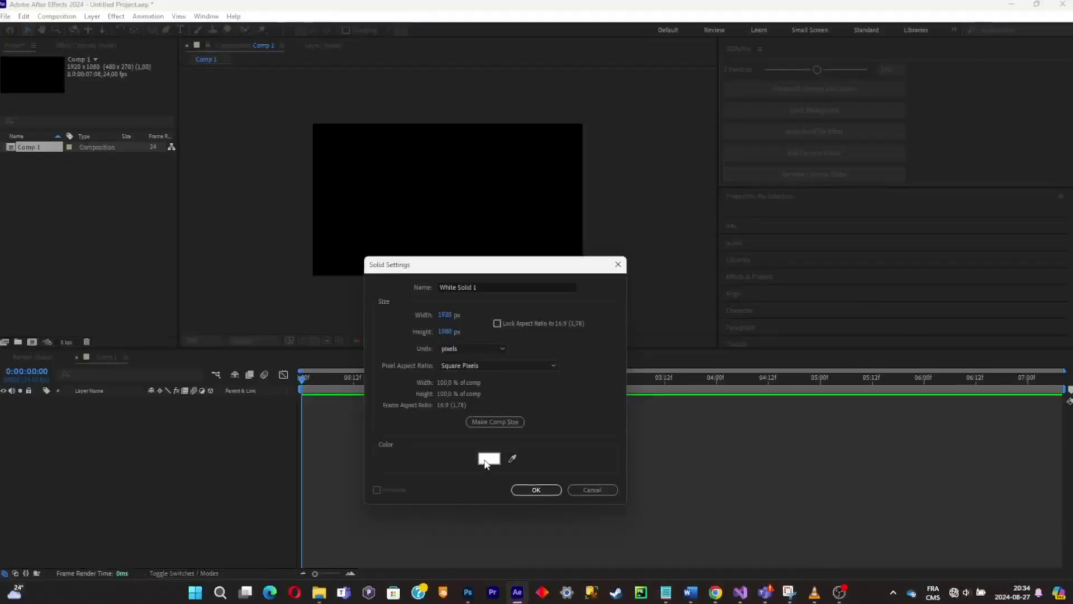
pyautogui.click(821, 370)
pyautogui.click(514, 326)
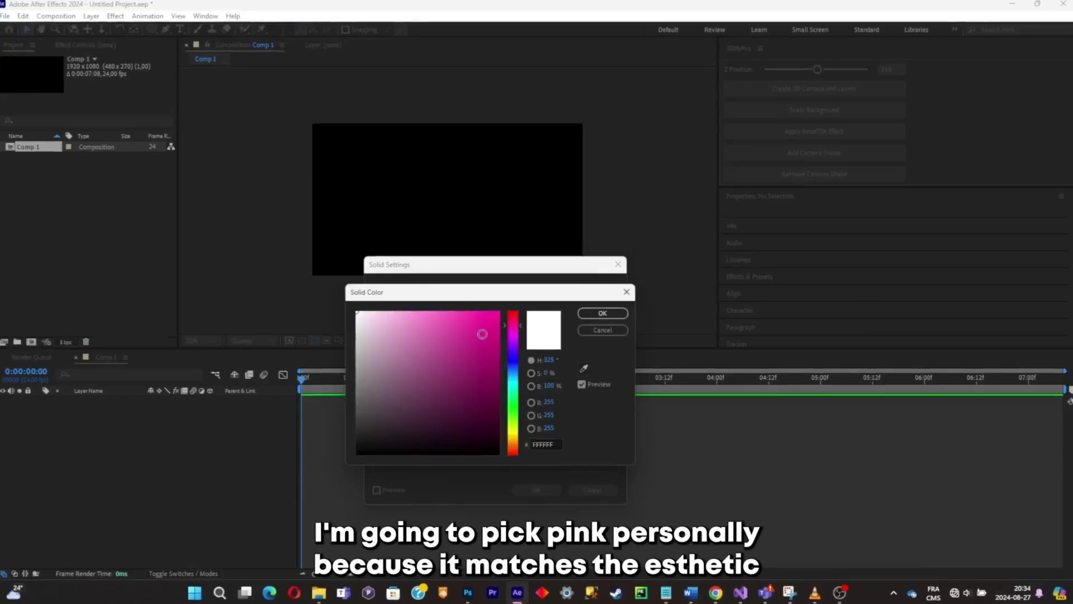
pyautogui.moveTo(419, 292); pyautogui.dragTo(400, 289)
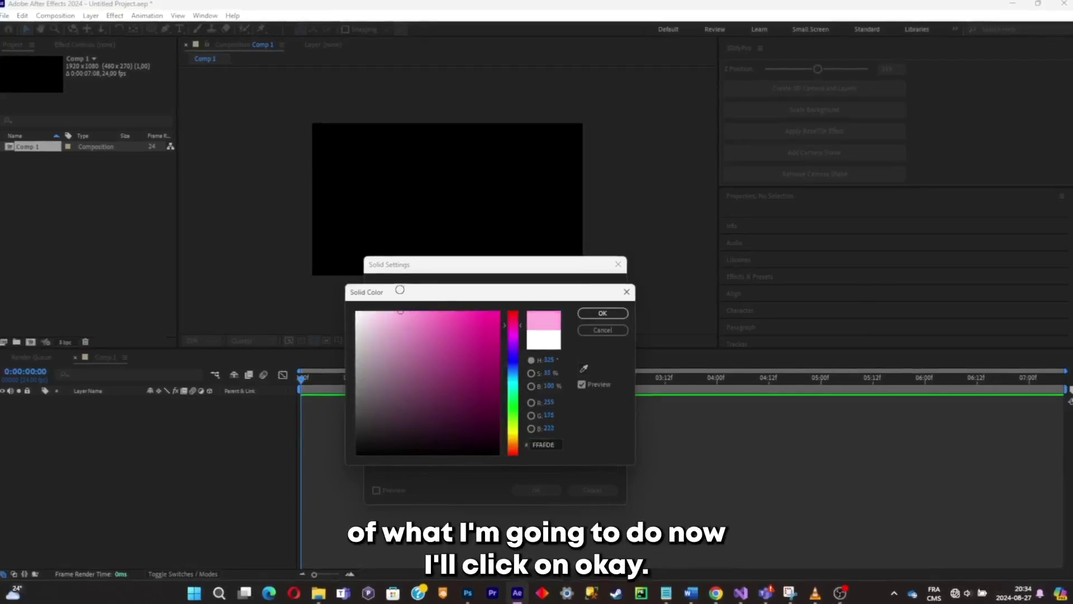
pyautogui.click(603, 314)
pyautogui.click(536, 491)
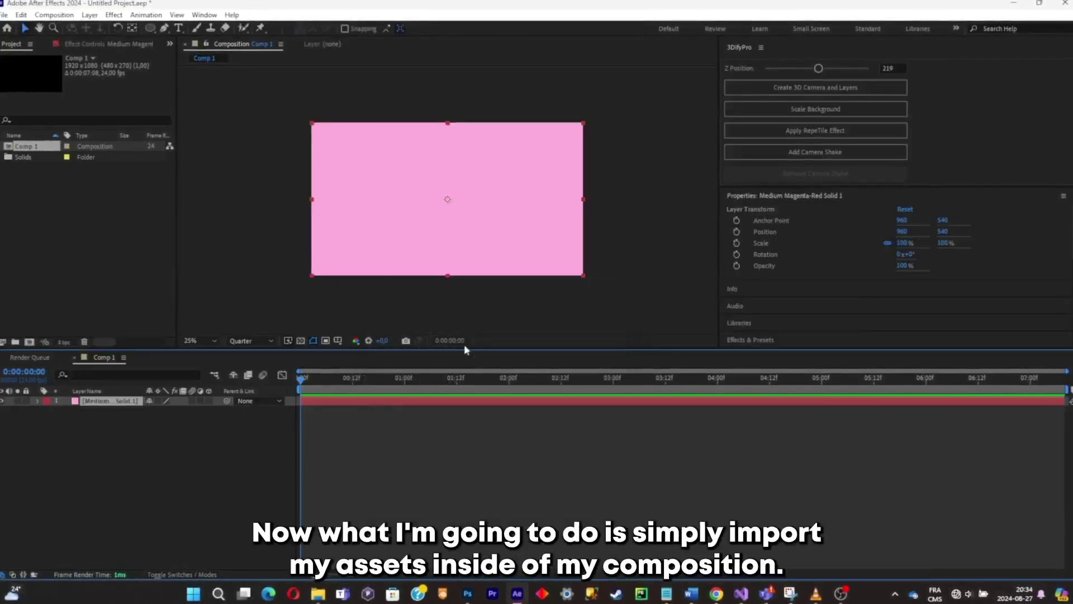
# - Bring Daco_4396589.png from the Ordinateur folder in File Explorer into Comp 1 and move its anchor point to the computer's centre
pyautogui.click(434, 431)
pyautogui.hotkey('alt', 'Tab')
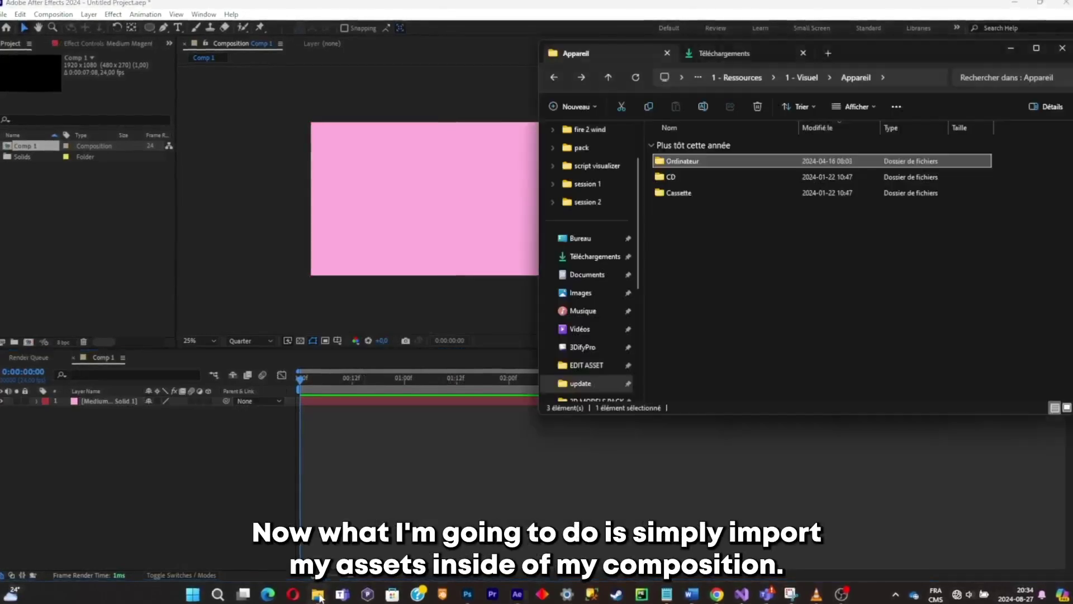
pyautogui.doubleClick(676, 163)
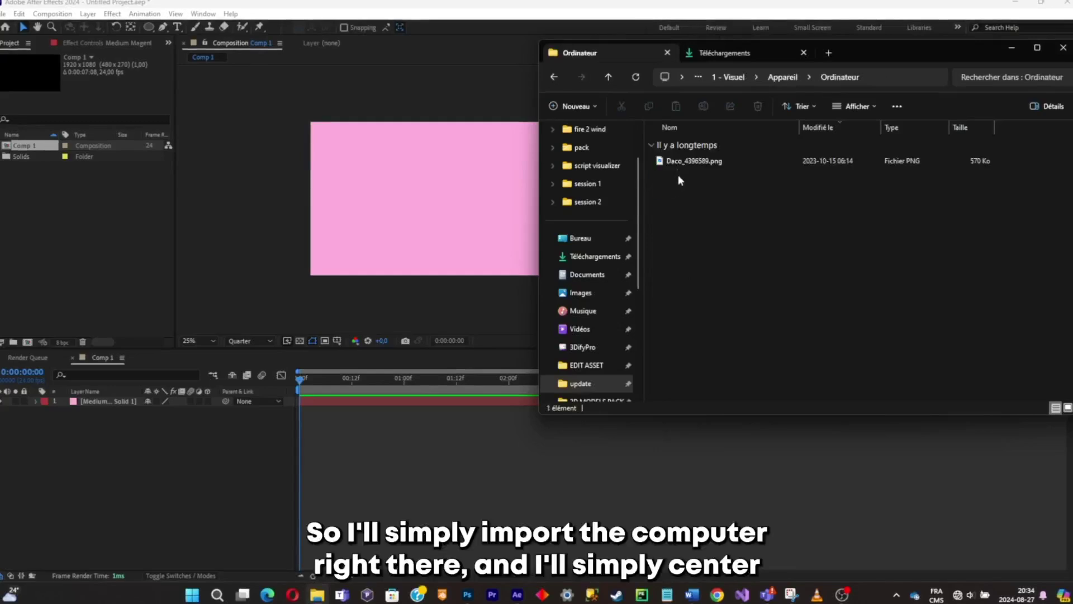
pyautogui.moveTo(643, 163); pyautogui.dragTo(259, 446)
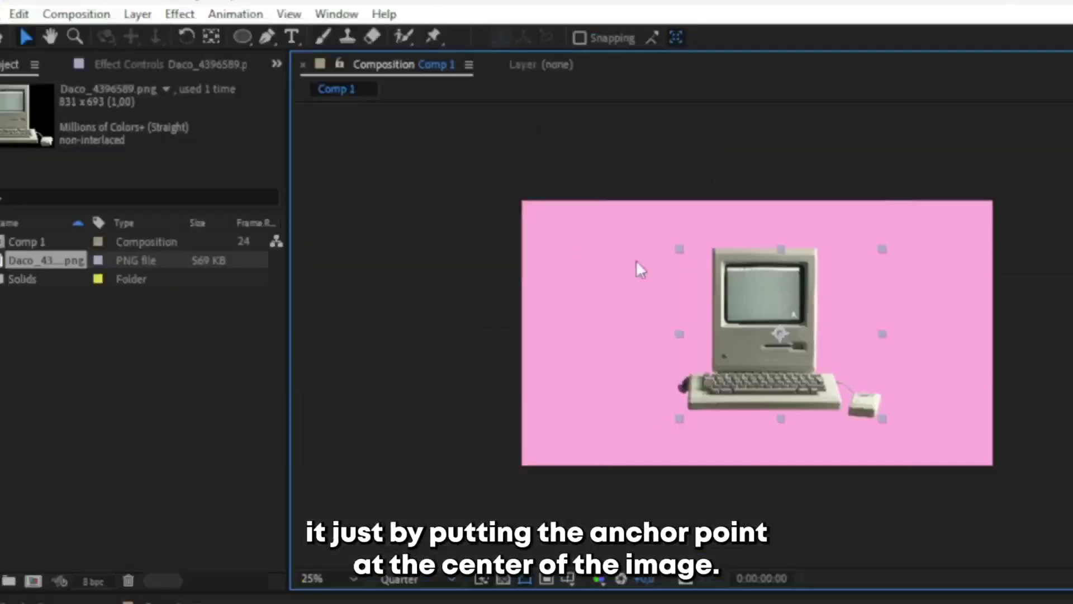
pyautogui.click(211, 36)
pyautogui.moveTo(784, 335); pyautogui.dragTo(772, 338)
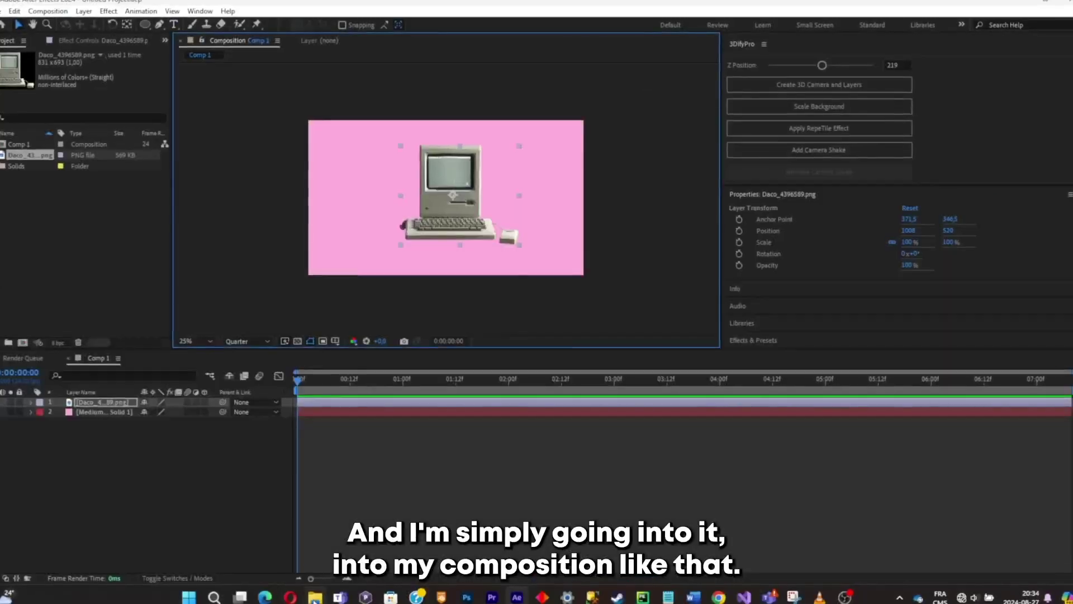
# - Import the five FW_Retro_Media_Storage PNGs, 08 to 12, from File Explorer into Comp 1 above the computer layer
pyautogui.click(316, 599)
pyautogui.moveTo(727, 254); pyautogui.dragTo(179, 450)
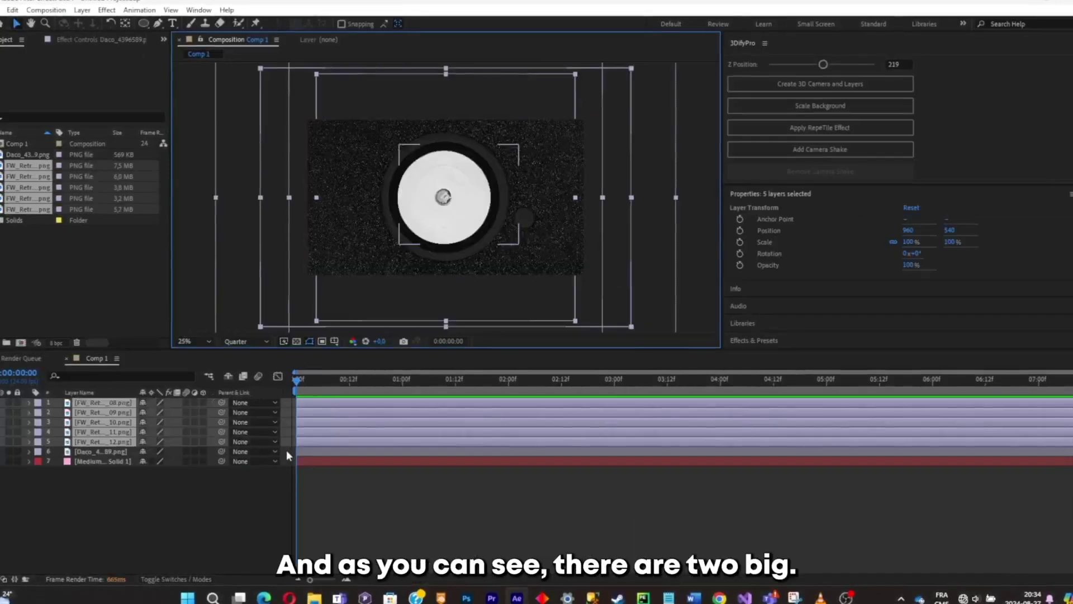
pyautogui.click(188, 500)
# - Scale FW_Retro_Media_Storage_08 to -23% and FW_Retro_Media_Storage_09 to 14%
pyautogui.click(126, 402)
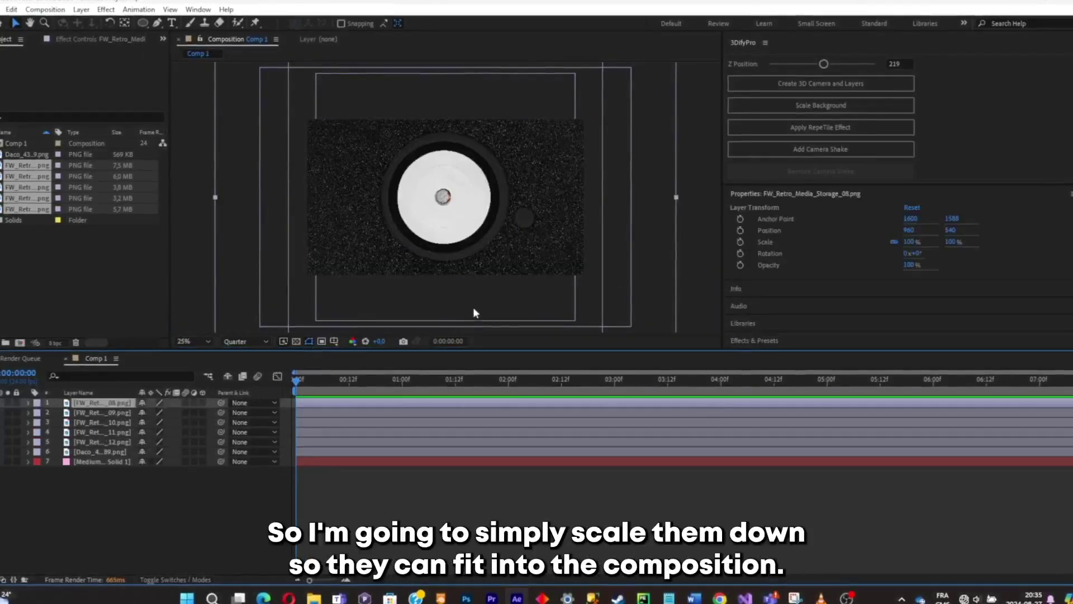
pyautogui.press('s')
pyautogui.moveTo(316, 576); pyautogui.dragTo(188, 582)
pyautogui.click(182, 593)
pyautogui.press('s')
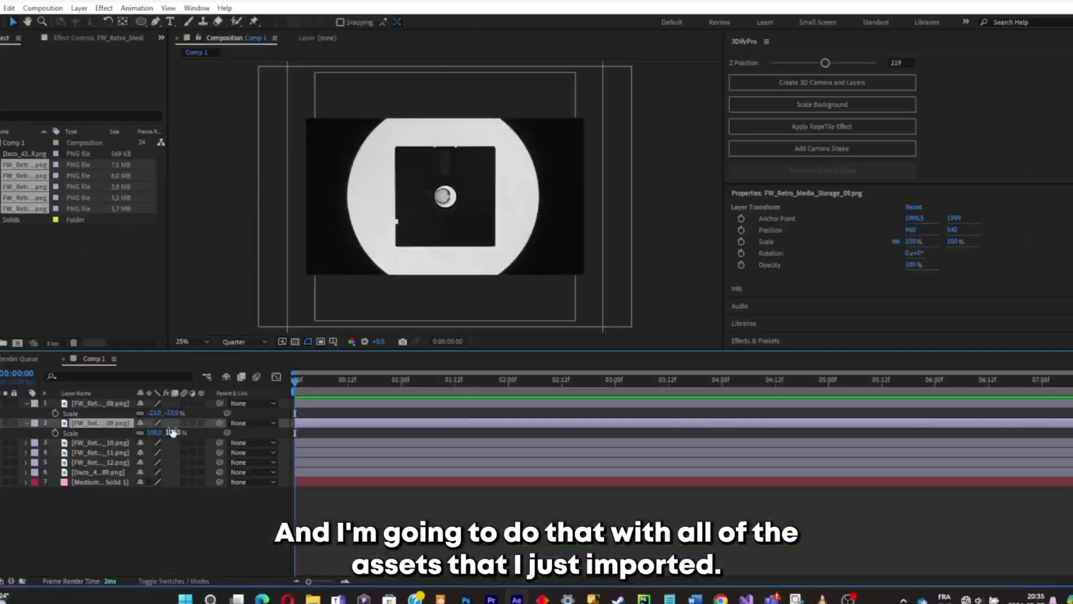
pyautogui.moveTo(173, 432); pyautogui.dragTo(136, 493)
# - Scale FW_Retro_Media_Storage_10 to 31%, layer 11 to 37% and layer 12 to 28%
pyautogui.click(108, 444)
pyautogui.press('s')
pyautogui.click(99, 462)
pyautogui.press('s')
pyautogui.click(100, 482)
pyautogui.press('s')
# - Arrange the floppy disk, vinyl record, CD, orange disk and hard drive around the computer, partly beyond the frame edges
pyautogui.moveTo(433, 222); pyautogui.dragTo(571, 277)
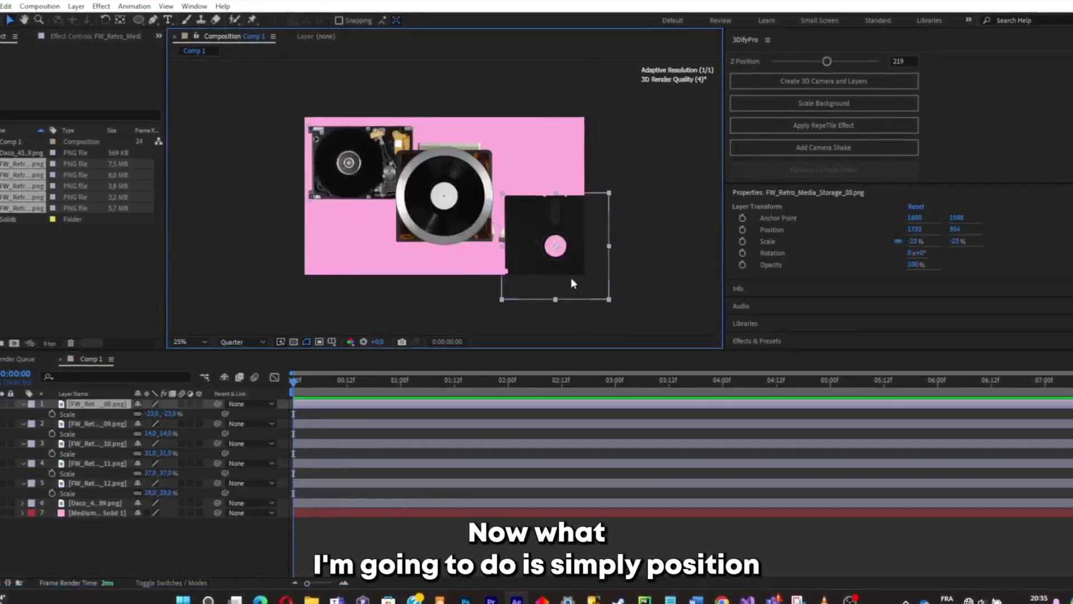
pyautogui.moveTo(473, 220); pyautogui.dragTo(375, 291)
pyautogui.moveTo(441, 213); pyautogui.dragTo(541, 132)
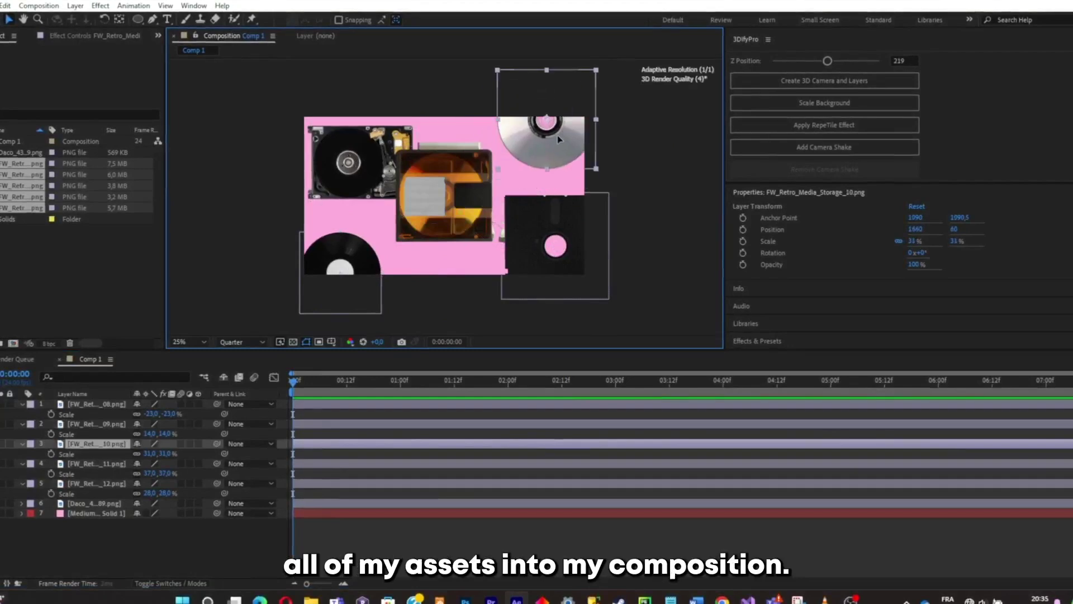
pyautogui.moveTo(469, 181); pyautogui.dragTo(477, 285)
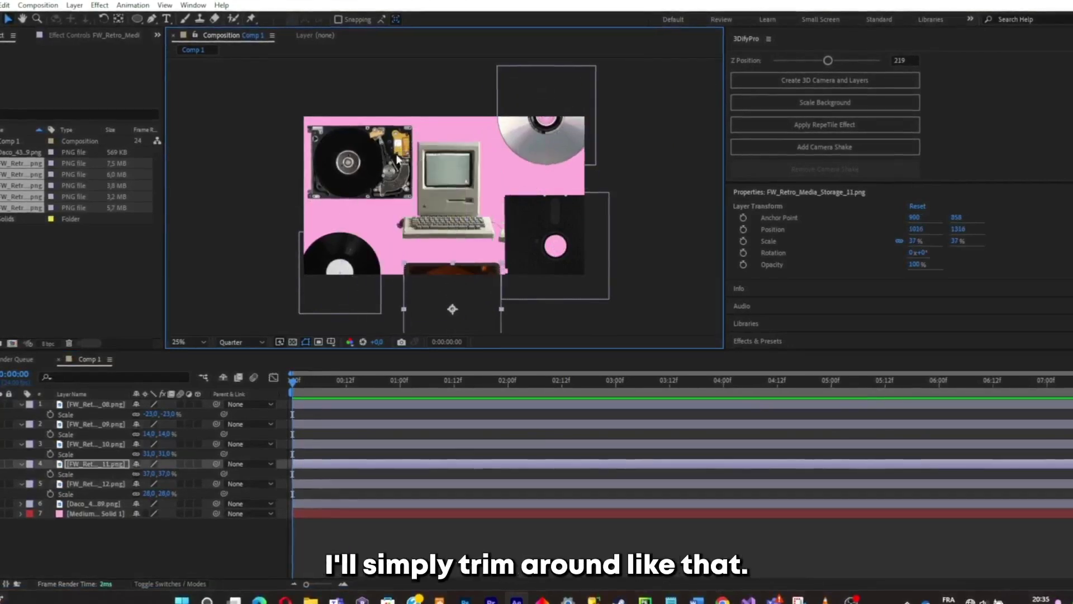
pyautogui.moveTo(397, 159); pyautogui.dragTo(388, 135)
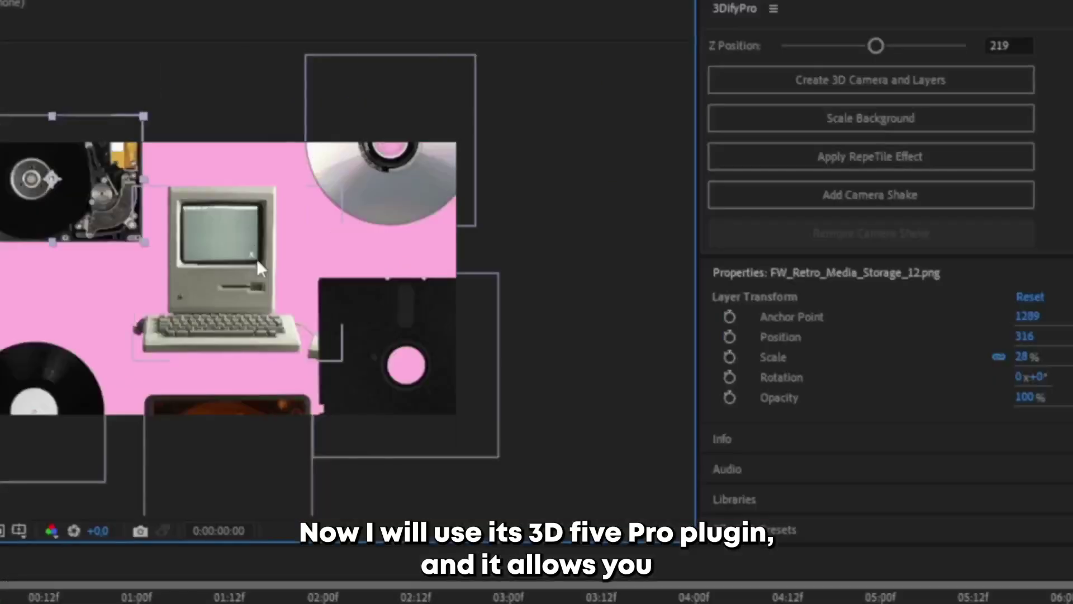
# - With no layer selected, use 3DifyPro to create the 3D camera and layers, and scale the background to fill the frame
pyautogui.click(503, 547)
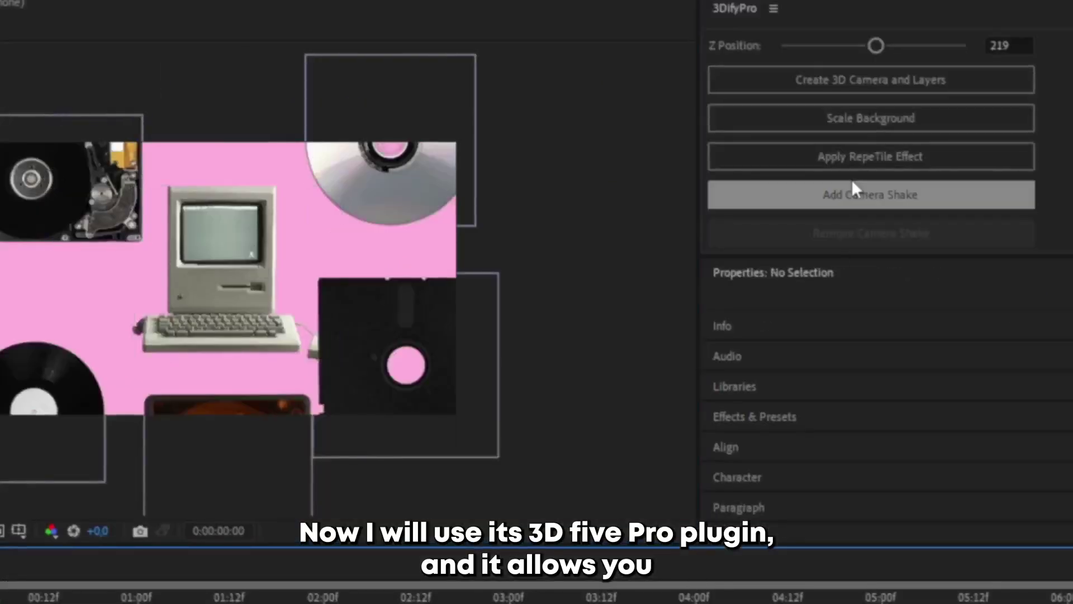
pyautogui.click(864, 79)
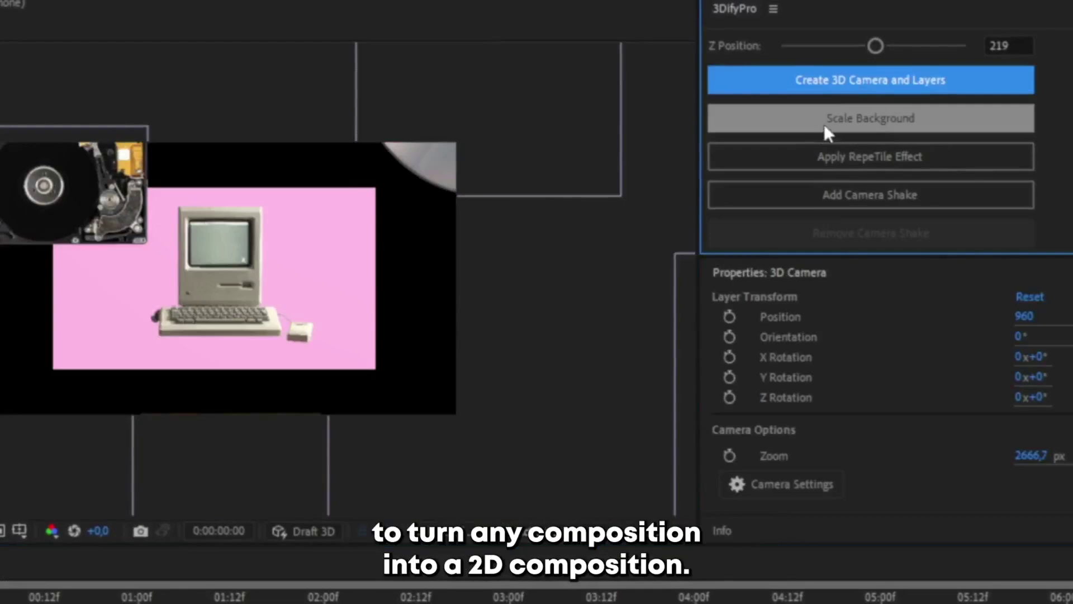
pyautogui.click(824, 125)
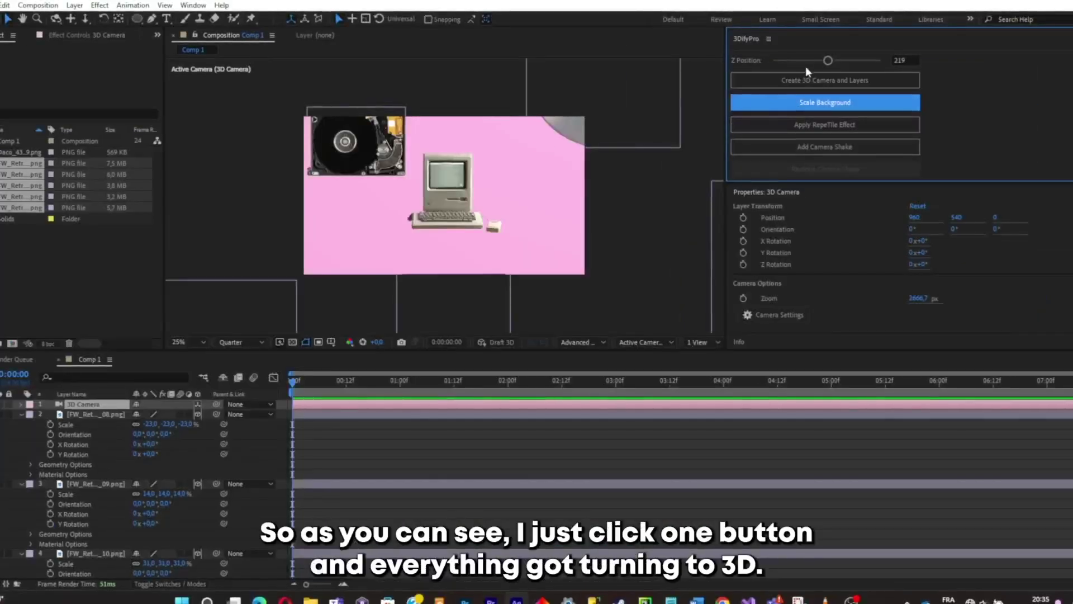
# - Move the 3D camera back to a Z position of -2732 and tilt the CD in 3D
pyautogui.moveTo(827, 61); pyautogui.dragTo(810, 68)
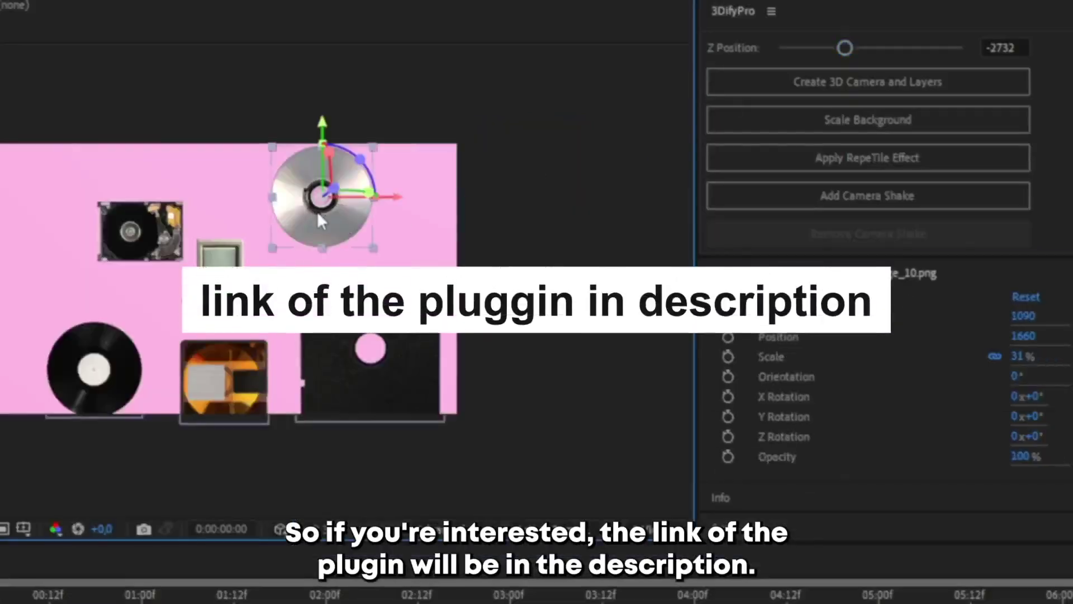
pyautogui.moveTo(329, 156); pyautogui.dragTo(326, 129)
pyautogui.moveTo(366, 167); pyautogui.dragTo(345, 162)
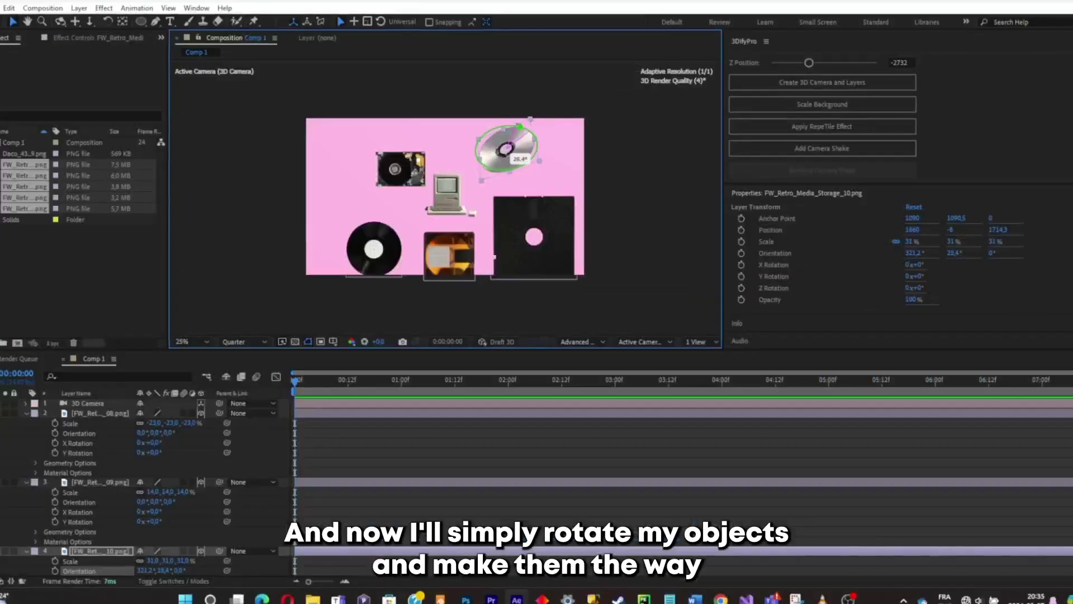
# - Tilt the hard drive, the black floppy disk and the orange disk in 3D so that each sits at its own angle
pyautogui.click(423, 165)
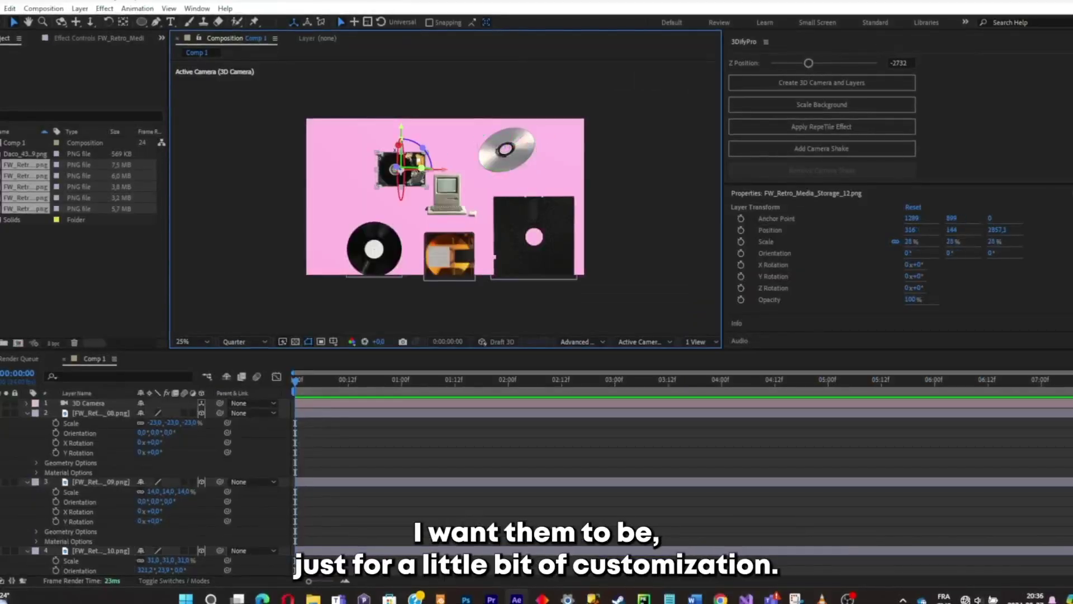
pyautogui.click(550, 244)
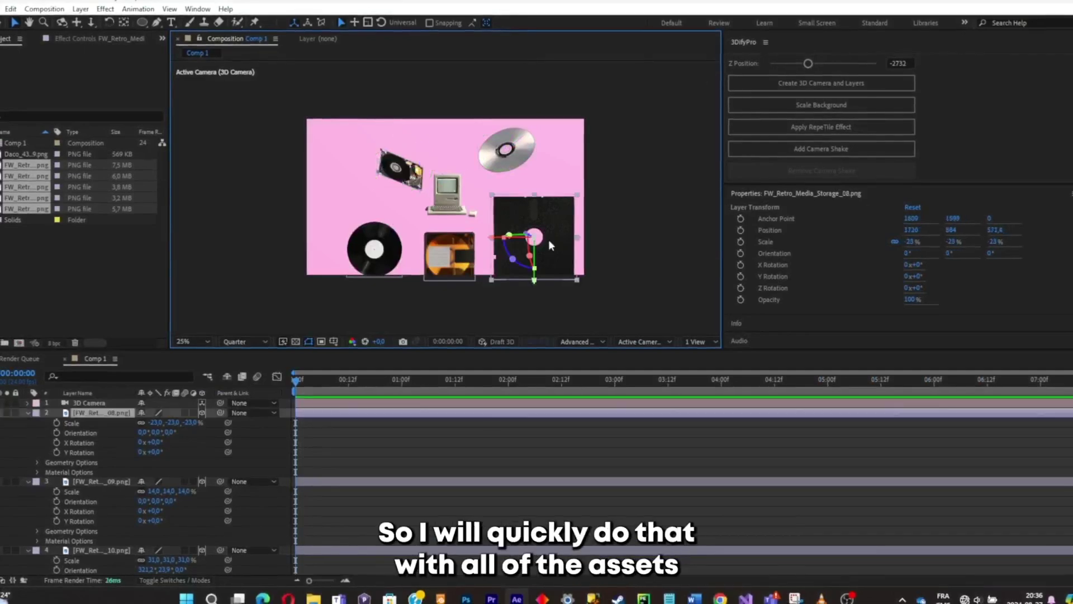
pyautogui.moveTo(513, 258); pyautogui.dragTo(532, 229)
pyautogui.click(445, 260)
pyautogui.moveTo(450, 238); pyautogui.dragTo(480, 262)
# - Tilt the vinyl record in 3D and push it towards the camera, to about 347.8, 822.4, -174.1
pyautogui.click(371, 250)
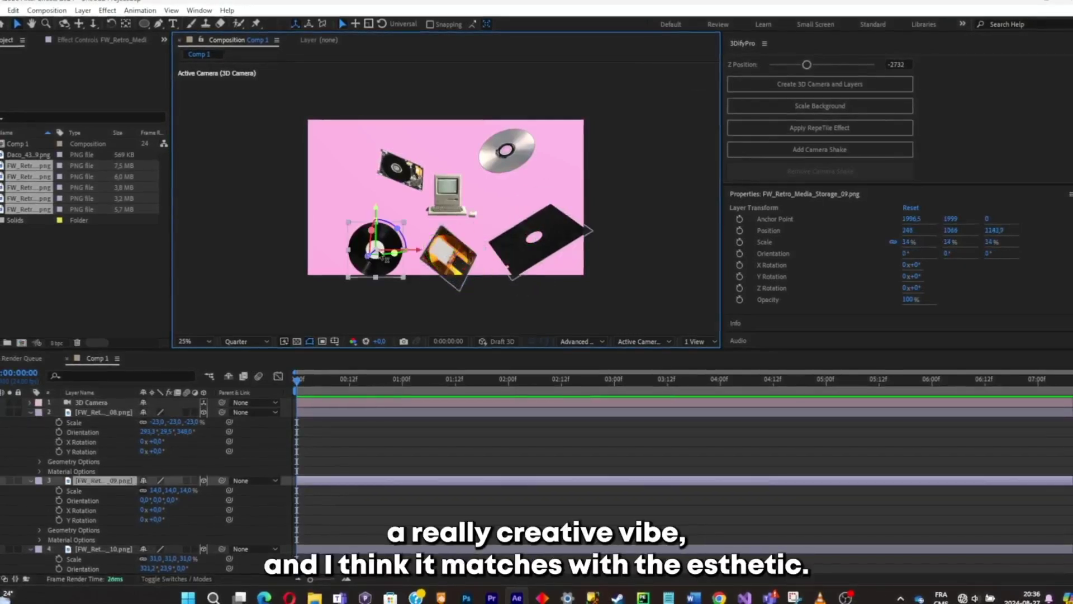
pyautogui.moveTo(387, 252)
pyautogui.mouseDown()
pyautogui.moveTo(400, 252)
pyautogui.moveTo(377, 259)
pyautogui.mouseUp()
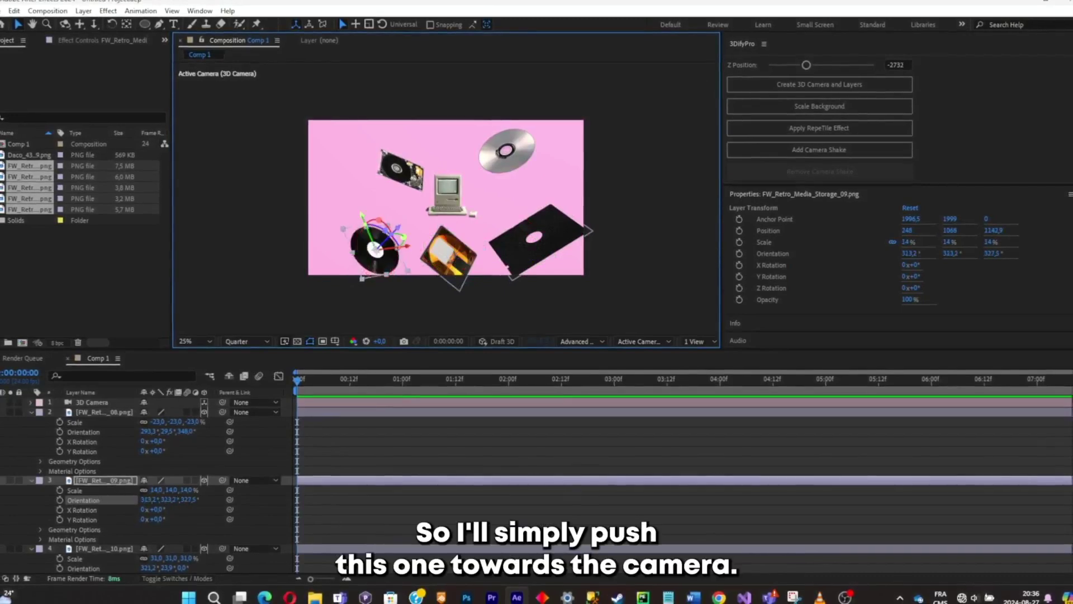
pyautogui.press('p')
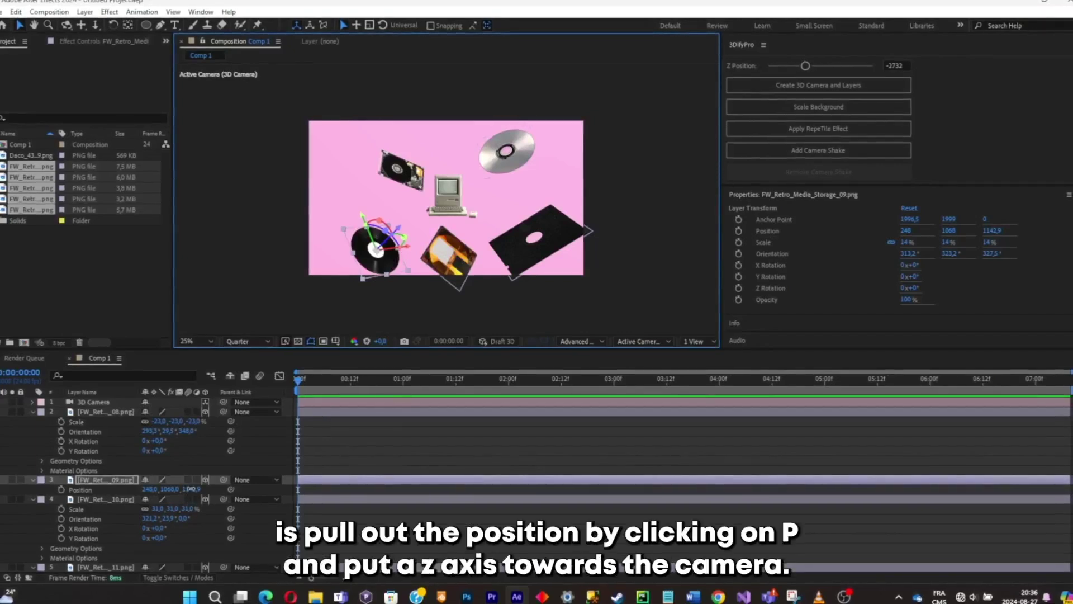
pyautogui.moveTo(190, 491); pyautogui.dragTo(180, 489)
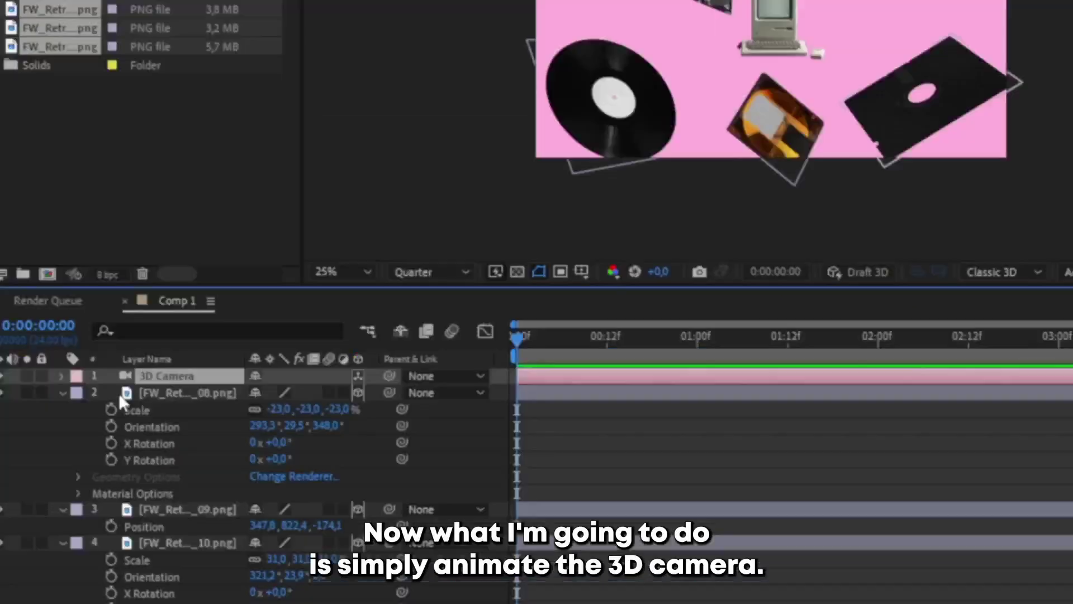
# - Keyframe the 3D Camera's position at the first frame and at about 4:03
pyautogui.press('p')
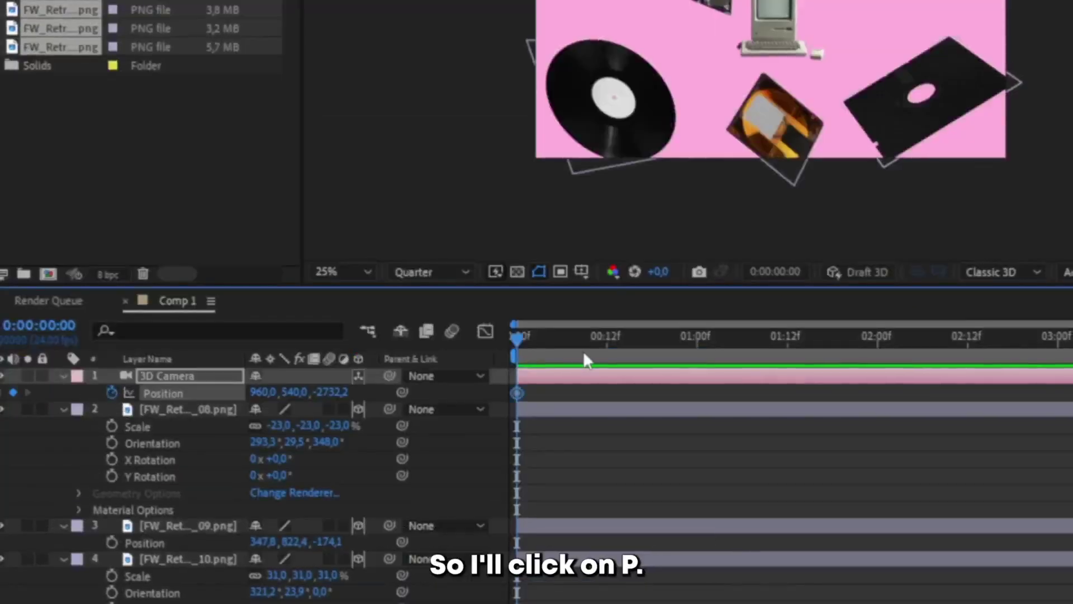
pyautogui.click(646, 336)
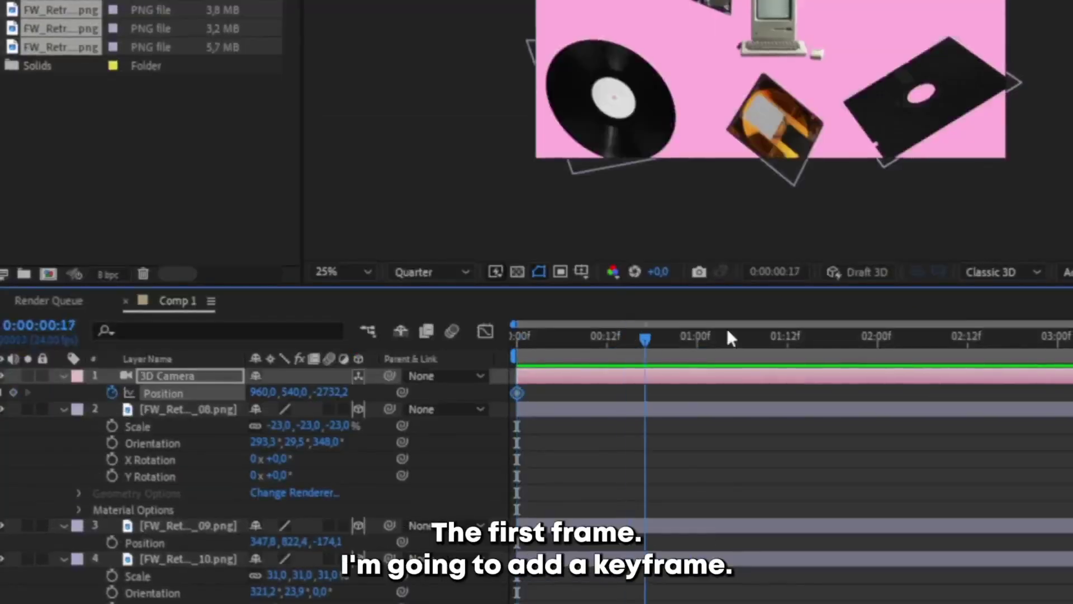
pyautogui.click(14, 392)
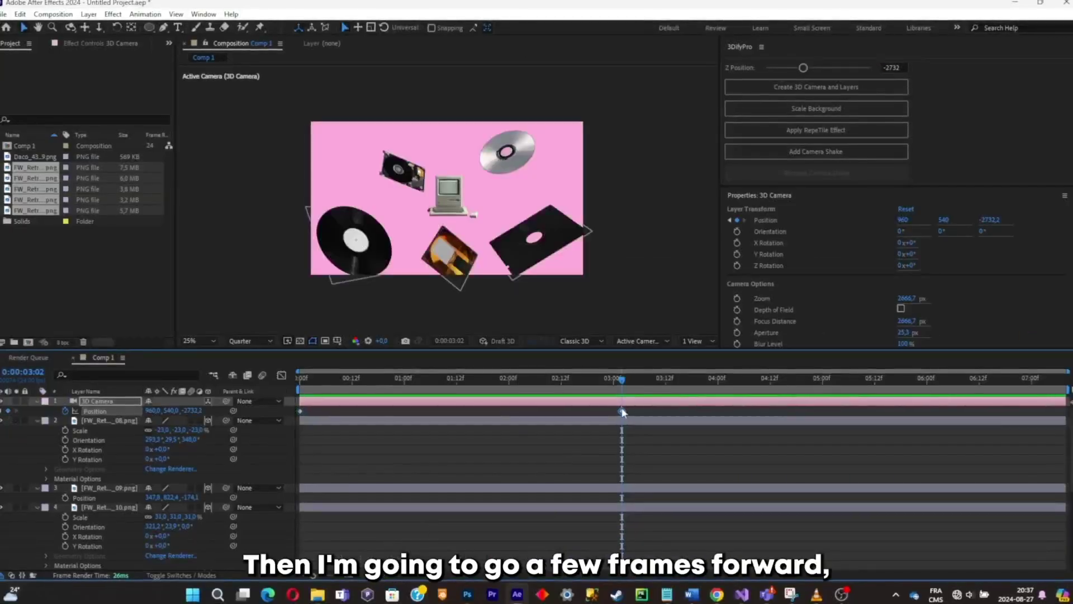
pyautogui.moveTo(623, 413); pyautogui.dragTo(730, 411)
# - At the first frame, push the camera up to the computer screen, with Y about 333 and Z about 2646.8
pyautogui.moveTo(521, 378); pyautogui.dragTo(297, 397)
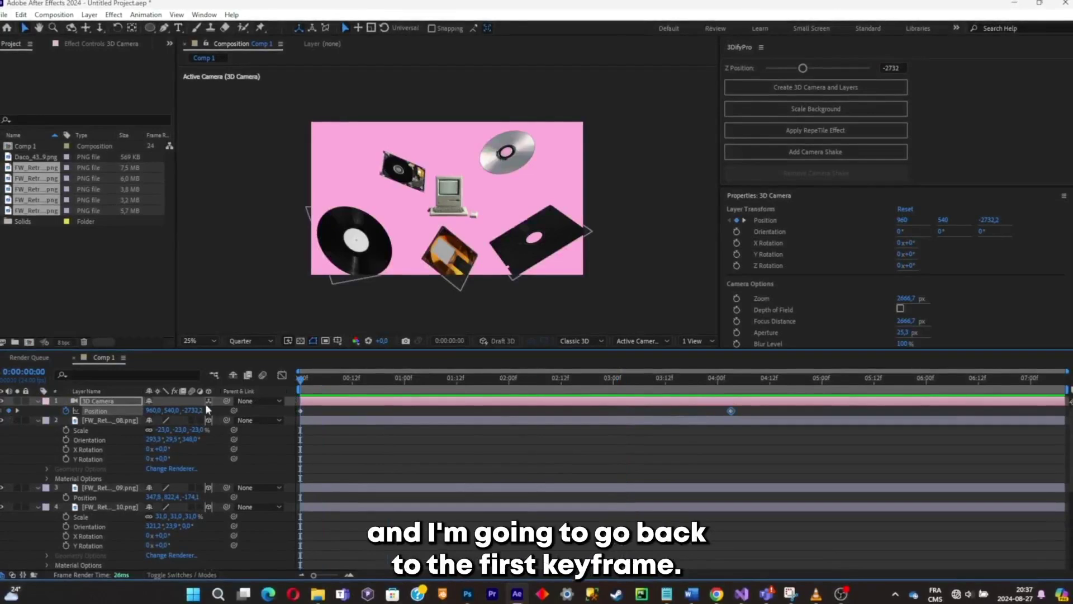
pyautogui.moveTo(194, 411); pyautogui.dragTo(338, 308)
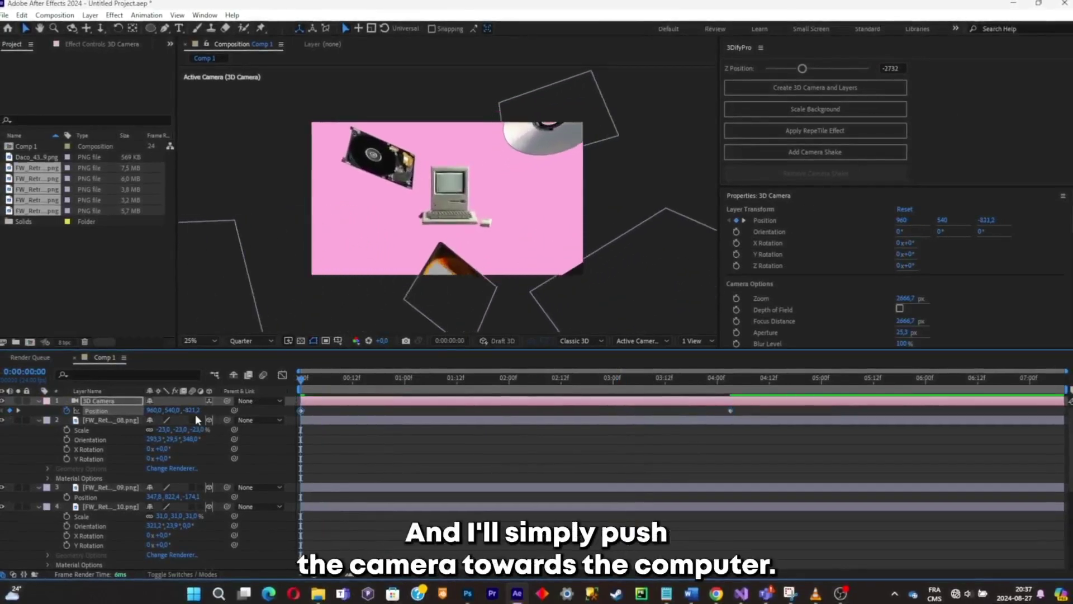
pyautogui.moveTo(199, 409); pyautogui.dragTo(361, 307)
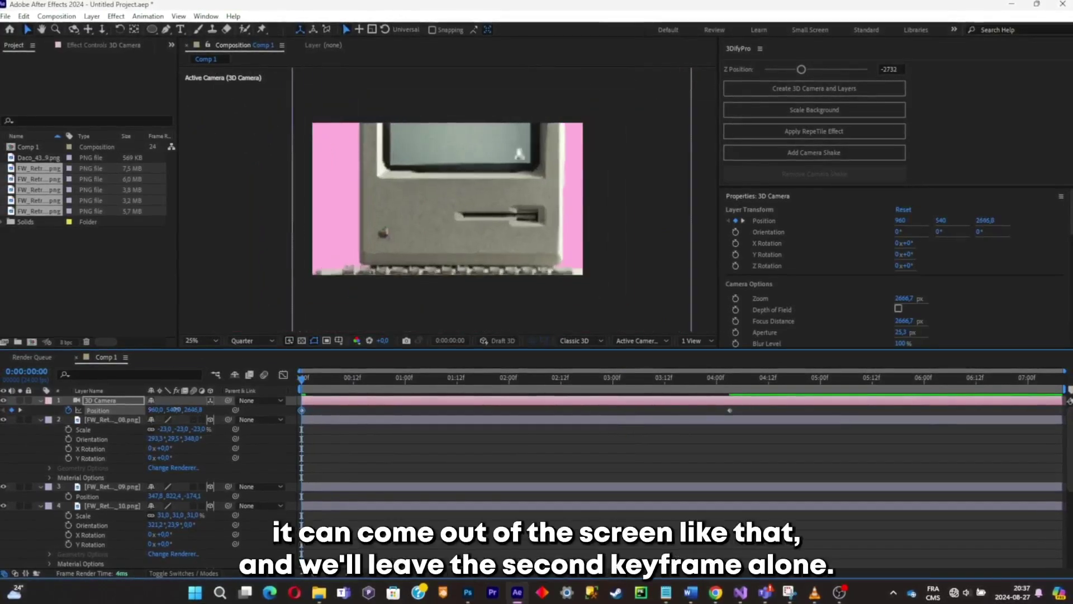
pyautogui.moveTo(174, 410); pyautogui.dragTo(328, 142)
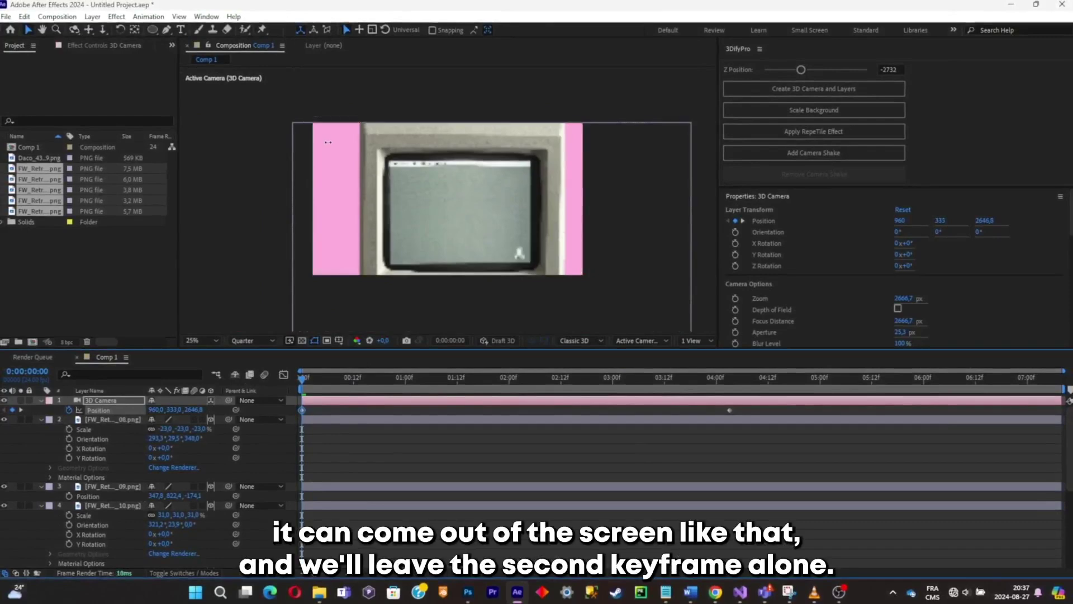
pyautogui.moveTo(159, 407); pyautogui.dragTo(434, 409)
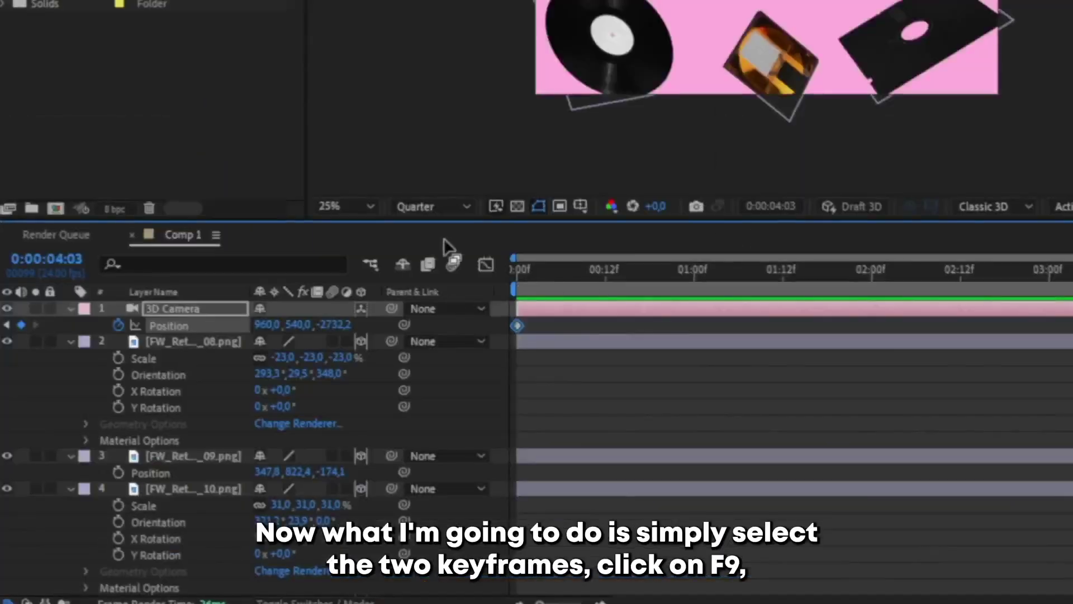
# - Easy-ease both camera position keyframes and shape their speed graph into a fast start with a long, gradual slowdown
pyautogui.press('F9')
pyautogui.click(486, 264)
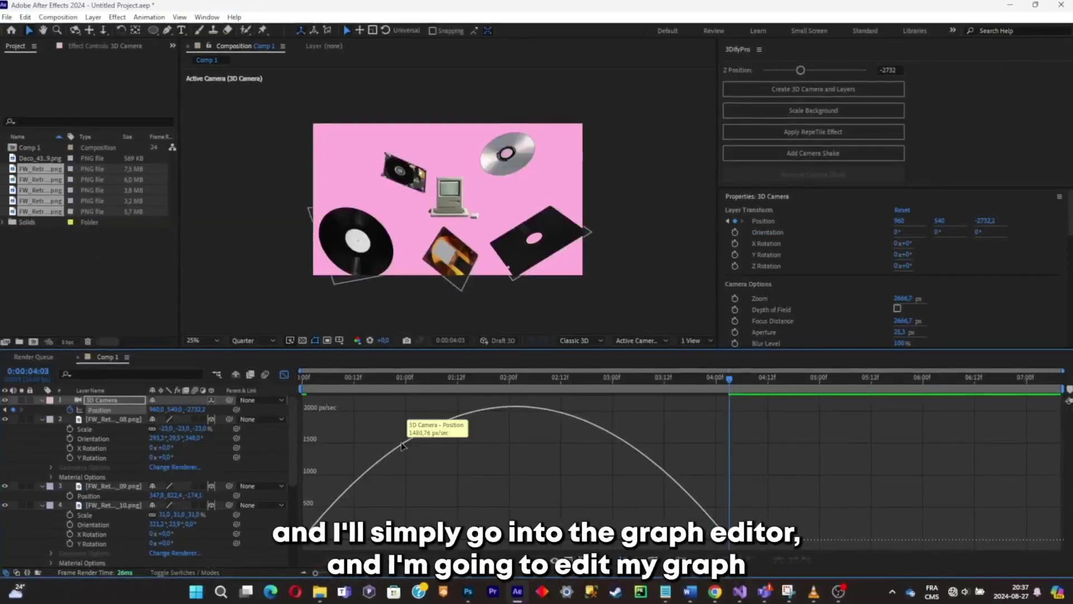
pyautogui.moveTo(373, 537); pyautogui.dragTo(301, 538)
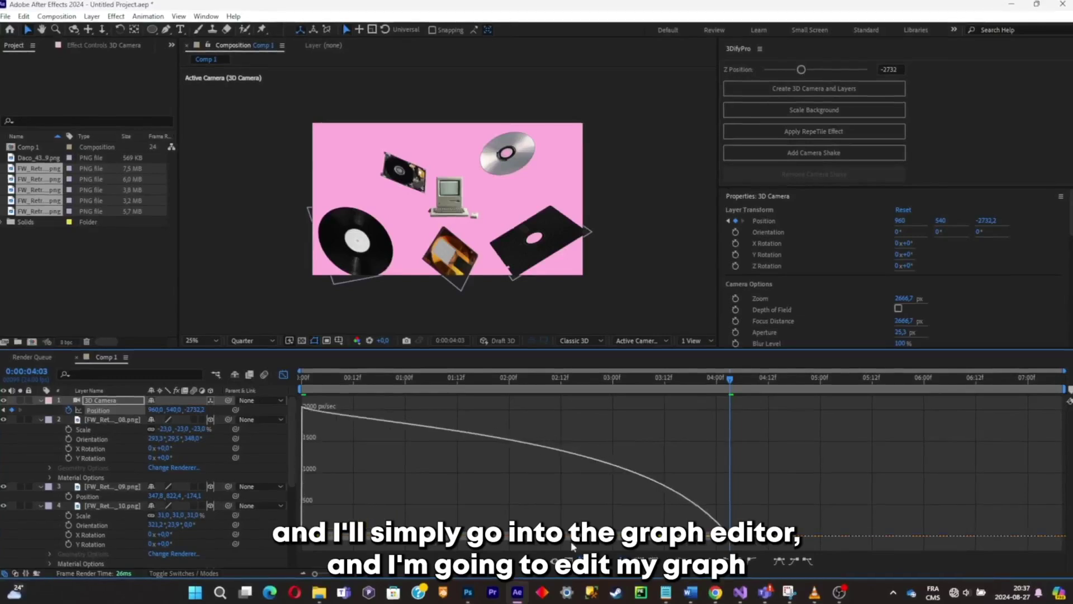
pyautogui.moveTo(658, 537); pyautogui.dragTo(531, 540)
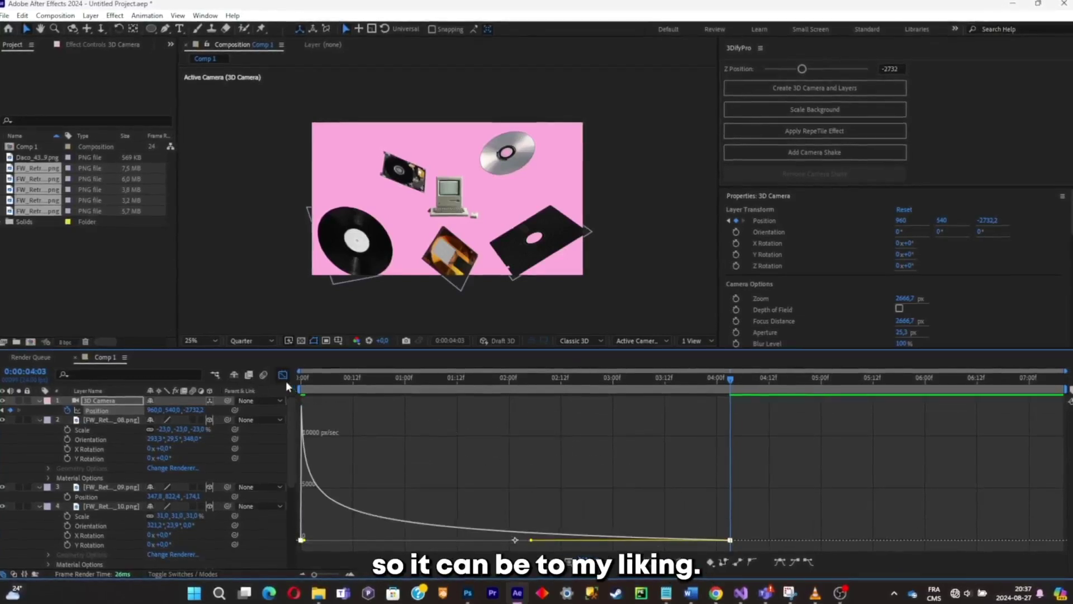
pyautogui.click(282, 374)
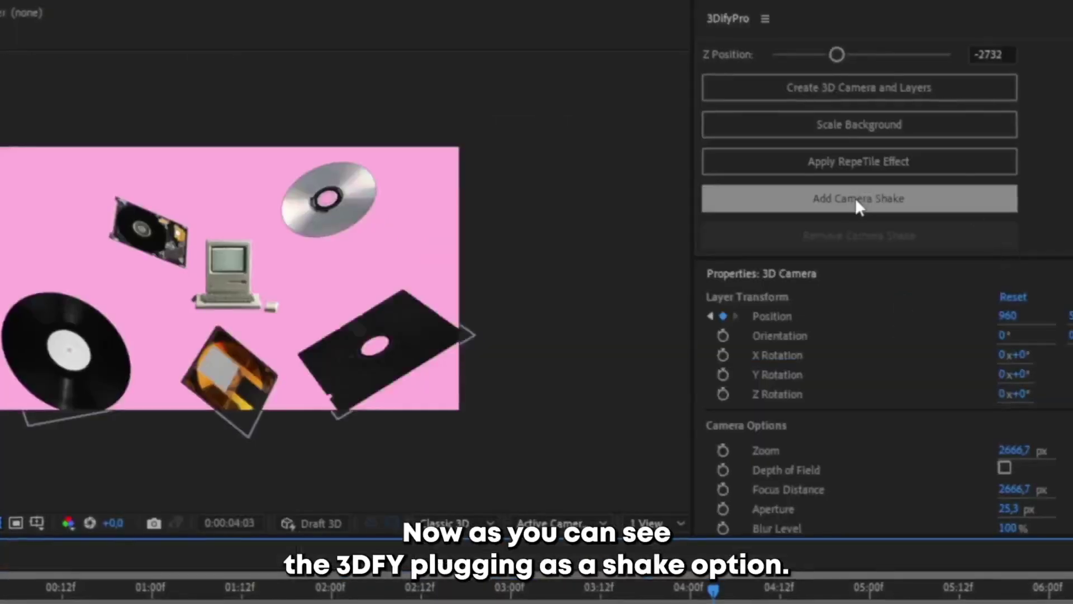
# - Add the 3DifyPro camera shake to the 3D camera and preview the animation
pyautogui.click(856, 197)
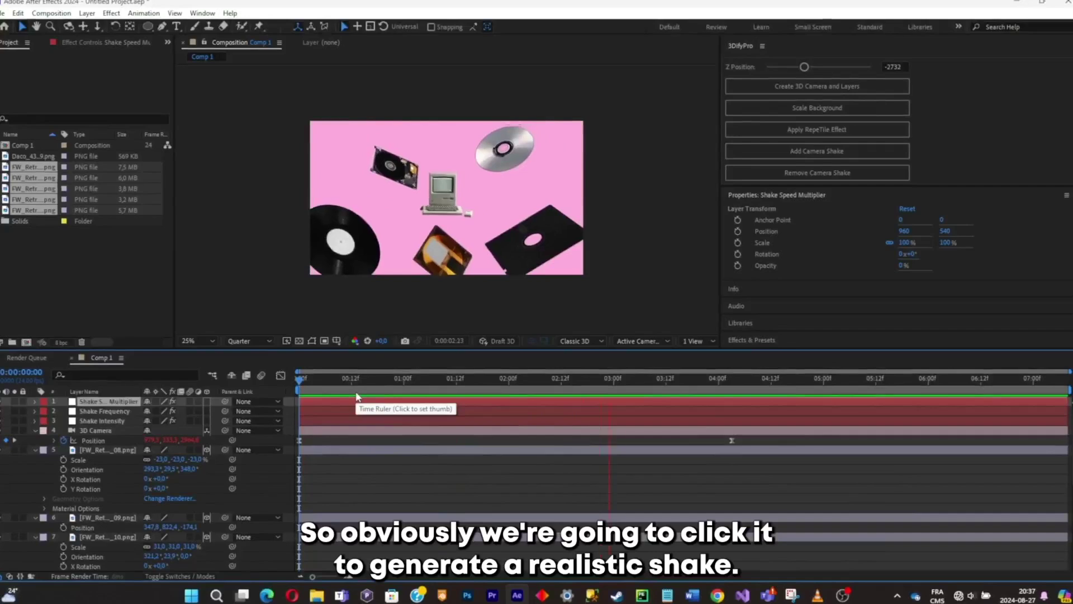
pyautogui.press('space')
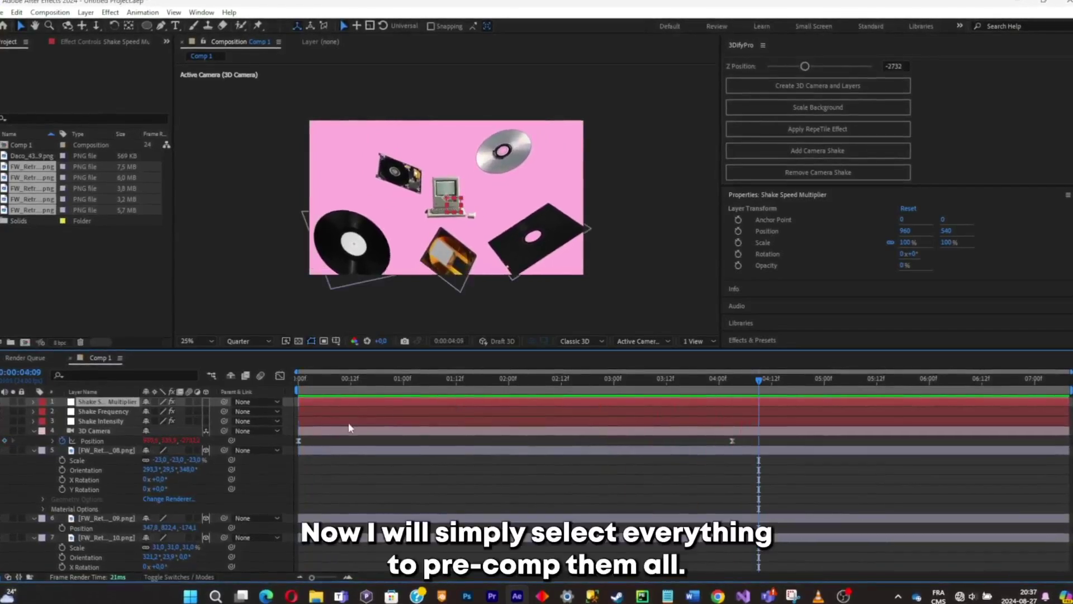
# - Pre-compose all layers of the collage together and return to the main composition, Comp 1
pyautogui.hotkey('ctrl', 'a')
pyautogui.hotkey('ctrl', 'shift', 'c')
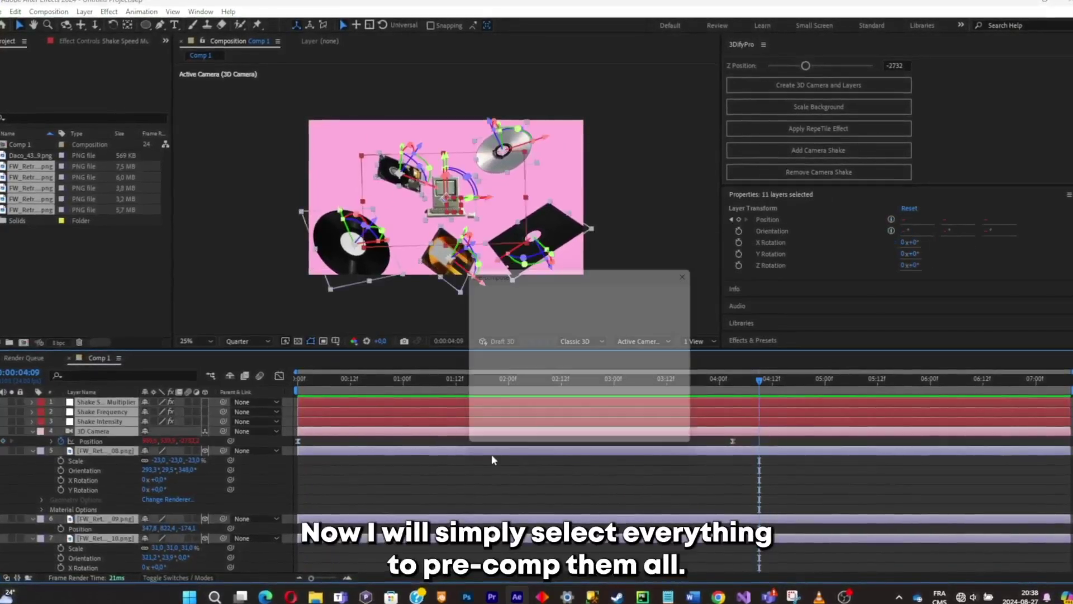
pyautogui.click(624, 438)
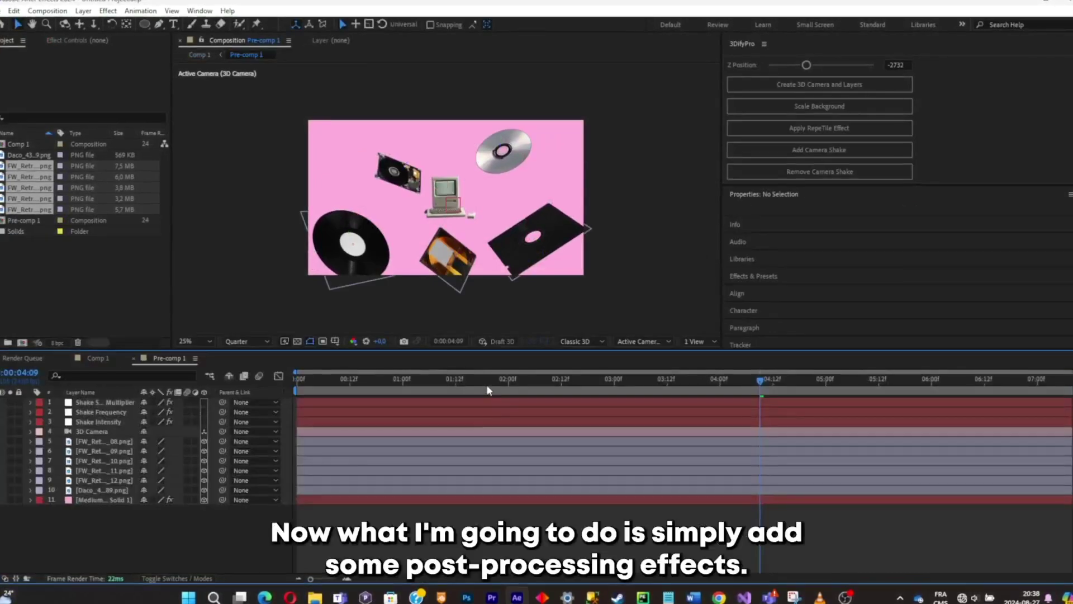
pyautogui.click(98, 359)
# - Find the Posterize Time effect and apply it to the pre-composition layer
pyautogui.click(757, 321)
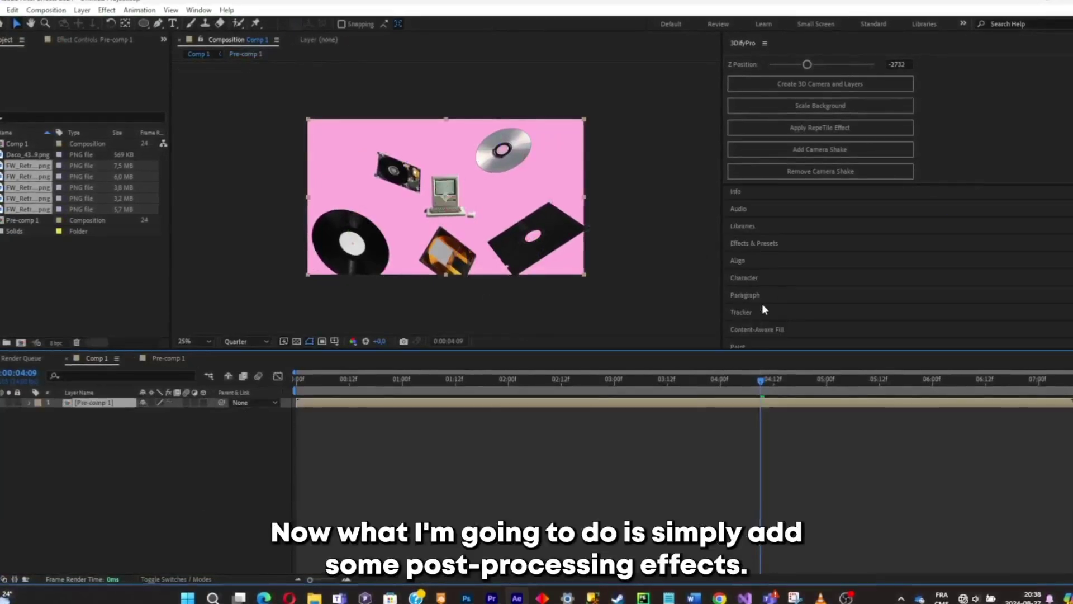
pyautogui.click(778, 244)
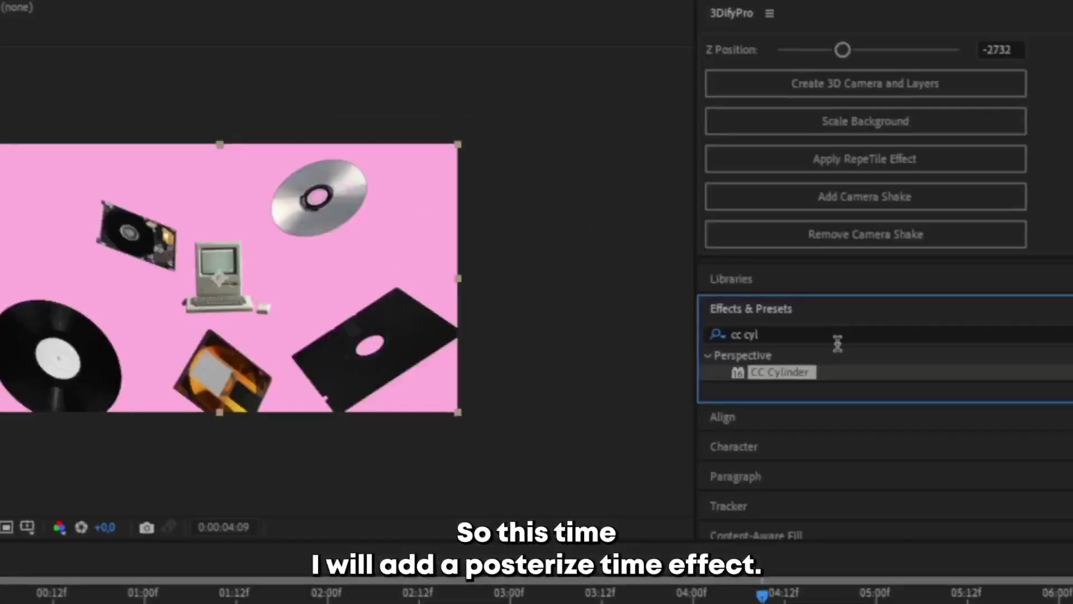
pyautogui.click(808, 230)
pyautogui.write('time')
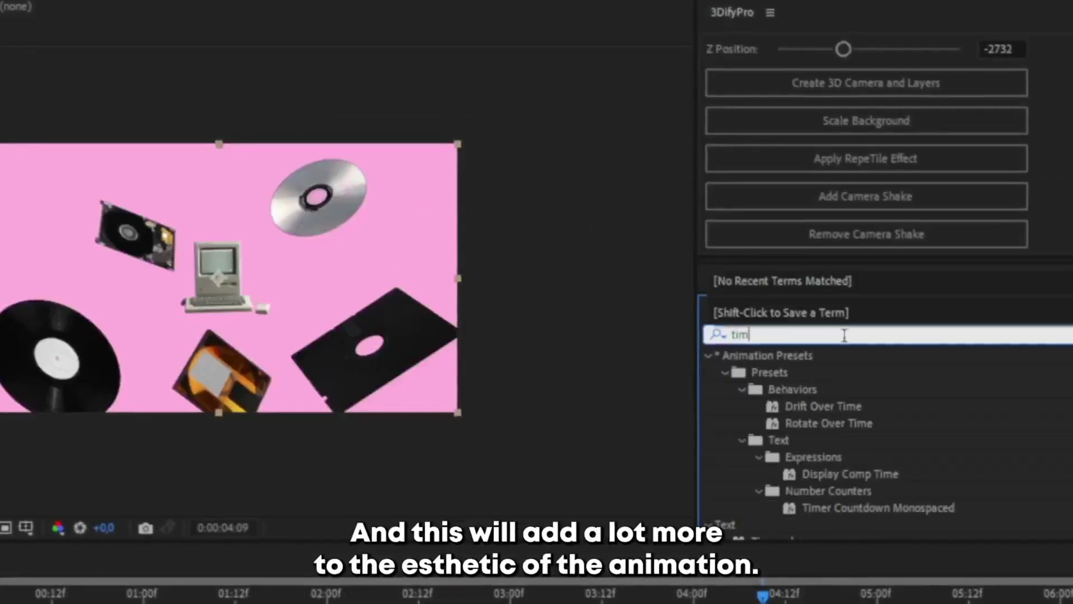
pyautogui.scroll(-5, 805, 482)
pyautogui.moveTo(803, 455); pyautogui.dragTo(696, 405)
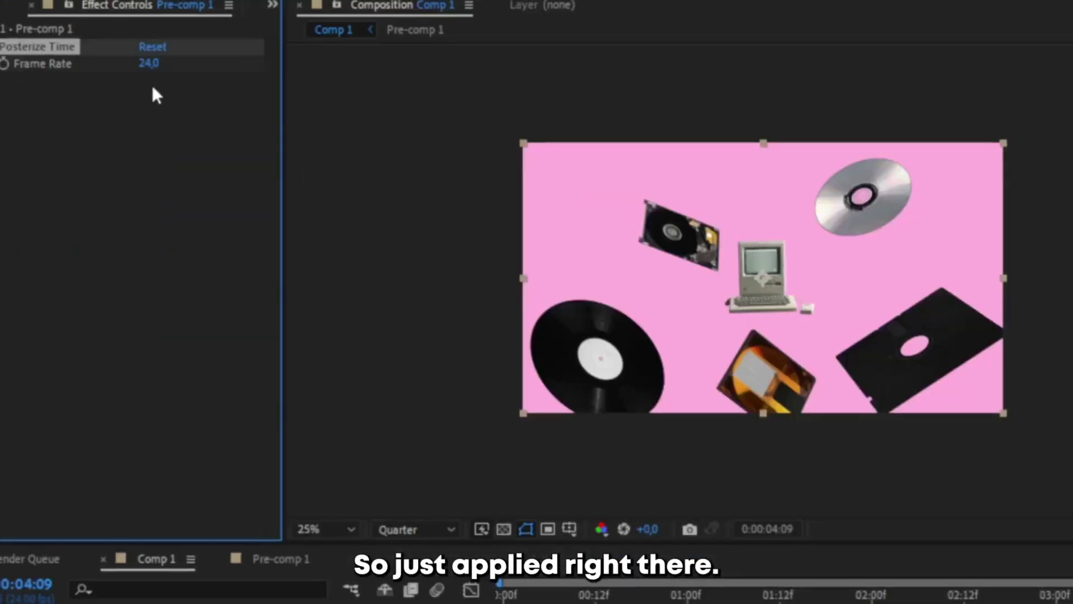
# - Lower the Posterize Time frame rate to about 15 and preview the animation
pyautogui.moveTo(149, 63); pyautogui.dragTo(88, 69)
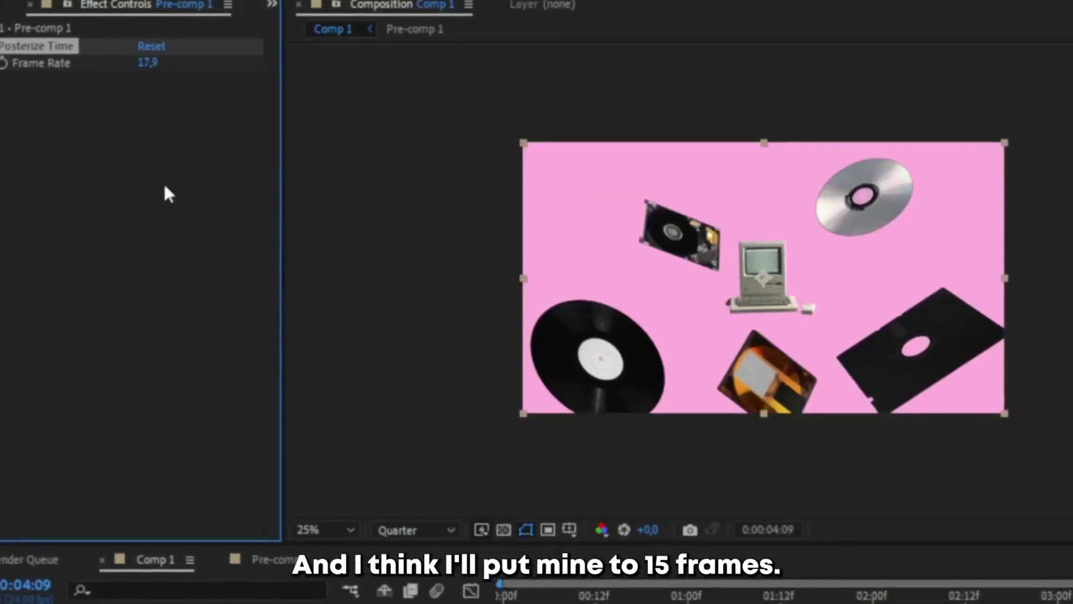
pyautogui.moveTo(629, 598); pyautogui.dragTo(472, 593)
pyautogui.press('space')
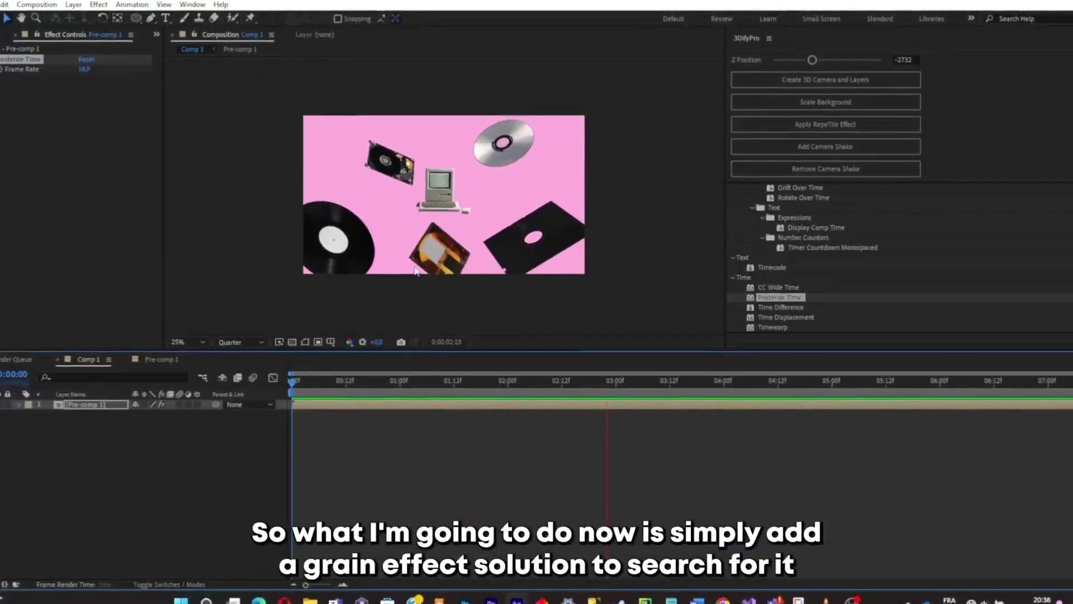
# - Find the Add Grain effect and apply it to the pre-composition layer
pyautogui.scroll(3, 791, 225)
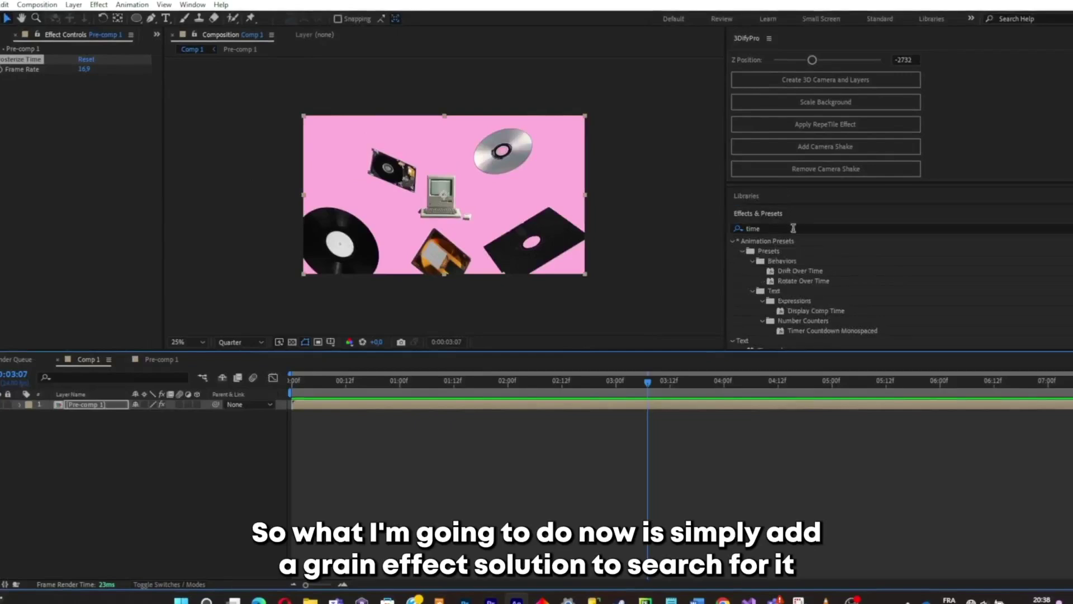
pyautogui.click(794, 228)
pyautogui.write('grai')
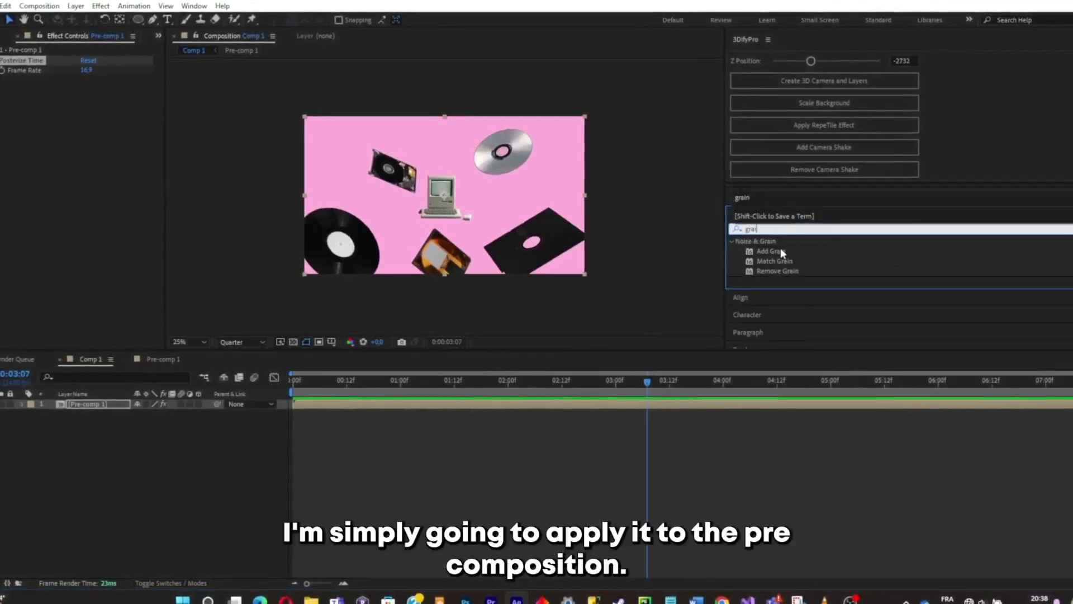
pyautogui.doubleClick(780, 251)
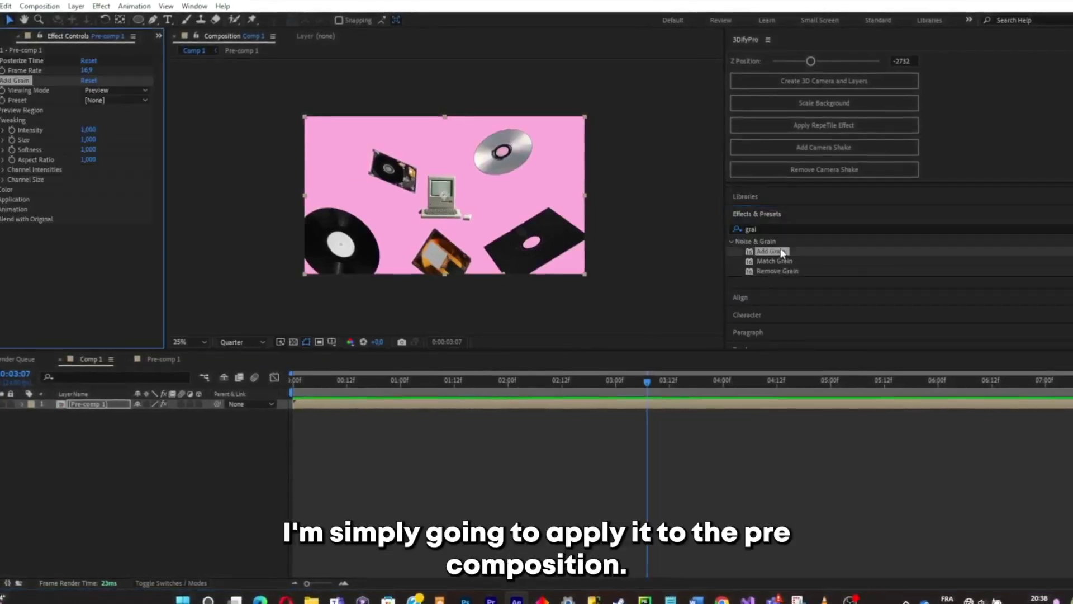
# - Set the Add Grain viewing mode to Final Output and raise the grain intensity to 7.7
pyautogui.press('.')
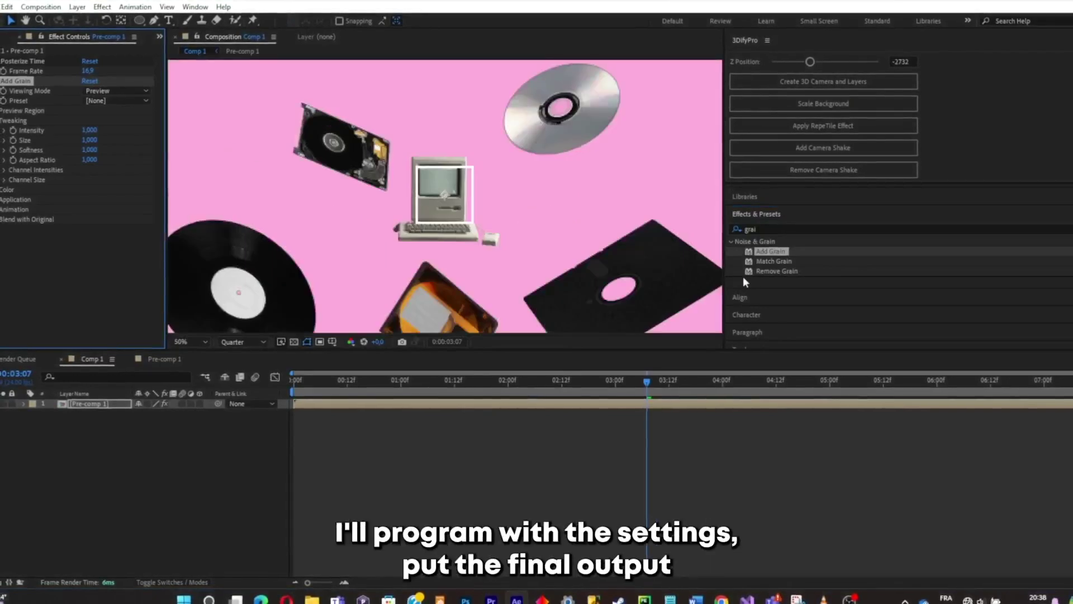
pyautogui.click(117, 92)
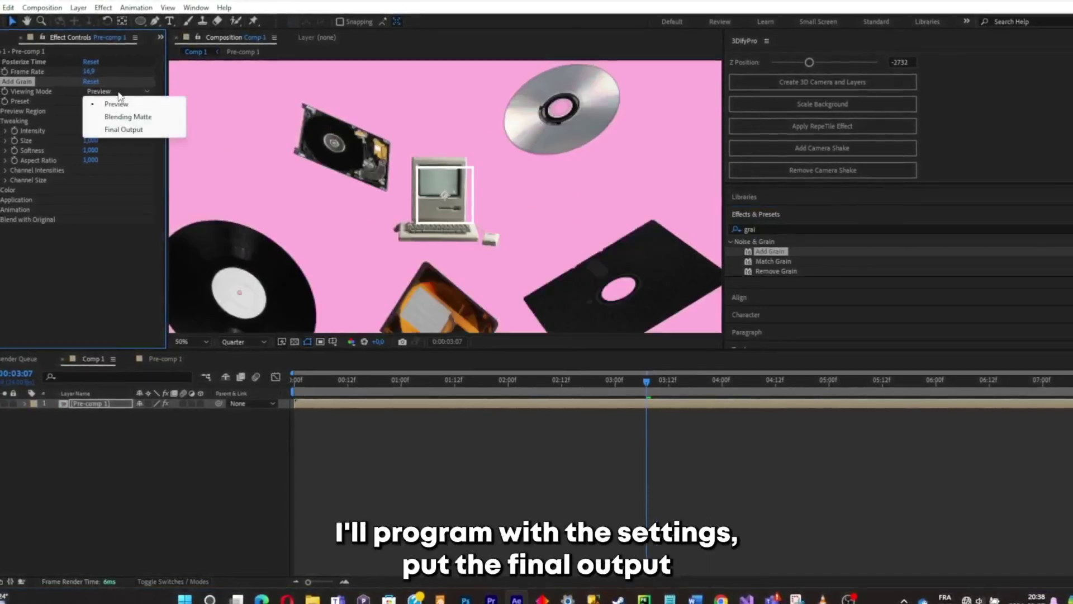
pyautogui.click(129, 129)
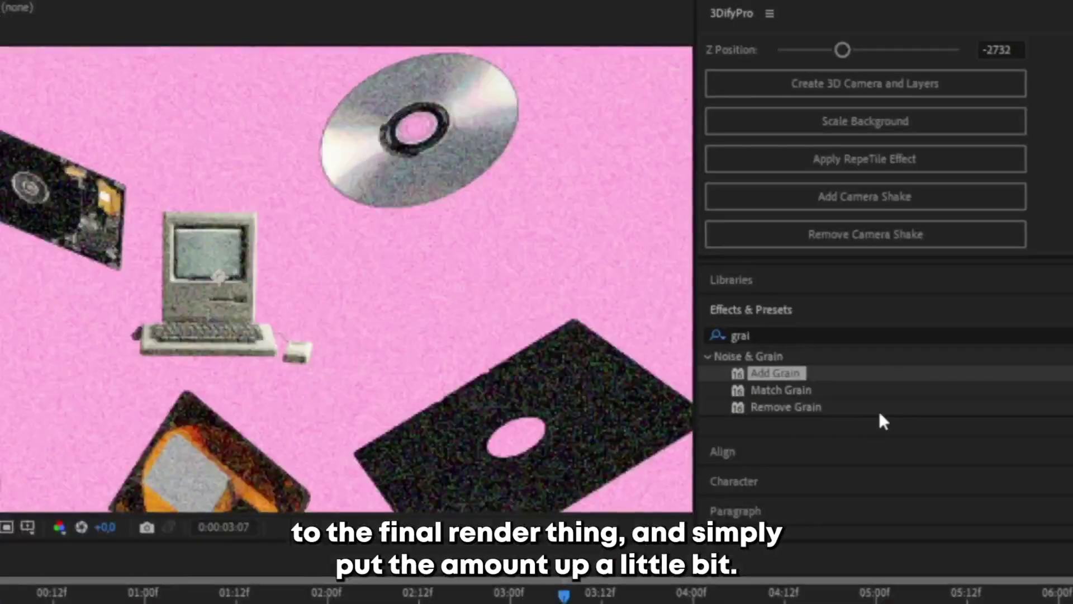
# - Find the Posterize effect, apply it to the pre-composition layer and preview the animation from the start
pyautogui.click(839, 227)
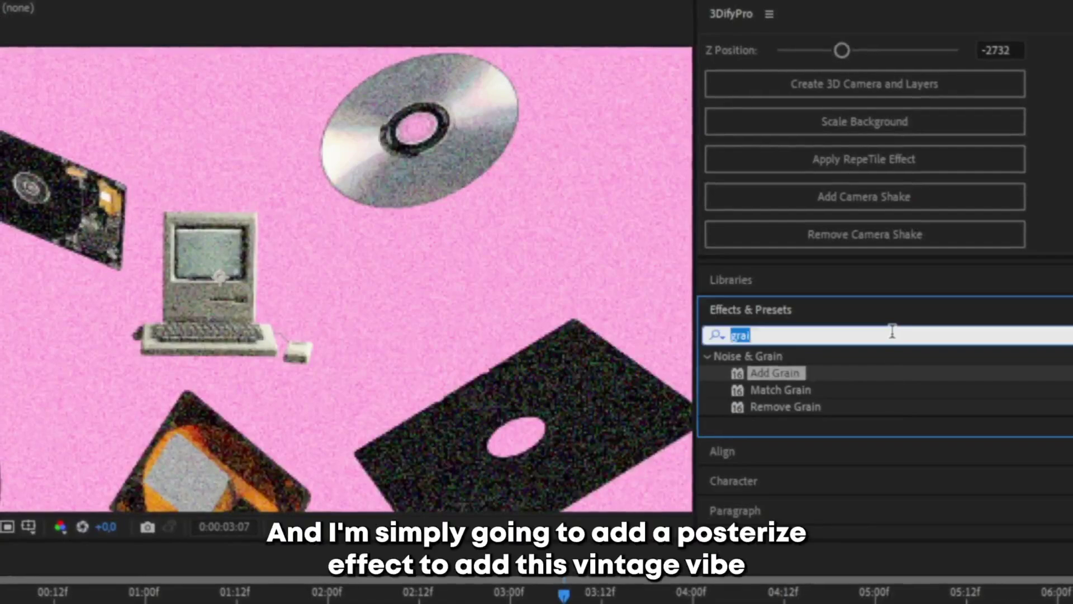
pyautogui.write('pos')
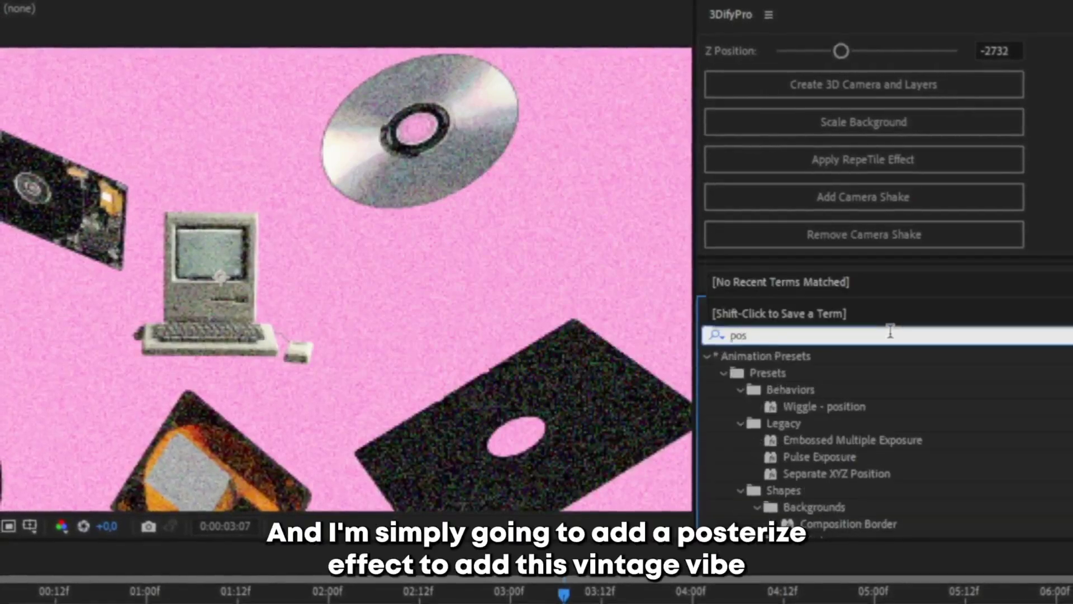
pyautogui.write('ter')
pyautogui.click(779, 252)
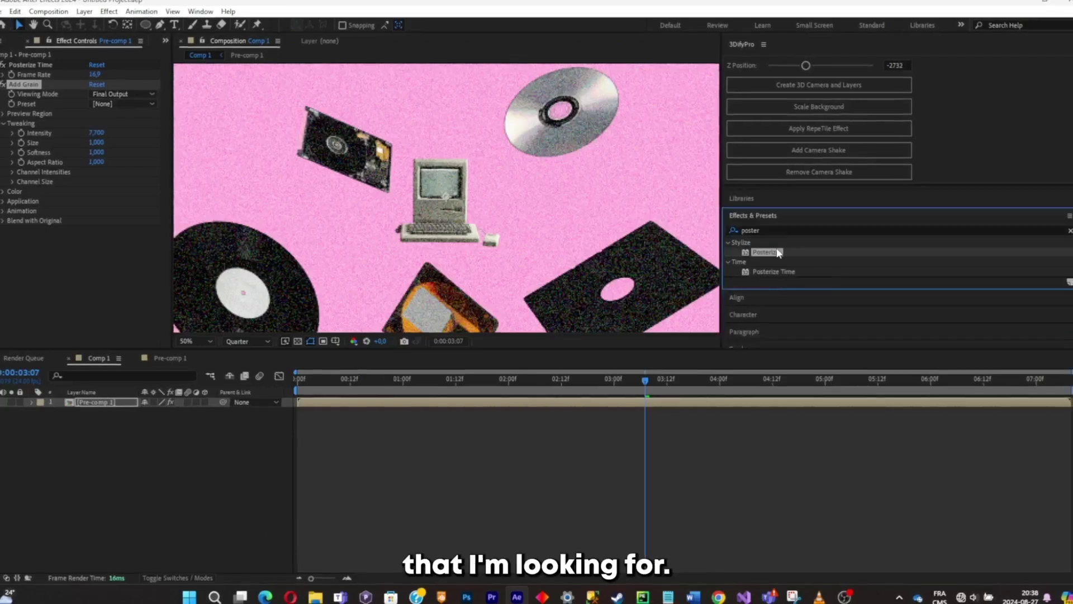
pyautogui.moveTo(779, 252); pyautogui.dragTo(665, 259)
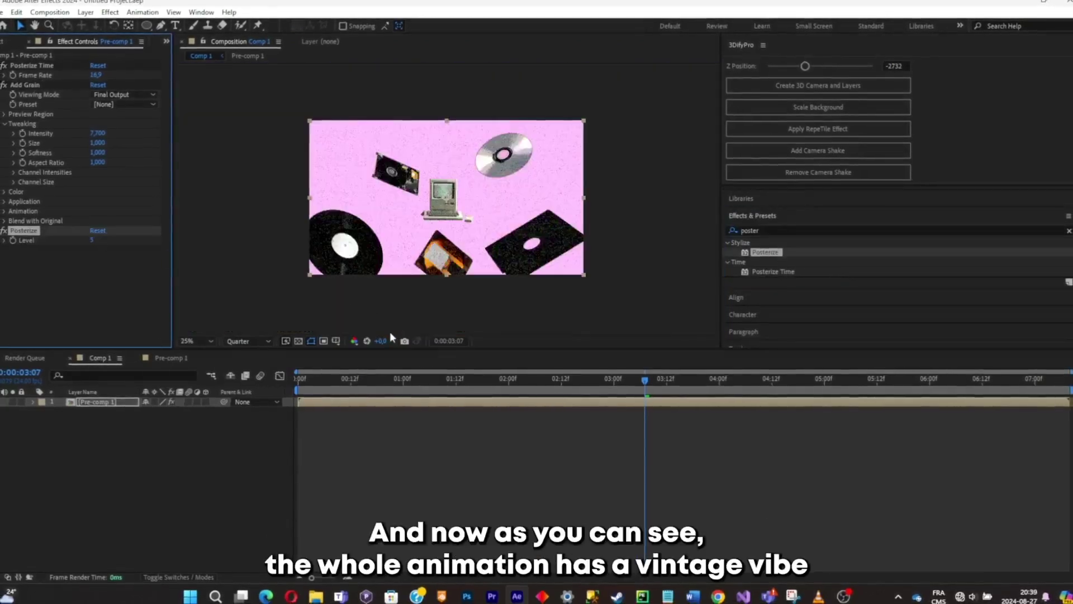
pyautogui.moveTo(374, 378); pyautogui.dragTo(300, 374)
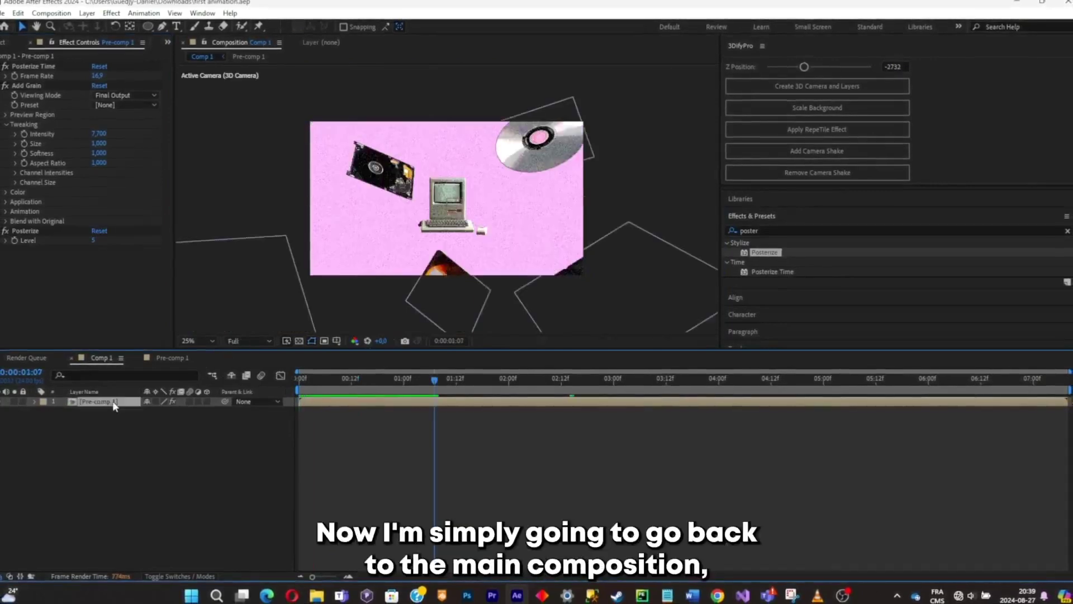
# - Enable motion blur on the layers inside Pre-comp 1 and preview the finished animation in Comp 1
pyautogui.doubleClick(113, 402)
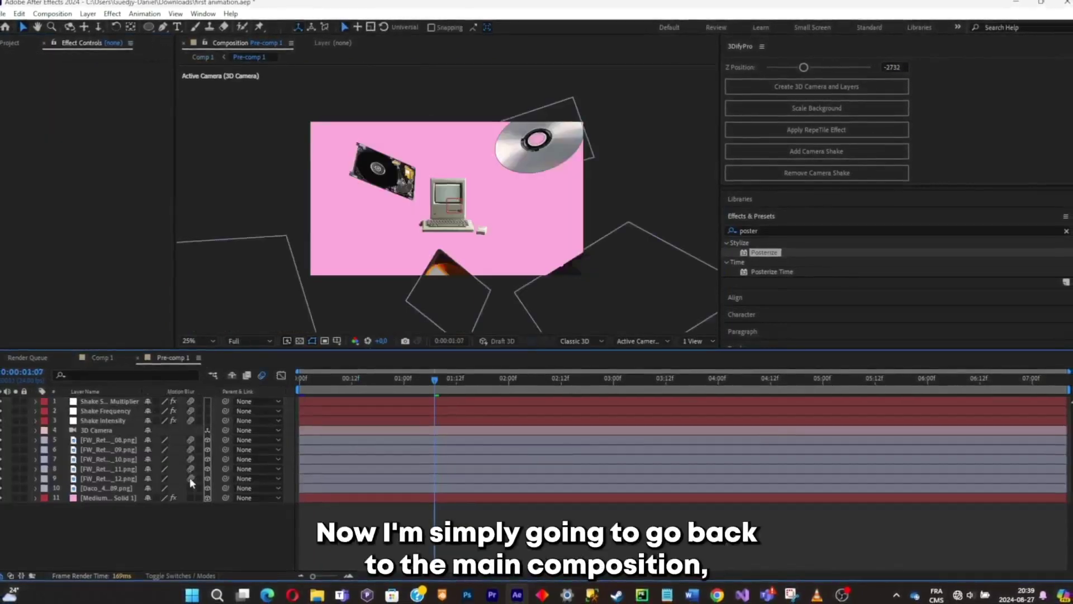
pyautogui.click(323, 381)
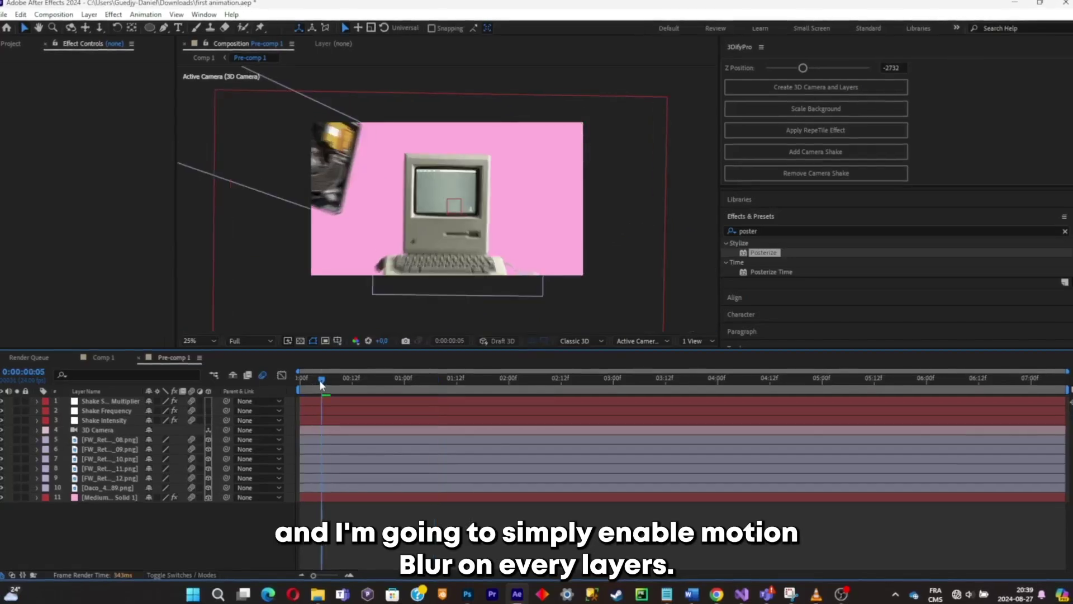
pyautogui.click(111, 357)
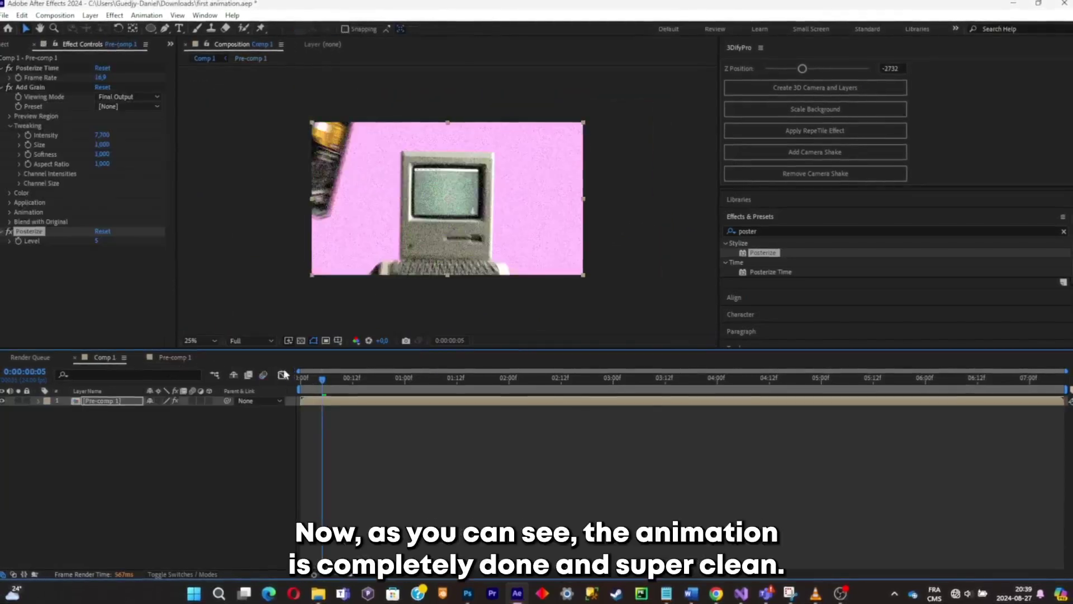
pyautogui.press('space')
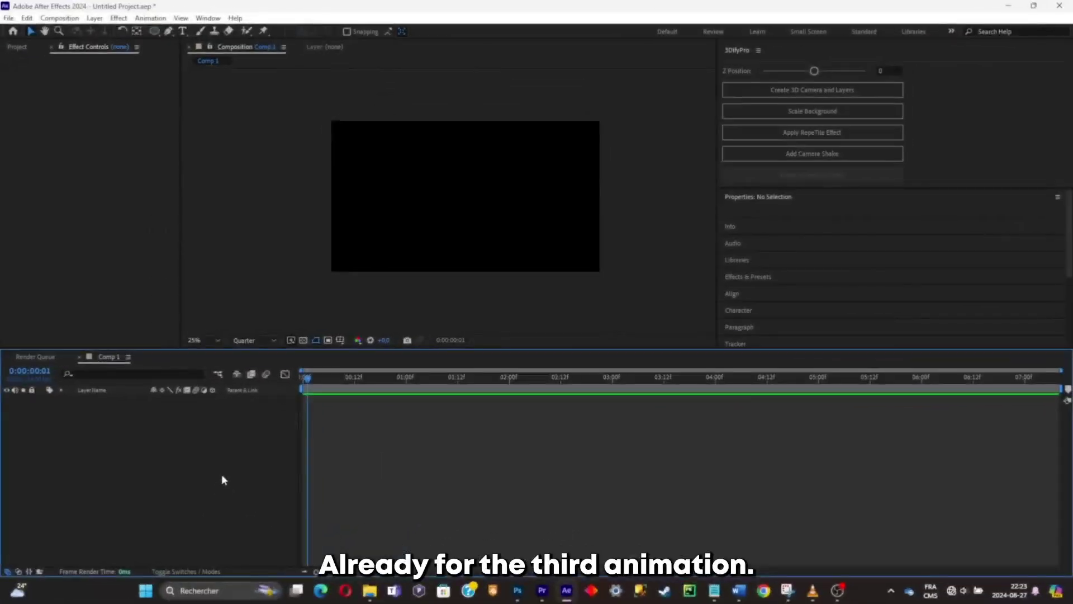
# - Create a new white solid layer in the empty composition for the third animation
pyautogui.rightClick(222, 474)
pyautogui.moveTo(279, 344)
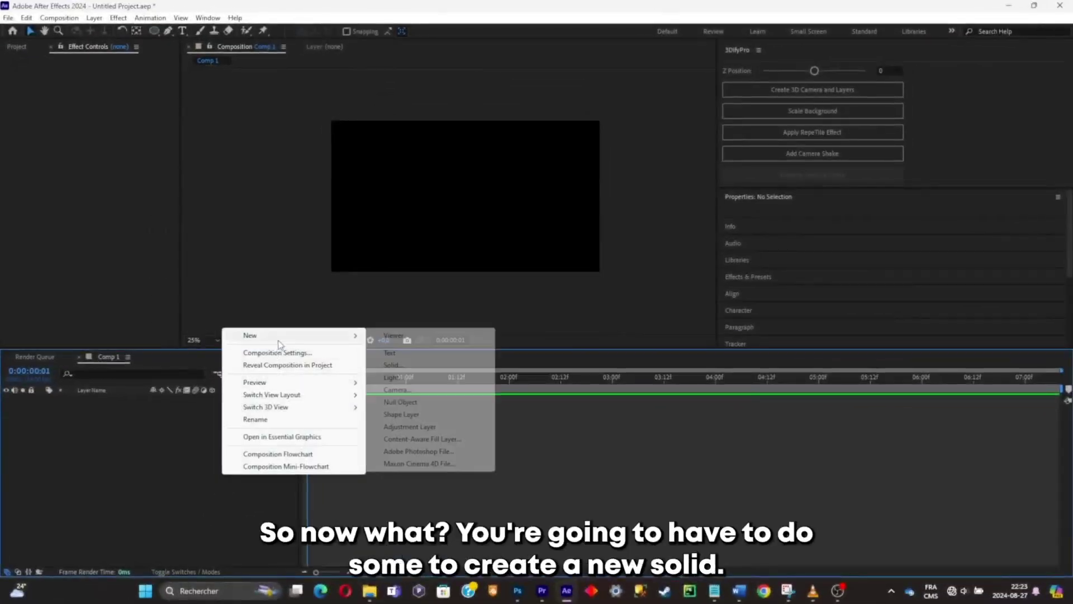
pyautogui.click(412, 366)
pyautogui.click(537, 489)
# - Find the Gradient Ramp effect and apply it to the white solid
pyautogui.scroll(-4, 770, 273)
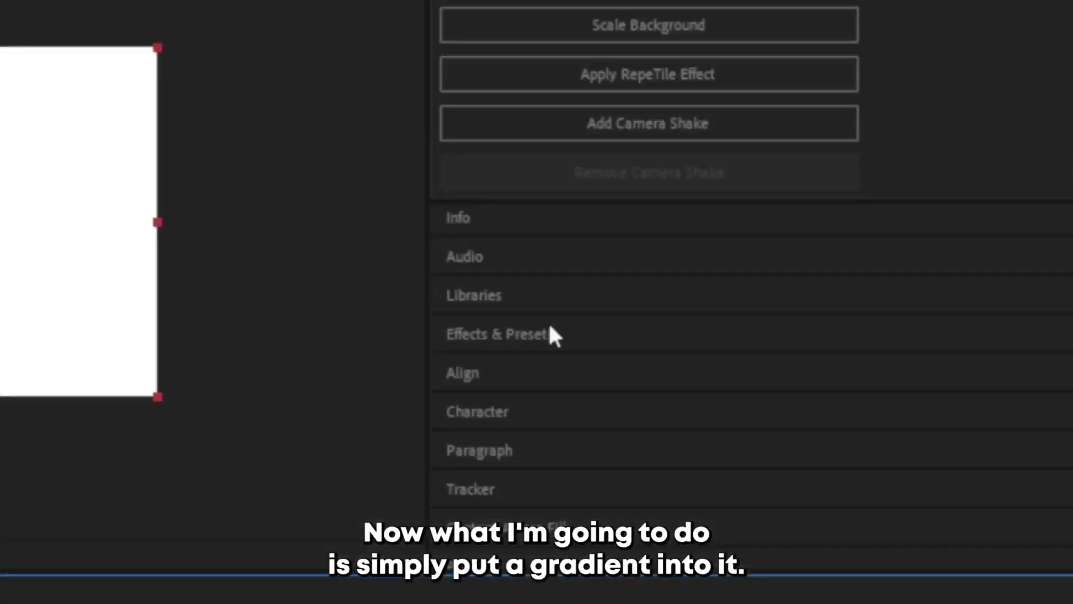
pyautogui.click(553, 335)
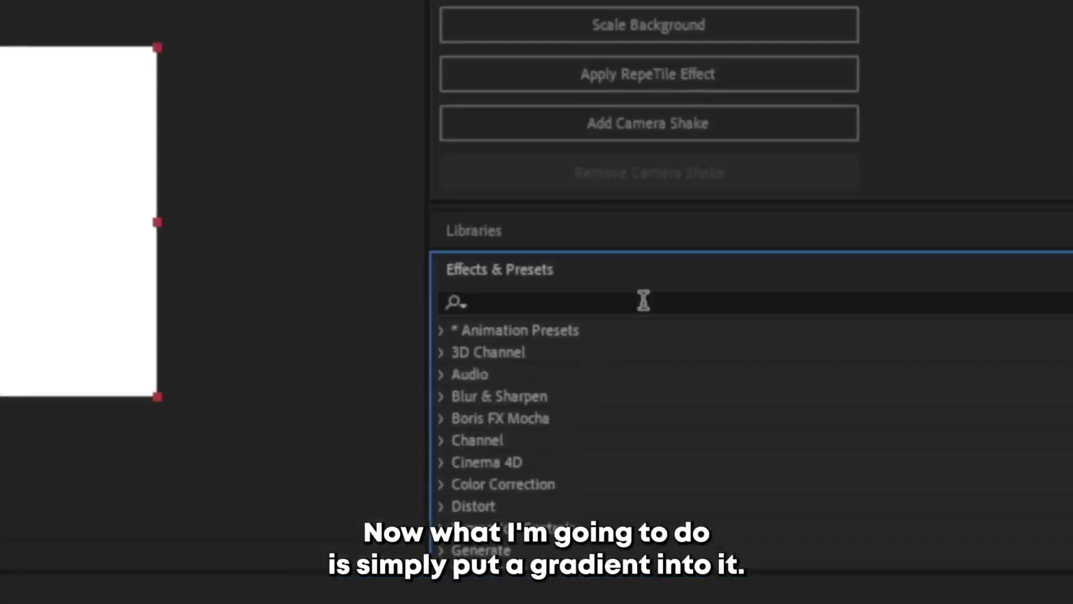
pyautogui.click(649, 301)
pyautogui.write('gradi')
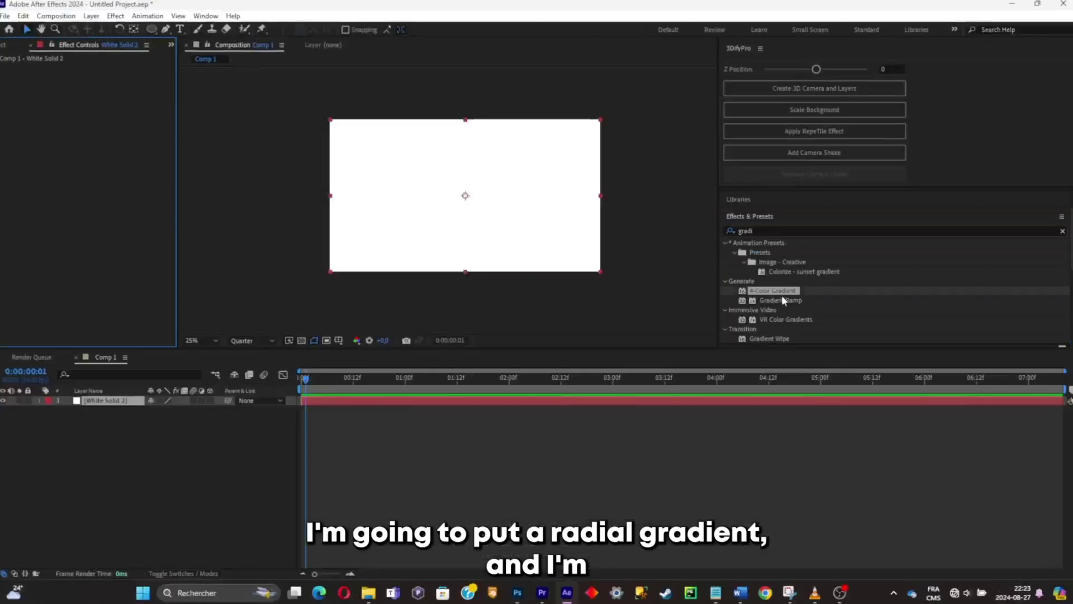
pyautogui.moveTo(781, 300); pyautogui.dragTo(417, 169)
# - Change the Gradient Ramp's start color to pure red
pyautogui.click(101, 87)
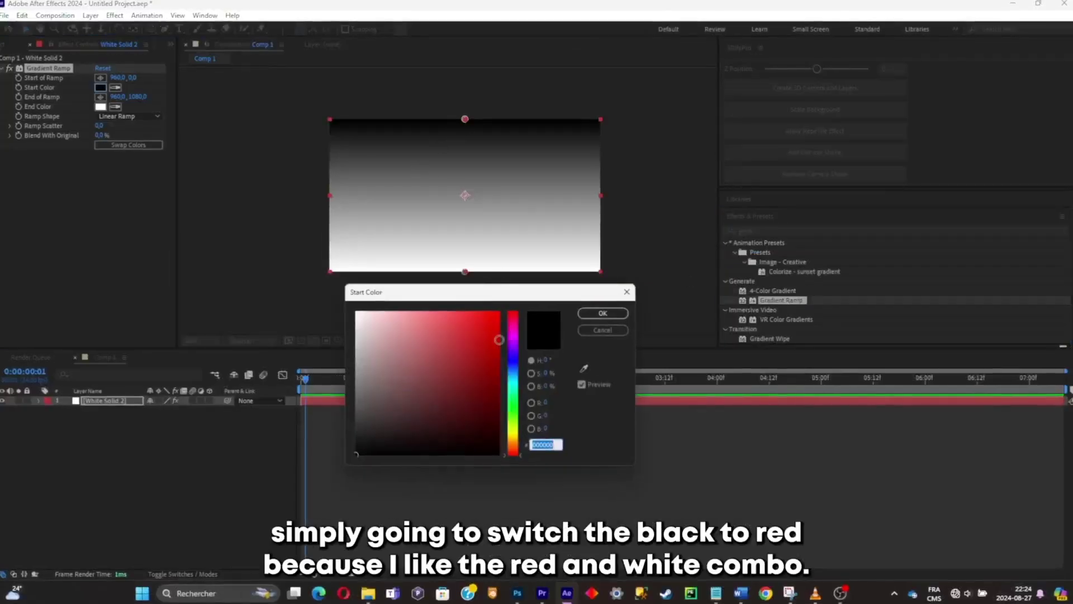
pyautogui.click(499, 312)
pyautogui.click(603, 314)
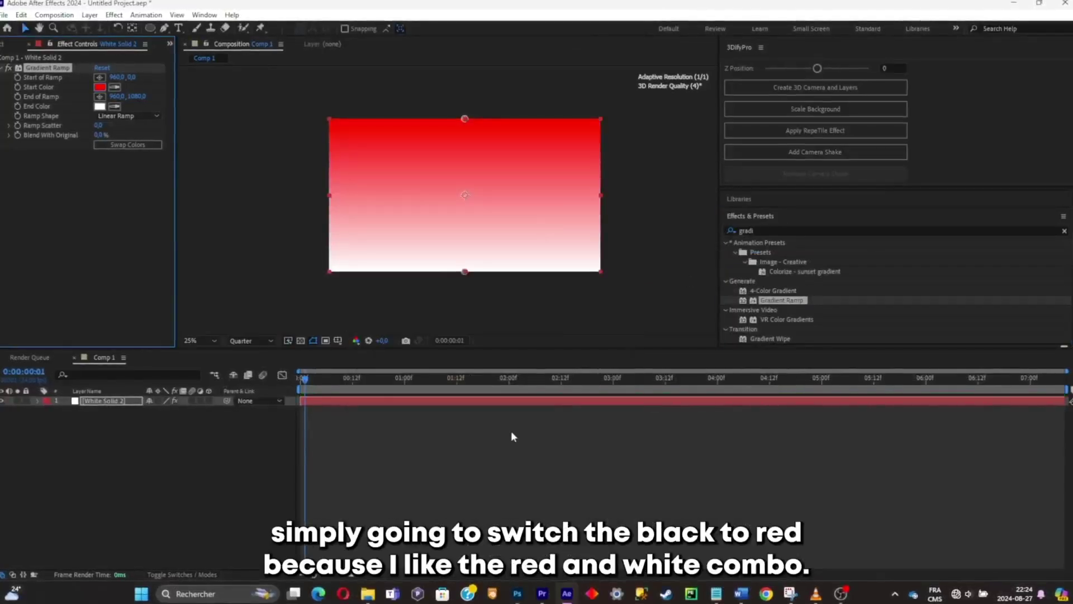
# - Make the gradient solid a 3D layer and switch the composition viewer to 2 Views
pyautogui.click(207, 401)
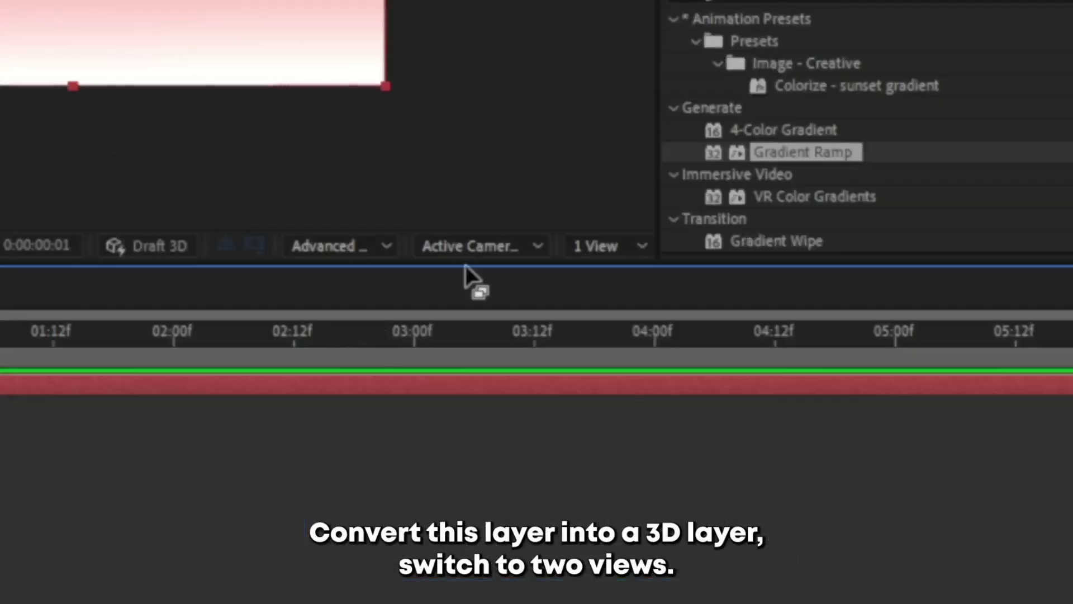
pyautogui.click(575, 249)
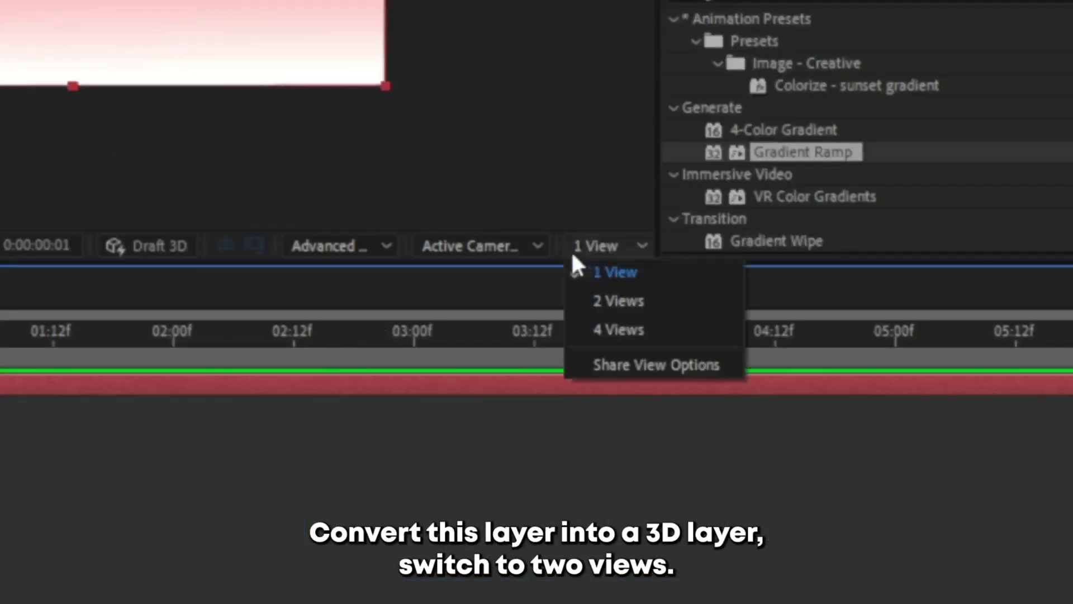
pyautogui.click(598, 303)
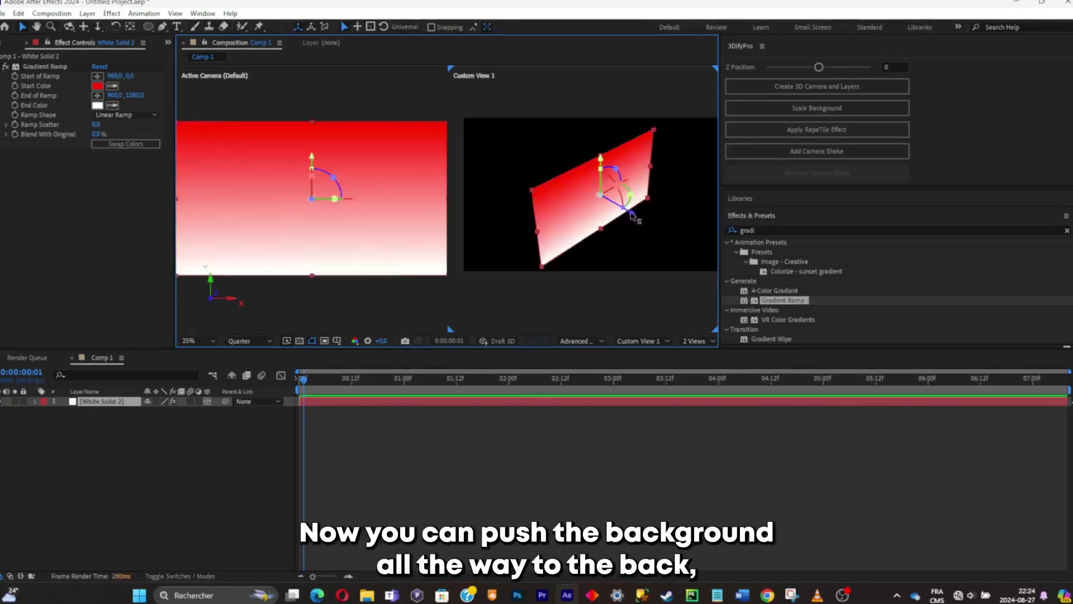
# - Push the gradient solid far back along its Z axis and scale it to 850% so it fills the frame
pyautogui.scroll(-4, 633, 217)
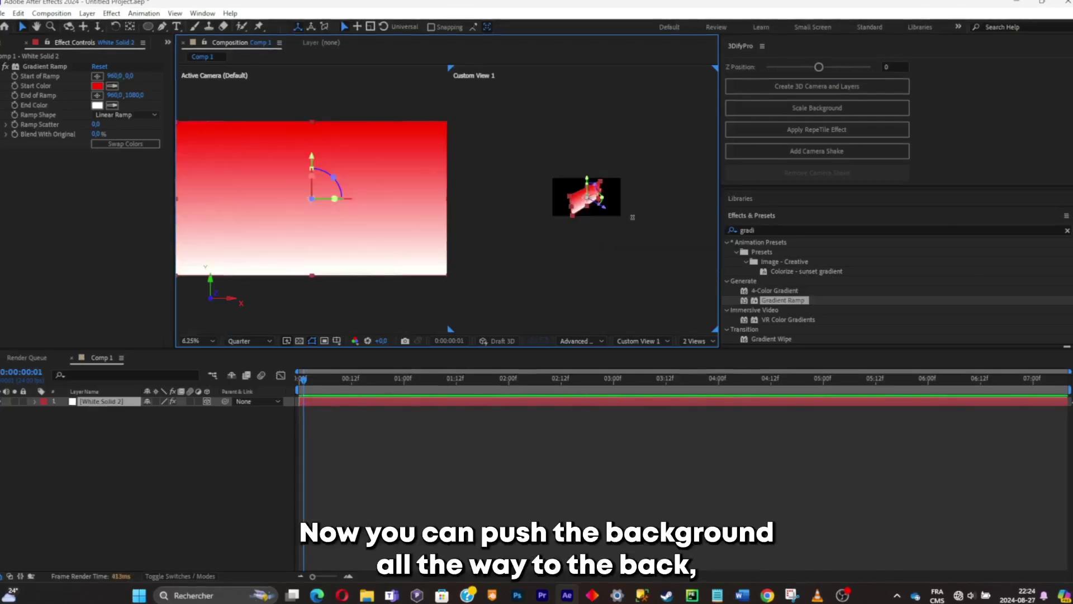
pyautogui.moveTo(604, 210); pyautogui.dragTo(461, 147)
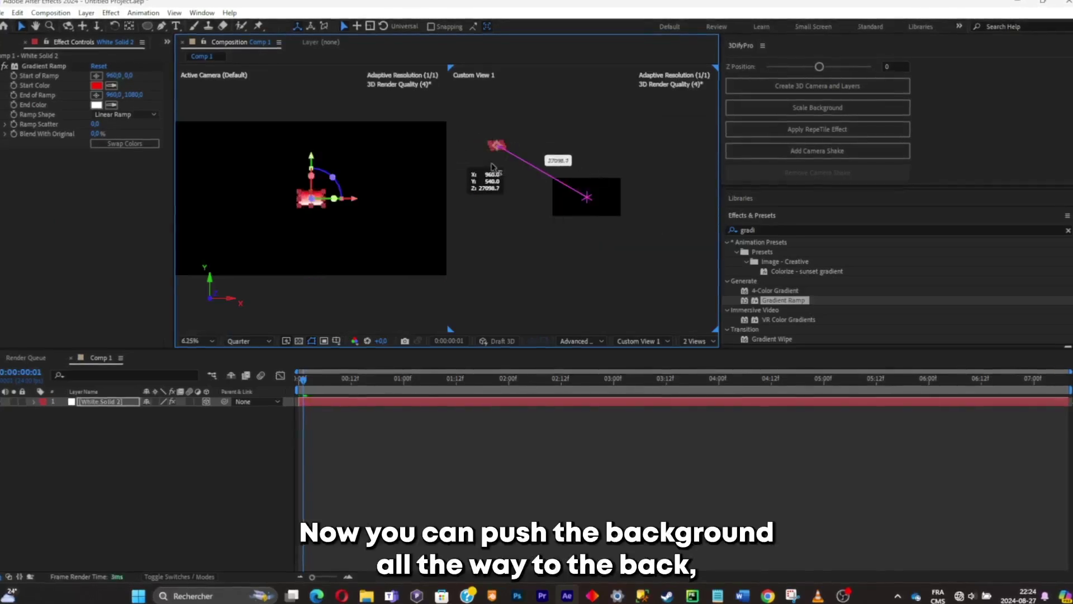
pyautogui.press('s')
pyautogui.moveTo(405, 323); pyautogui.dragTo(422, 317)
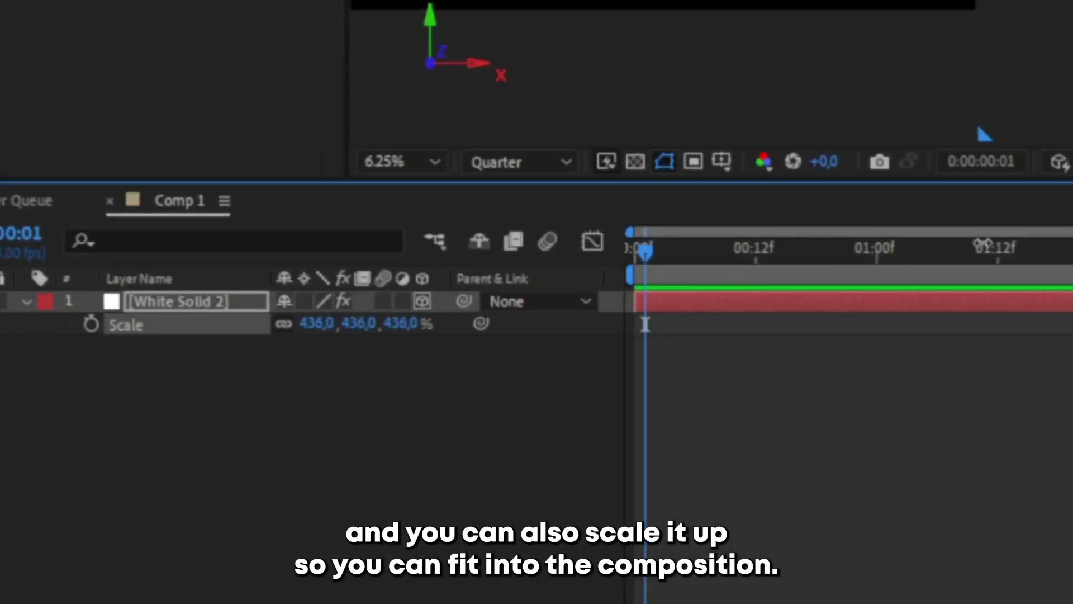
pyautogui.moveTo(983, 244); pyautogui.dragTo(1072, 219)
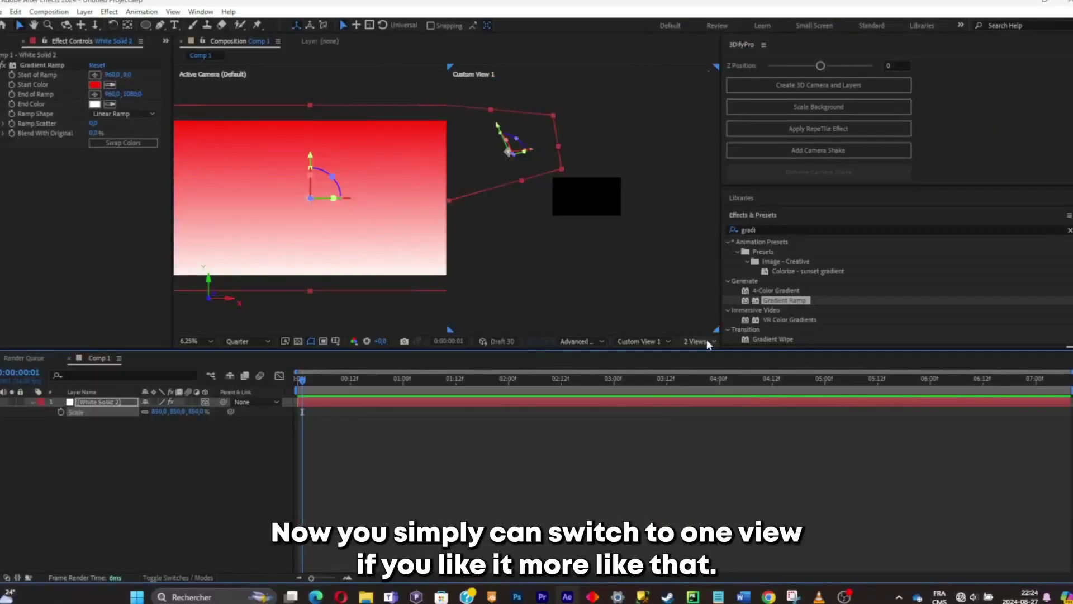
# - Switch the composition viewer back to 1 View
pyautogui.click(707, 340)
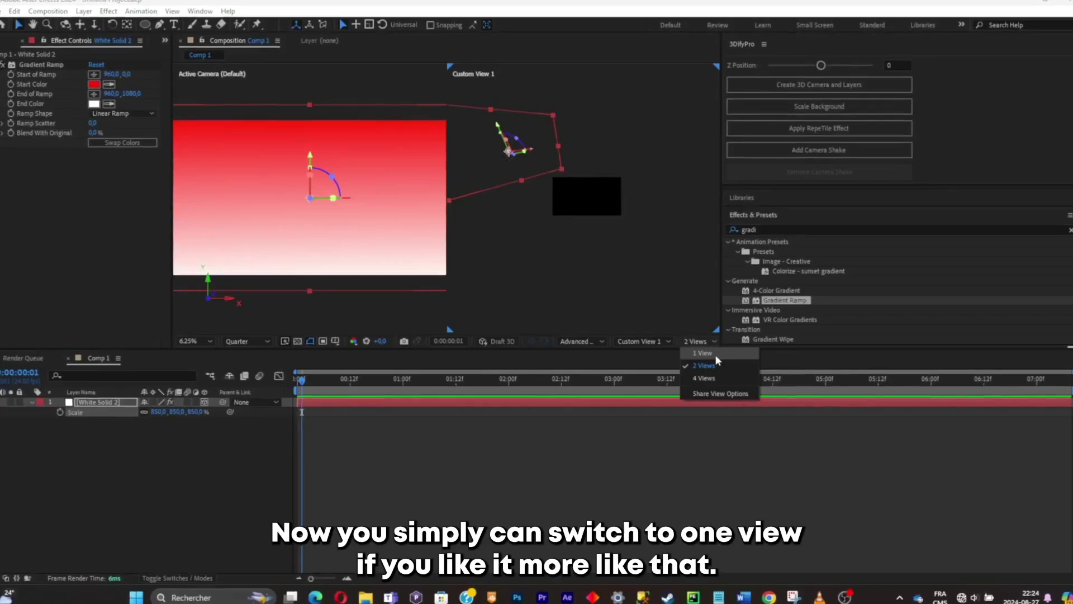
pyautogui.click(715, 355)
pyautogui.scroll(4, 462, 240)
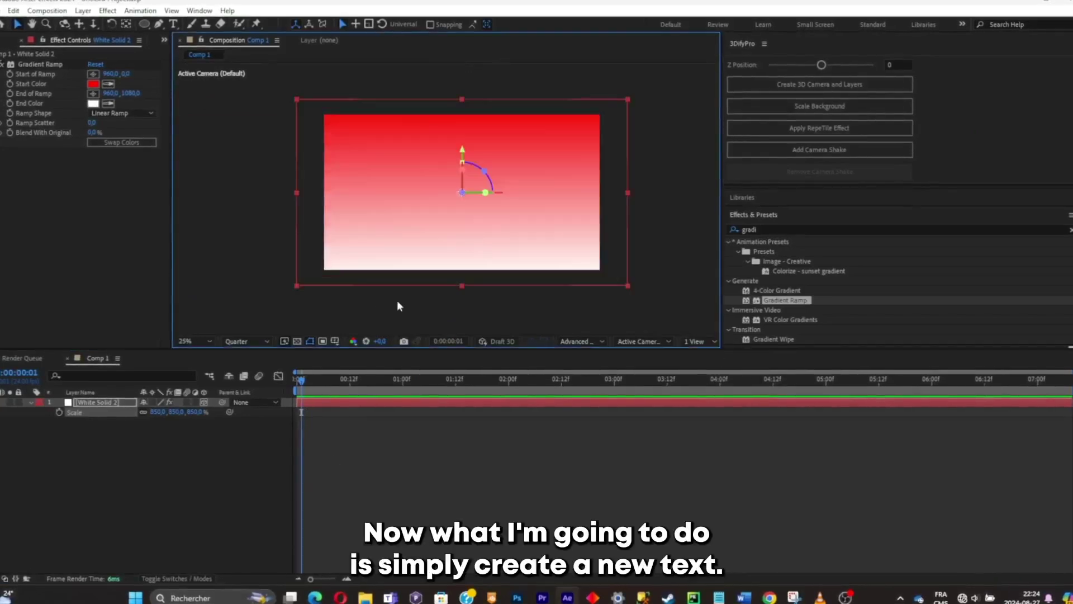
# - Create a text layer reading "SUBSCRIBE" and move it to about the centre of the composition
pyautogui.hotkey('ctrl', 't')
pyautogui.click(411, 201)
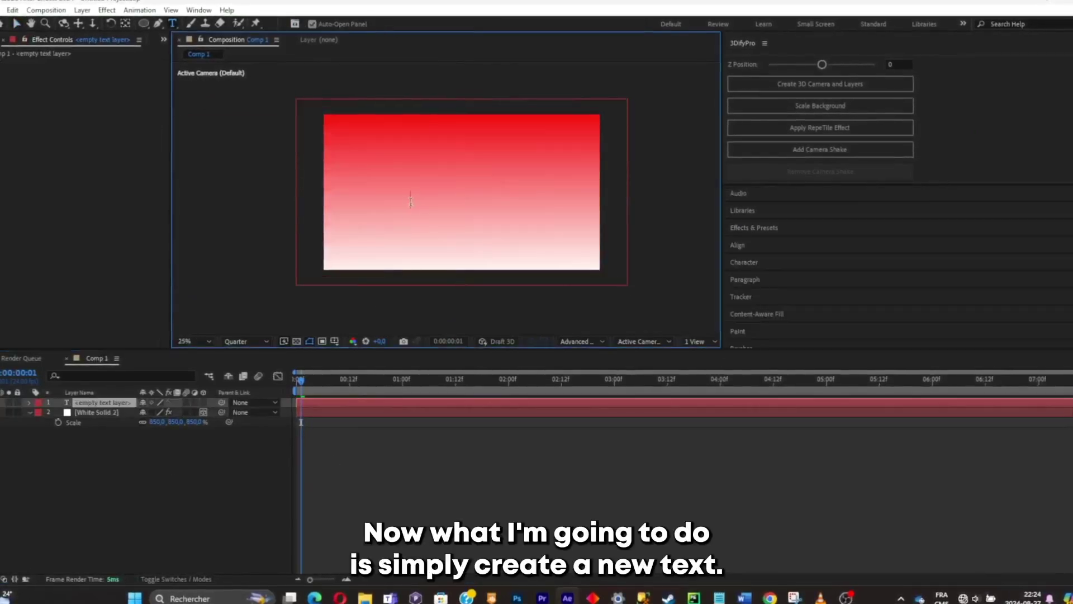
pyautogui.write('SUB')
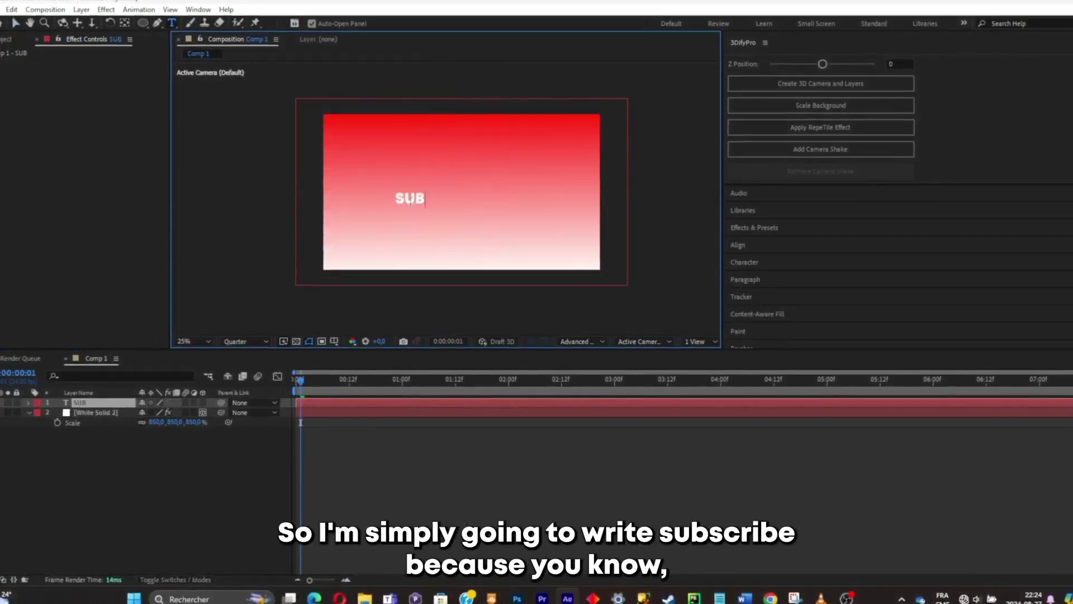
pyautogui.write('SCRIBE')
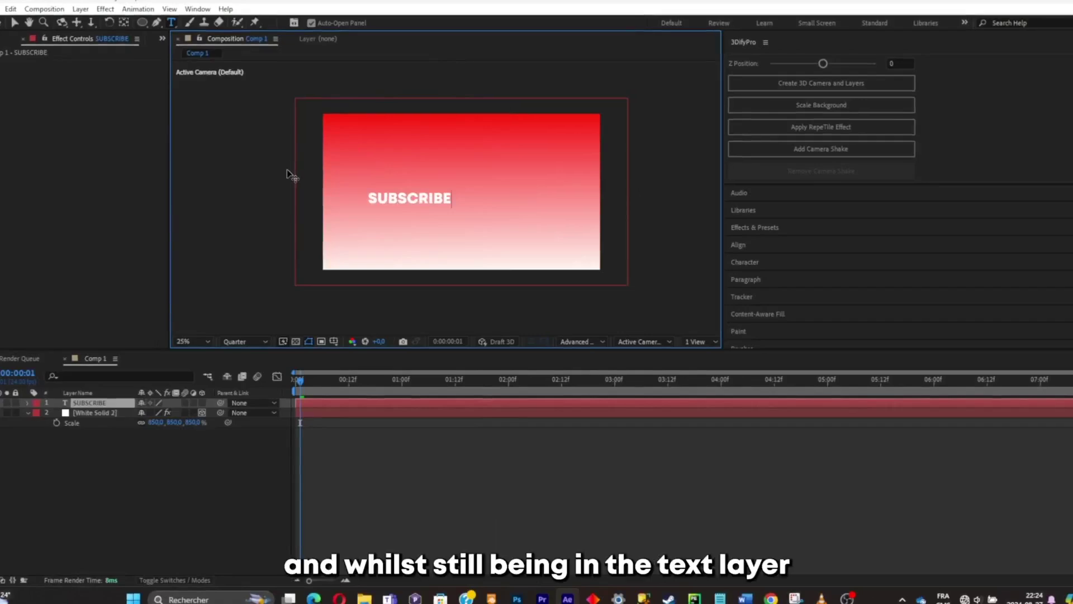
pyautogui.click(14, 22)
pyautogui.moveTo(442, 201); pyautogui.dragTo(503, 200)
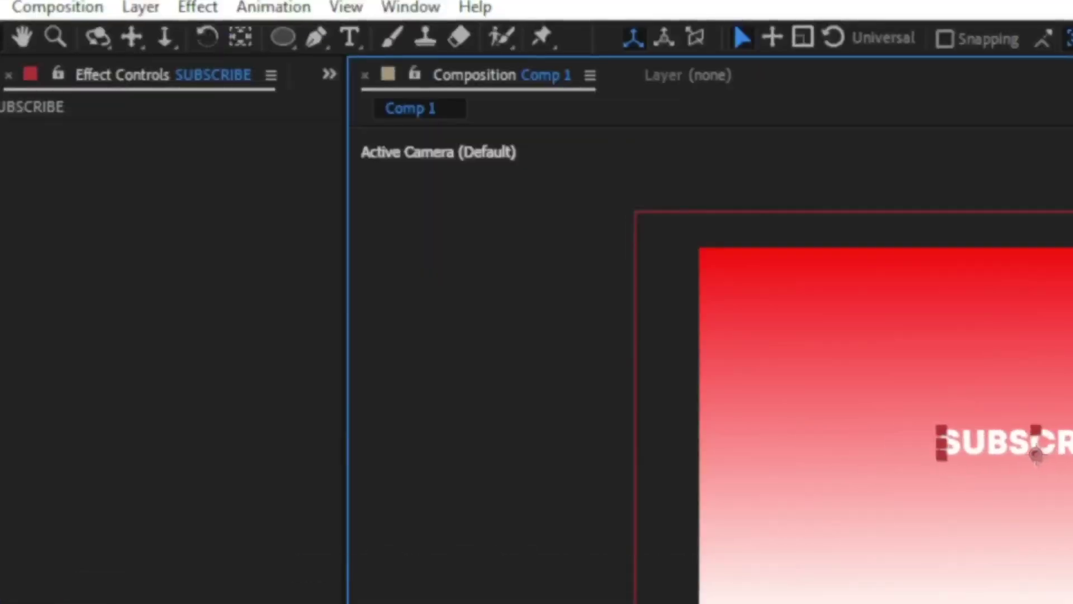
# - Draw a circular mask on the SUBSCRIBE text layer and set the text's path to Mask 1
pyautogui.click(283, 37)
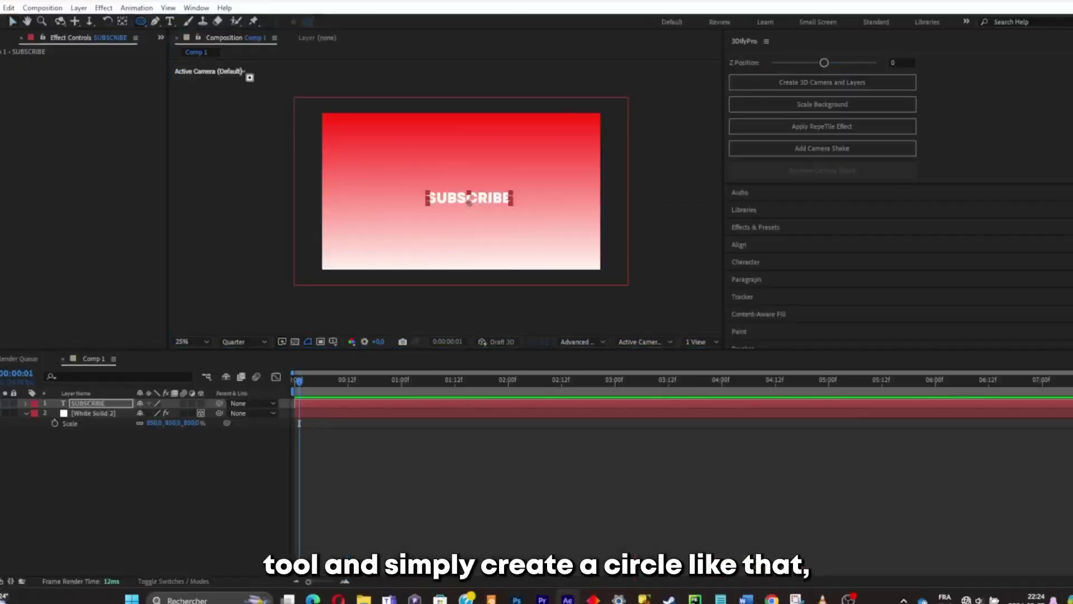
pyautogui.moveTo(439, 184); pyautogui.dragTo(366, 110)
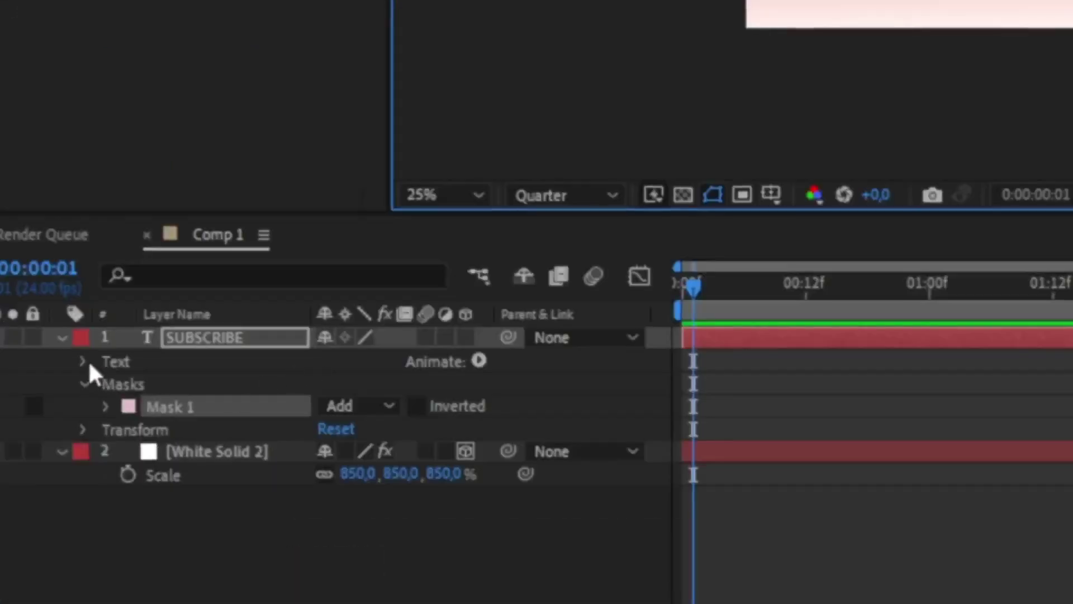
pyautogui.click(87, 361)
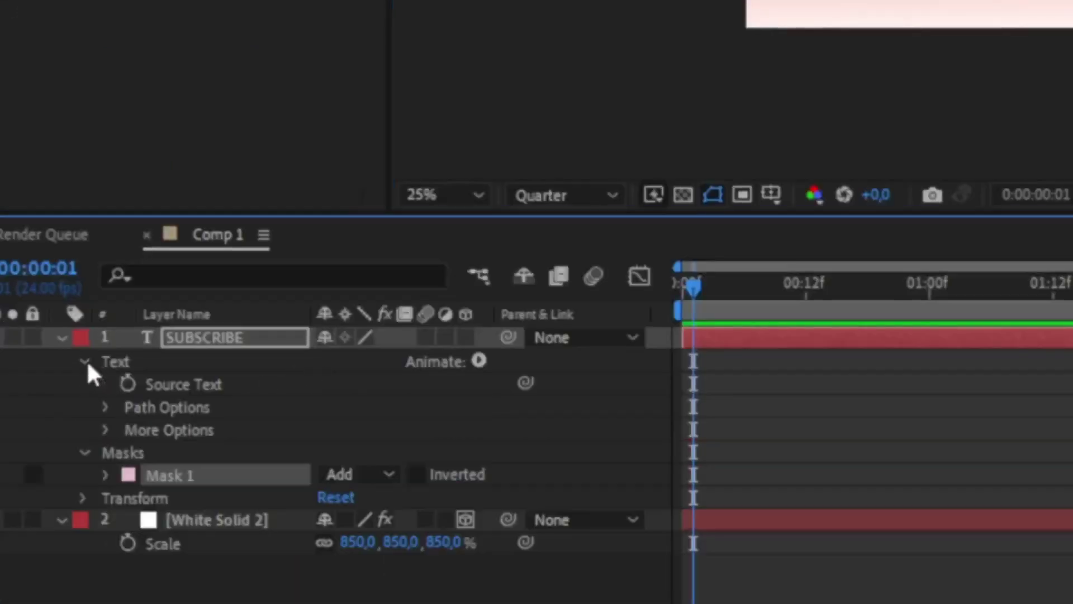
pyautogui.click(106, 408)
pyautogui.click(357, 430)
pyautogui.click(409, 501)
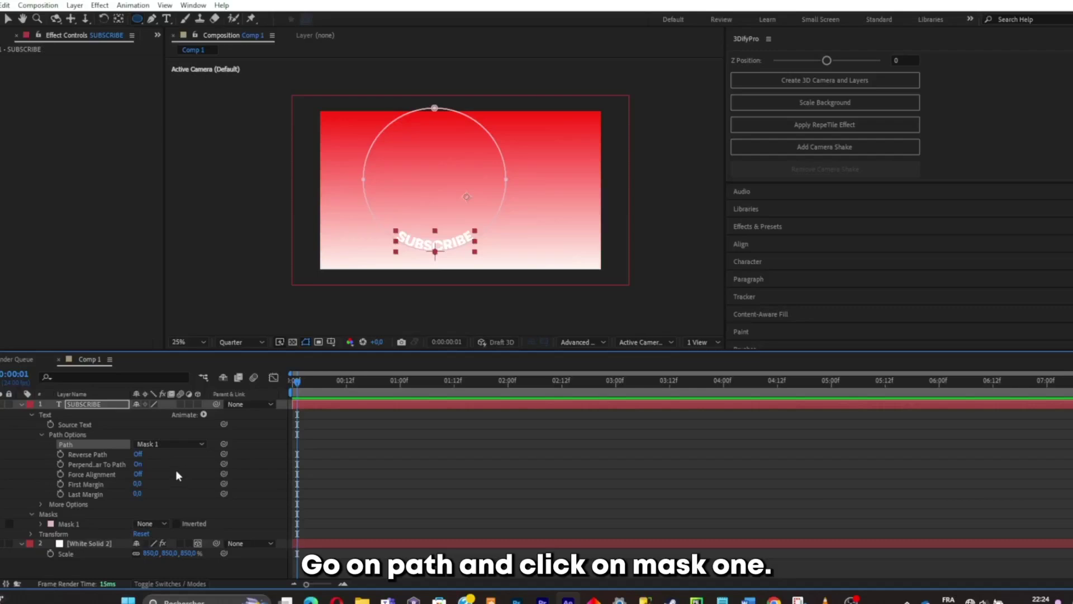
# - Move the SUBSCRIBE text circle to the horizontal centre of the composition and place the layer's anchor point in the middle of the circle
pyautogui.moveTo(441, 250); pyautogui.dragTo(473, 253)
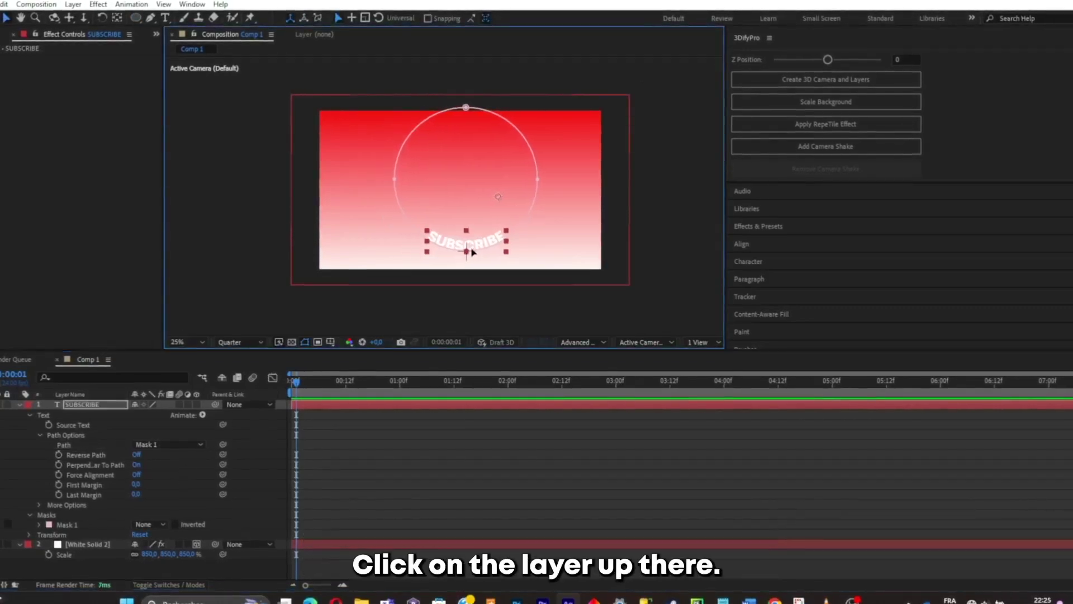
pyautogui.click(73, 4)
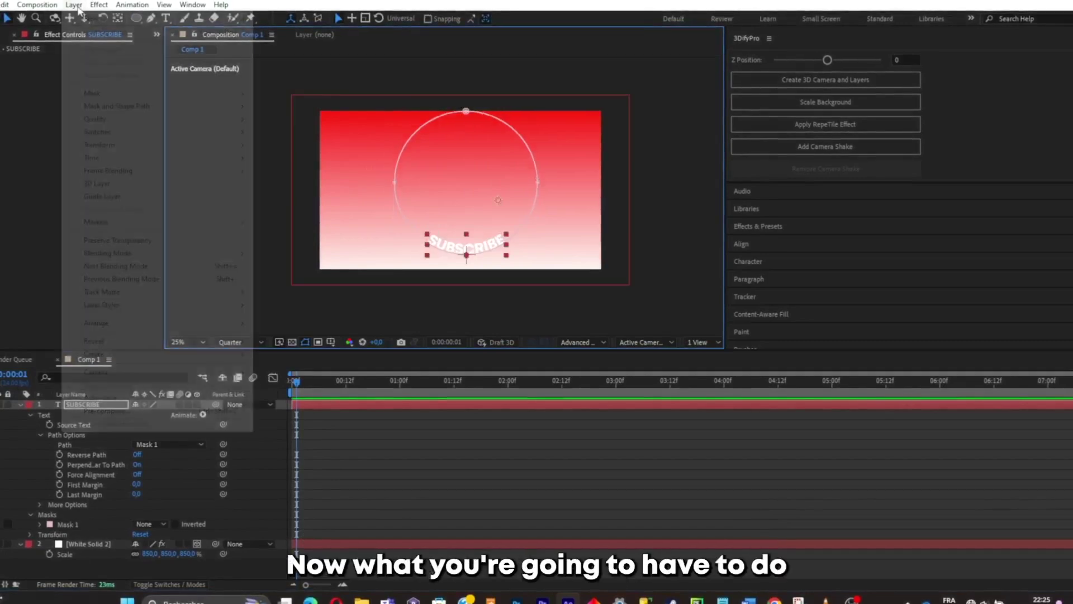
pyautogui.moveTo(132, 144)
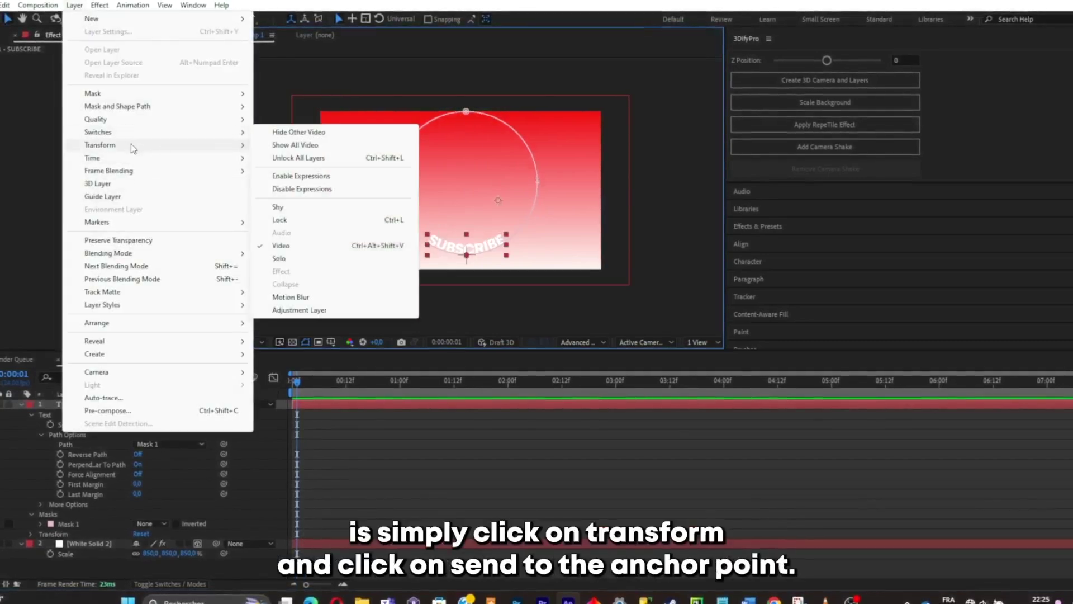
pyautogui.click(360, 282)
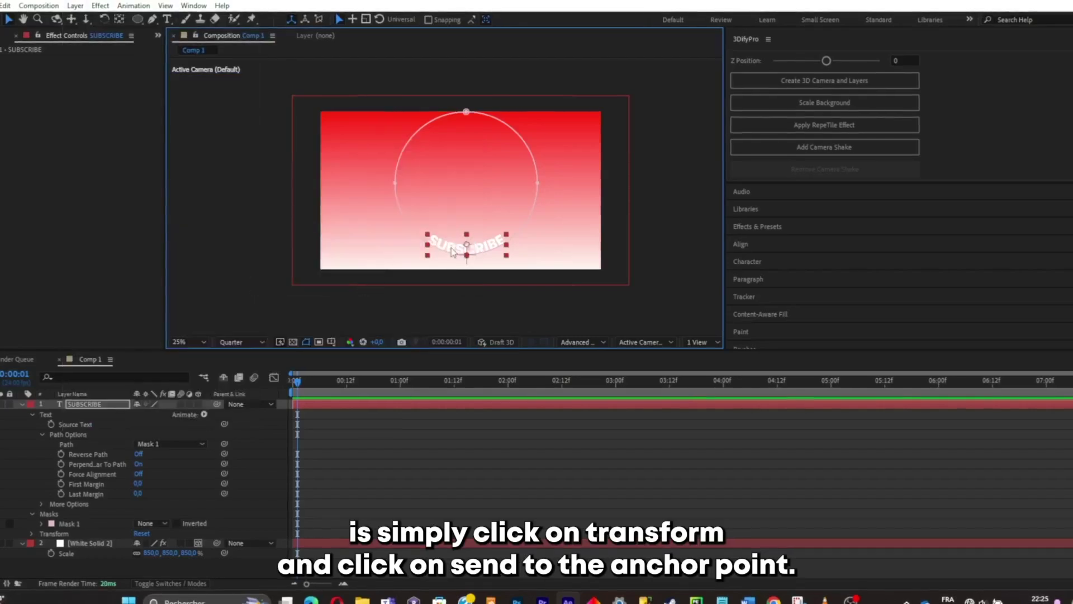
pyautogui.click(124, 21)
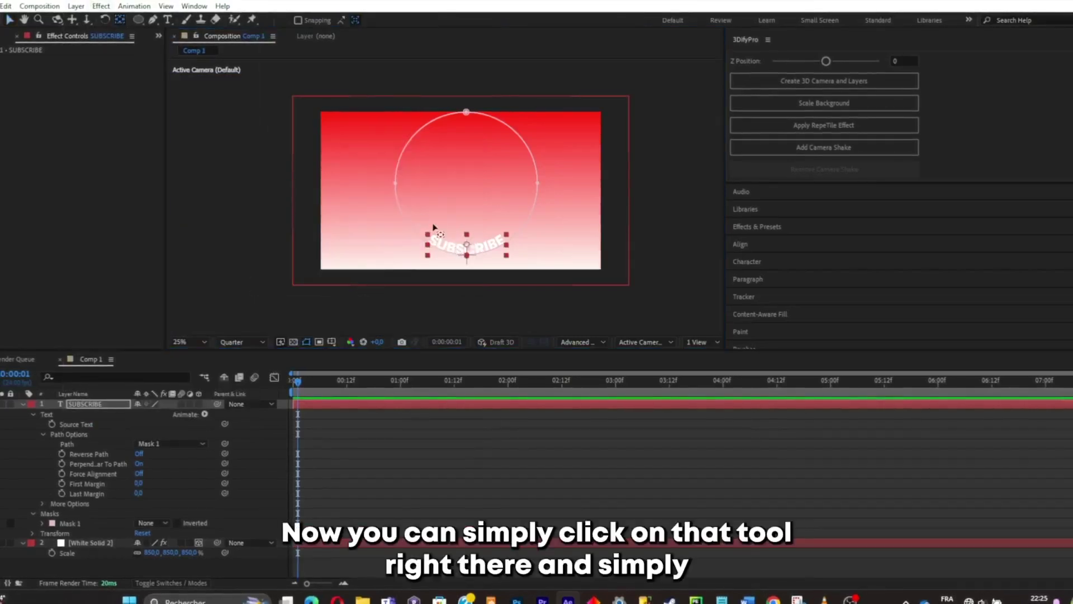
pyautogui.moveTo(468, 246); pyautogui.dragTo(465, 222)
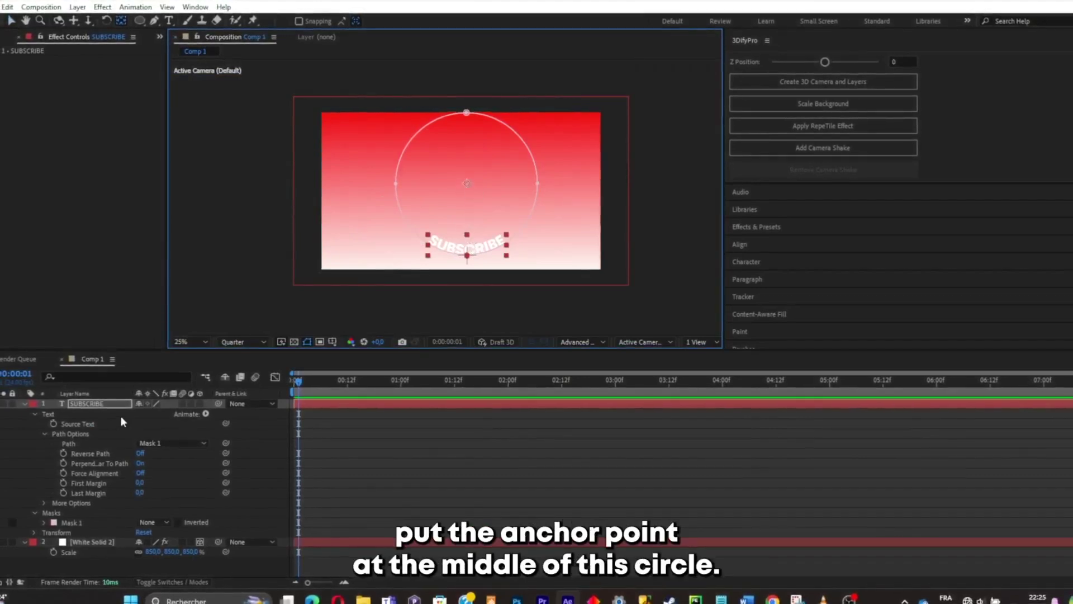
# - Repeat the word SUBSCRIBE in the text layer until it runs all the way around the circular path
pyautogui.hotkey('ctrl', 't')
pyautogui.doubleClick(491, 244)
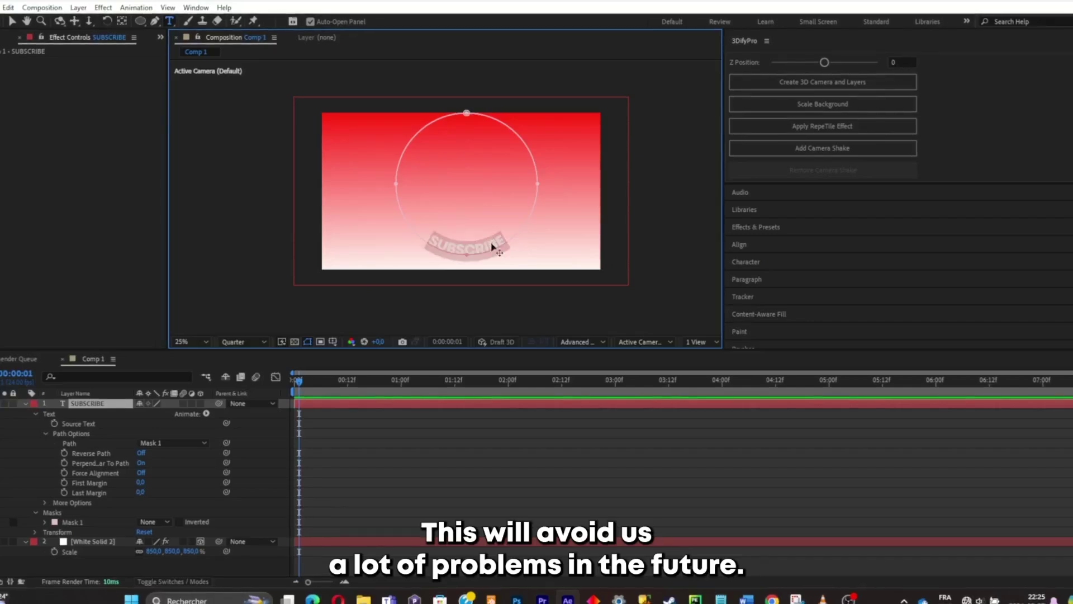
pyautogui.press('End')
pyautogui.write('SUBSCRIBE')
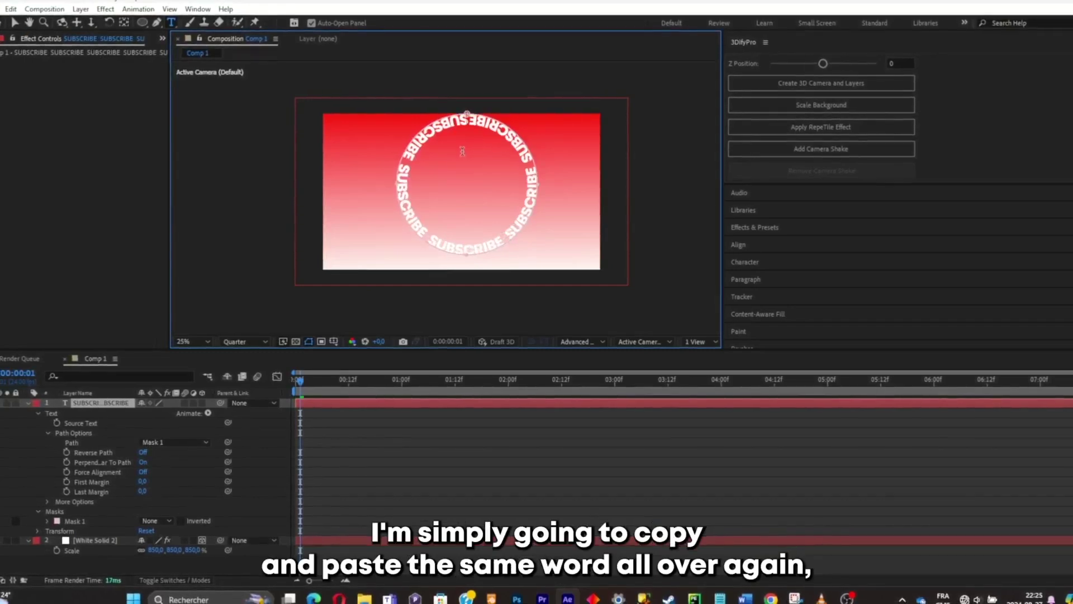
# - Delete the overlapping last SUBSCRIBE from the ring and set the text's horizontal scale to 123% to close the gap
pyautogui.press('BackSpace')
pyautogui.press('BackSpace')
pyautogui.press('BackSpace')
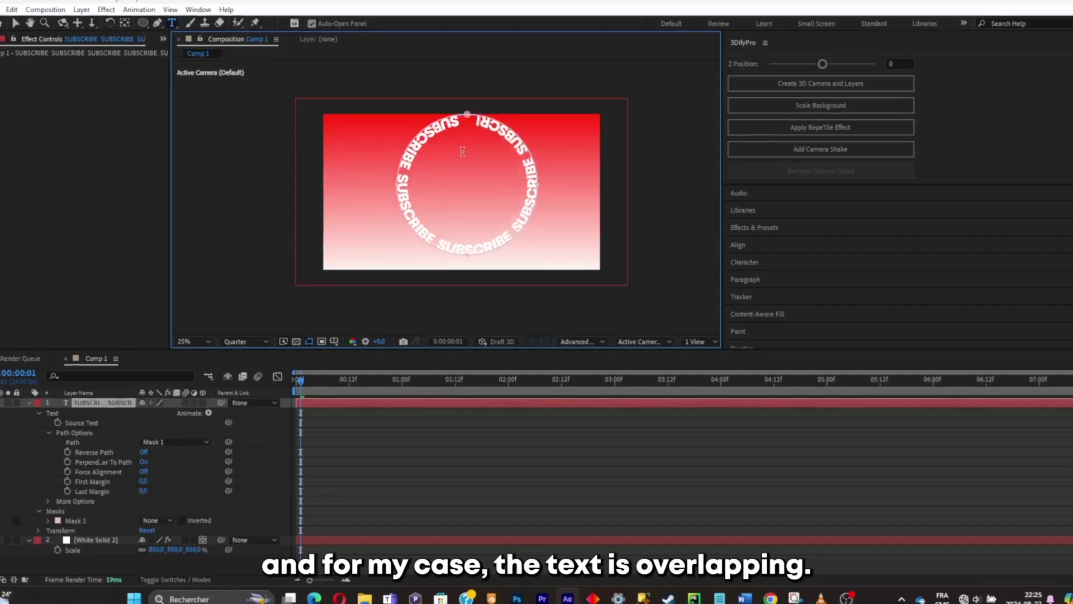
pyautogui.press('BackSpace')
pyautogui.press('BackSpace')
pyautogui.press('BackSpace')
pyautogui.press('BackSpace')
pyautogui.press('BackSpace')
pyautogui.press('BackSpace')
pyautogui.press('BackSpace')
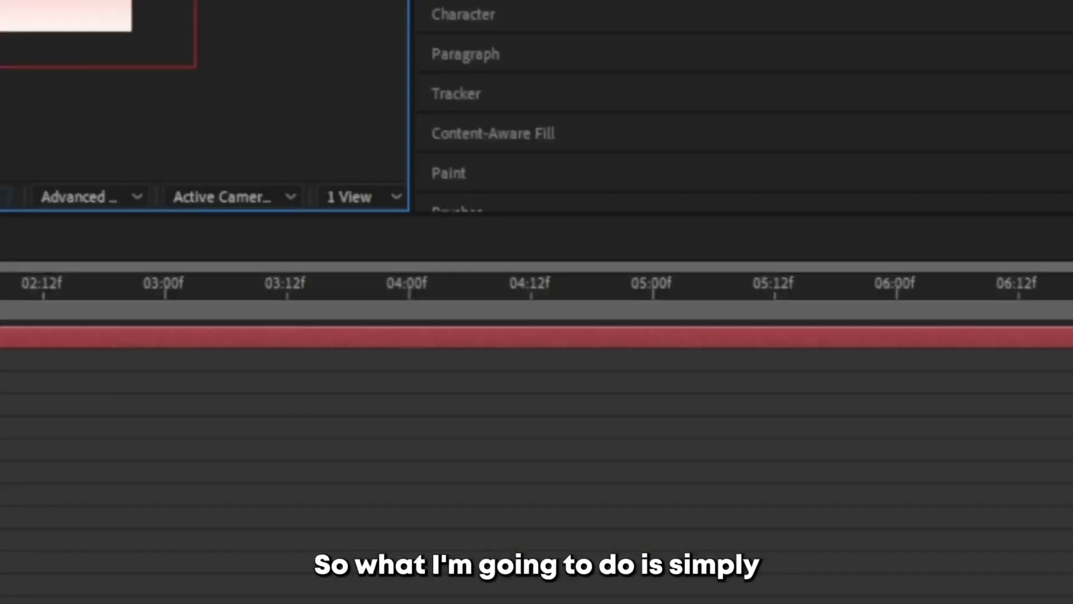
pyautogui.click(464, 15)
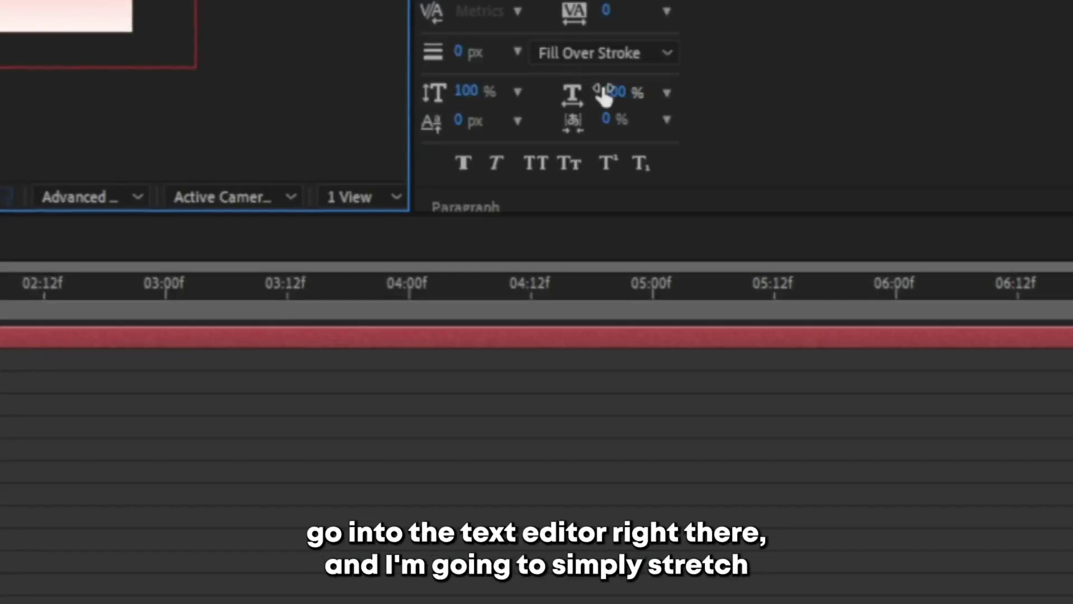
pyautogui.moveTo(607, 94); pyautogui.dragTo(661, 95)
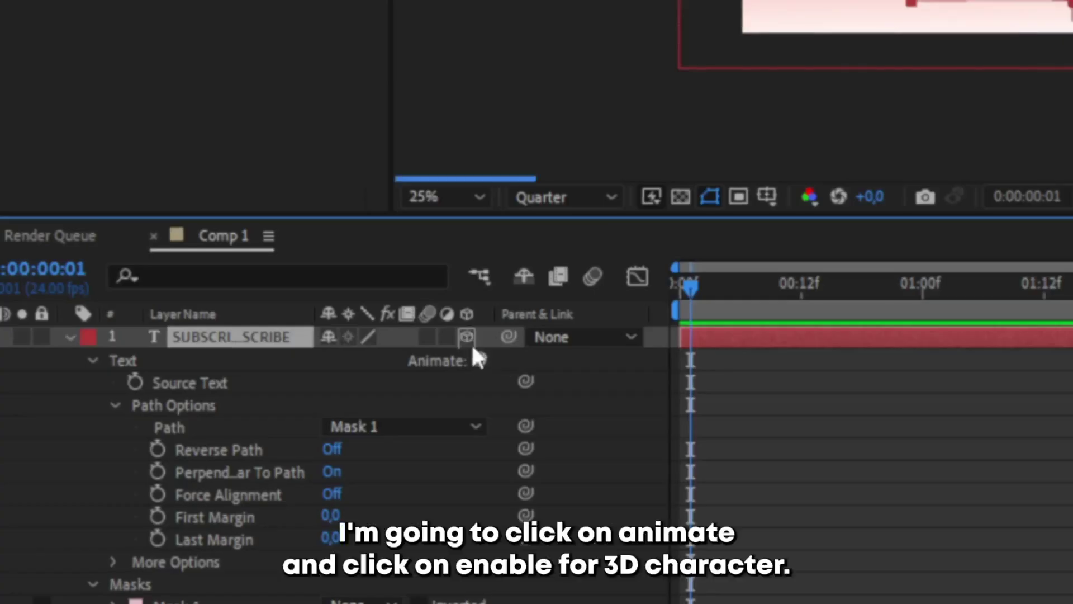
# - Enable per-character 3D on the SUBSCRIBE text layer and add a Rotation animator to it
pyautogui.click(480, 360)
pyautogui.click(643, 42)
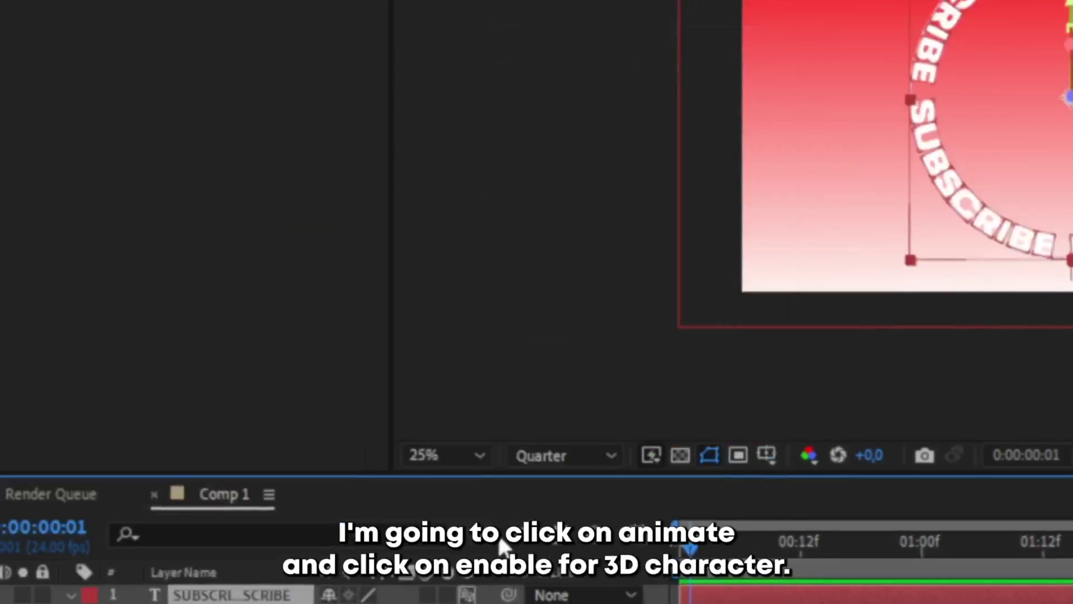
pyautogui.click(211, 412)
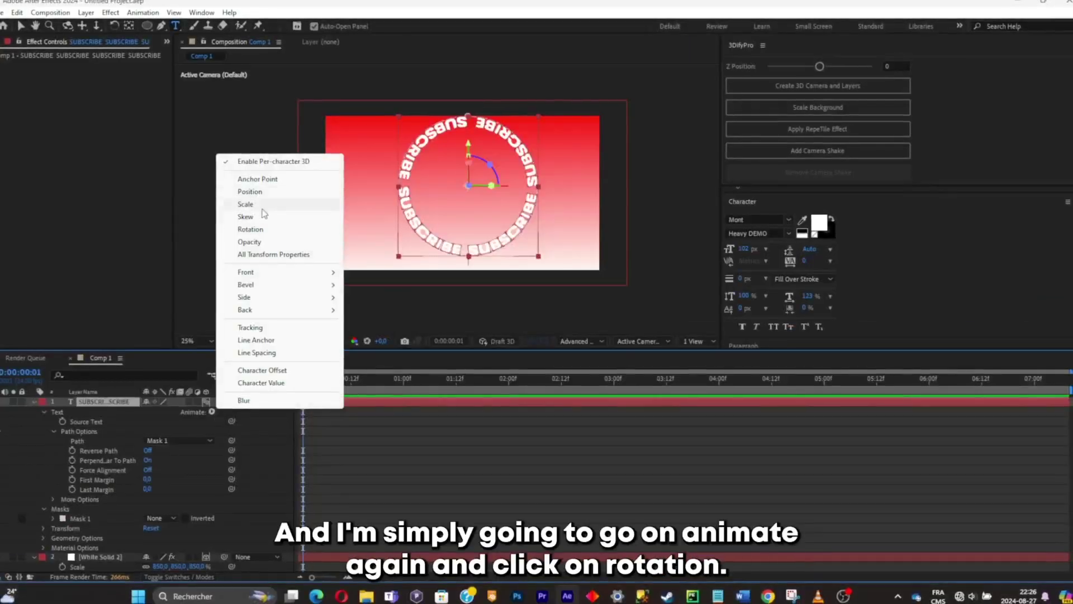
pyautogui.click(254, 230)
# - Set the text animator's X Rotation to -90° and its Y and Z Rotation to 180°
pyautogui.click(161, 526)
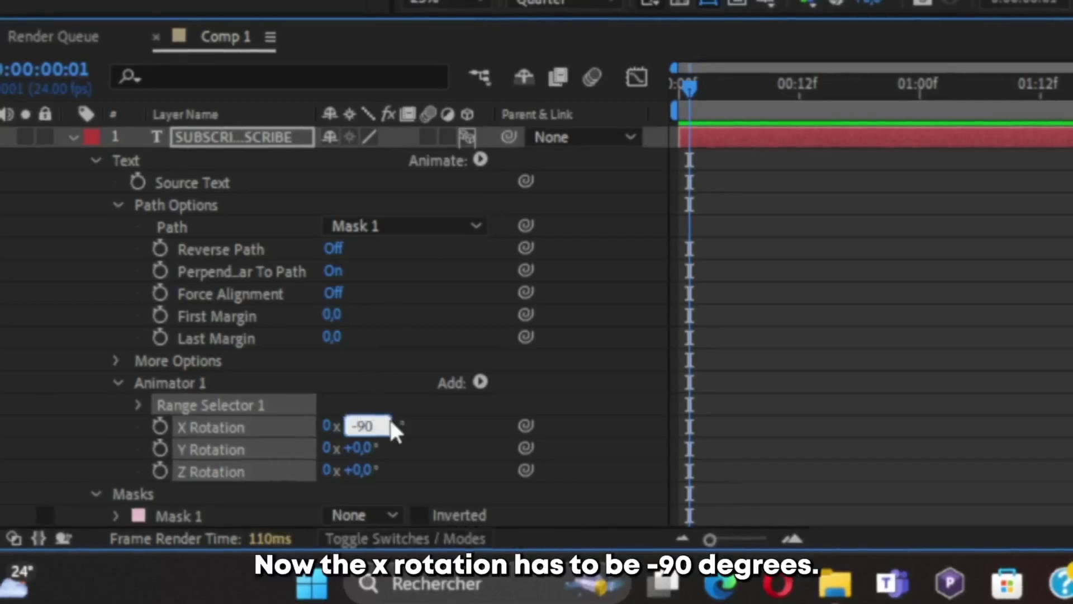
pyautogui.write('-90')
pyautogui.press('Return')
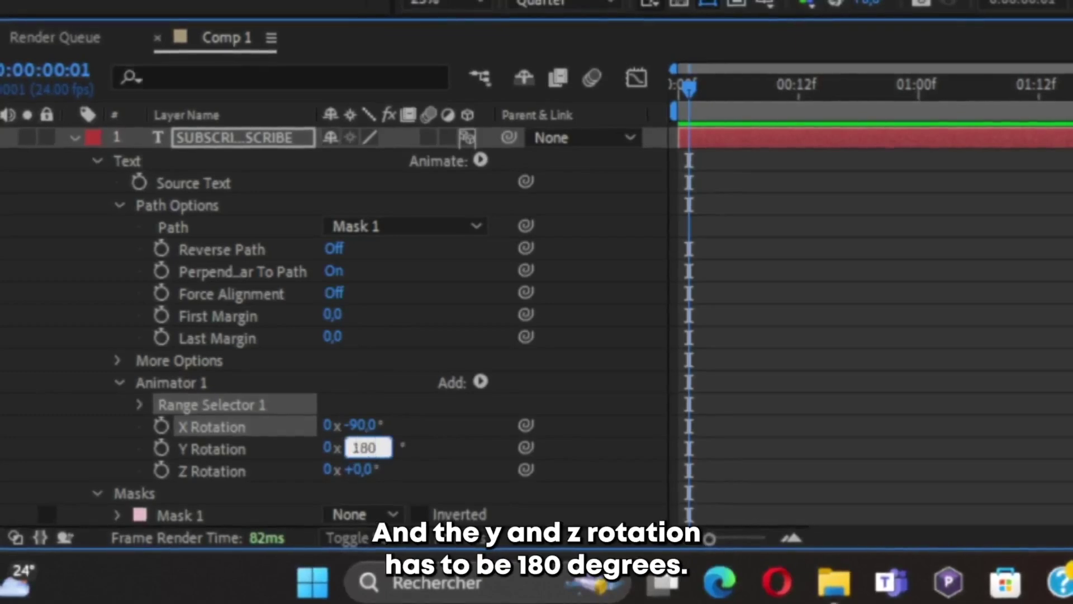
pyautogui.write('180')
pyautogui.press('Return')
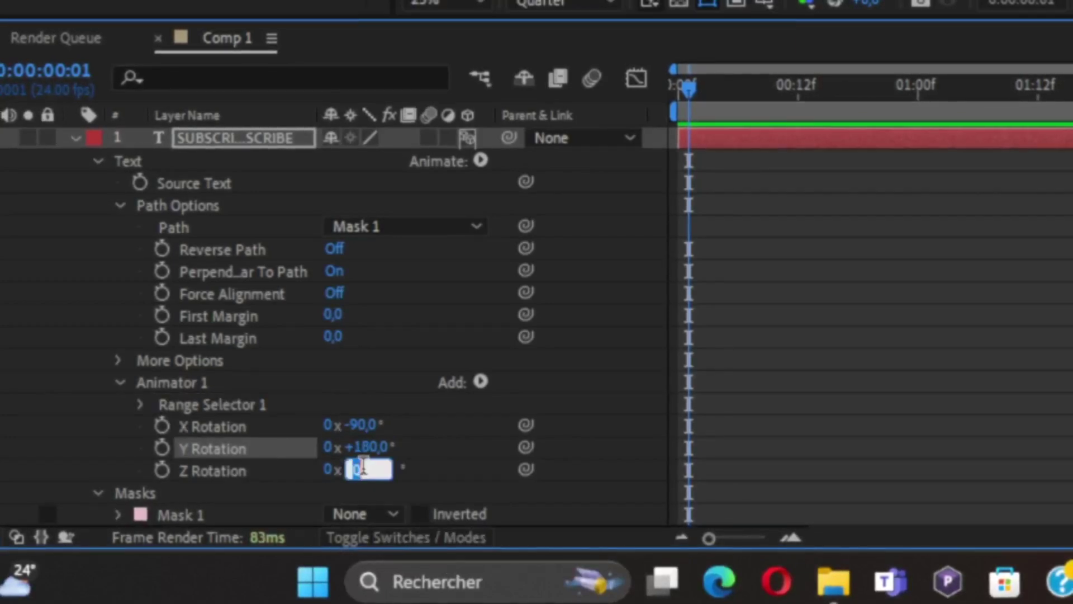
pyautogui.press('Return')
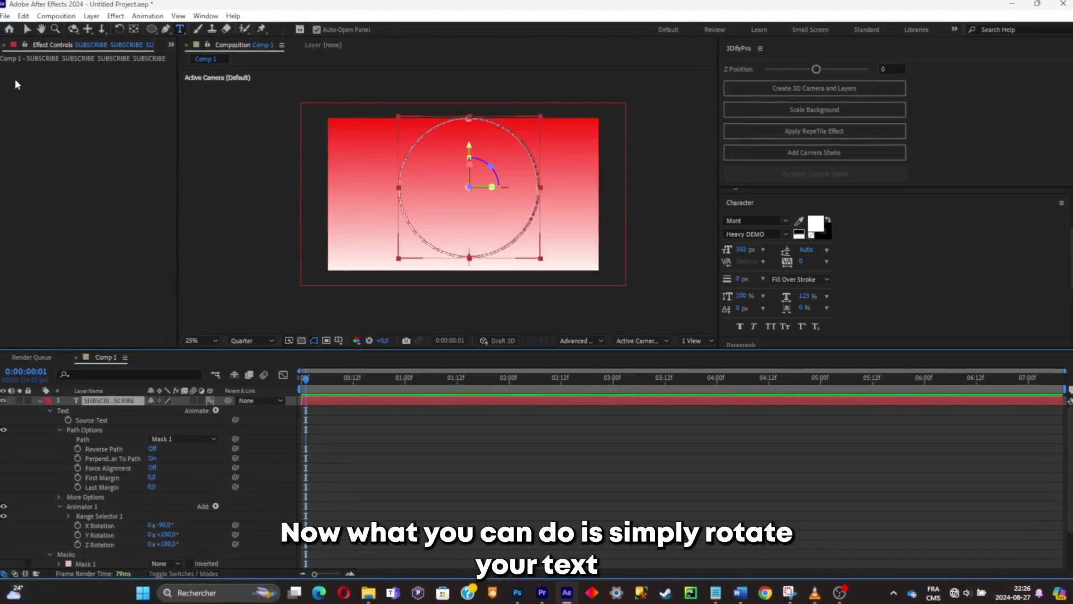
# - Tilt the SUBSCRIBE text ring to an X orientation of about 285° and scale it to 149%
pyautogui.click(30, 29)
pyautogui.moveTo(469, 164); pyautogui.dragTo(470, 140)
pyautogui.moveTo(481, 193); pyautogui.dragTo(483, 188)
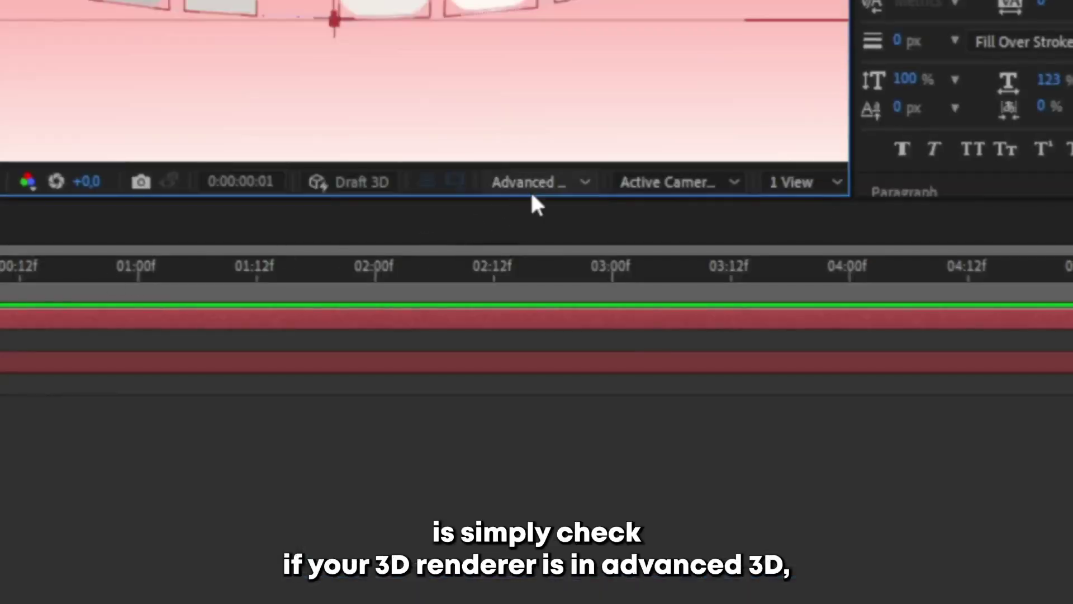
# - Use the Advanced 3D renderer and increase the SUBSCRIBE text's Extrusion Depth to give the letters thickness
pyautogui.click(532, 193)
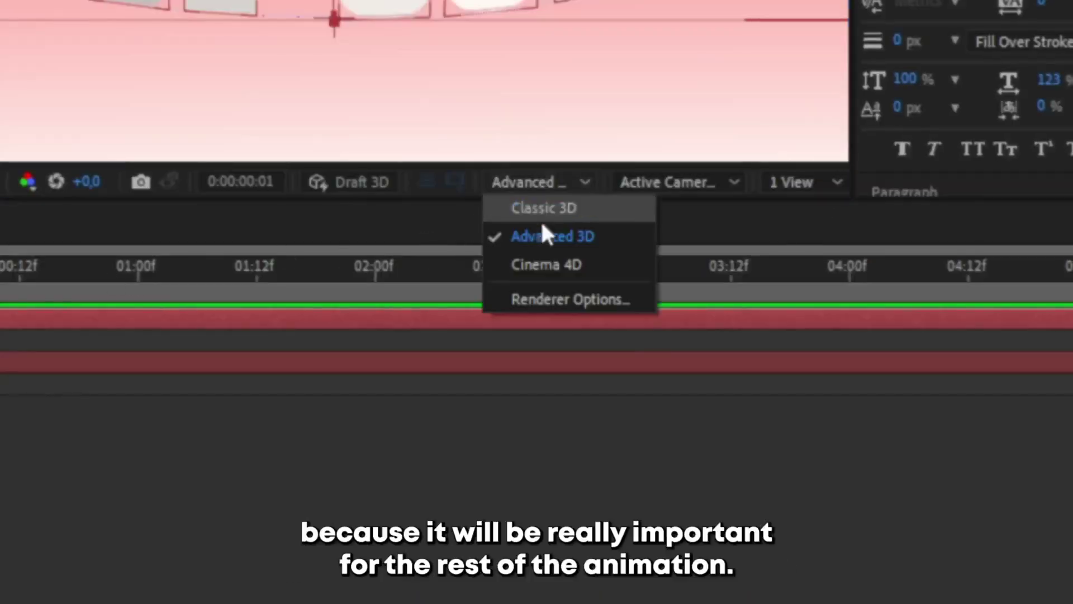
pyautogui.click(541, 232)
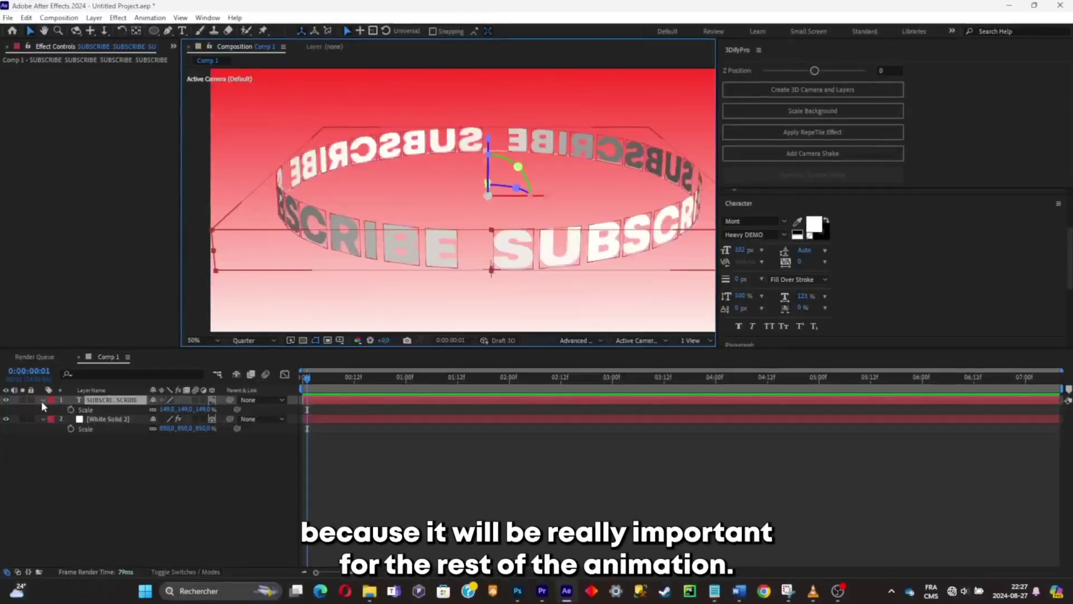
pyautogui.click(43, 401)
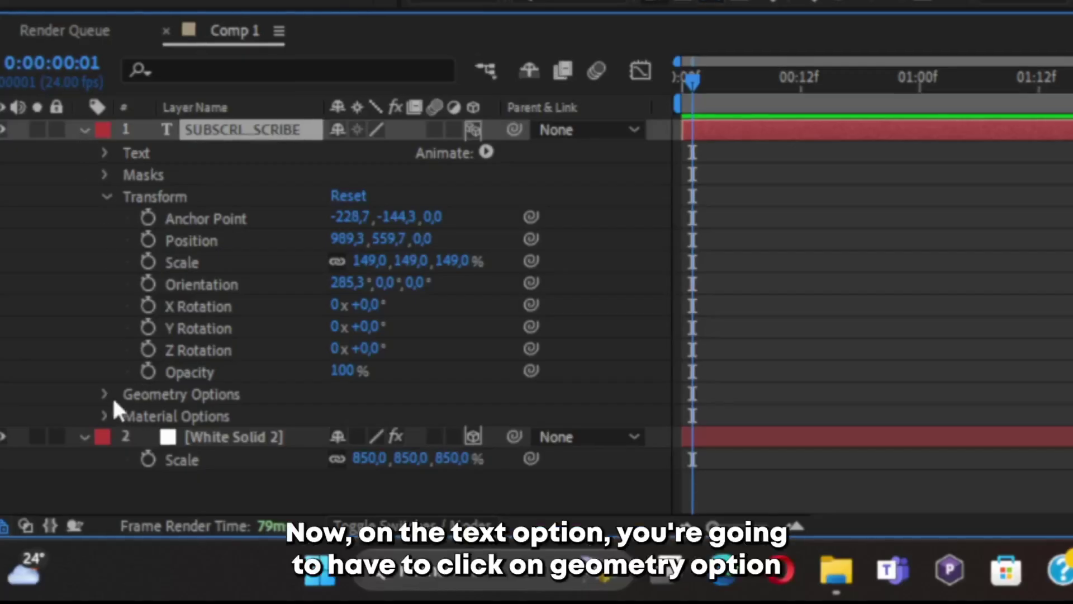
pyautogui.click(106, 394)
pyautogui.scroll(-1, 224, 425)
pyautogui.moveTo(338, 444); pyautogui.dragTo(384, 440)
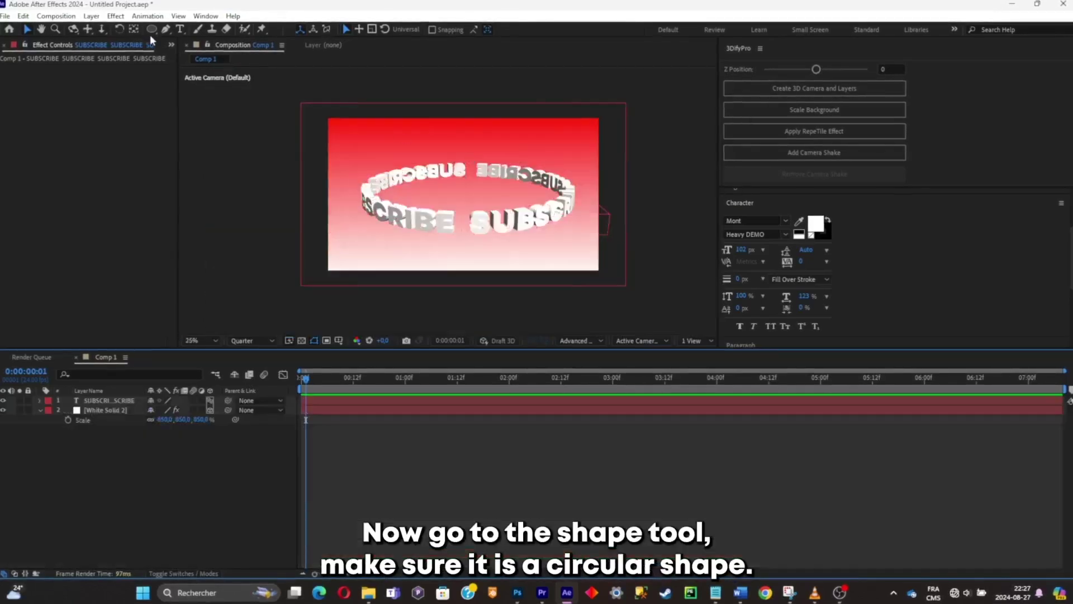
# - Set up the Ellipse tool with no fill and a red stroke colour
pyautogui.click(152, 29)
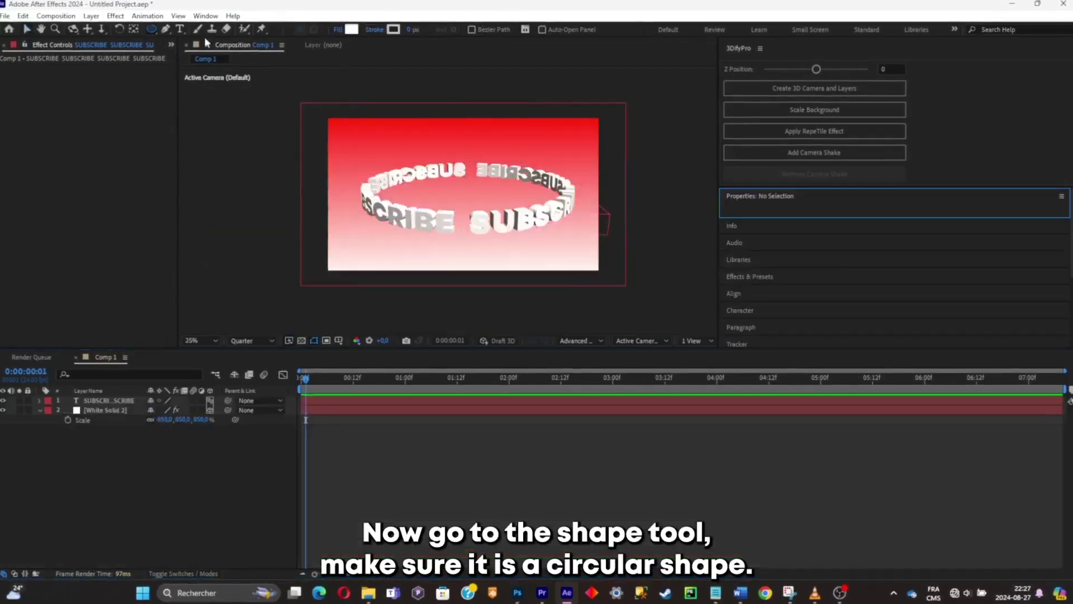
pyautogui.click(341, 31)
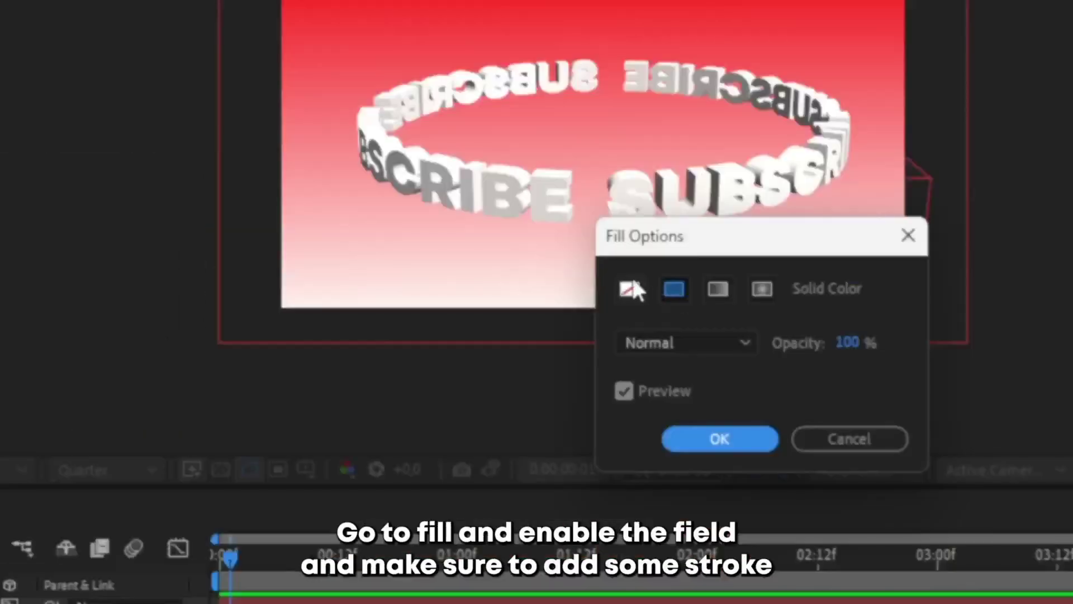
pyautogui.click(630, 289)
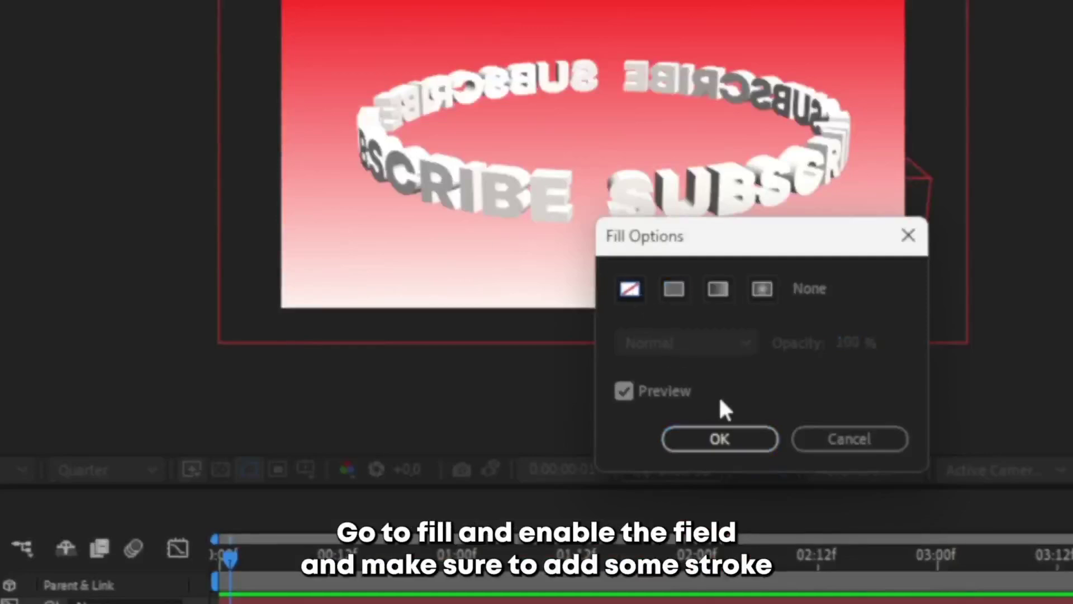
pyautogui.click(741, 442)
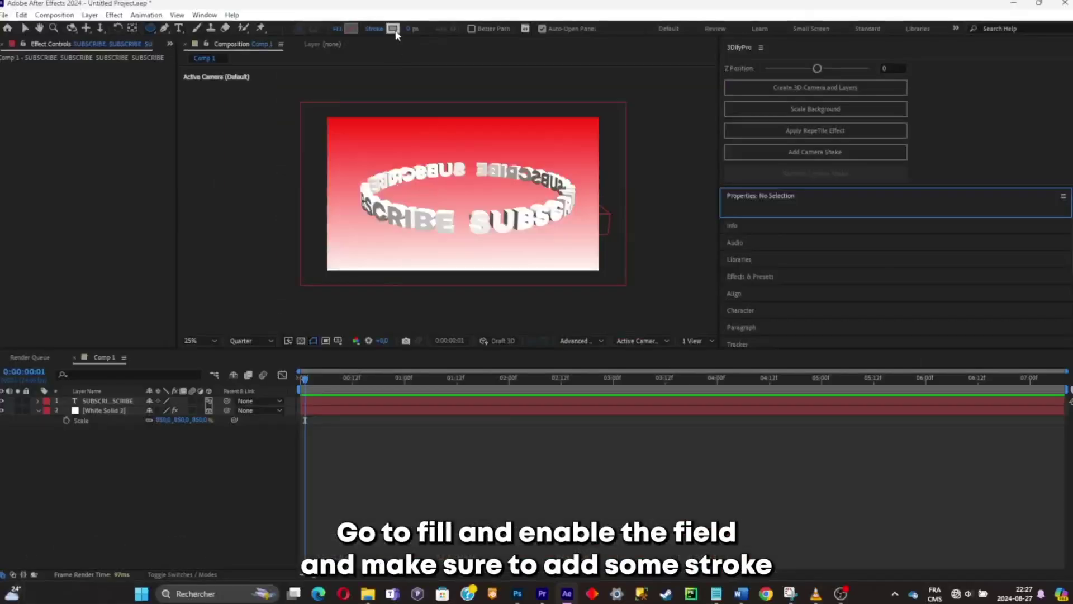
pyautogui.click(393, 29)
pyautogui.moveTo(484, 330); pyautogui.dragTo(501, 311)
pyautogui.click(624, 312)
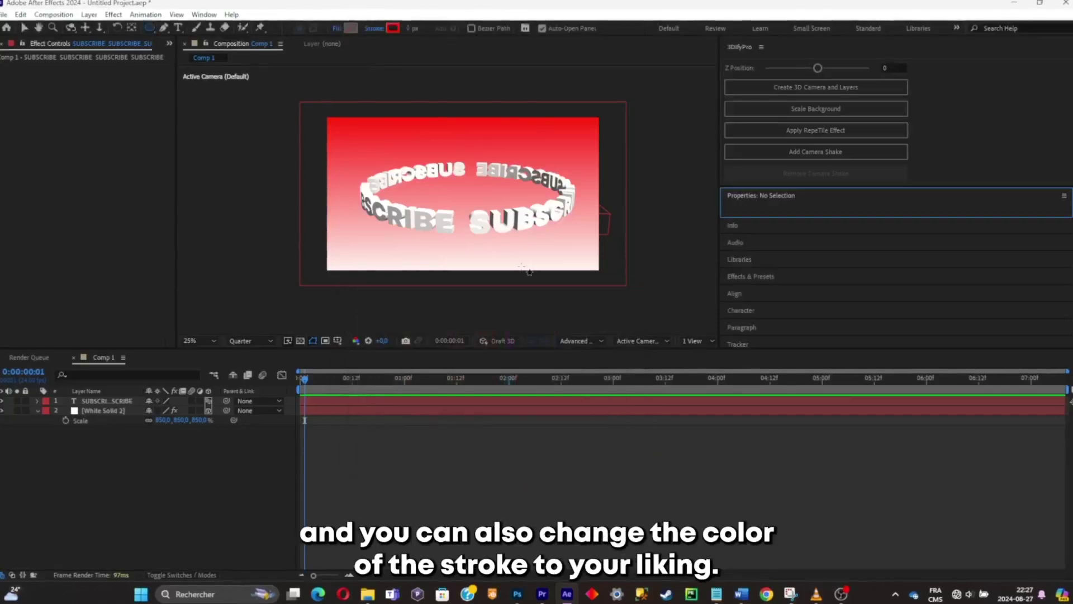
# - Draw a large circle shape centred in the composition and widen its red stroke to about 105 px
pyautogui.moveTo(527, 246); pyautogui.dragTo(443, 163)
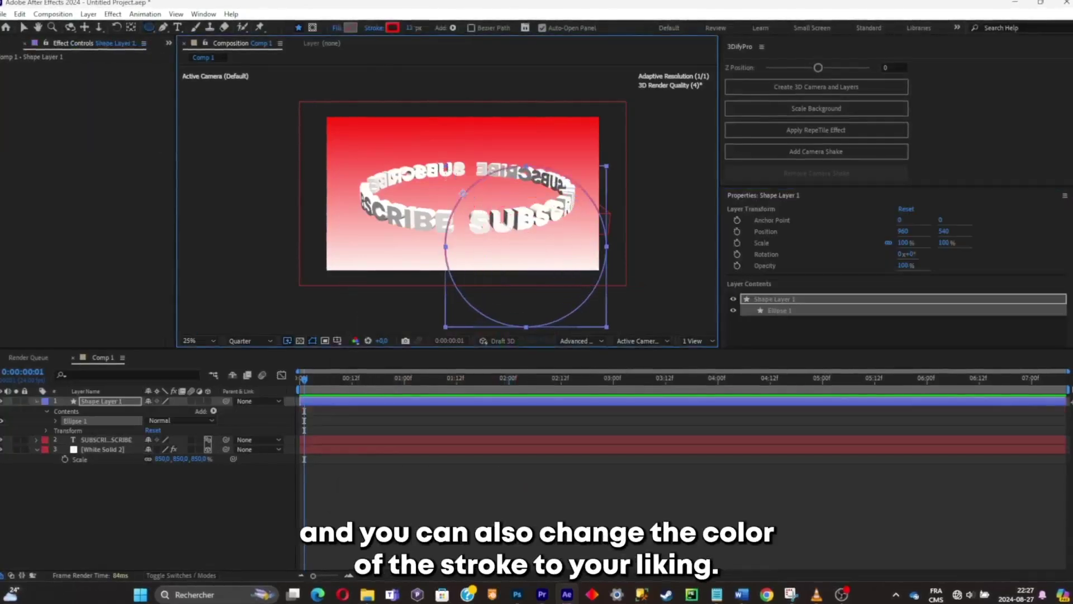
pyautogui.click(28, 26)
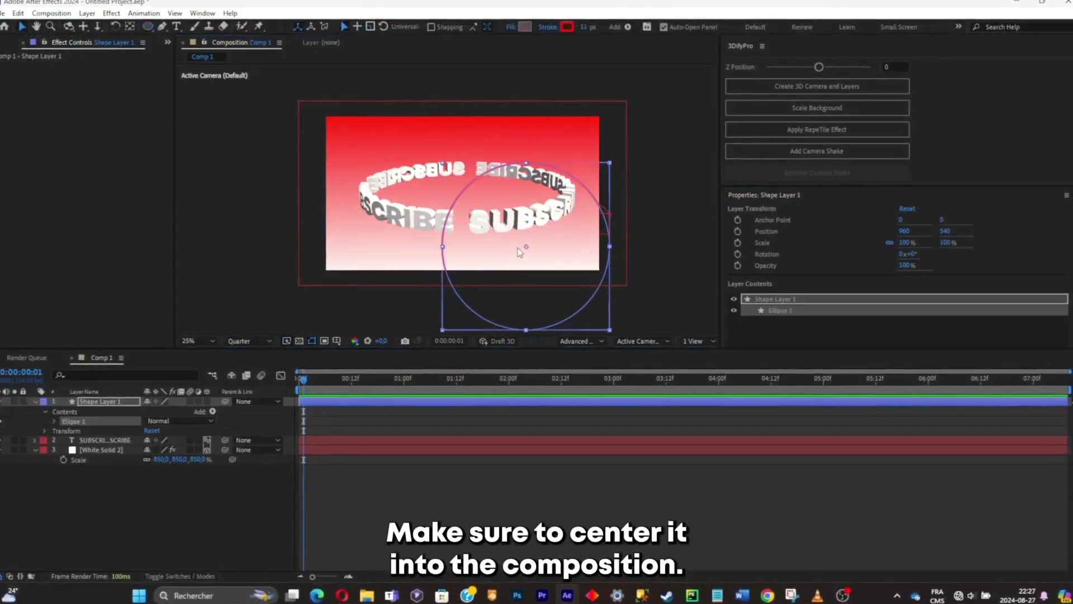
pyautogui.moveTo(527, 204); pyautogui.dragTo(471, 194)
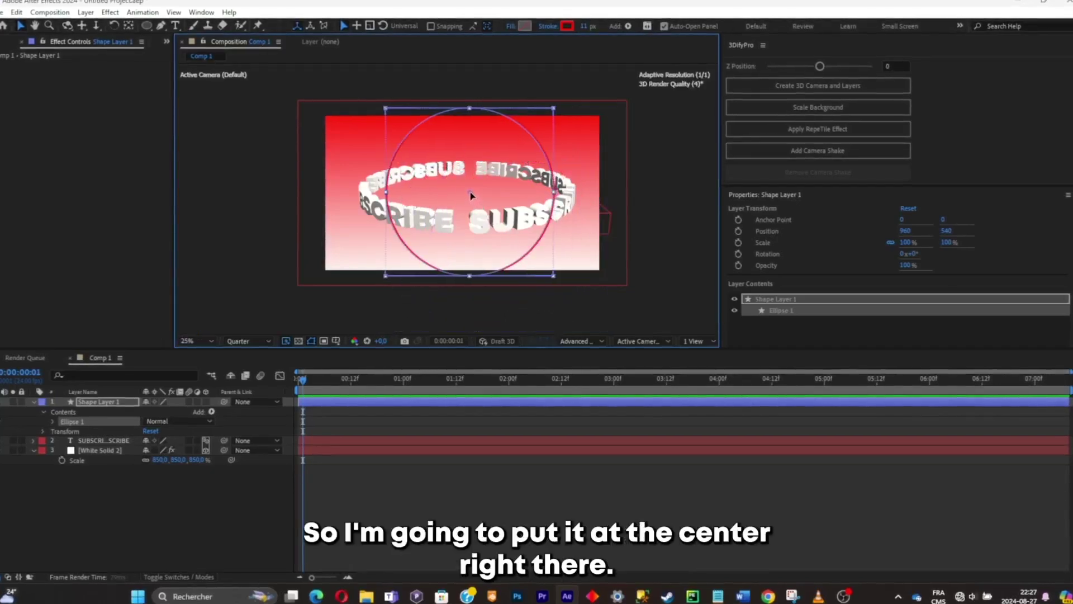
pyautogui.moveTo(583, 28); pyautogui.dragTo(621, 34)
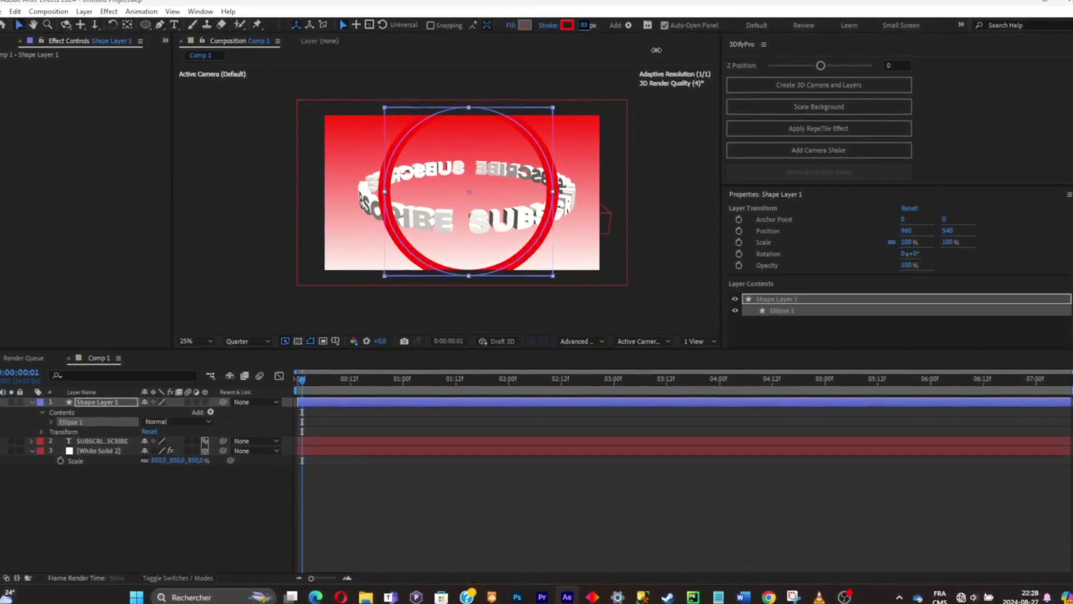
# - Convert the circle shape into a 3D layer and set its Extrusion Depth to 192
pyautogui.click(205, 404)
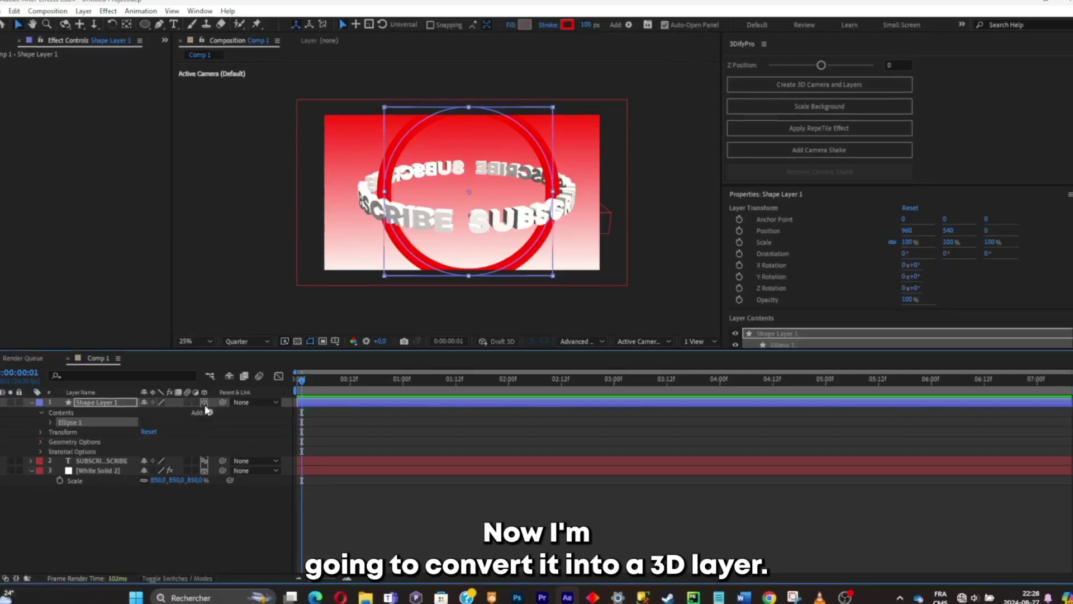
pyautogui.click(42, 443)
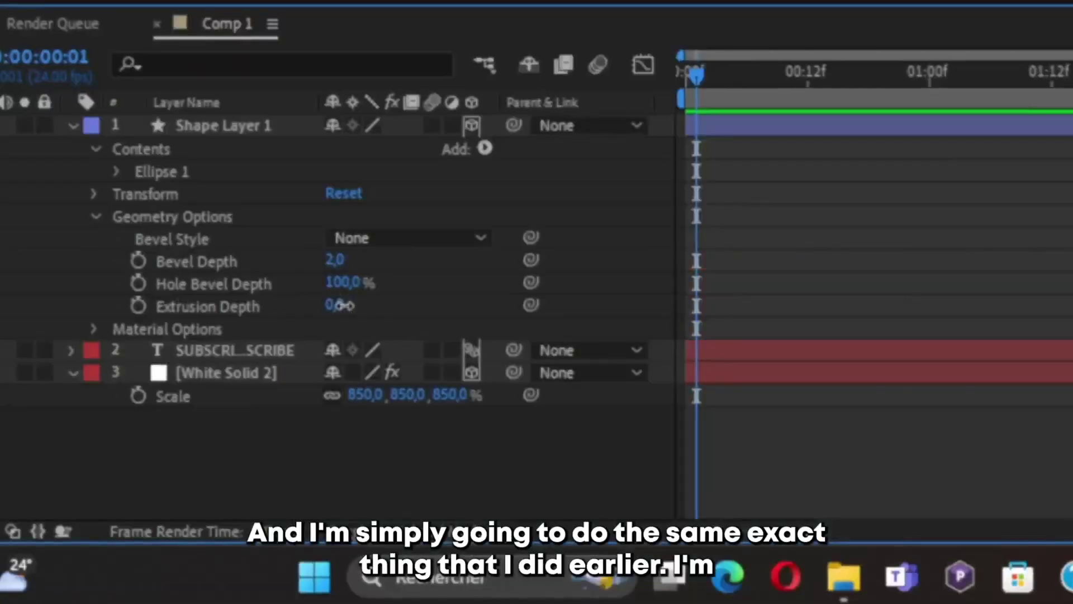
pyautogui.moveTo(344, 305); pyautogui.dragTo(461, 304)
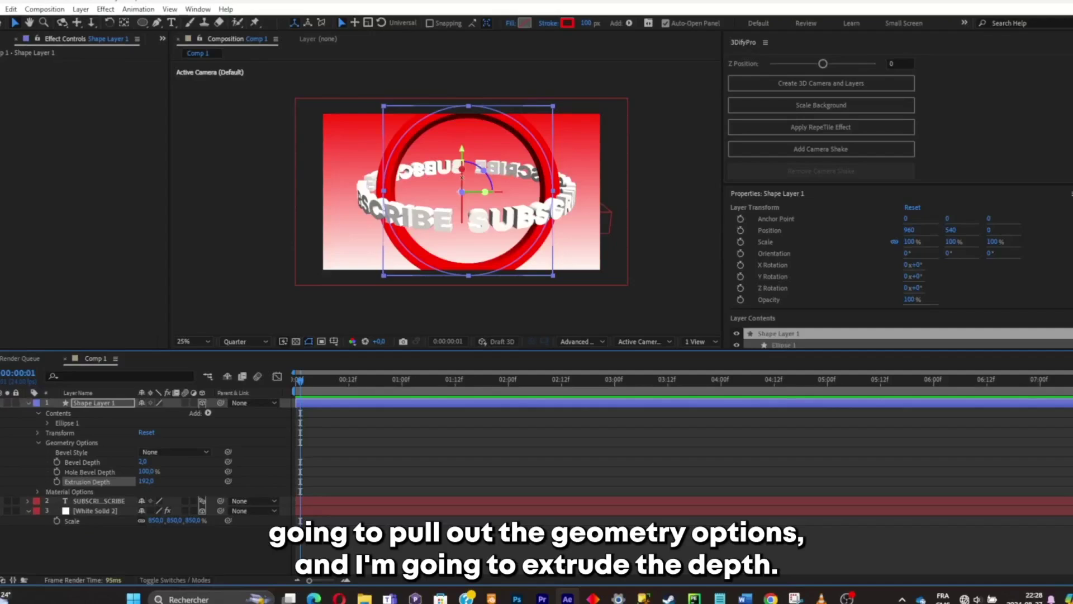
# - Tilt the circle ring and set its first Orientation value to 285,3° to match the SUBSCRIBE text layer
pyautogui.moveTo(462, 178); pyautogui.dragTo(462, 192)
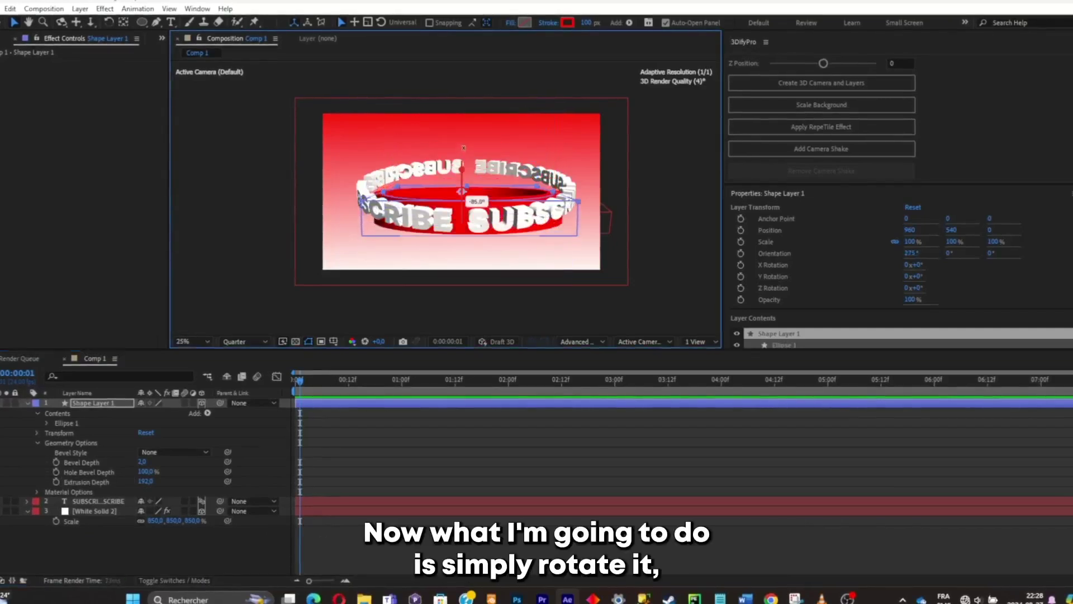
pyautogui.click(133, 500)
pyautogui.press('r')
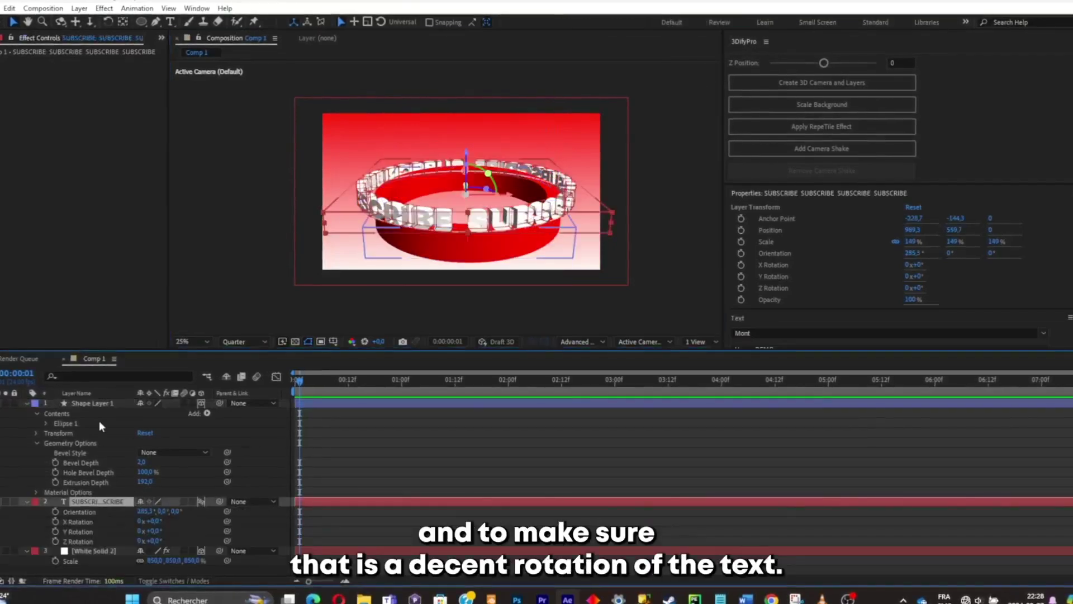
pyautogui.click(94, 403)
pyautogui.press('r')
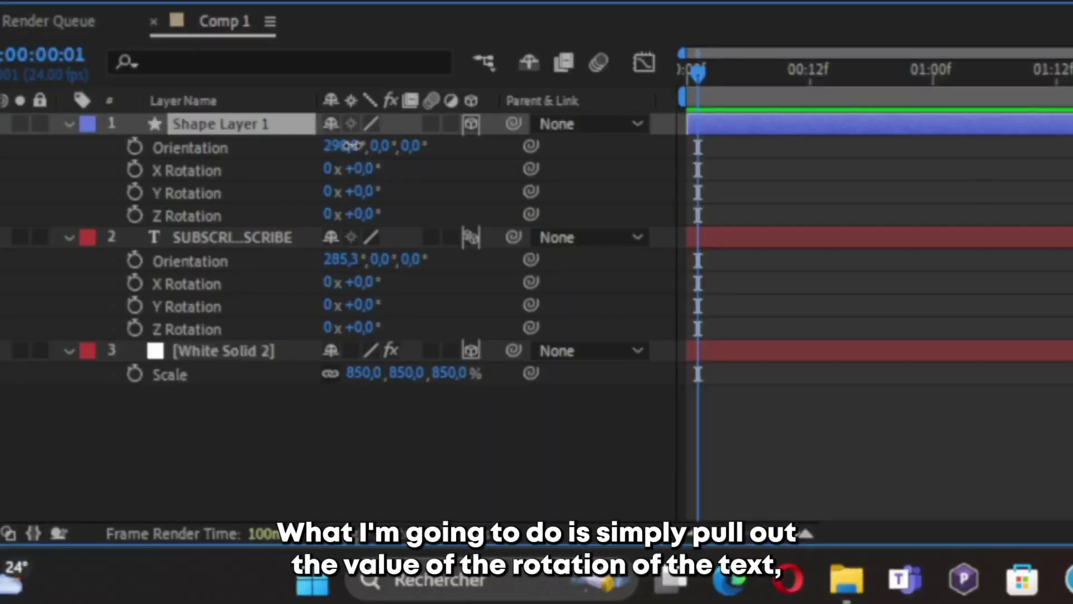
pyautogui.click(350, 146)
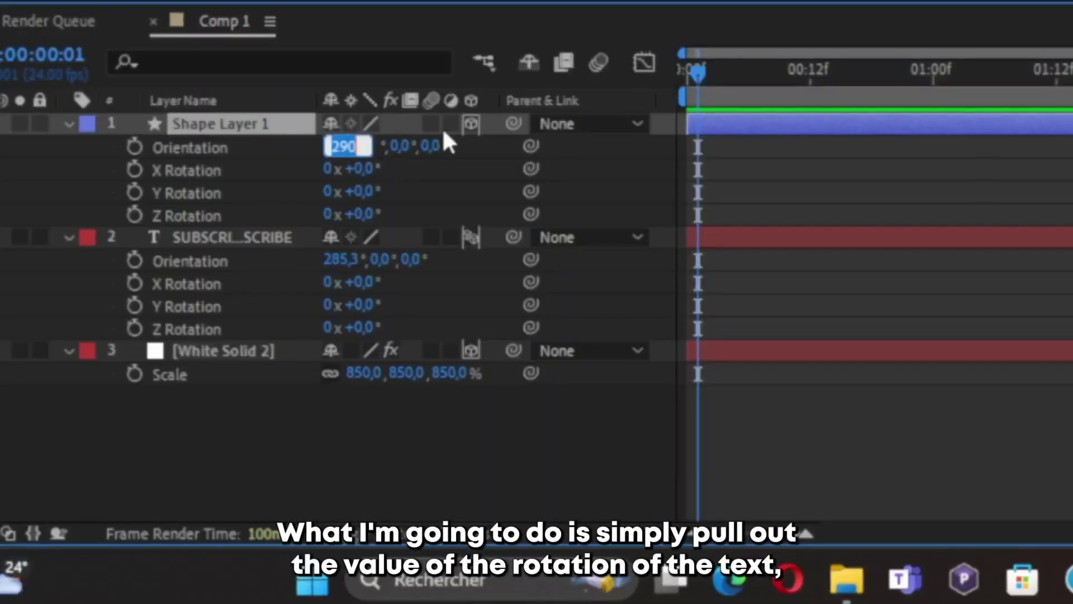
pyautogui.write('285,3')
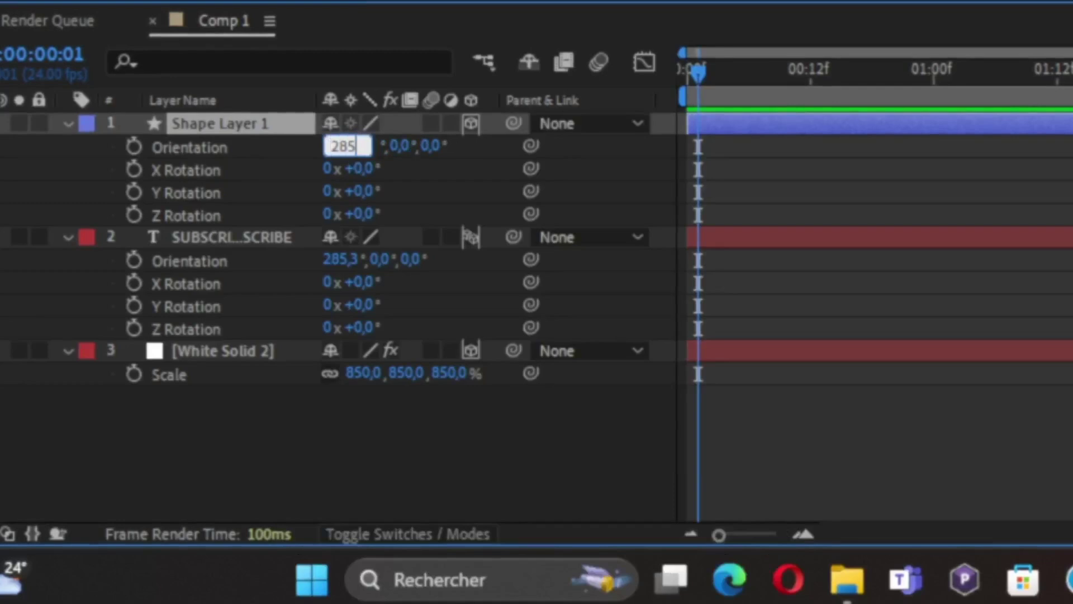
pyautogui.press('Return')
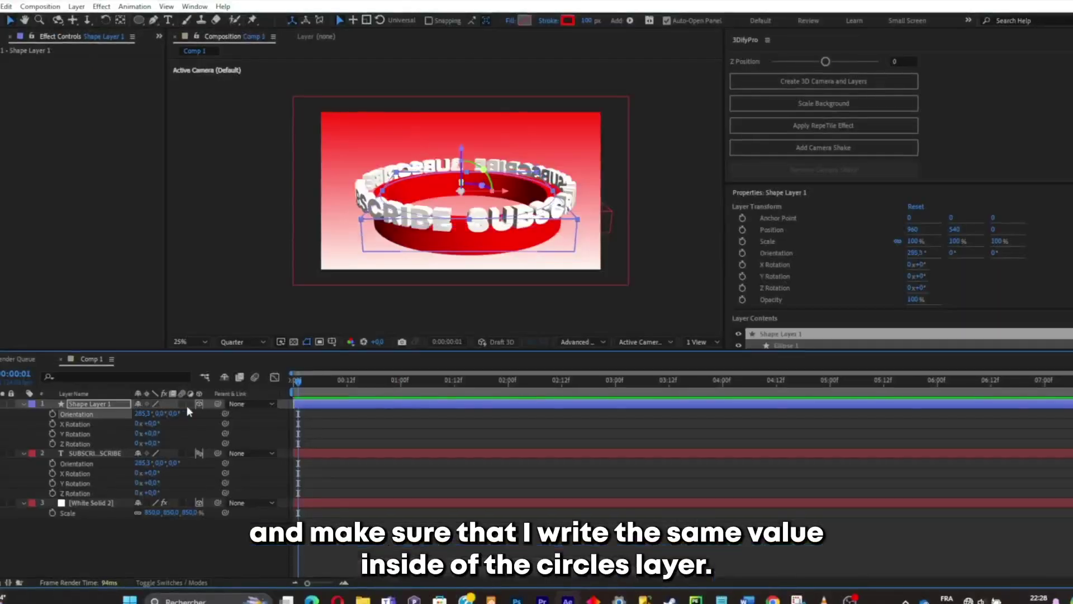
# - Raise the red ring so it meshes with the inside of the SUBSCRIBE text, and parent the text layer to Shape Layer 1
pyautogui.moveTo(463, 147); pyautogui.dragTo(457, 130)
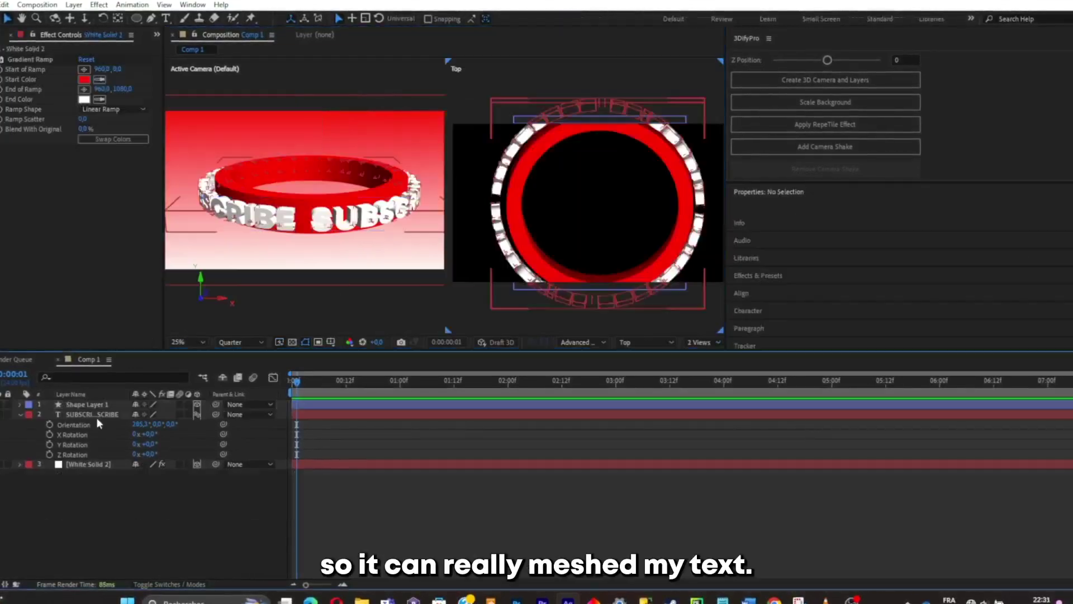
pyautogui.click(99, 407)
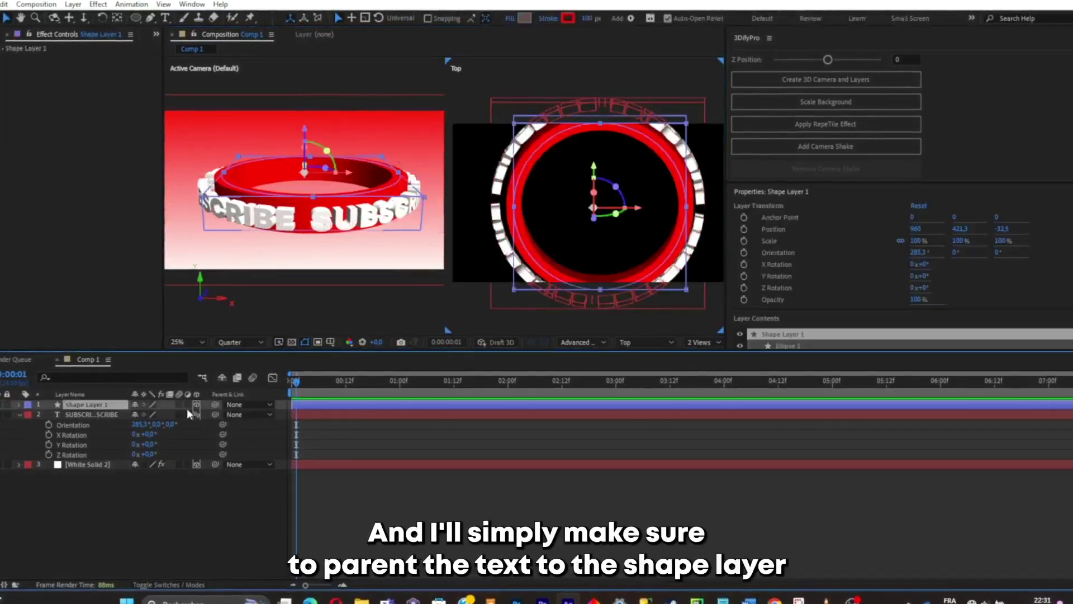
pyautogui.moveTo(196, 413); pyautogui.dragTo(96, 404)
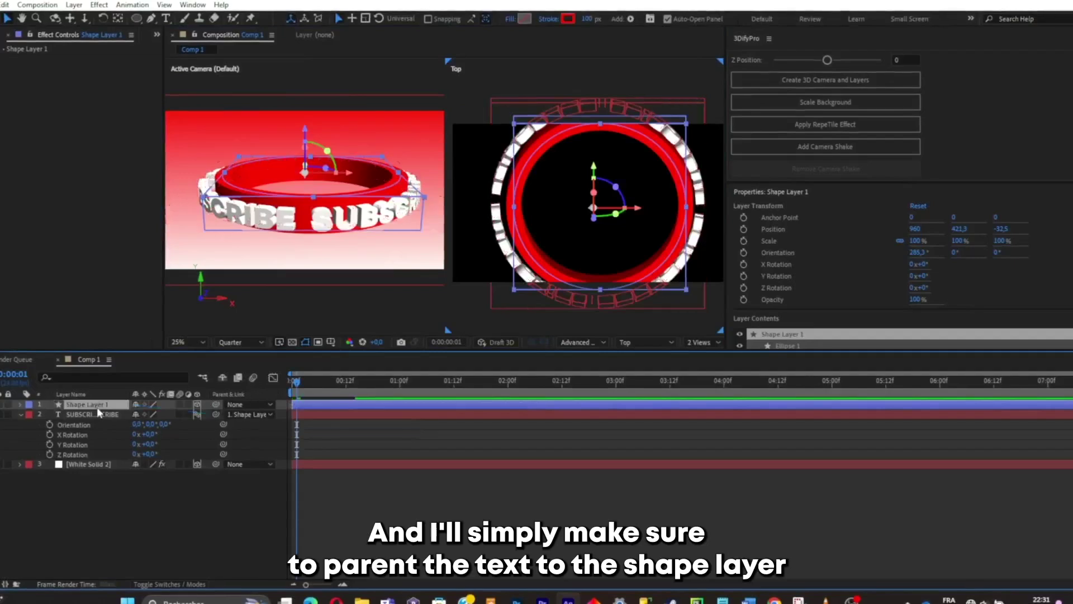
# - Centre Shape Layer 1's anchor point in its layer content
pyautogui.press('r')
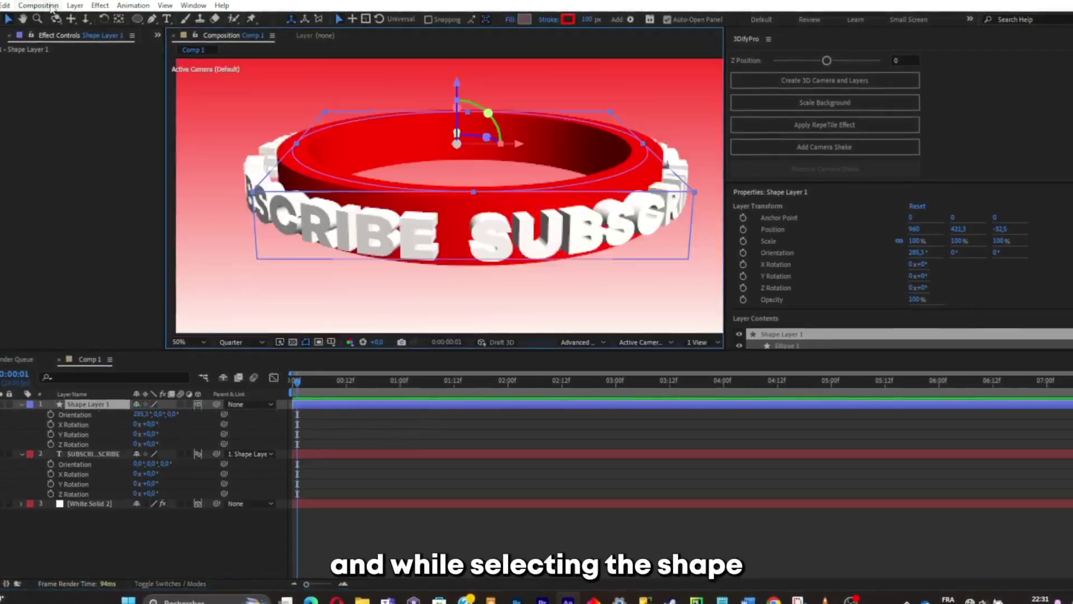
pyautogui.click(75, 5)
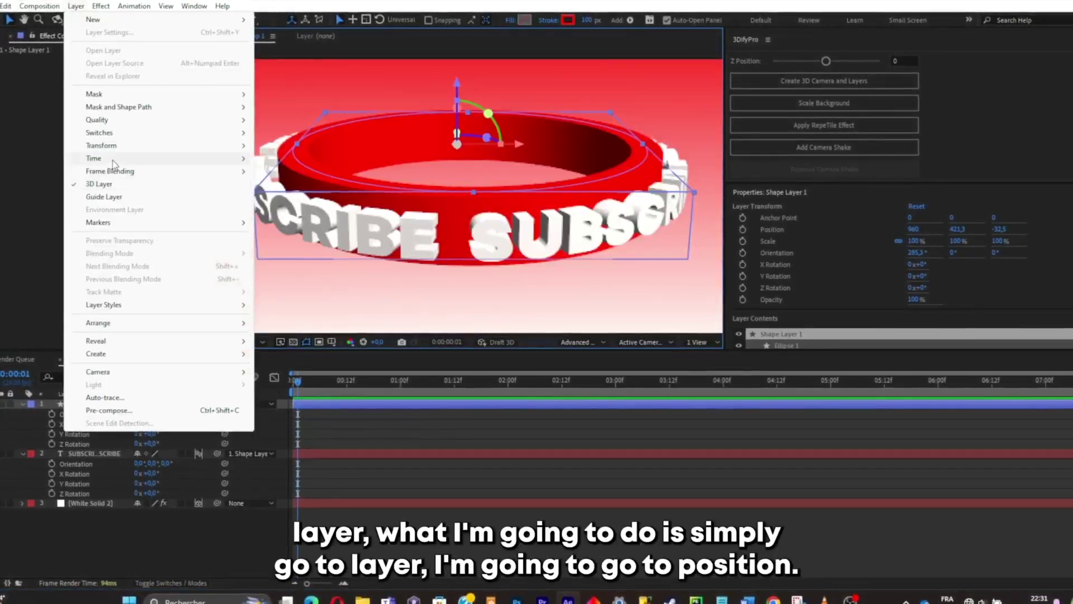
pyautogui.moveTo(113, 161)
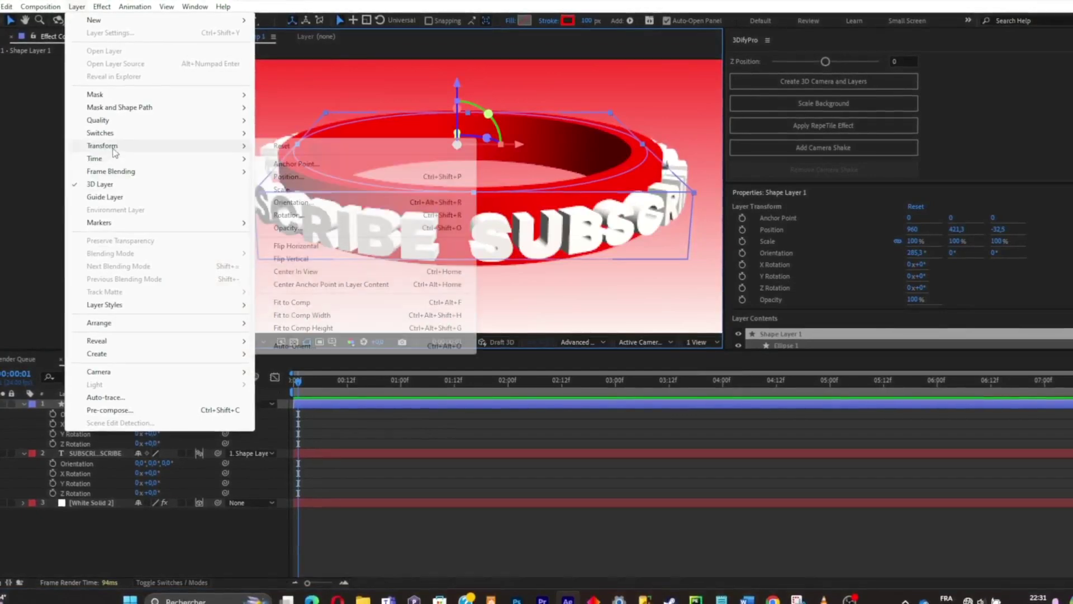
pyautogui.click(335, 286)
# - Animate Shape Layer 1's Z Rotation with a 0° keyframe at the start and an increased rotation at 0:00:07:07
pyautogui.scroll(-2, 451, 164)
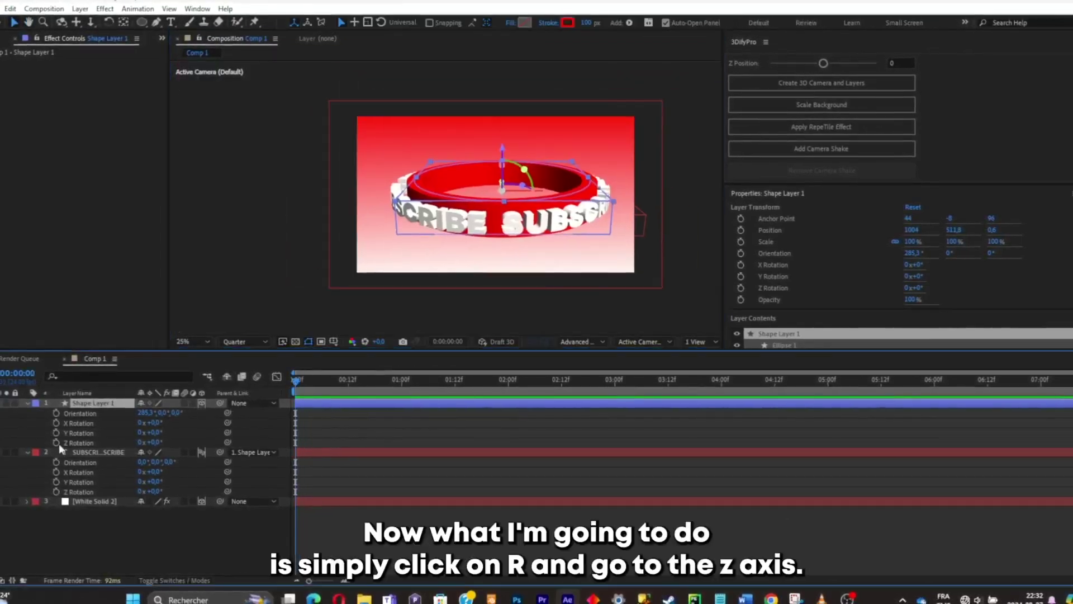
pyautogui.click(56, 443)
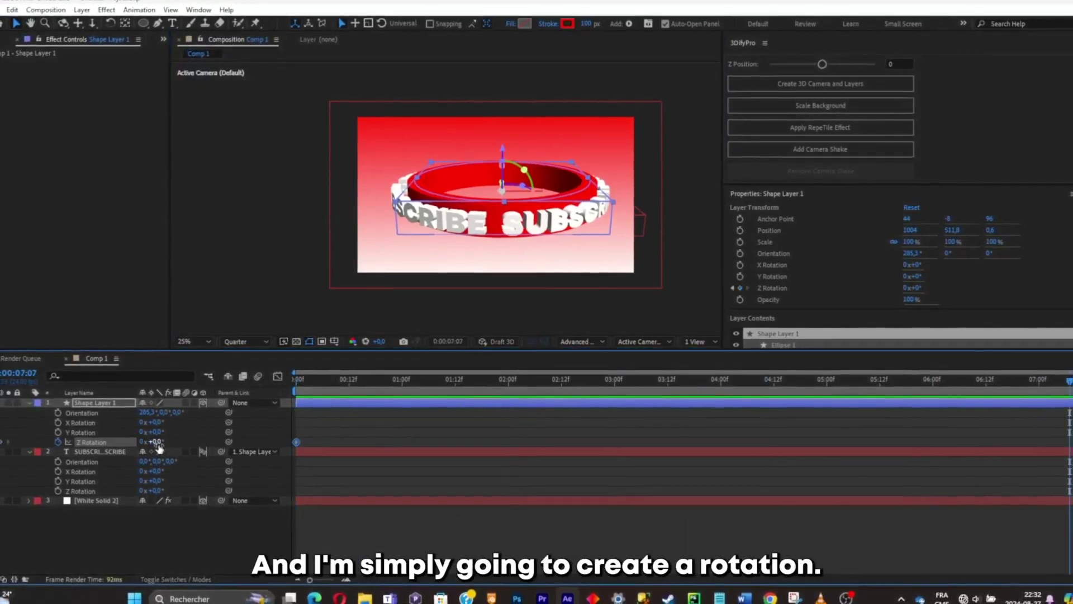
pyautogui.moveTo(151, 441); pyautogui.dragTo(556, 369)
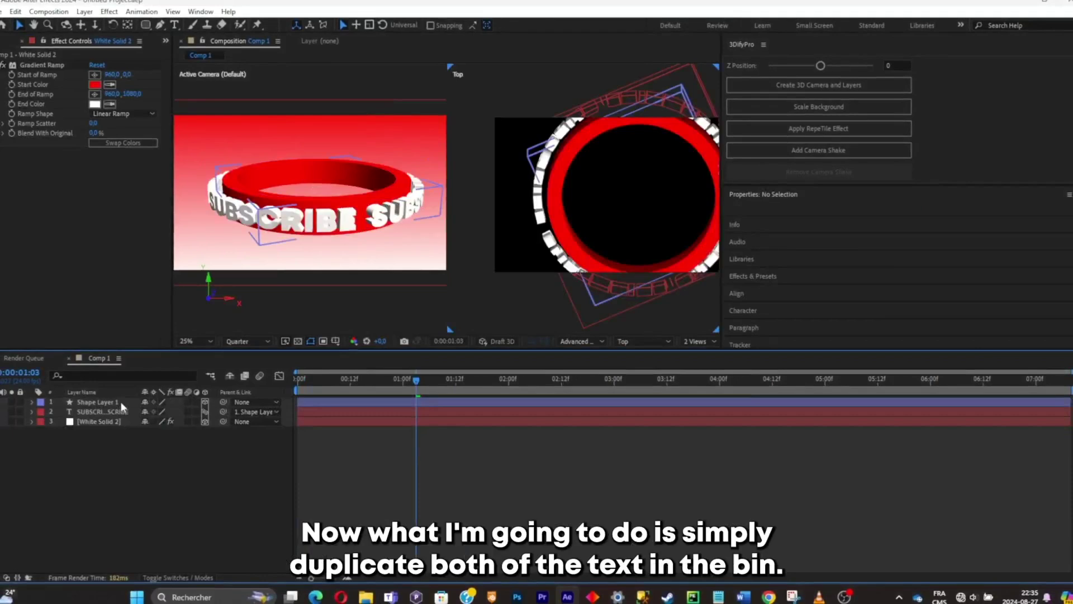
# - Duplicate the ring and its SUBSCRIBE text twice, placing one copy above the original and the other below it
pyautogui.click(121, 401)
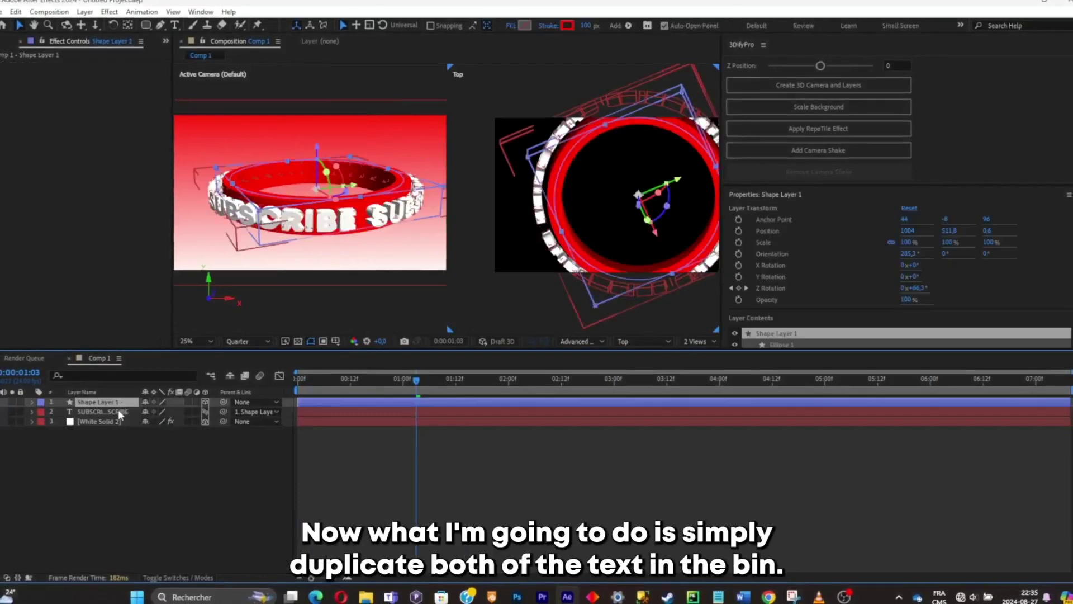
pyautogui.keyDown('shift'); pyautogui.click(118, 410); pyautogui.keyUp('shift')
pyautogui.hotkey('ctrl', 'd')
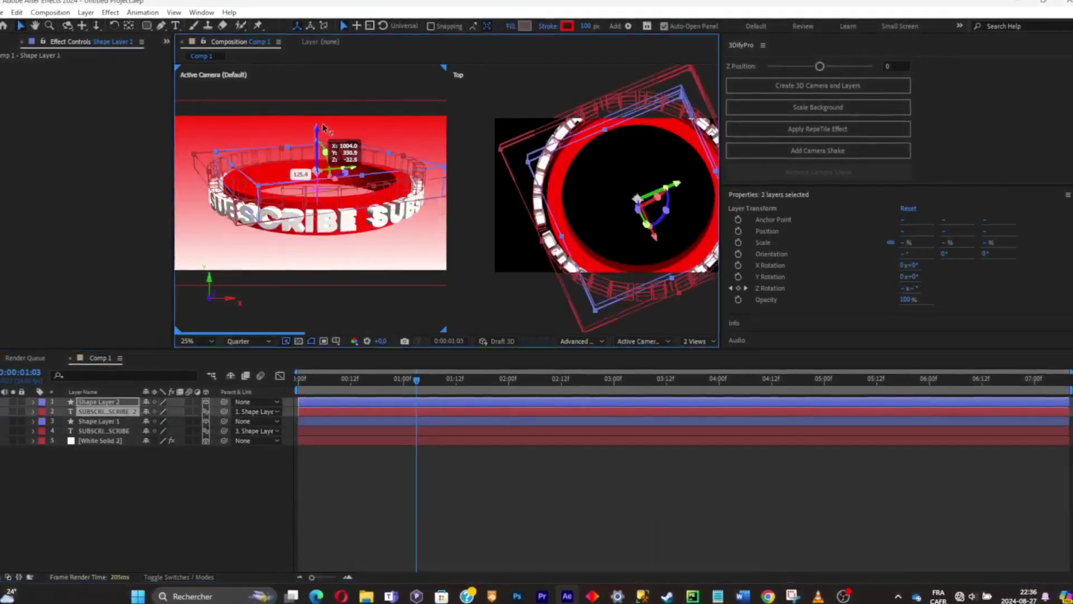
pyautogui.moveTo(320, 142); pyautogui.dragTo(330, 105)
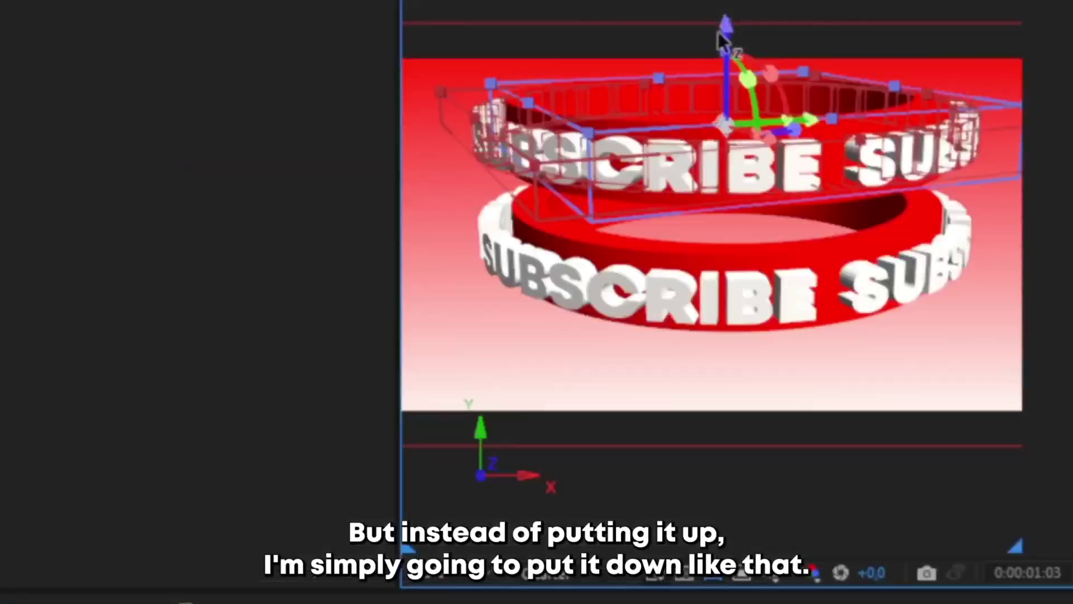
pyautogui.moveTo(320, 122); pyautogui.dragTo(320, 121)
pyautogui.moveTo(730, 72); pyautogui.dragTo(769, 230)
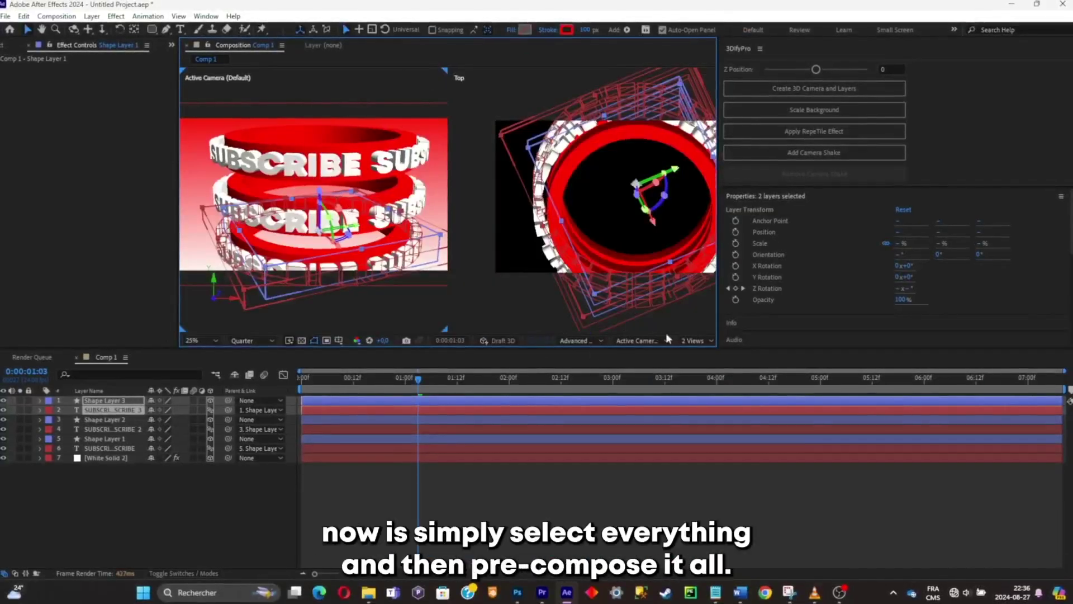
# - Return the composition to a single view and pre-compose all seven layers
pyautogui.click(685, 337)
pyautogui.click(693, 351)
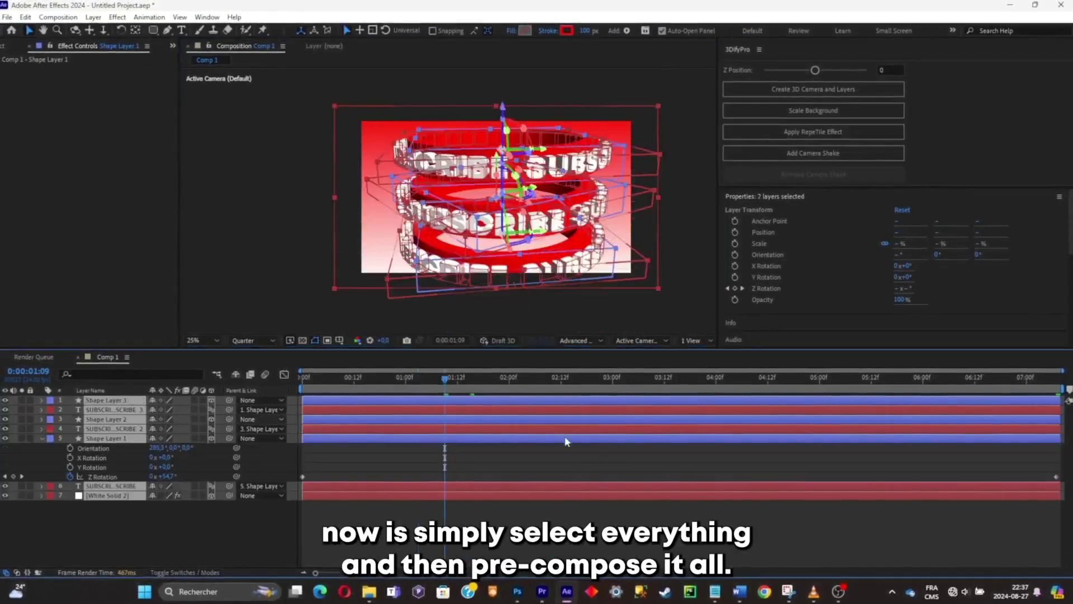
pyautogui.hotkey('ctrl', 'shift', 'c')
pyautogui.click(599, 437)
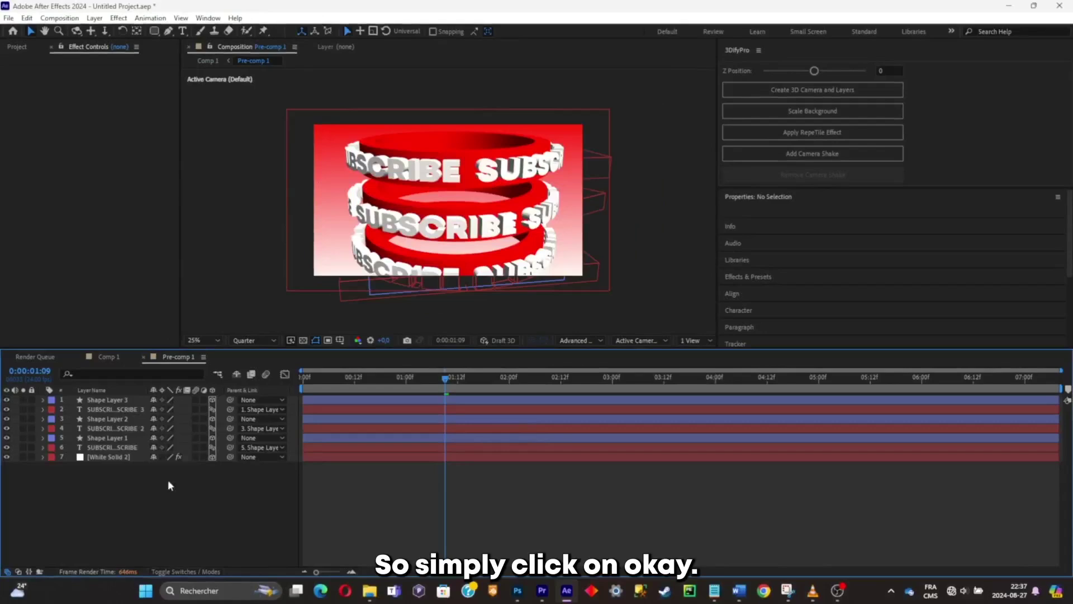
# - Apply Brightness & Contrast to the pre-comp layer in Comp 1, with Brightness at -87 and Contrast at -90
pyautogui.click(123, 360)
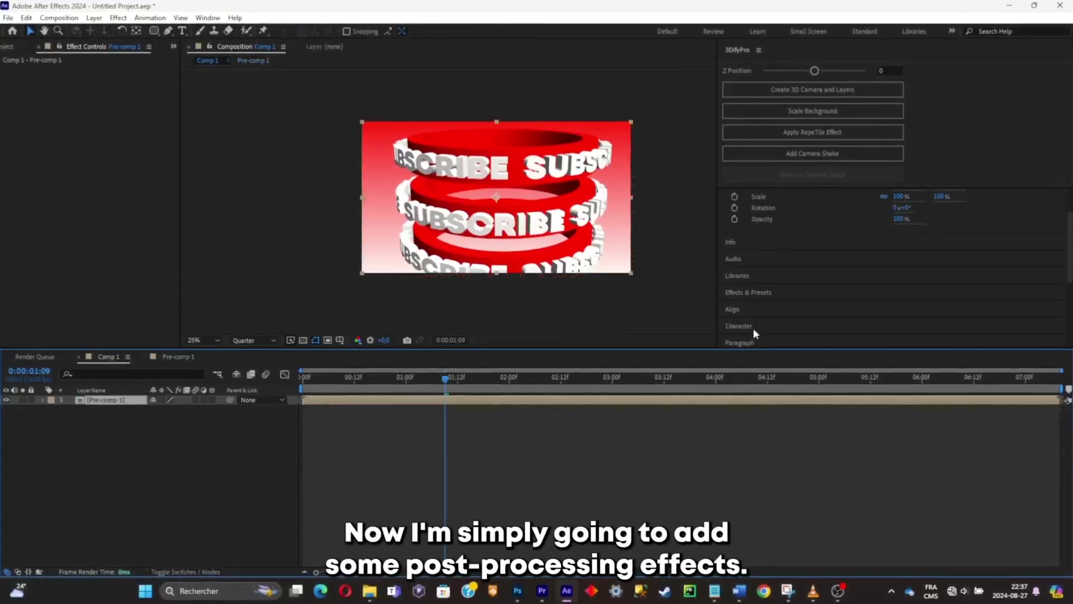
pyautogui.click(752, 295)
pyautogui.click(753, 231)
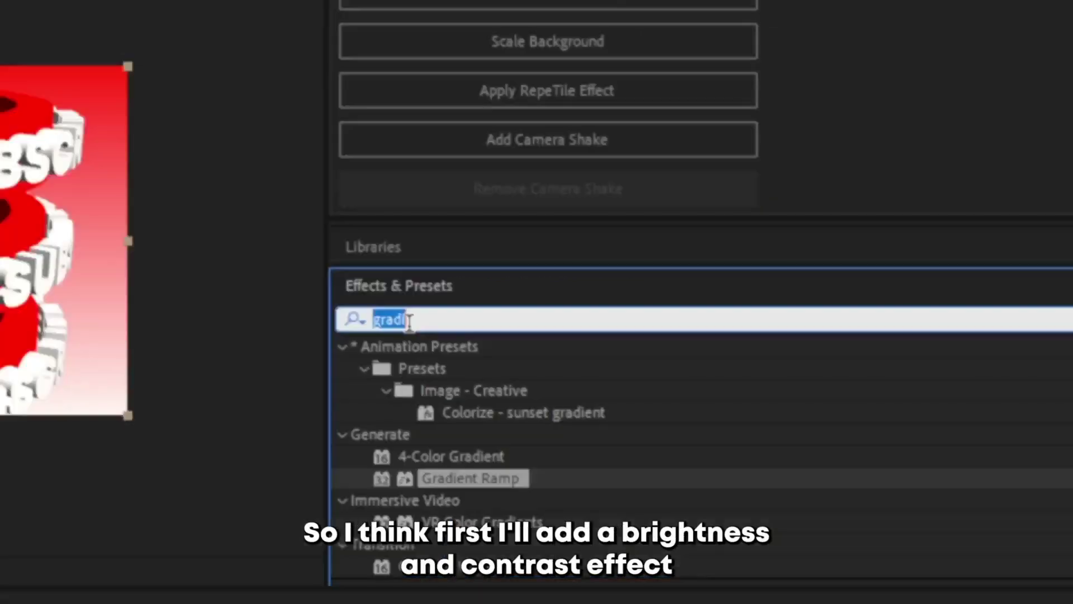
pyautogui.write('contr')
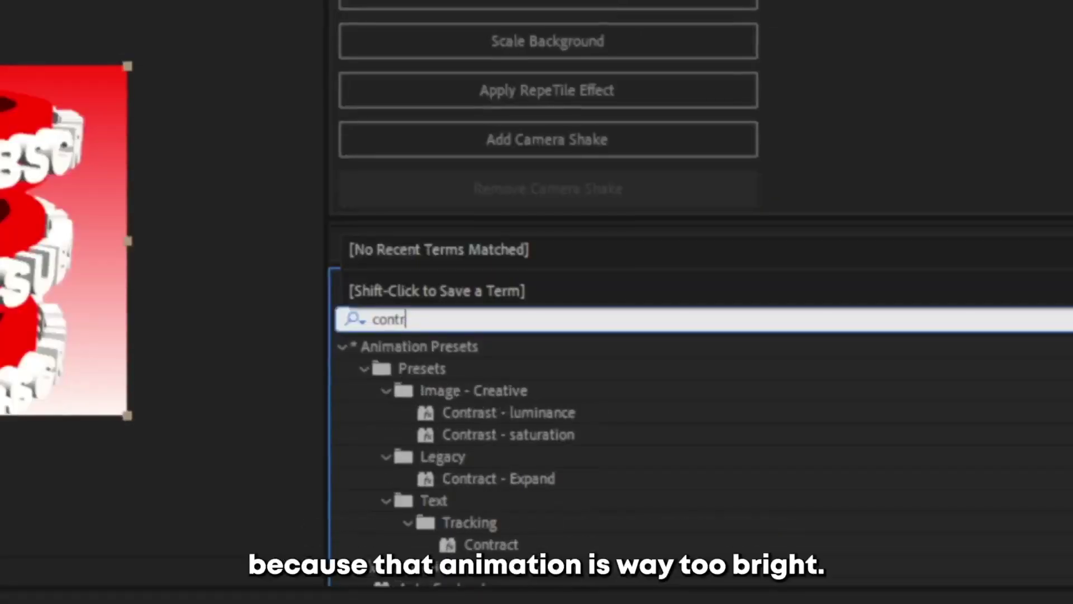
pyautogui.write('as')
pyautogui.doubleClick(492, 500)
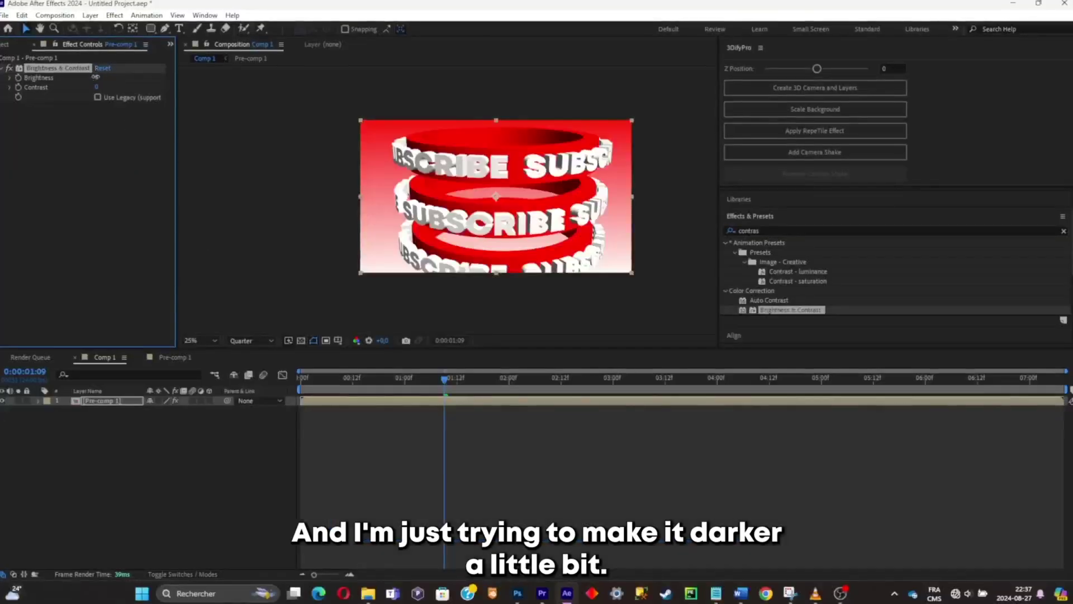
pyautogui.moveTo(95, 77); pyautogui.dragTo(49, 84)
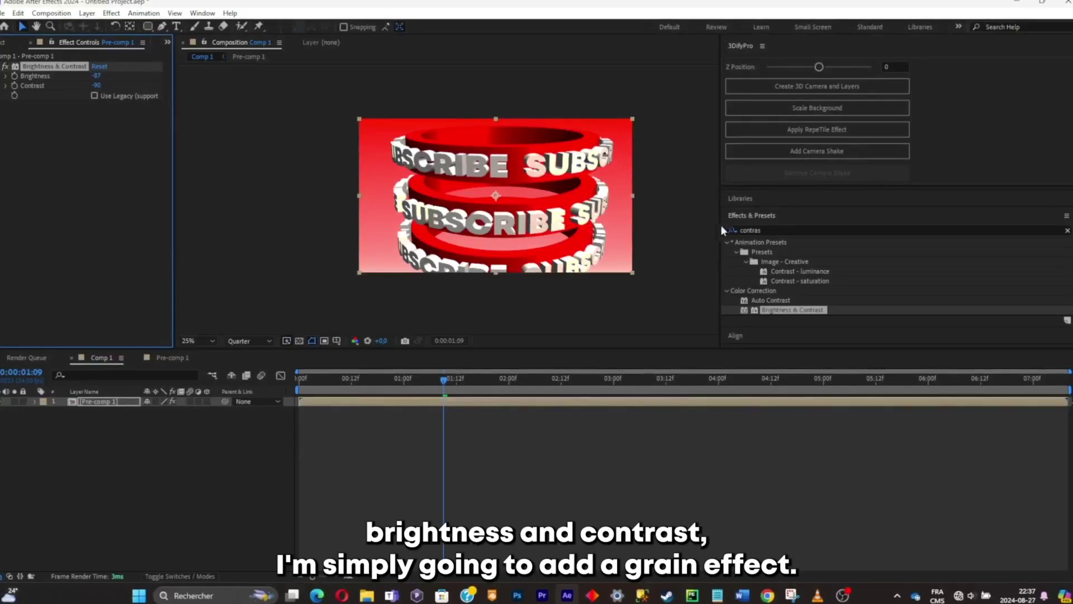
# - Apply Add Grain to the pre-comp layer with Viewing Mode set to Final Output and Intensity raised to 5,900
pyautogui.click(751, 230)
pyautogui.write('ggrain')
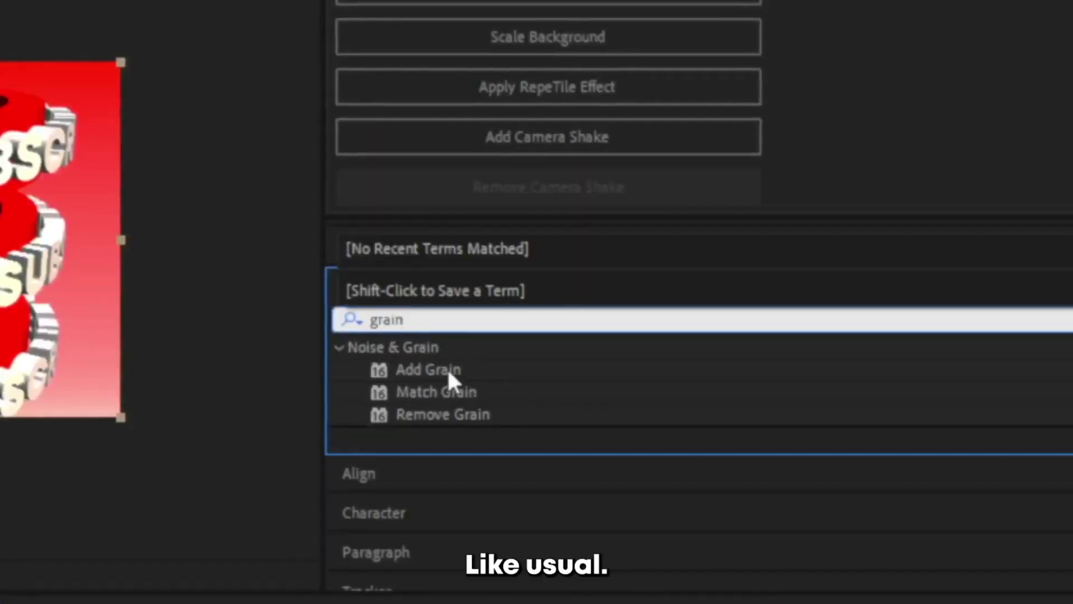
pyautogui.doubleClick(445, 372)
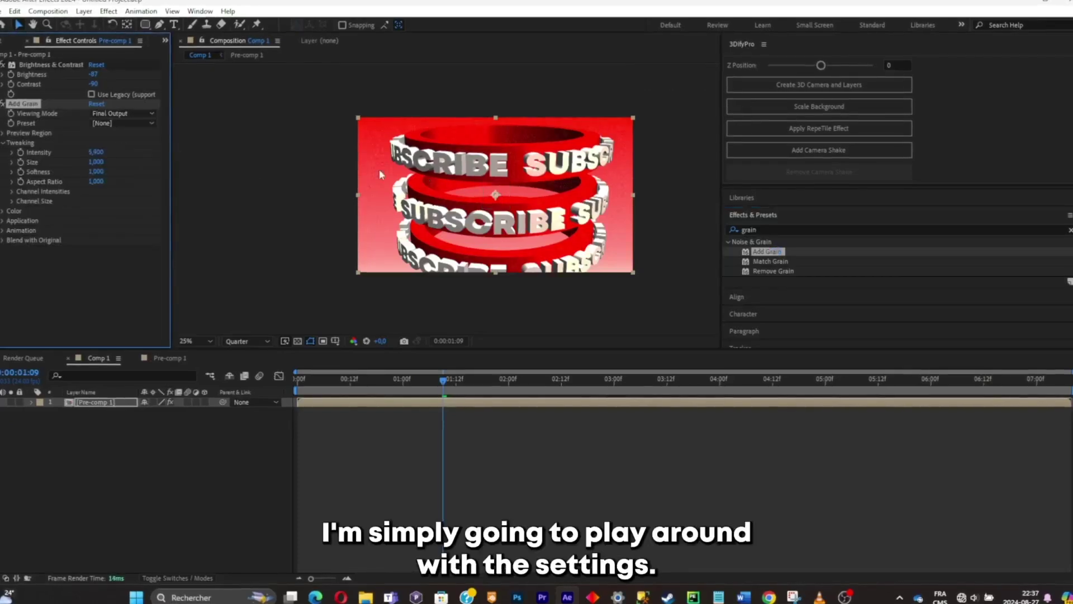
pyautogui.click(418, 414)
# - Generate a glow over the composition with the productioncrate-glow script, and adjust the Threshold and Intensity in its Glow Controls
pyautogui.click(1, 10)
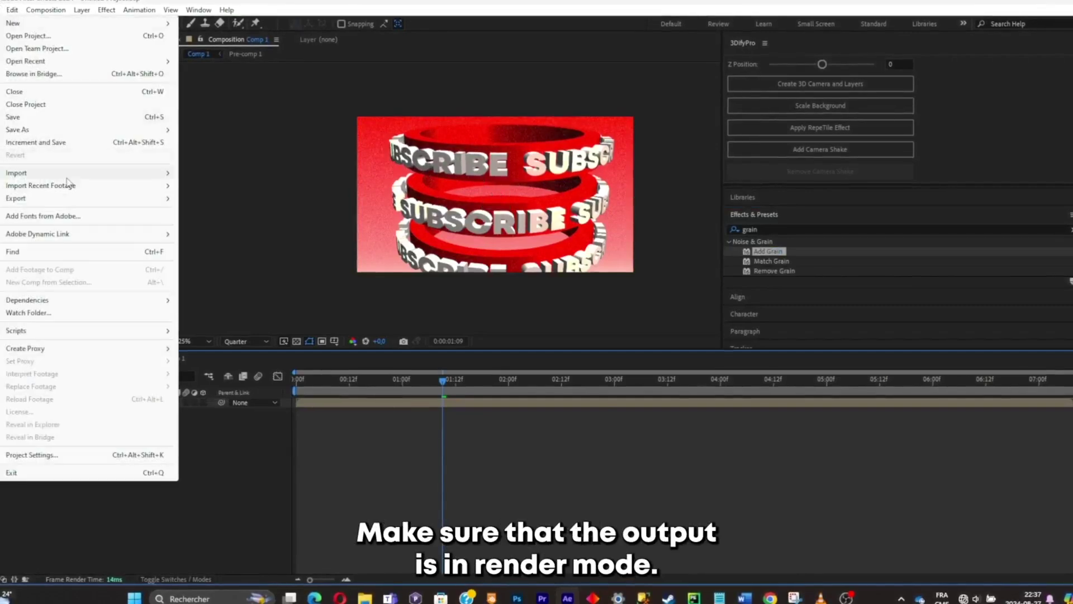
pyautogui.moveTo(66, 333)
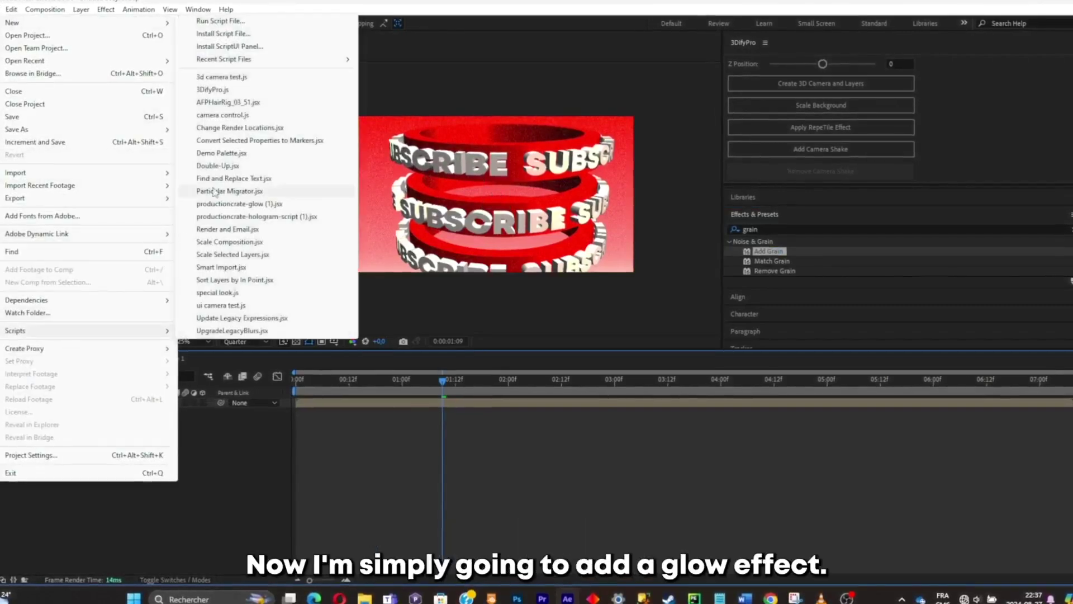
pyautogui.click(239, 204)
pyautogui.click(528, 375)
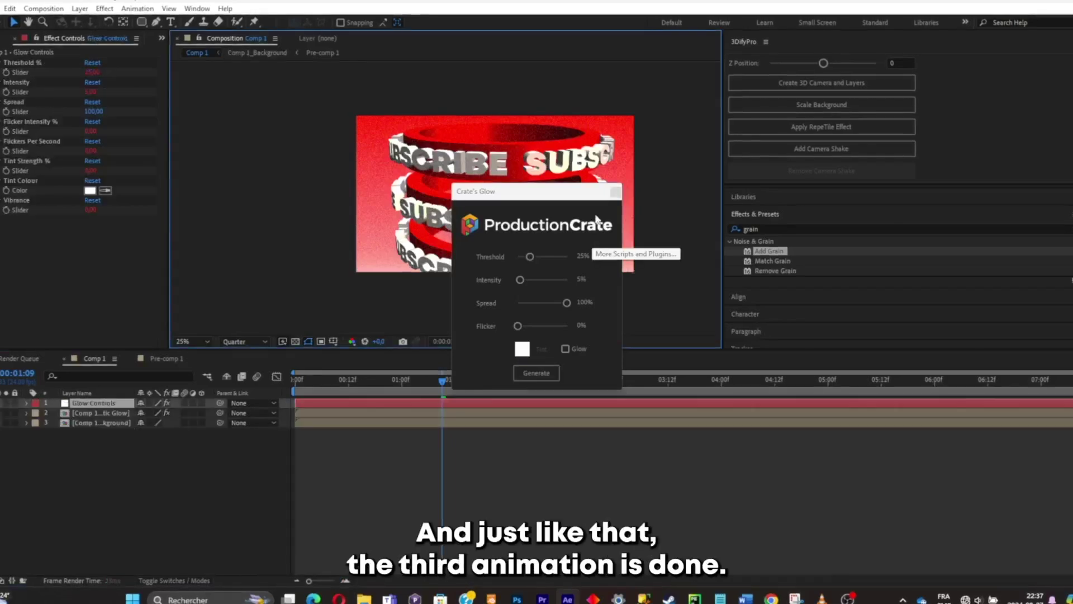
pyautogui.click(615, 192)
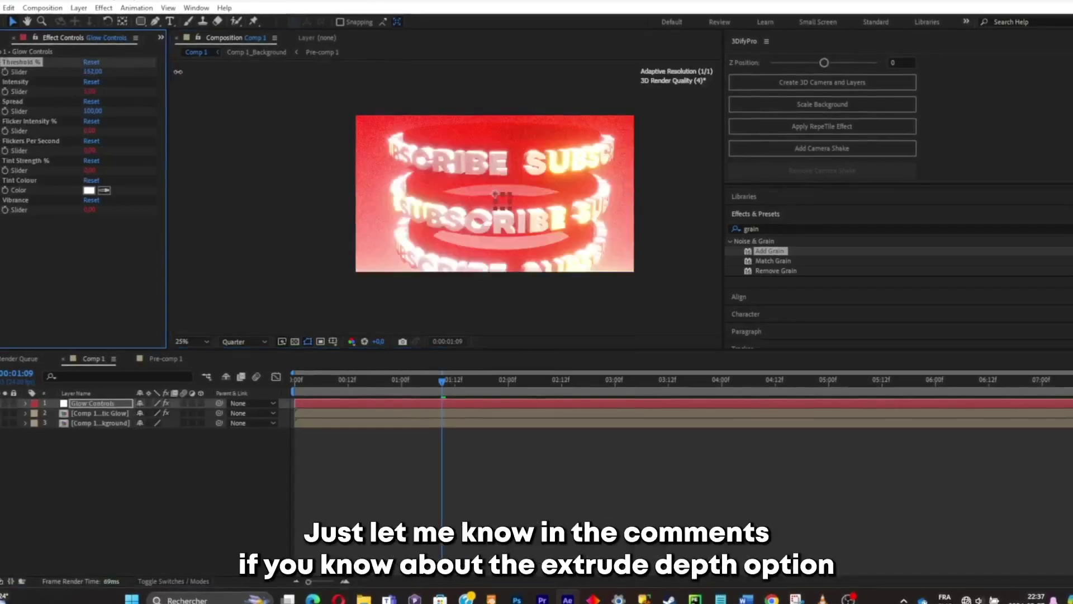
pyautogui.moveTo(88, 91)
pyautogui.mouseDown()
pyautogui.moveTo(45, 90)
pyautogui.moveTo(68, 90)
pyautogui.mouseUp()
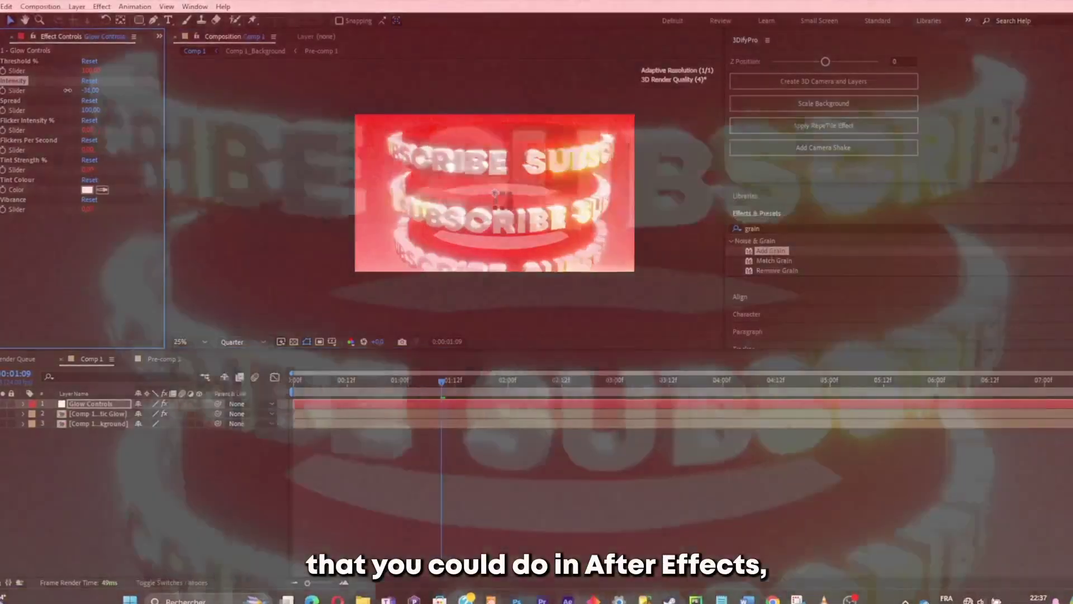
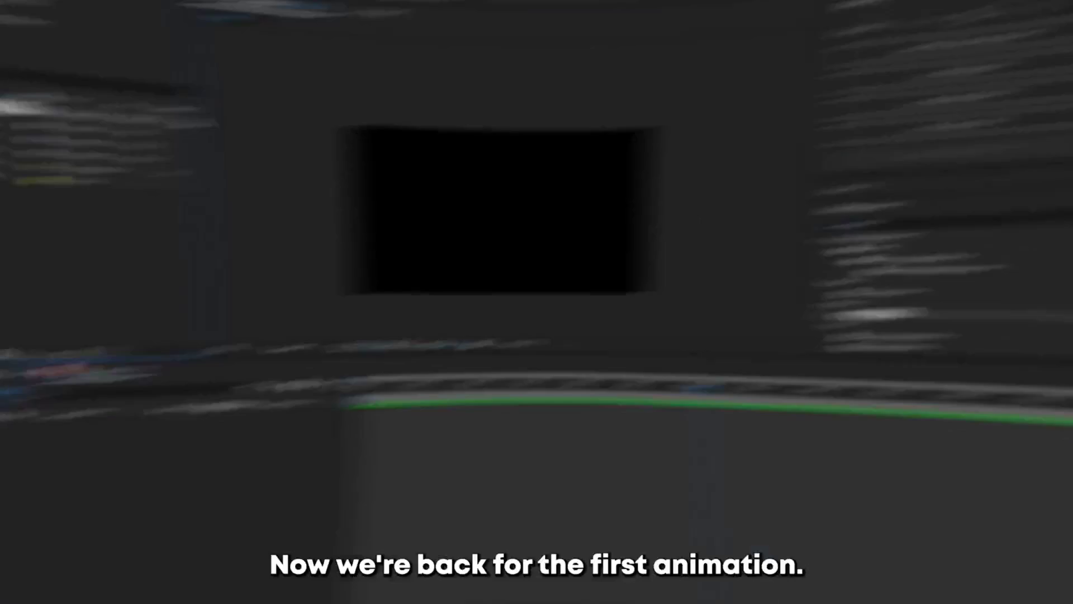
# - Add the card images 3.jpg, 9.jpg and 22.jpg to Comp 1, with 22.jpg as the top layer
pyautogui.moveTo(27, 148); pyautogui.dragTo(80, 446)
pyautogui.moveTo(28, 170); pyautogui.dragTo(125, 397)
pyautogui.moveTo(29, 180); pyautogui.dragTo(128, 400)
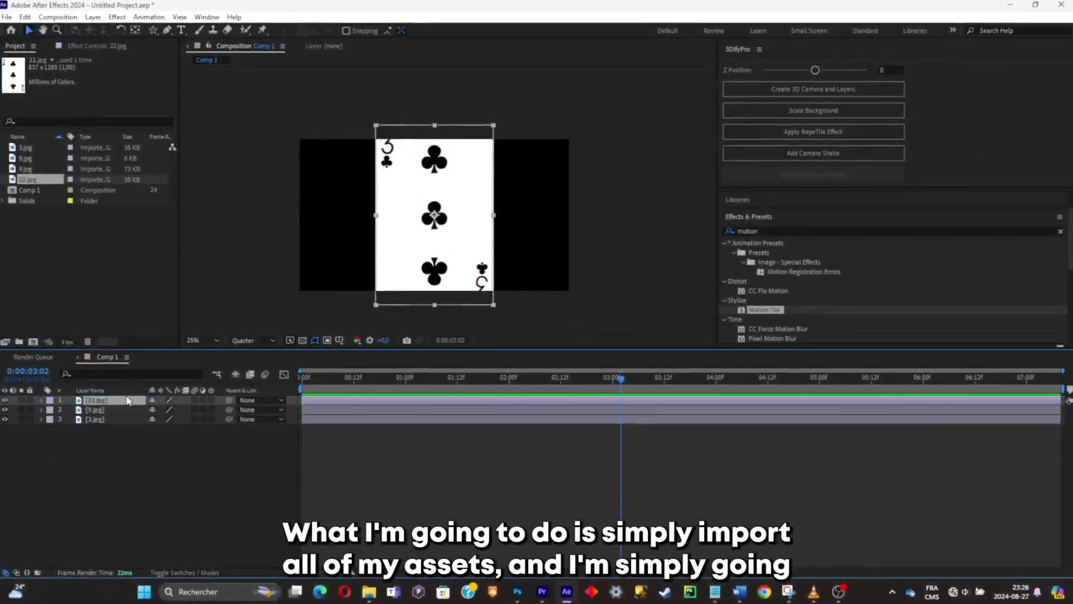
# - Parent the 9.jpg and 3.jpg layers to the 22.jpg layer in Comp 1
pyautogui.click(116, 432)
pyautogui.click(120, 419)
pyautogui.keyDown('shift'); pyautogui.click(130, 411); pyautogui.keyUp('shift')
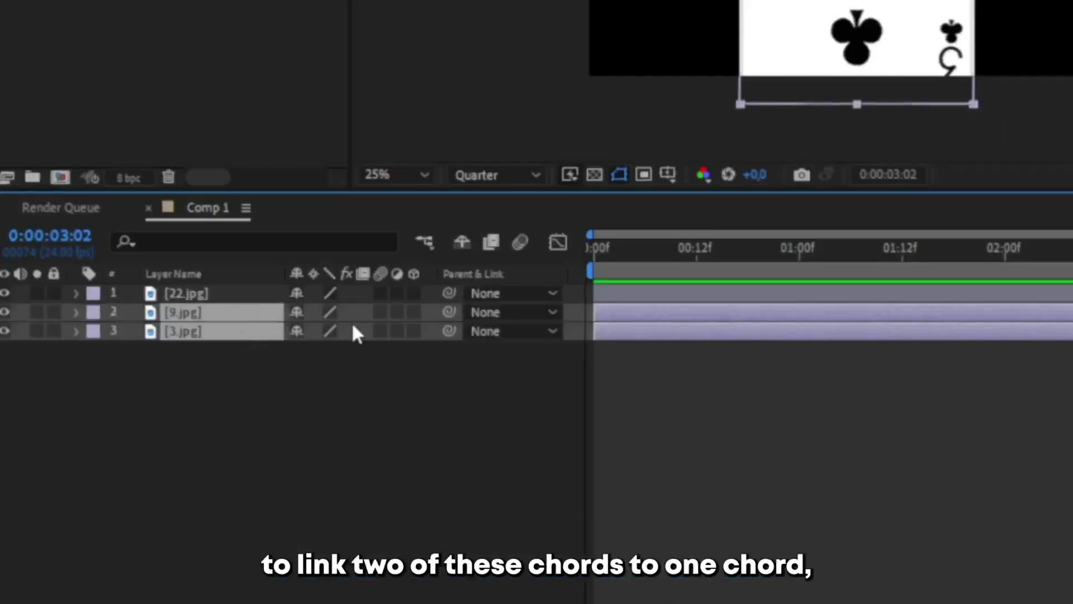
pyautogui.moveTo(447, 328); pyautogui.dragTo(240, 296)
# - Scale the parent layer 22.jpg down and move it into the composition's upper-left corner at position 260, 360
pyautogui.click(240, 296)
pyautogui.press('s')
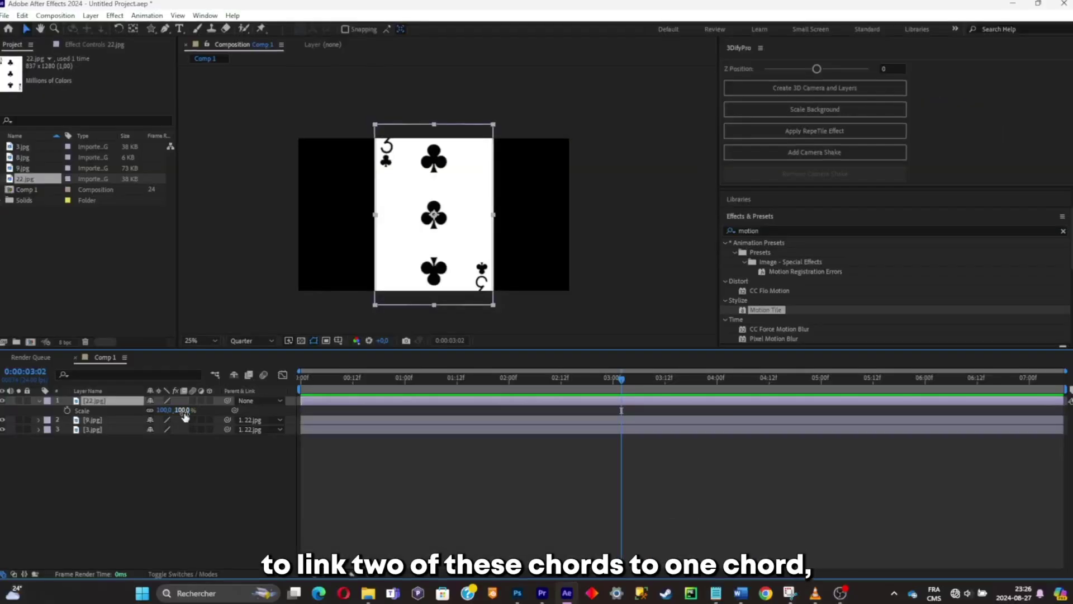
pyautogui.moveTo(185, 416); pyautogui.dragTo(161, 412)
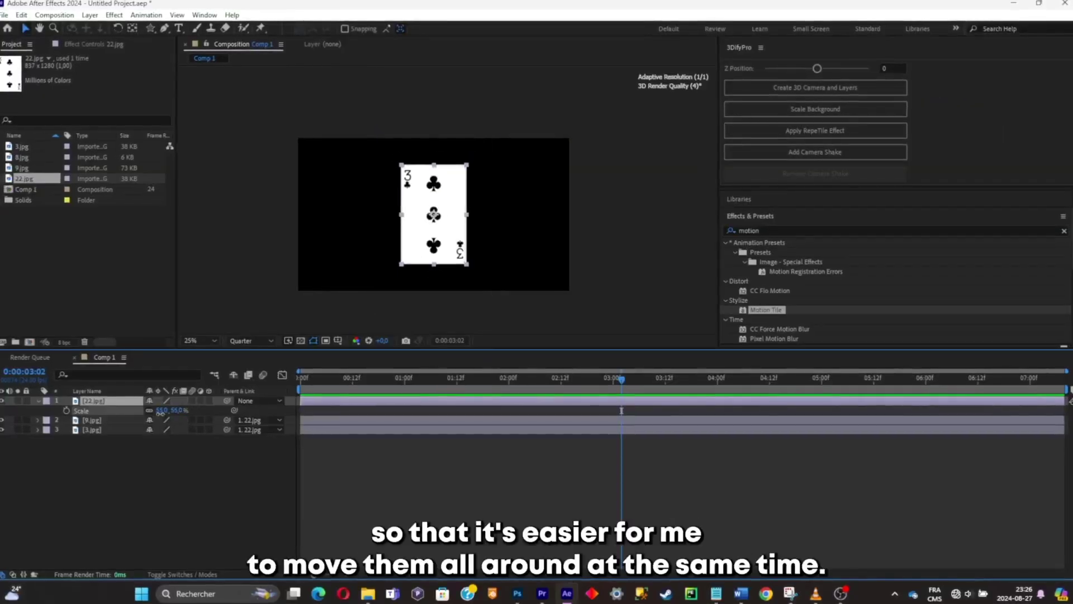
pyautogui.press('p')
pyautogui.moveTo(430, 234); pyautogui.dragTo(326, 216)
# - Place the 9.jpg card directly to the right of 22.jpg, and the 3.jpg card directly to the right of 9.jpg
pyautogui.click(111, 420)
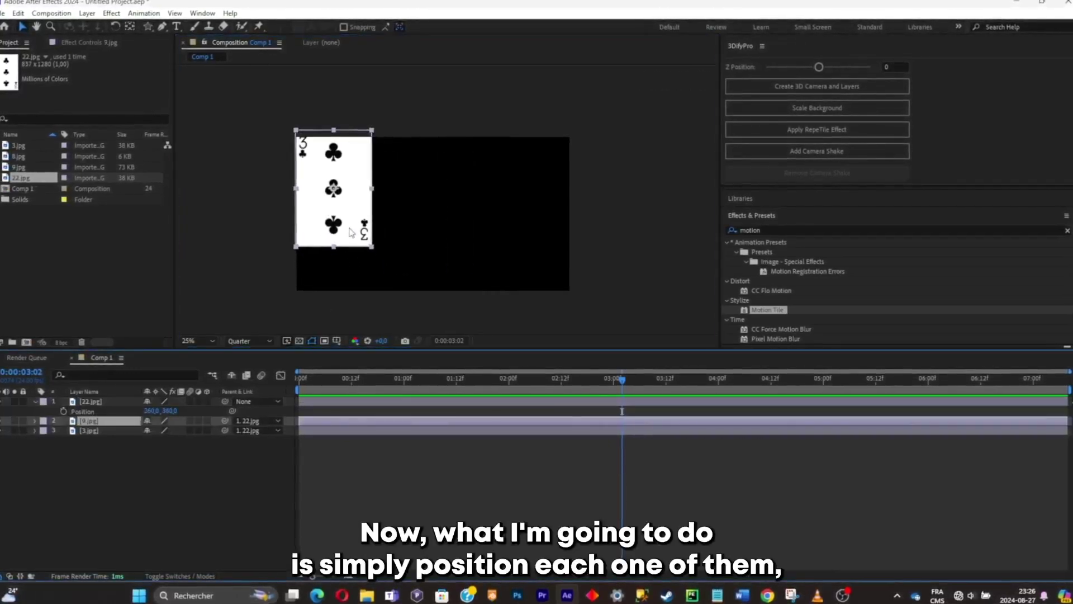
pyautogui.moveTo(351, 232); pyautogui.dragTo(426, 237)
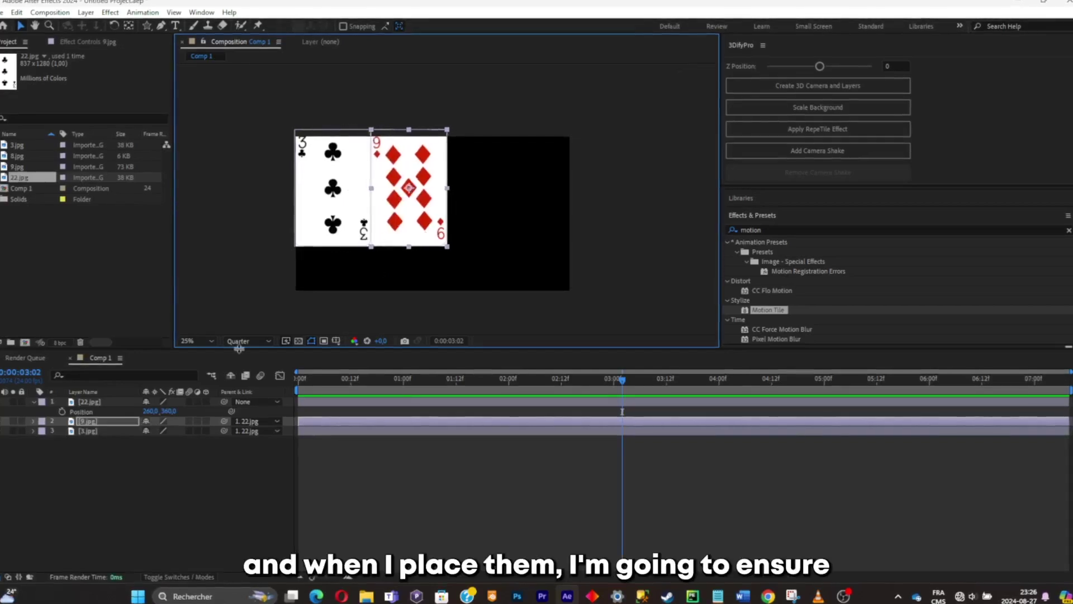
pyautogui.click(92, 431)
pyautogui.moveTo(355, 236); pyautogui.dragTo(501, 237)
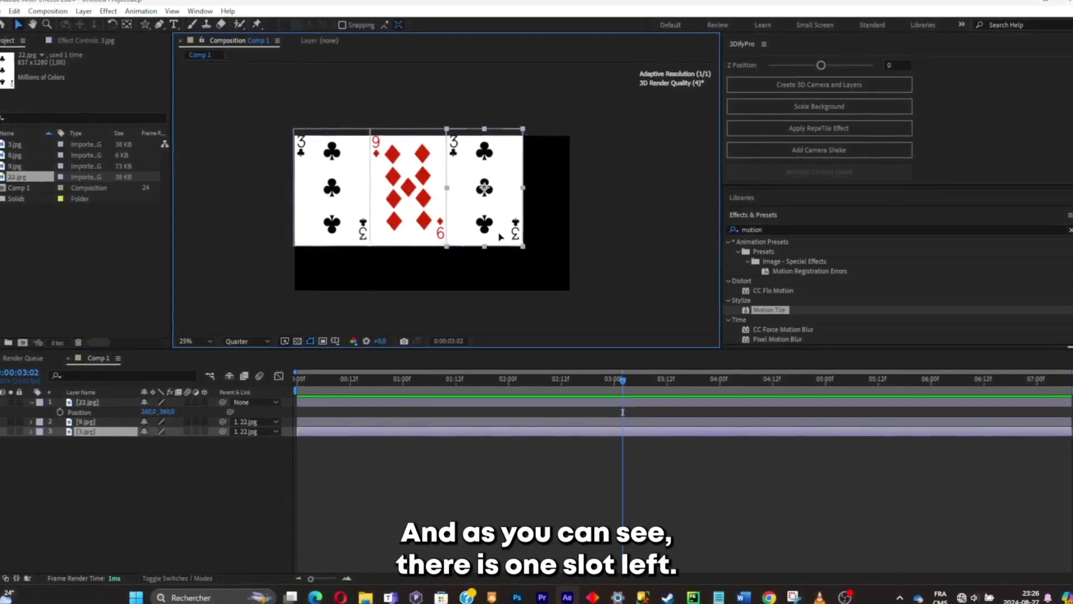
# - Duplicate the 9.jpg layer, parent the copy to 22.jpg, and place it right of 3.jpg as the fourth card
pyautogui.click(93, 421)
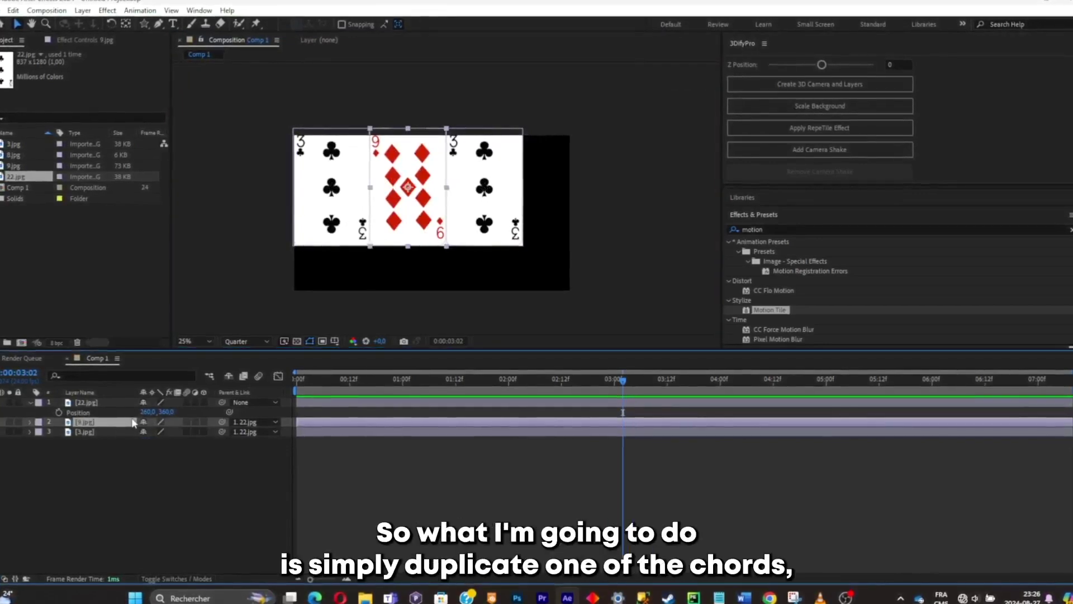
pyautogui.hotkey('ctrl', 'd')
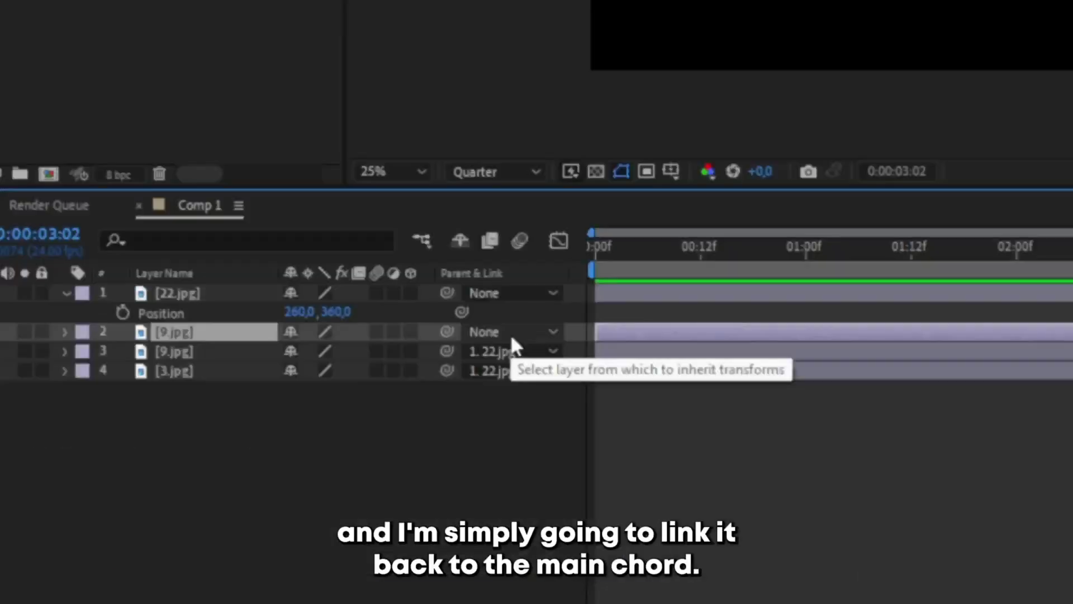
pyautogui.click(255, 423)
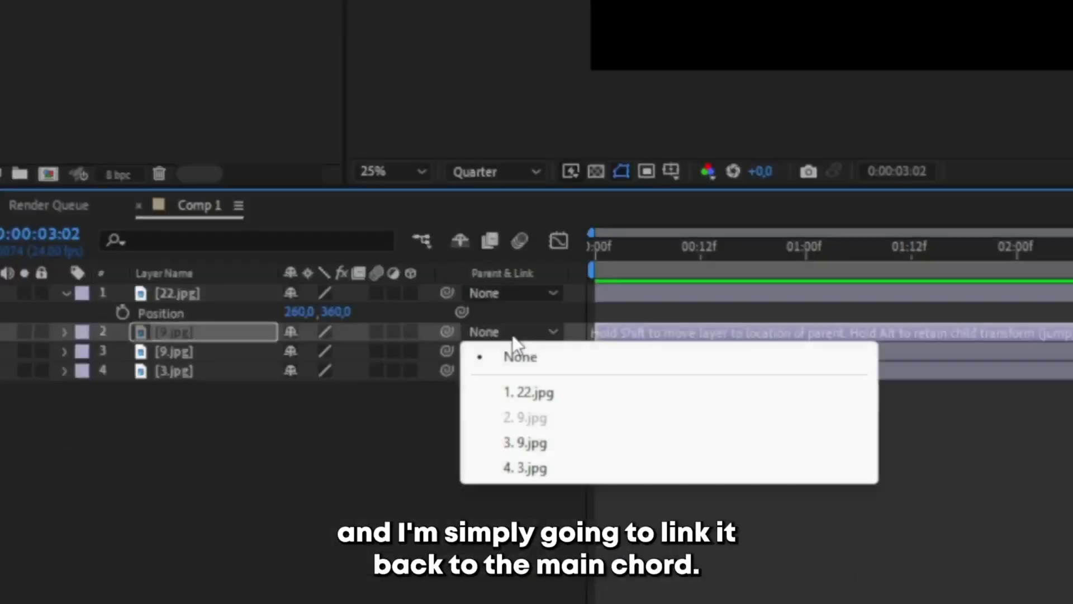
pyautogui.click(545, 399)
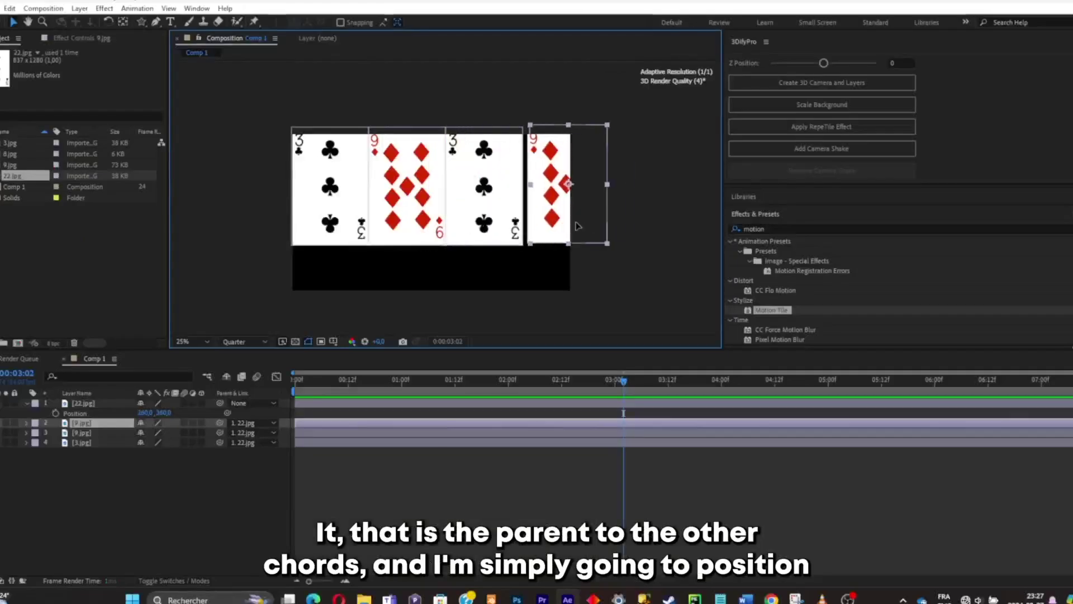
pyautogui.moveTo(578, 225); pyautogui.dragTo(558, 227)
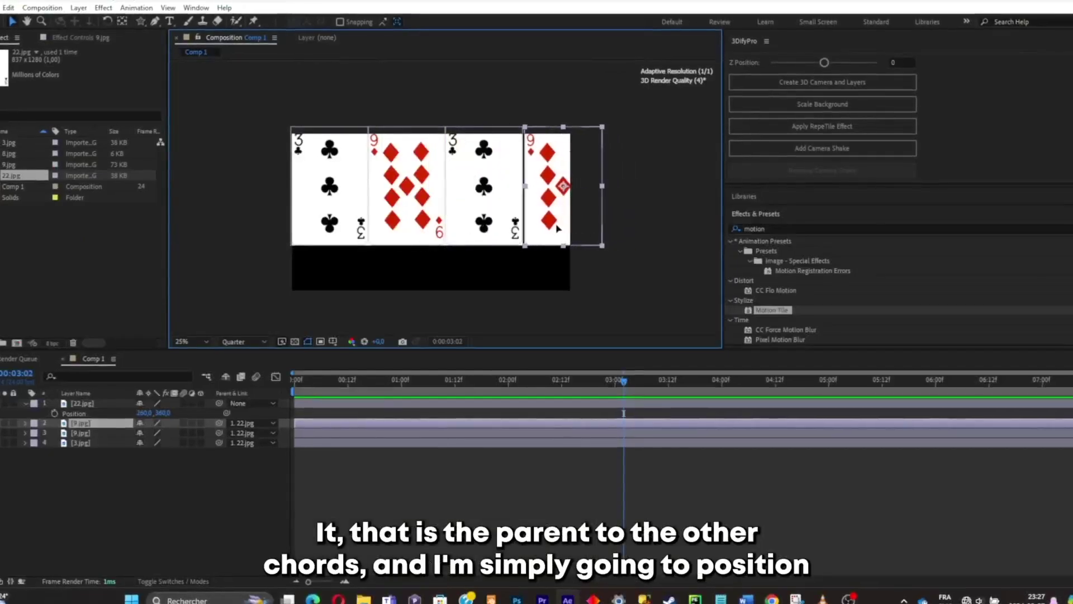
# - Apply the Motion Tile effect to the 22.jpg layer
pyautogui.click(108, 403)
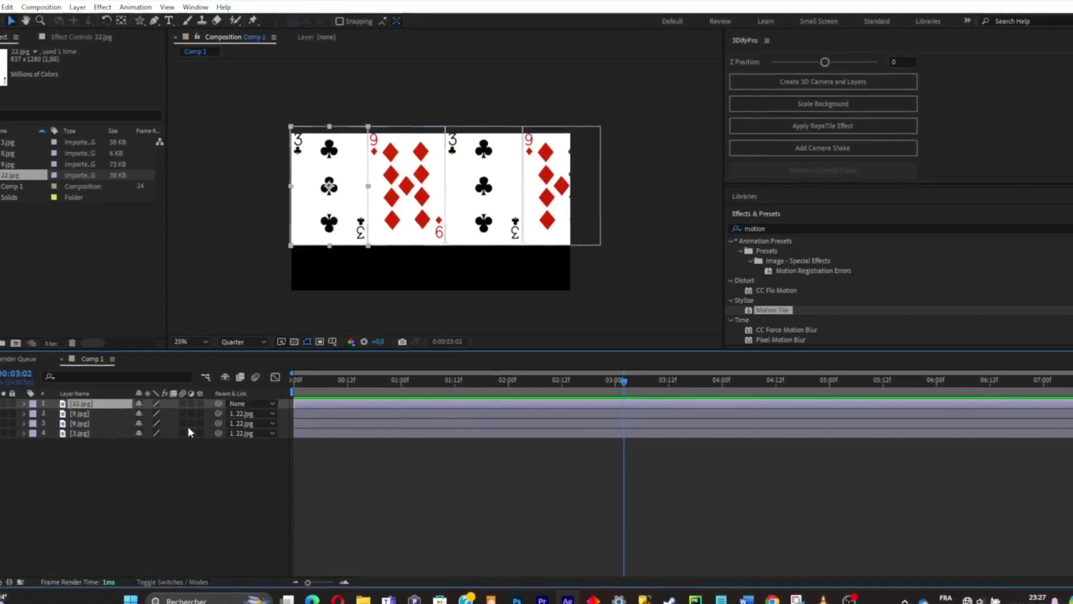
pyautogui.click(823, 227)
pyautogui.press('BackSpace')
pyautogui.press('BackSpace')
pyautogui.press('BackSpace')
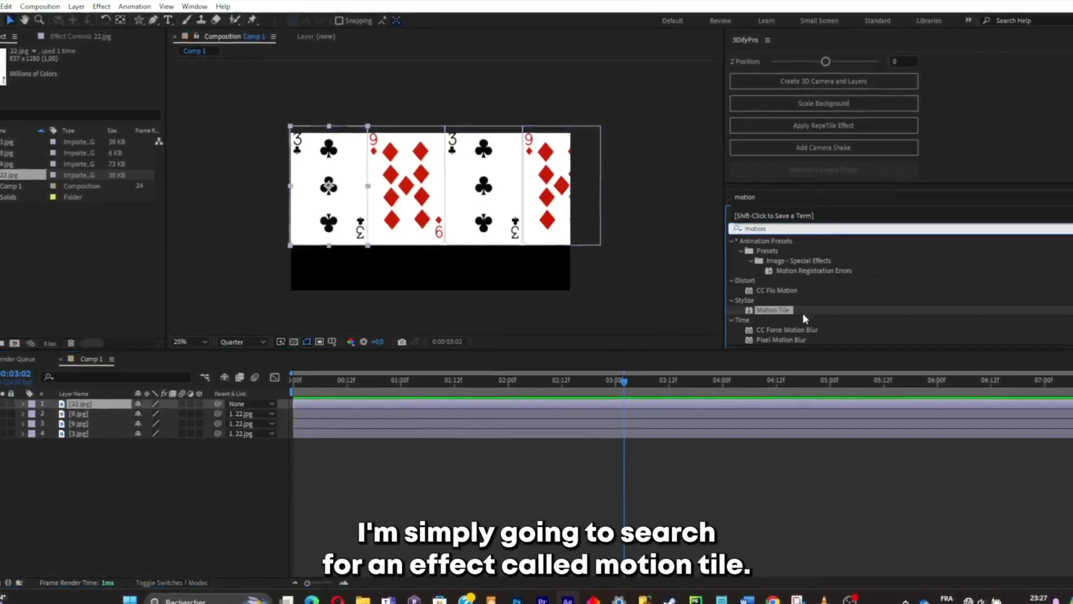
pyautogui.moveTo(778, 311); pyautogui.dragTo(329, 223)
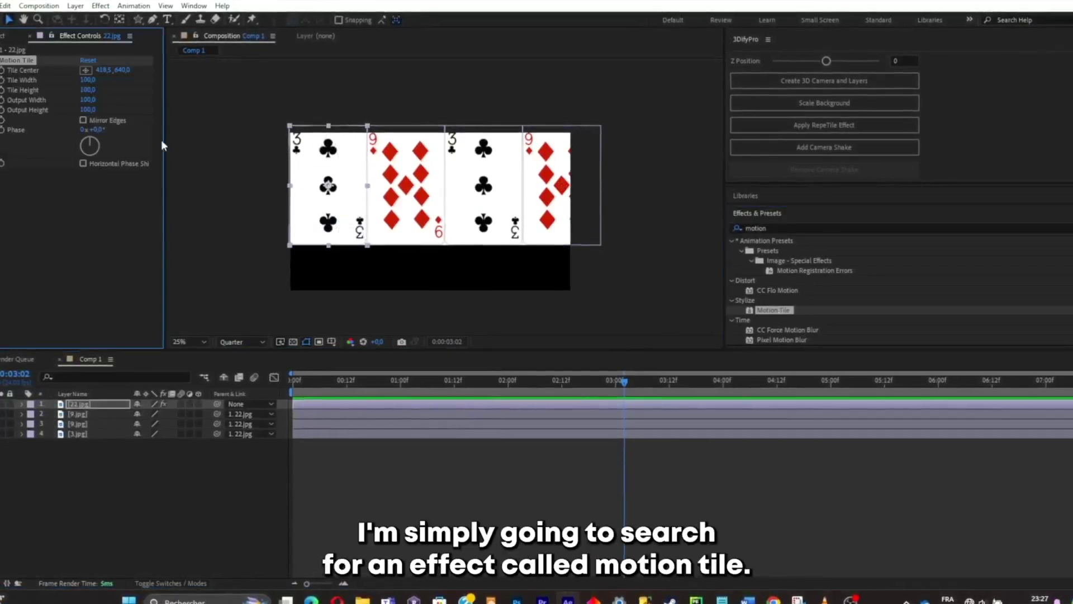
# - Animate Motion Tile's Tile Center on 22.jpg with keyframes on the first and last frames, increasing its Y value, and preview the scrolling
pyautogui.moveTo(123, 70); pyautogui.dragTo(701, 92)
pyautogui.click(497, 382)
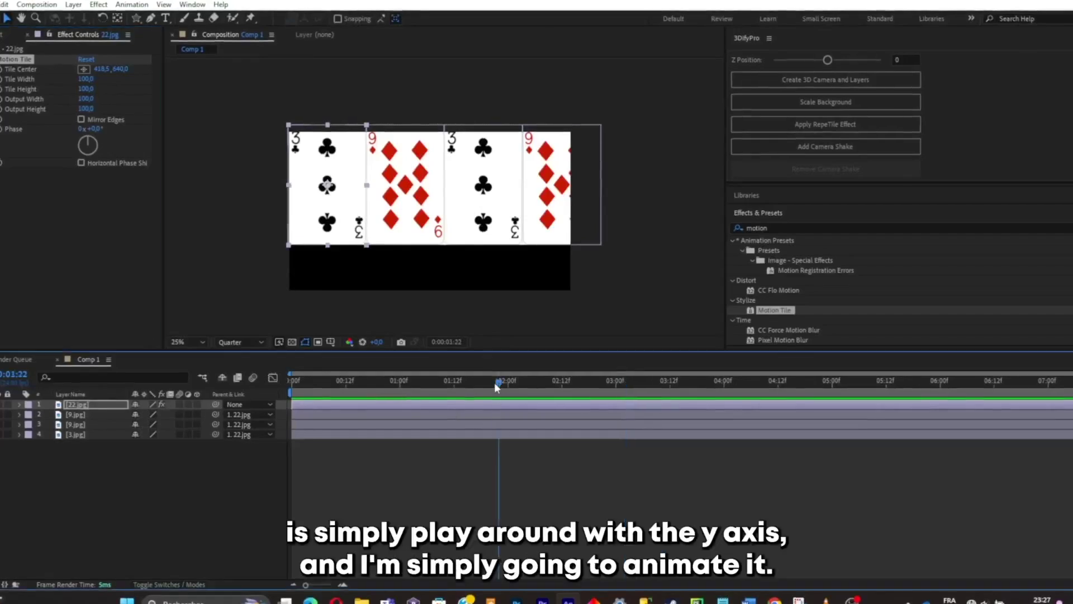
pyautogui.click(0, 69)
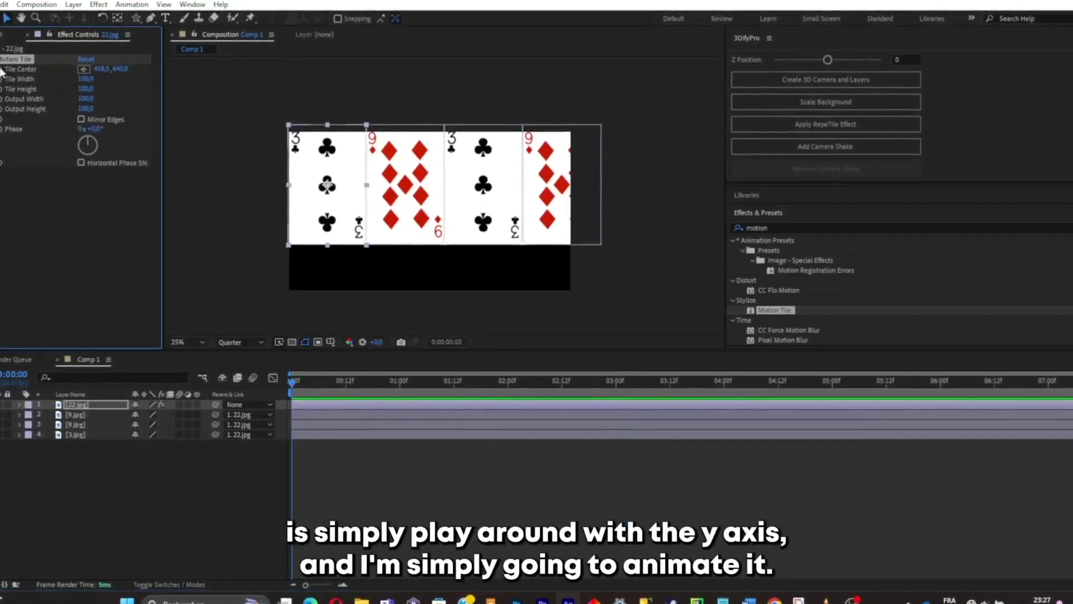
pyautogui.press('u')
pyautogui.moveTo(435, 384); pyautogui.dragTo(695, 393)
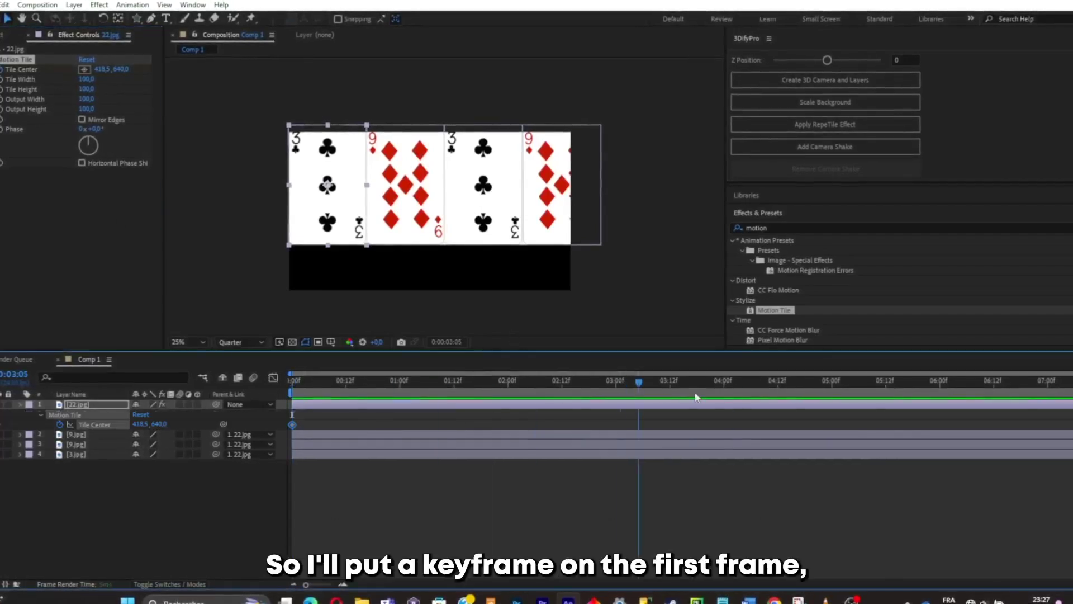
pyautogui.moveTo(114, 76); pyautogui.dragTo(134, 76)
pyautogui.press('space')
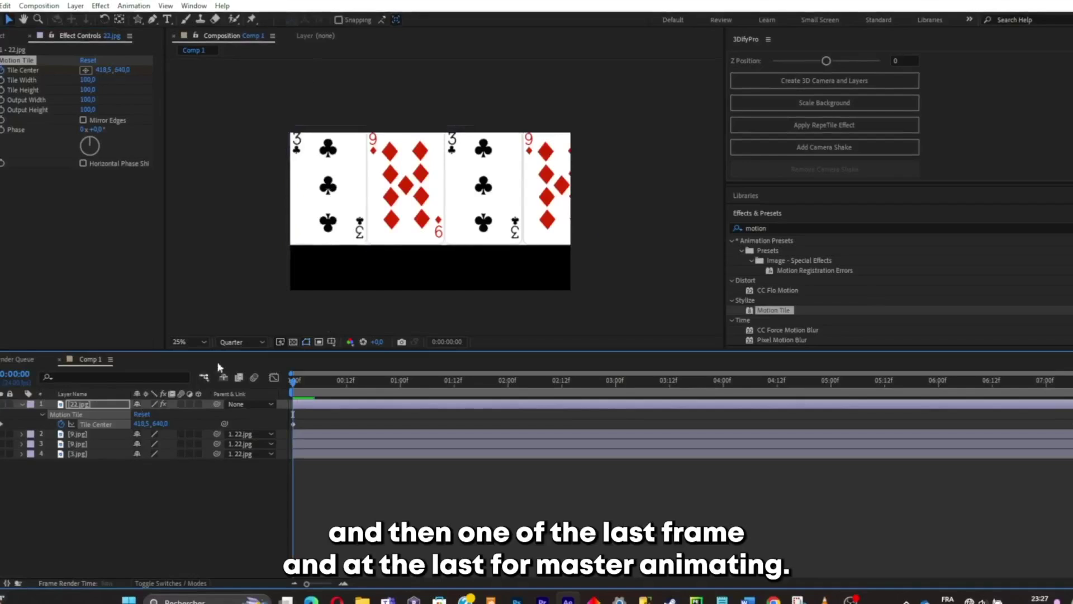
pyautogui.press('space')
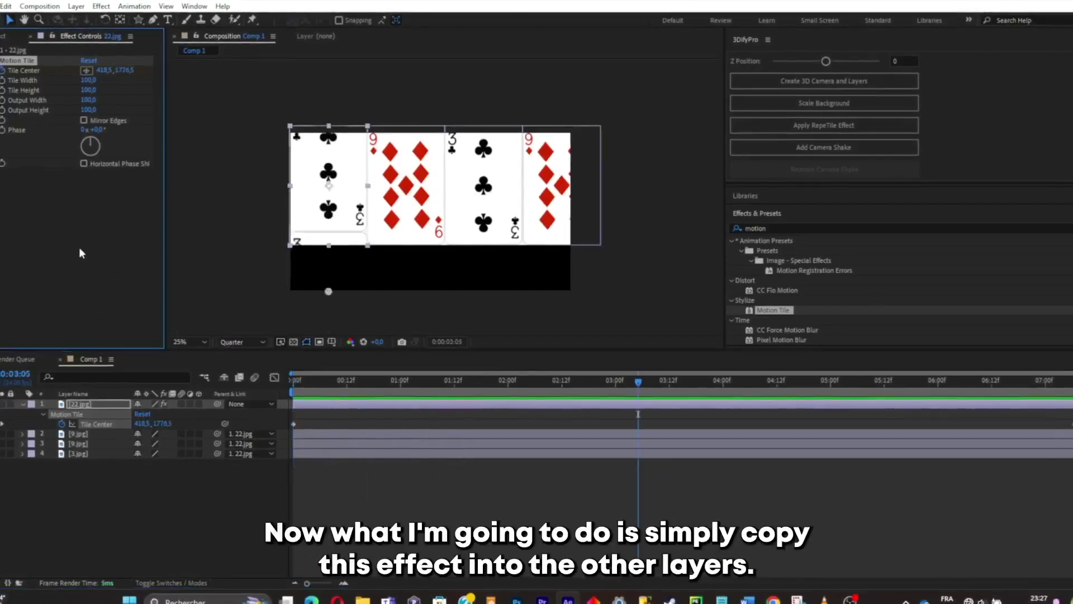
# - Paste the animated Motion Tile effect onto both 9.jpg layers and the 3.jpg layer from the first frame
pyautogui.click(118, 435)
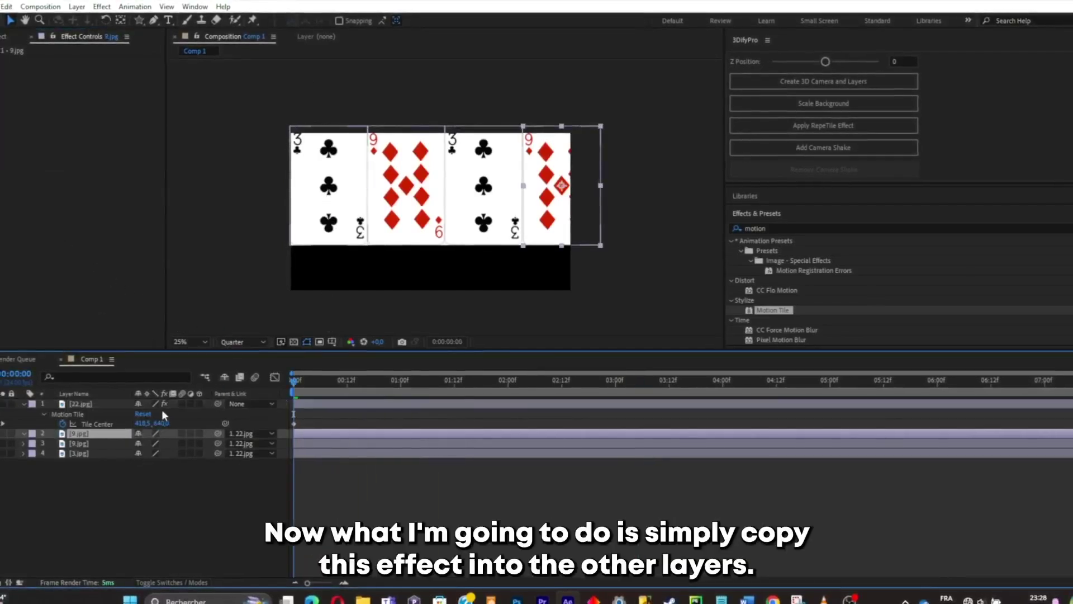
pyautogui.hotkey('ctrl', 'v')
pyautogui.click(95, 463)
pyautogui.hotkey('ctrl', 'v')
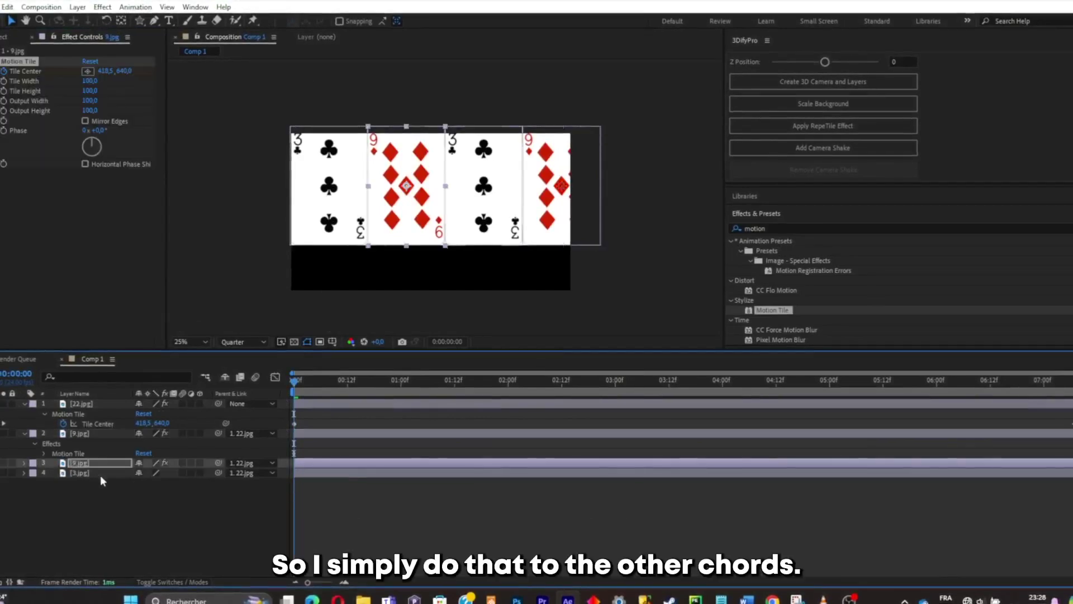
pyautogui.click(99, 473)
pyautogui.hotkey('ctrl', 'v')
# - At 0:00:07:07, set the Tile Center Y value to 2936 on the fourth card and 4749 on the second card
pyautogui.moveTo(347, 384); pyautogui.dragTo(522, 404)
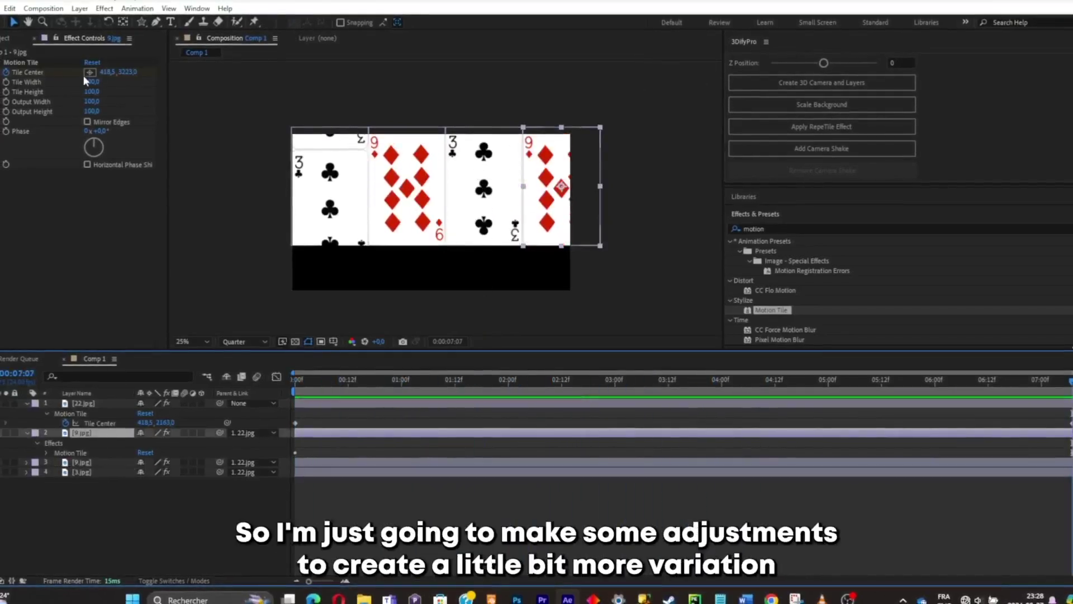
pyautogui.moveTo(126, 77); pyautogui.dragTo(36, 92)
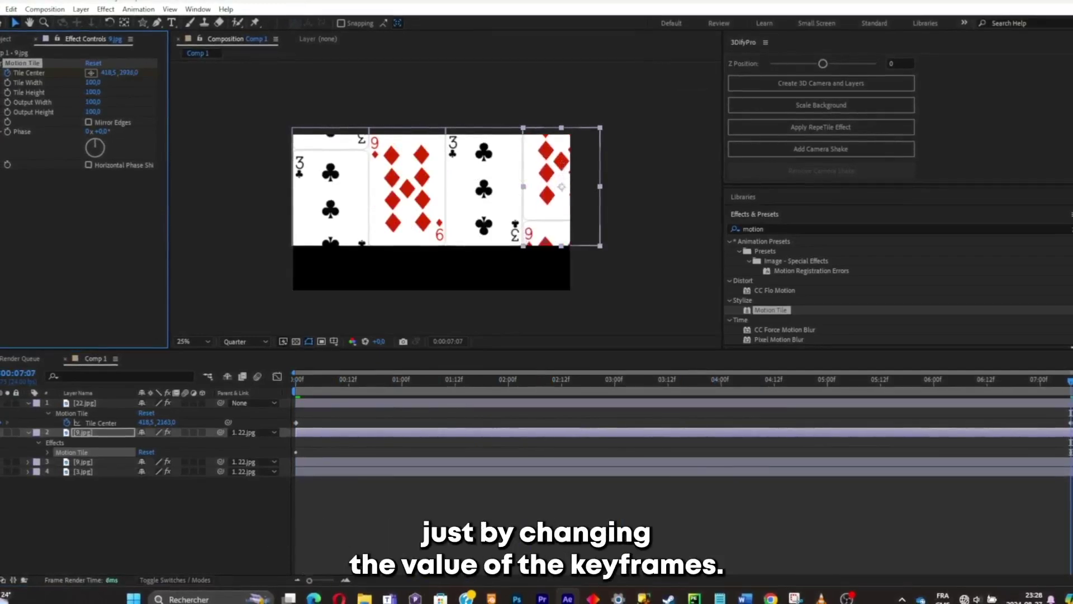
pyautogui.click(83, 463)
pyautogui.moveTo(130, 73); pyautogui.dragTo(163, 73)
# - Lower the Tile Center Y value on 3.jpg at 0:00:07:07 and preview the cards' scrolling from the start
pyautogui.click(103, 430)
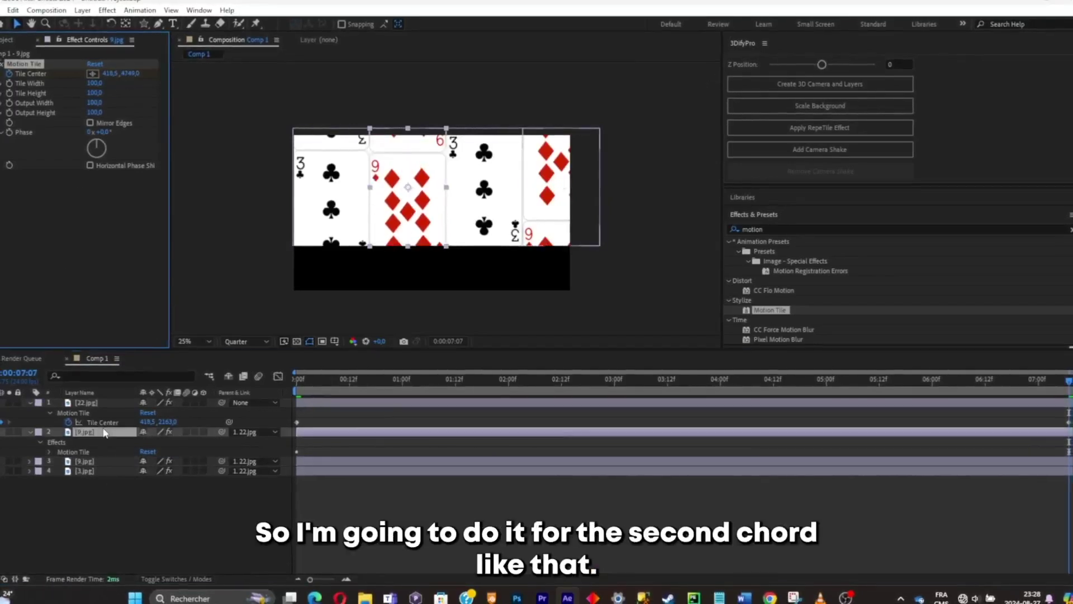
pyautogui.click(94, 469)
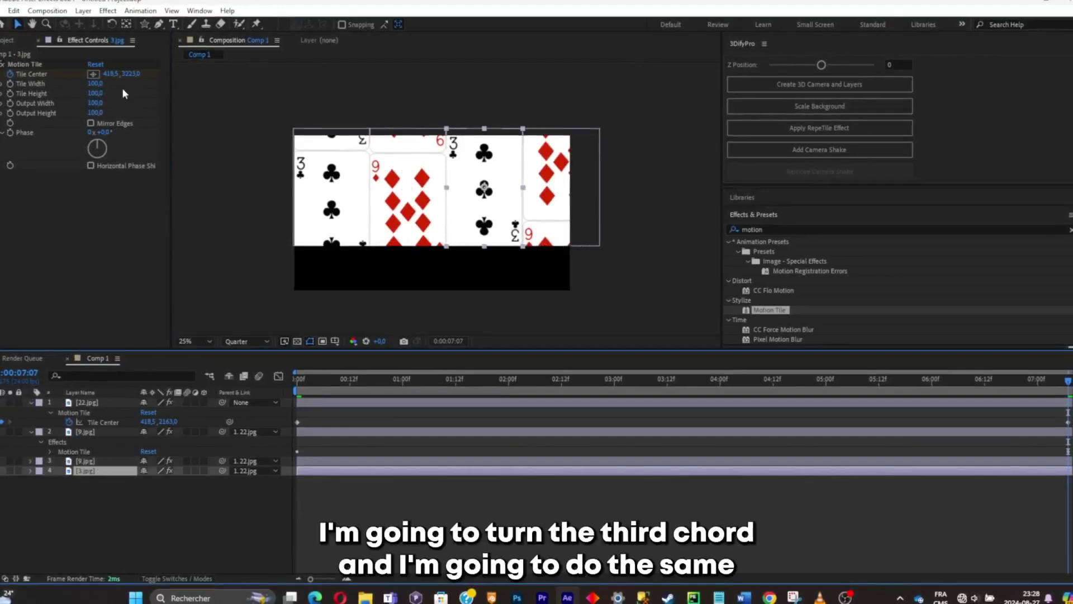
pyautogui.moveTo(127, 77); pyautogui.dragTo(125, 77)
pyautogui.moveTo(142, 92); pyautogui.dragTo(5, 156)
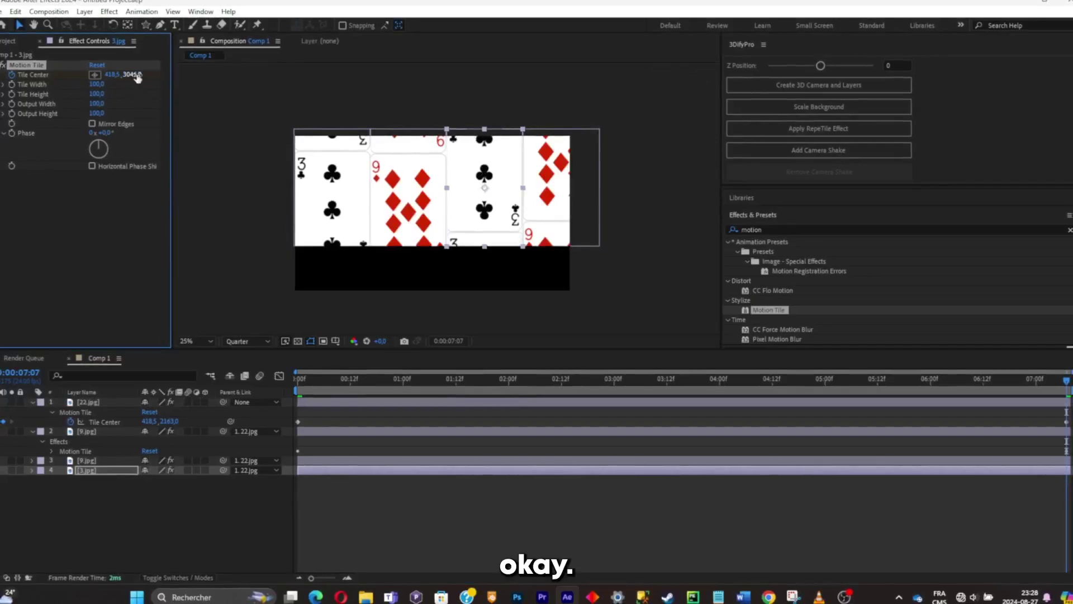
pyautogui.moveTo(460, 381); pyautogui.dragTo(184, 392)
pyautogui.press('space')
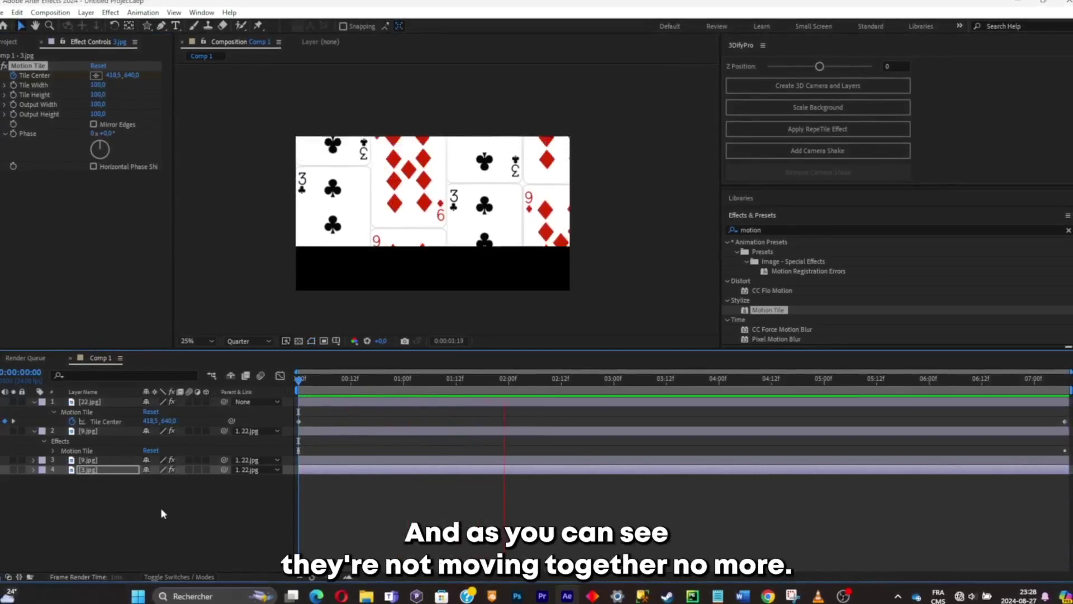
pyautogui.press('space')
# - Collapse the properties of all four card layers and turn every one of them into a 3D layer
pyautogui.hotkey('ctrl', 'a')
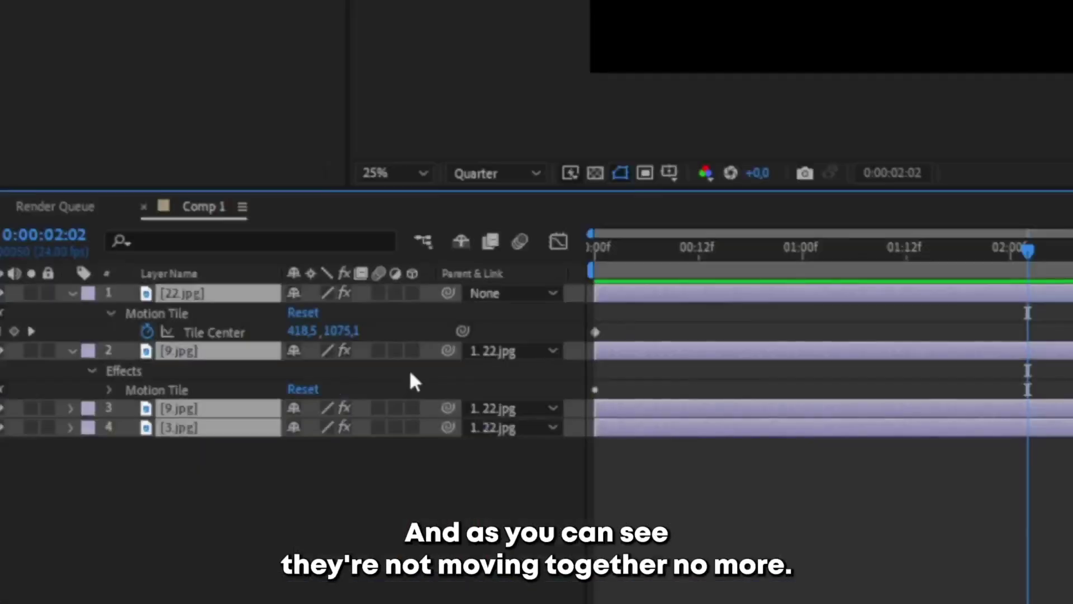
pyautogui.press('u')
pyautogui.click(195, 475)
pyautogui.click(412, 350)
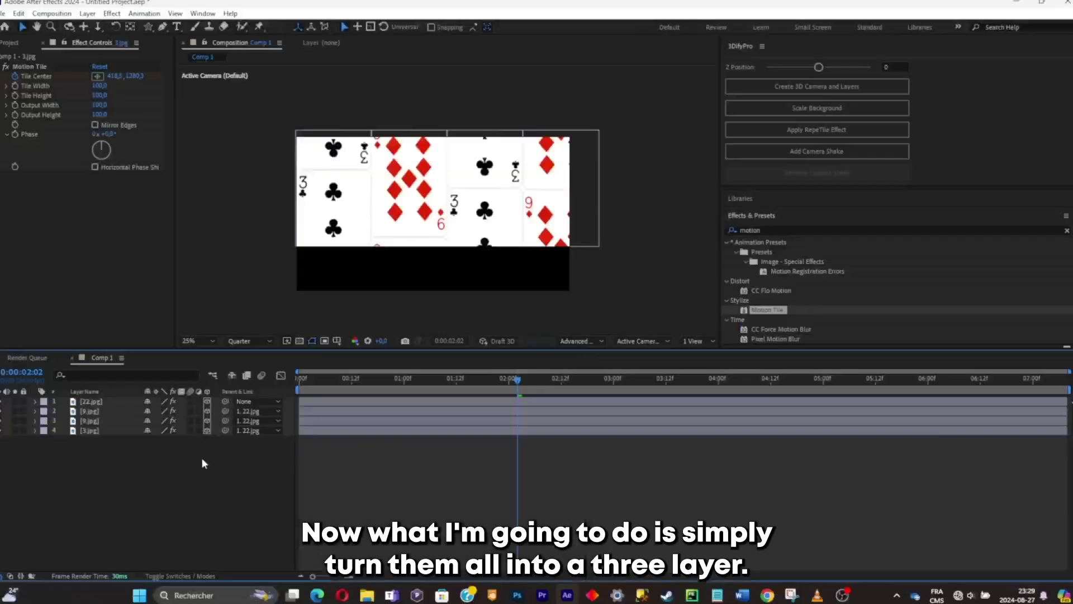
# - Copy all four 3D card layers and paste them as a second set in Comp 1
pyautogui.hotkey('ctrl', 'a')
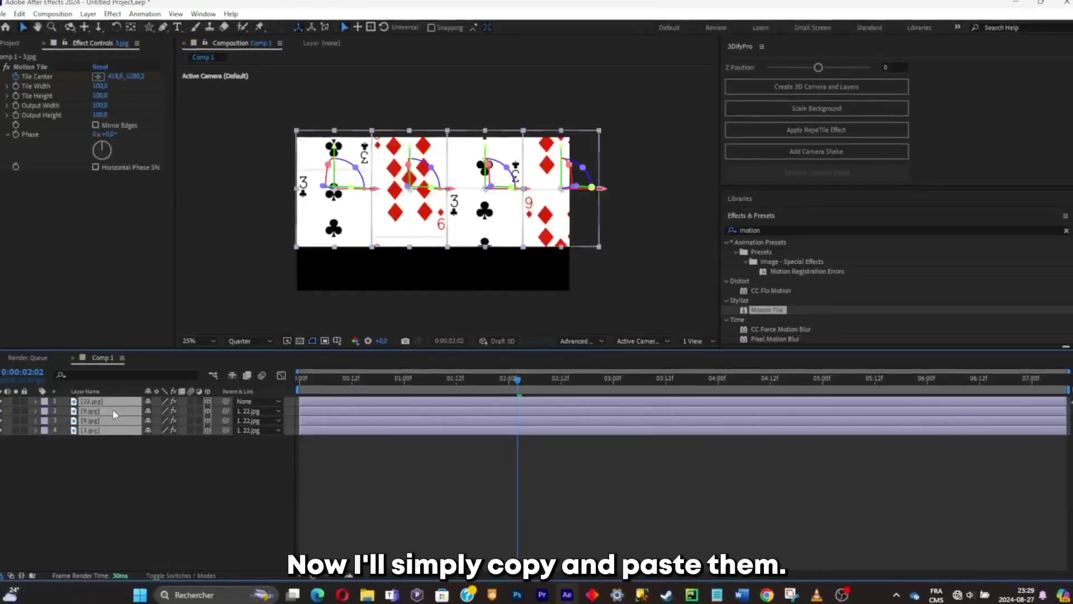
pyautogui.hotkey('ctrl', 'c')
pyautogui.hotkey('ctrl', 'v')
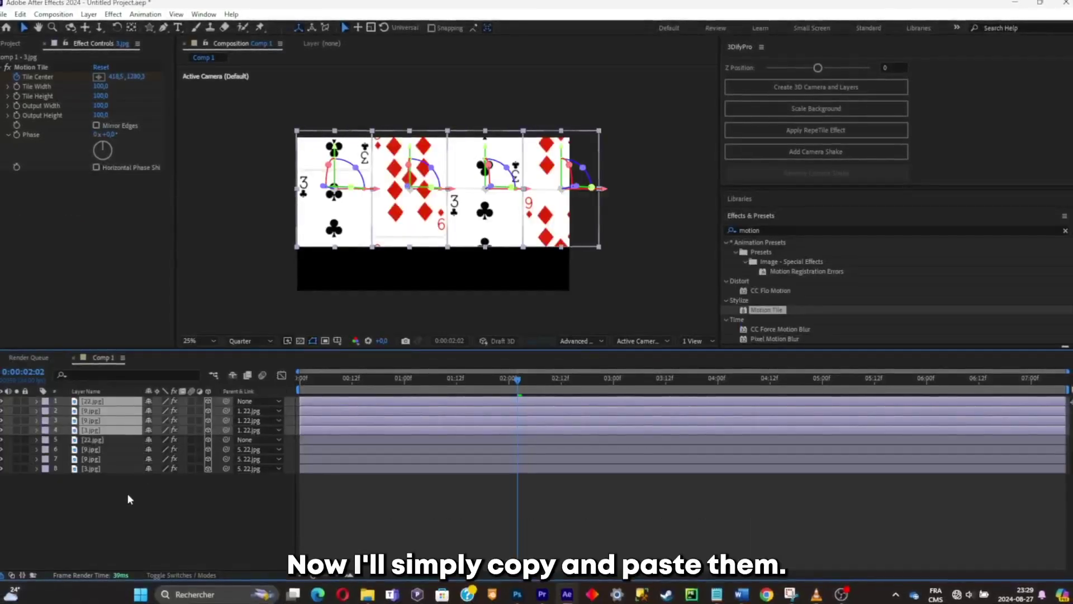
pyautogui.moveTo(329, 165); pyautogui.dragTo(334, 193)
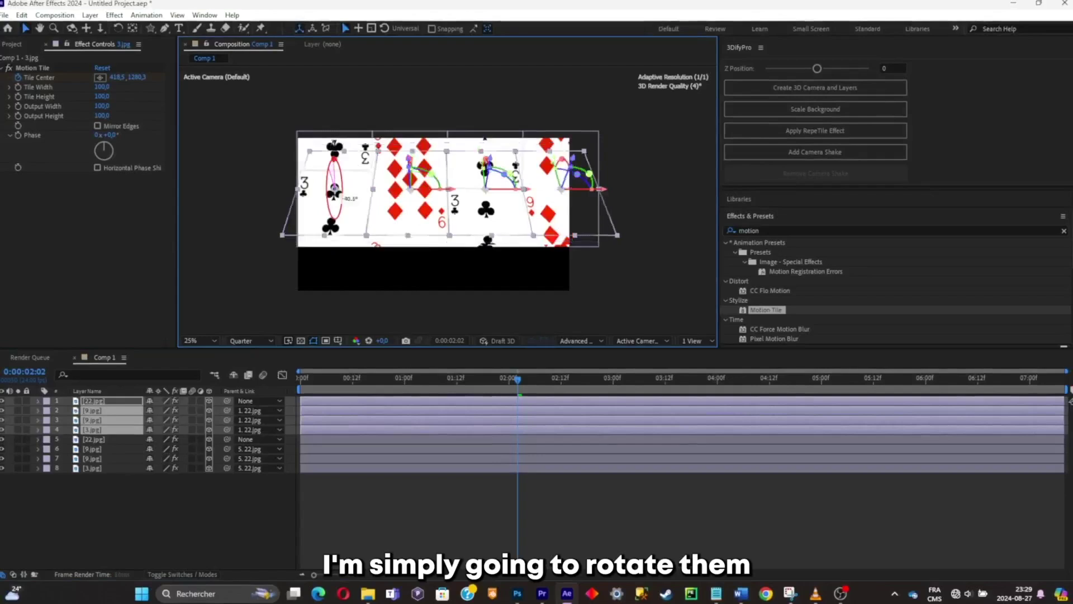
pyautogui.moveTo(334, 144); pyautogui.dragTo(333, 122)
pyautogui.hotkey('ctrl', 'z')
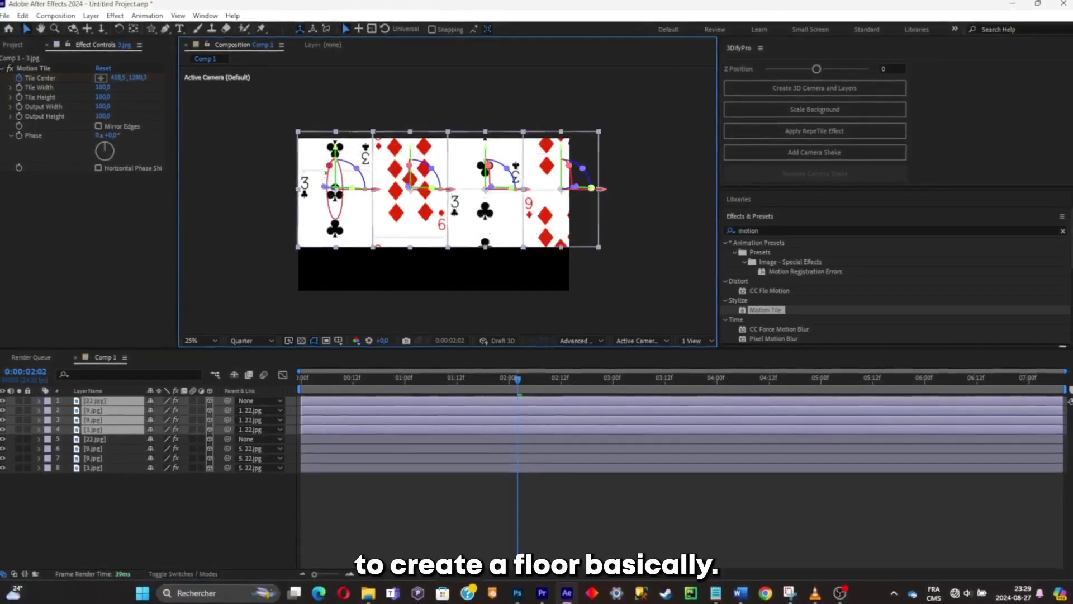
# - Rotate the pasted set of cards -90° about the X axis to lay it flat as a floor
pyautogui.moveTo(328, 168); pyautogui.dragTo(339, 89)
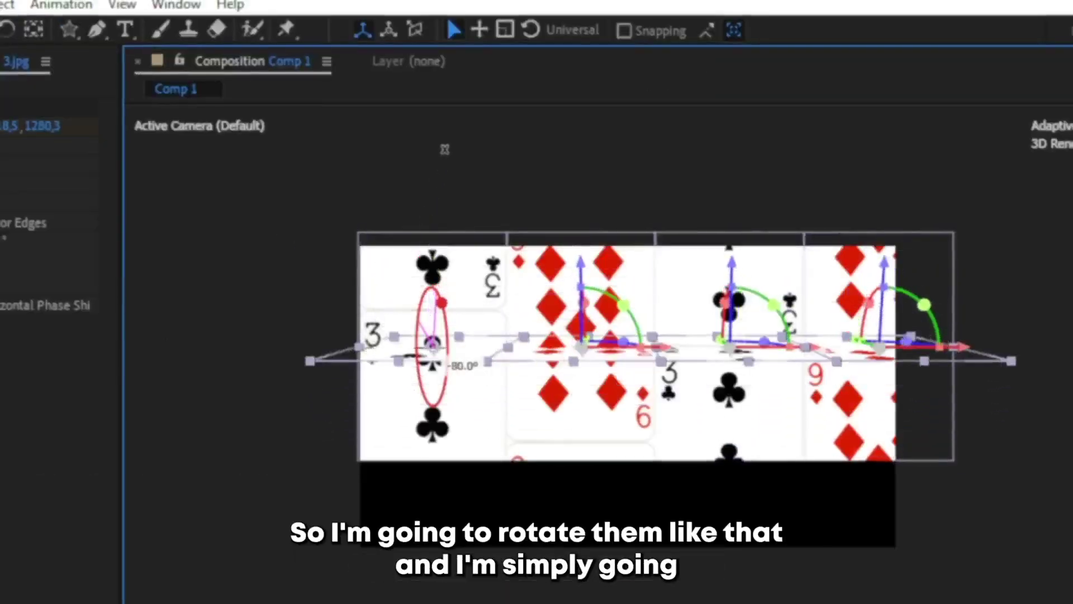
pyautogui.moveTo(445, 149); pyautogui.dragTo(456, 109)
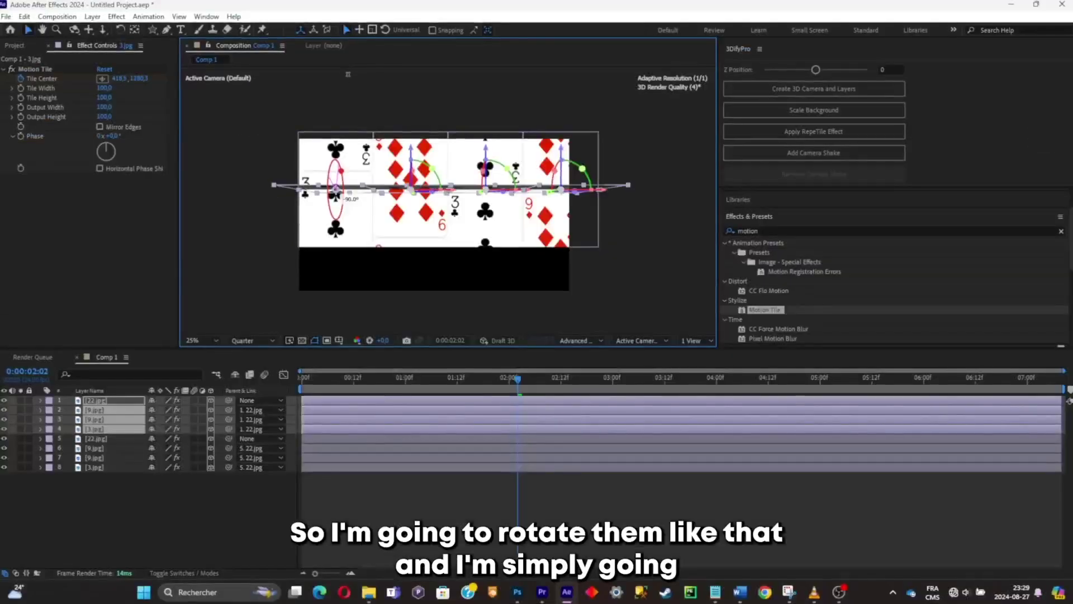
# - Lower the flat floor set of cards in 3D space to the bottom edge of the upright card wall
pyautogui.moveTo(347, 75); pyautogui.dragTo(348, 75)
pyautogui.moveTo(414, 176); pyautogui.dragTo(417, 241)
pyautogui.hotkey('ctrl', 'z')
pyautogui.moveTo(340, 174); pyautogui.dragTo(344, 245)
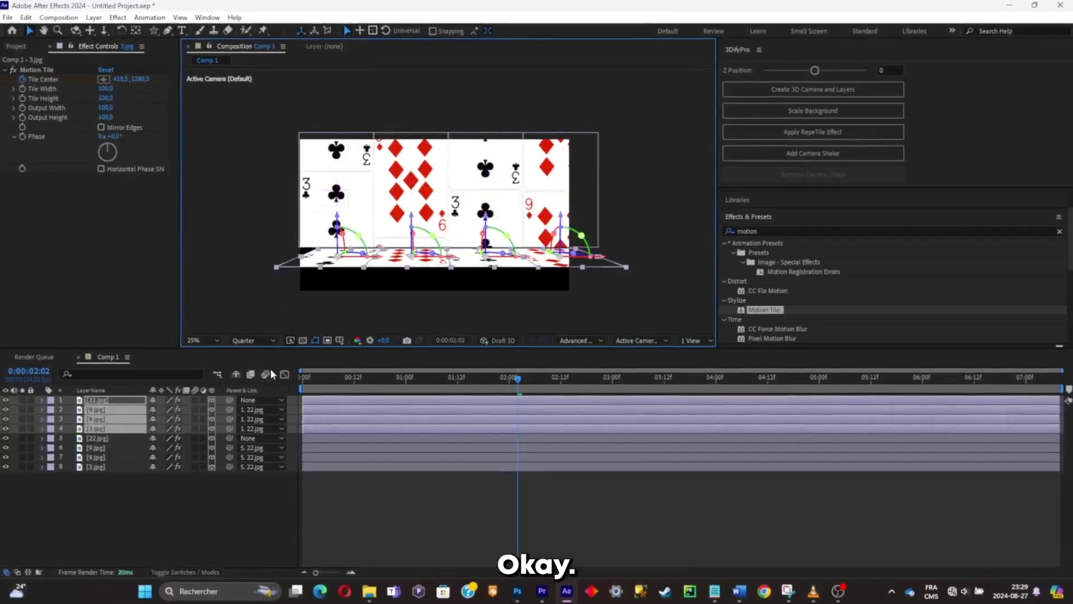
# - Scale the floor's parent layer 22.jpg to 137% and reposition the enlarged floor in front of the card wall
pyautogui.press('s')
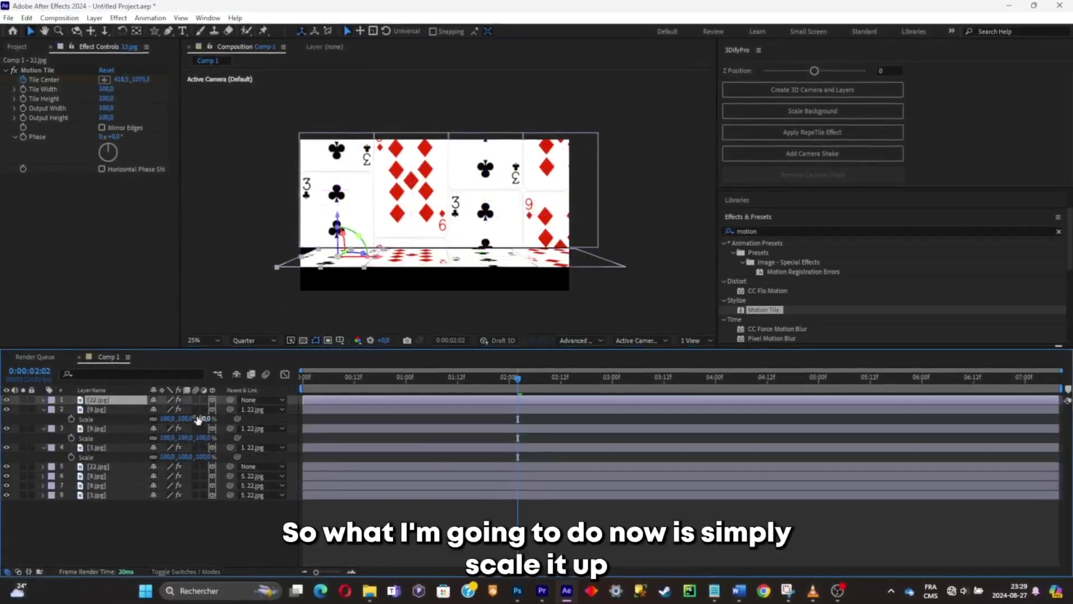
pyautogui.click(192, 410)
pyautogui.moveTo(191, 412); pyautogui.dragTo(214, 406)
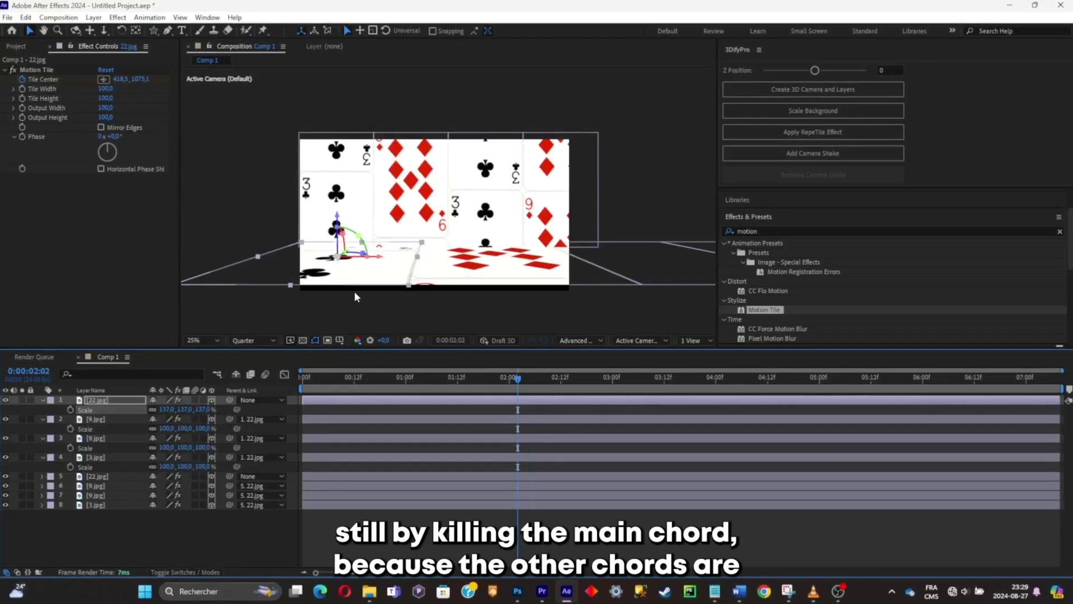
pyautogui.moveTo(375, 261); pyautogui.dragTo(346, 261)
pyautogui.moveTo(311, 220); pyautogui.dragTo(302, 227)
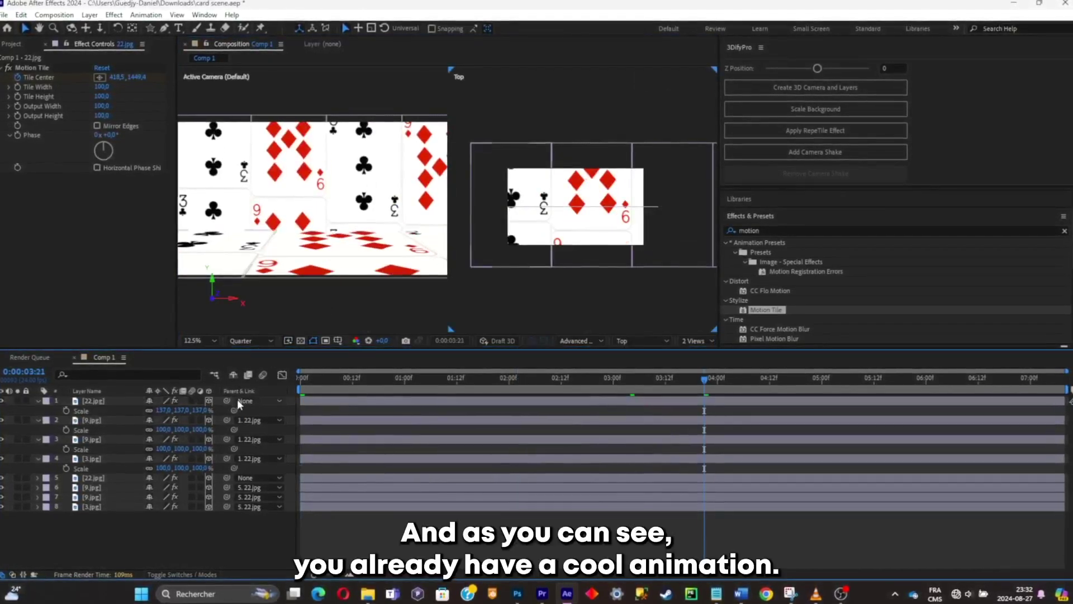
# - Pre-compose all the wall and floor card layers together and return to Comp 1
pyautogui.hotkey('ctrl', 'a')
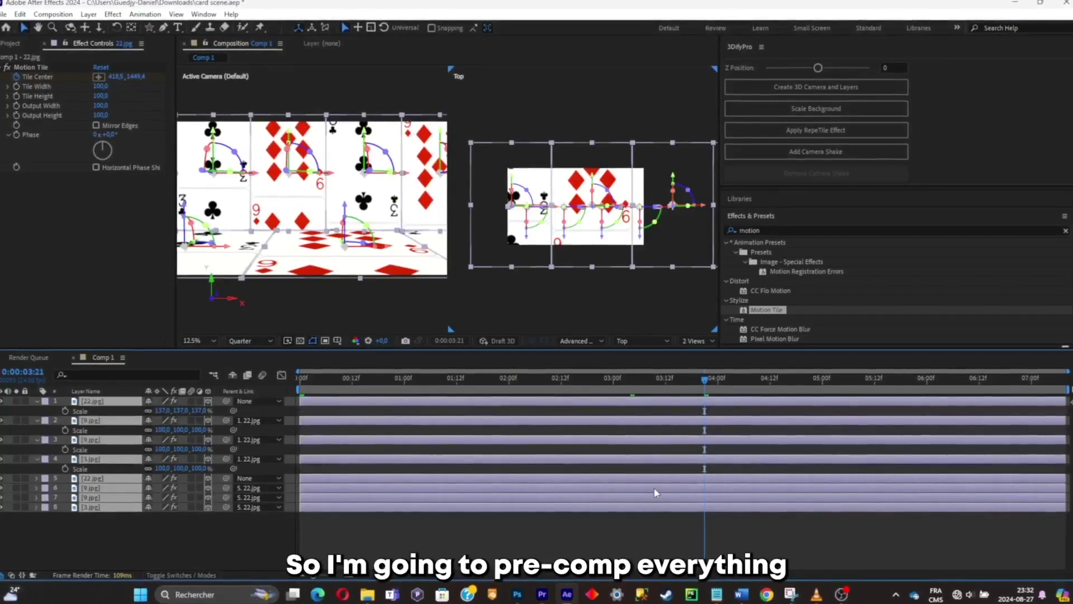
pyautogui.hotkey('ctrl', 'shift', 'c')
pyautogui.click(615, 439)
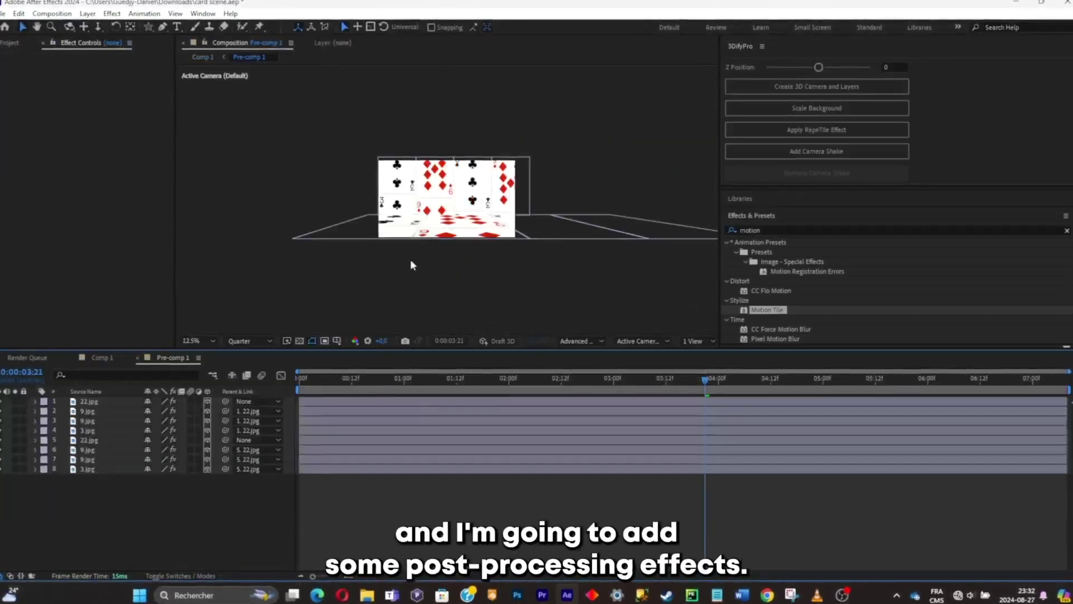
pyautogui.click(106, 357)
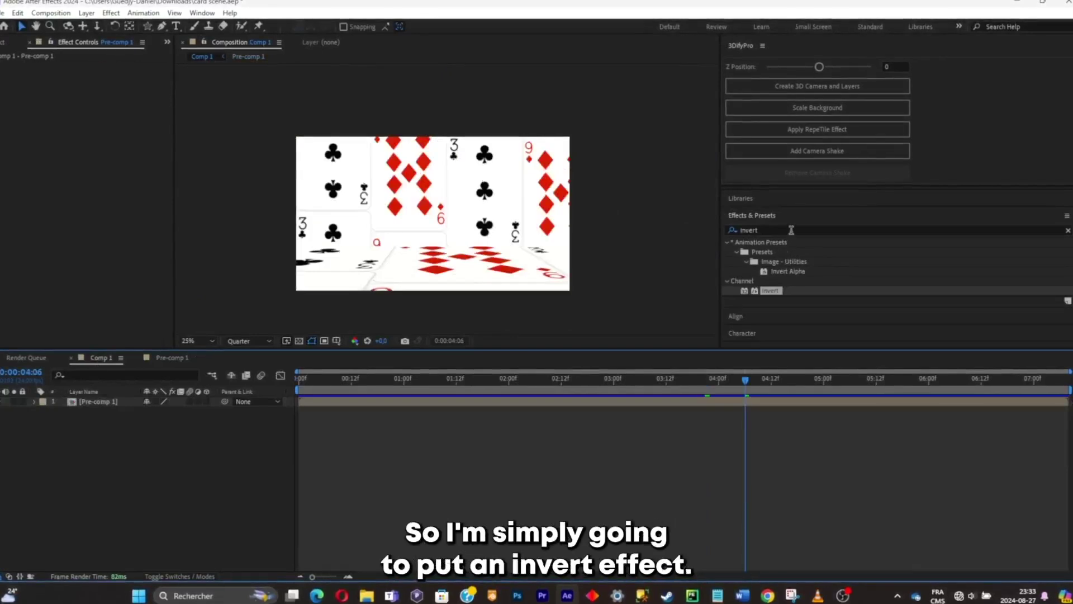
# - Find the Invert effect and apply it to the pre-composed card layer
pyautogui.doubleClick(791, 230)
pyautogui.write('inv')
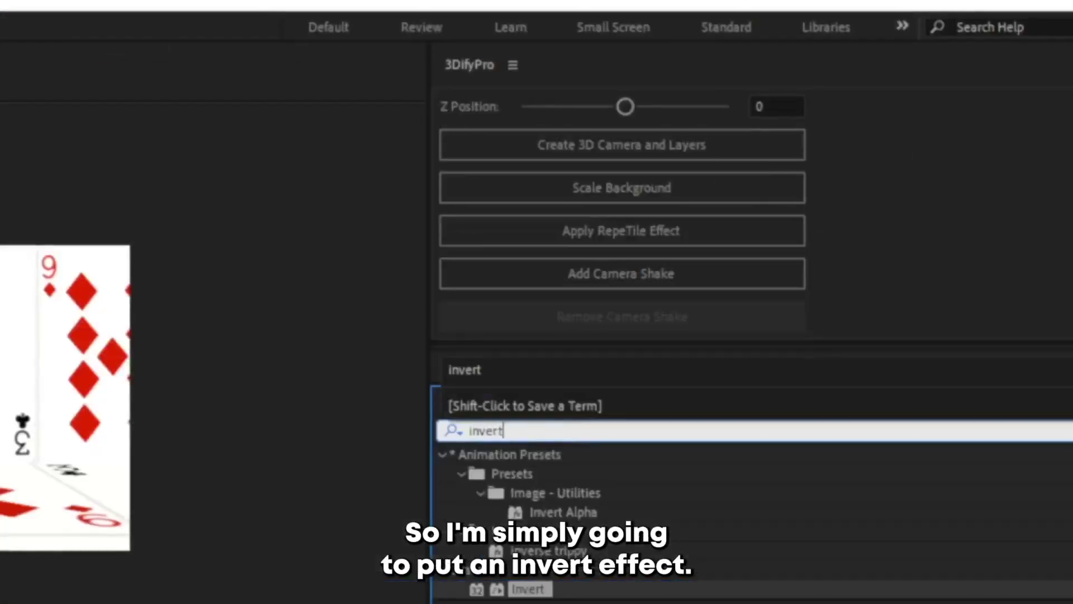
pyautogui.moveTo(528, 551); pyautogui.dragTo(463, 255)
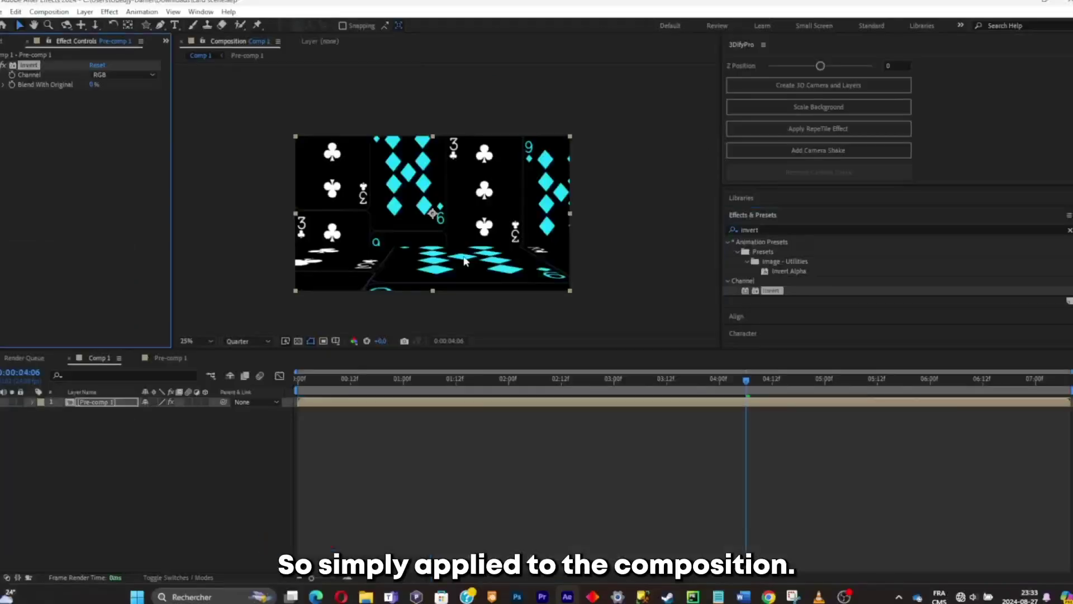
# - Apply Add Grain to the pre-composed card layer, with Viewing Mode set to Final Output and Intensity at 4.5
pyautogui.click(803, 227)
pyautogui.write('add')
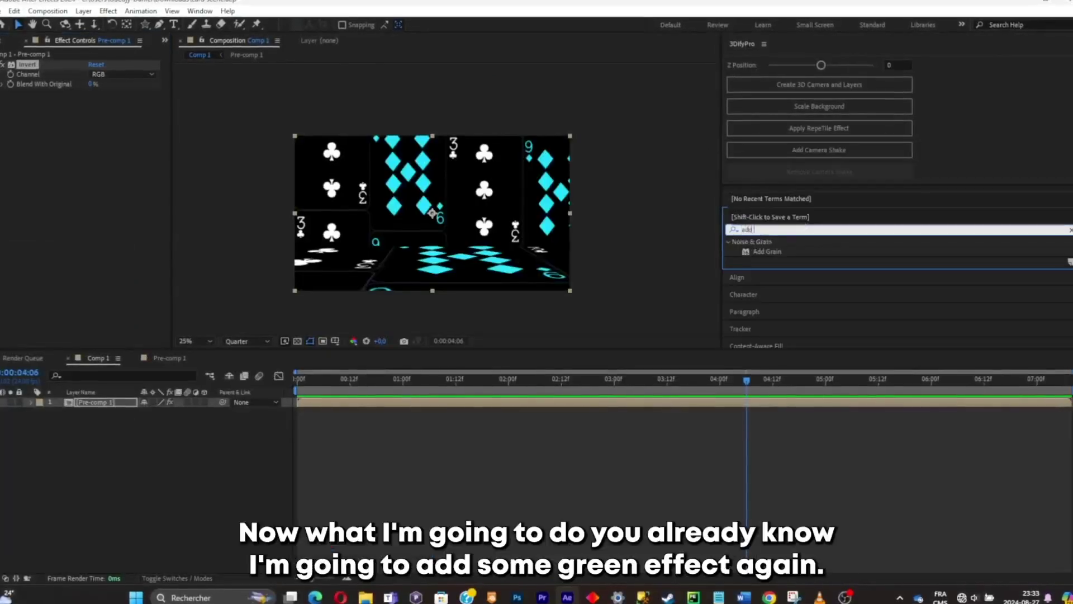
pyautogui.doubleClick(768, 252)
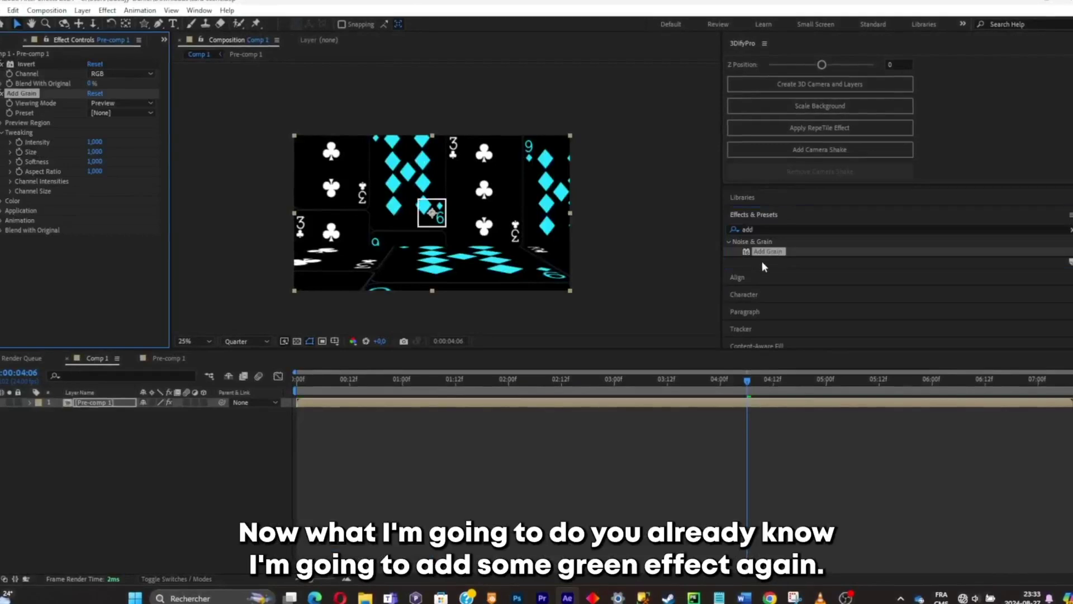
pyautogui.click(115, 103)
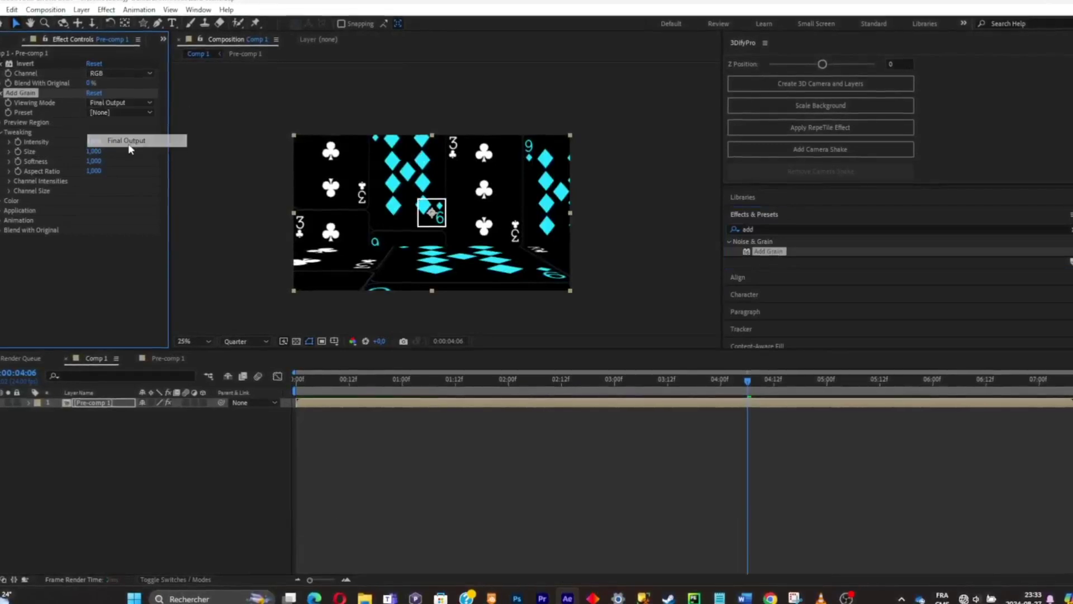
pyautogui.click(112, 141)
pyautogui.press('.')
pyautogui.moveTo(92, 141); pyautogui.dragTo(135, 144)
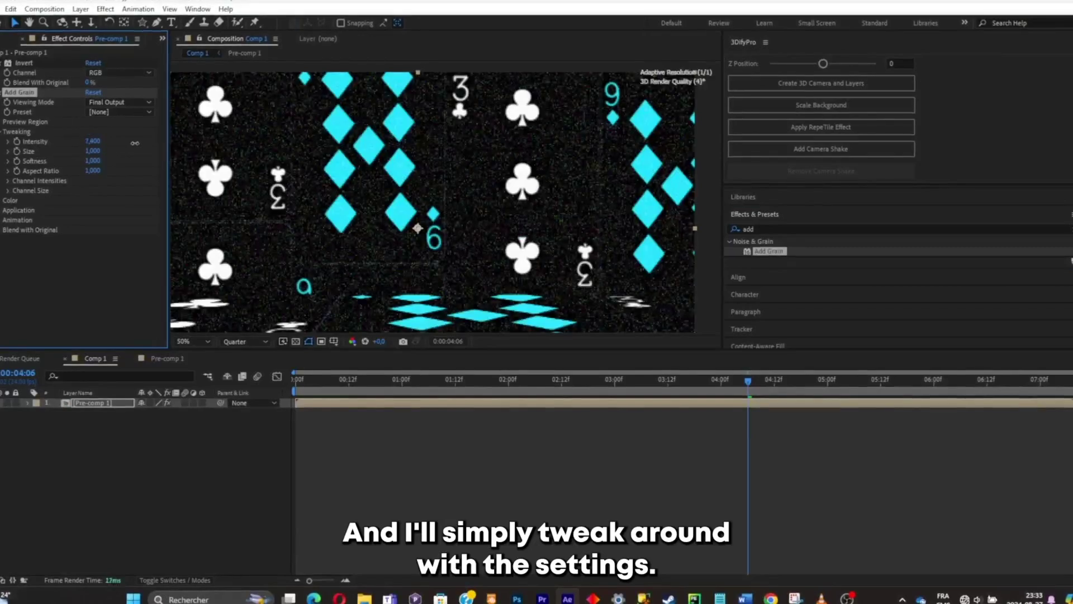
pyautogui.press(',')
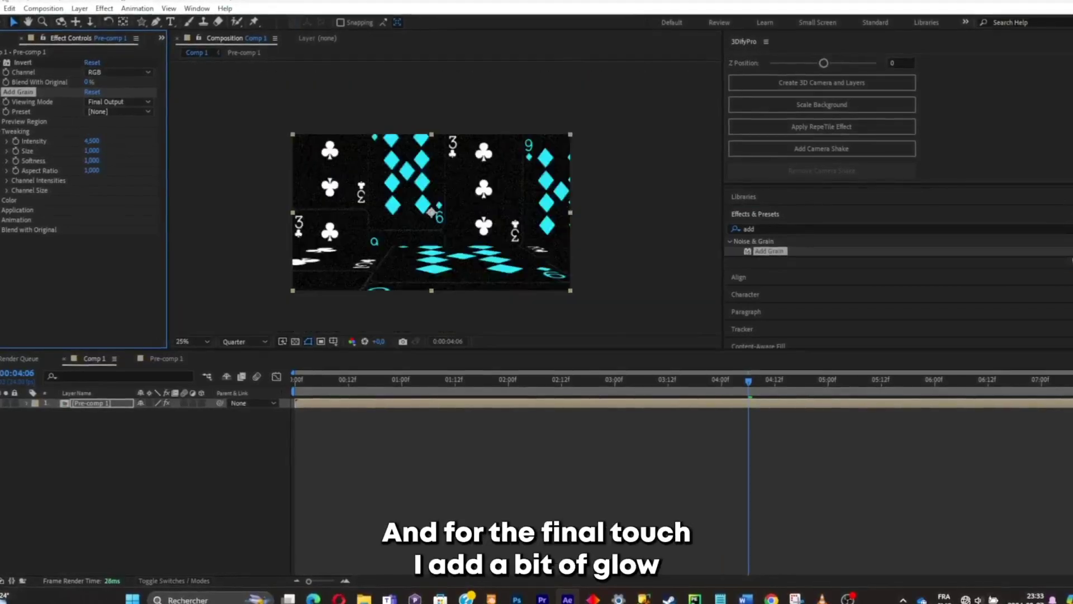
# - Run the Crate's Glow script on the pre-comp and generate the glow with 25% threshold, 5% intensity, 100% spread and 0% flicker
pyautogui.hotkey('alt', 'f')
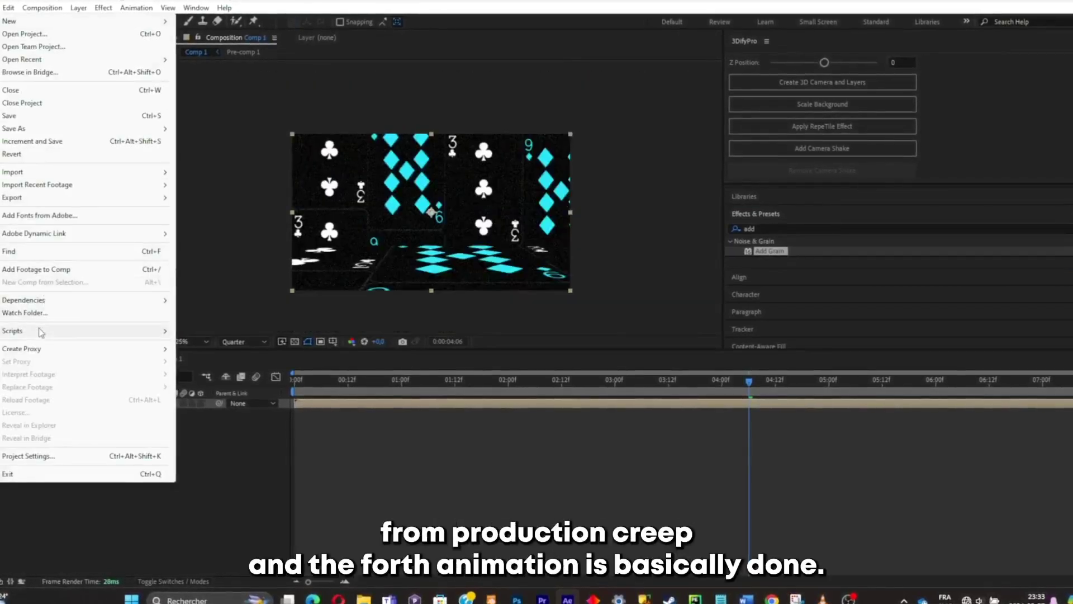
pyautogui.moveTo(39, 330)
pyautogui.click(237, 203)
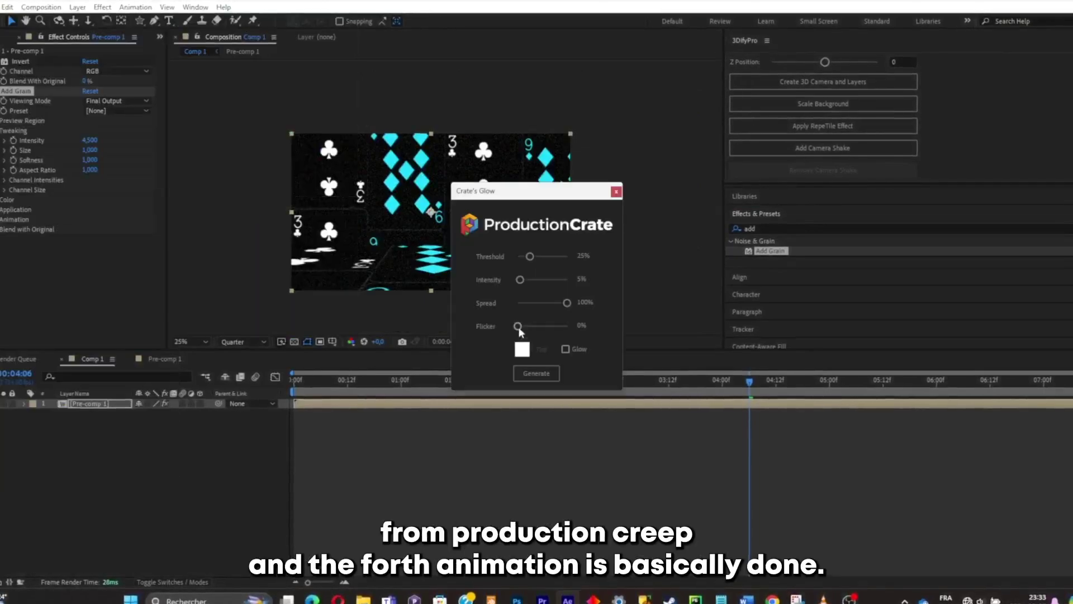
pyautogui.click(526, 375)
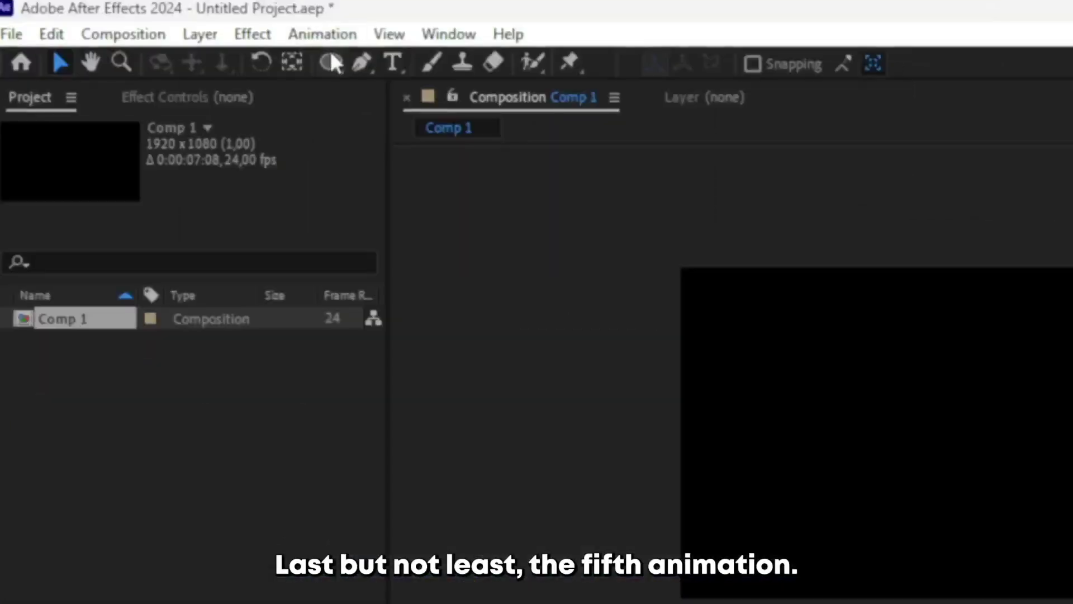
# - Draw a white circle as a new shape layer in the empty Comp 1 and move it to the frame's center
pyautogui.click(153, 30)
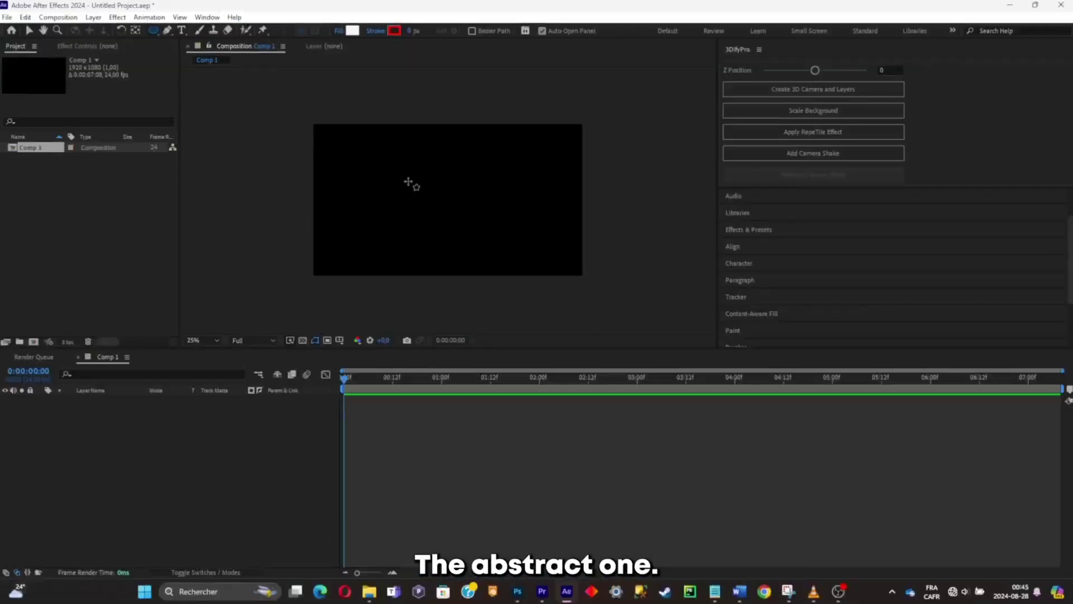
pyautogui.moveTo(412, 179); pyautogui.dragTo(458, 223)
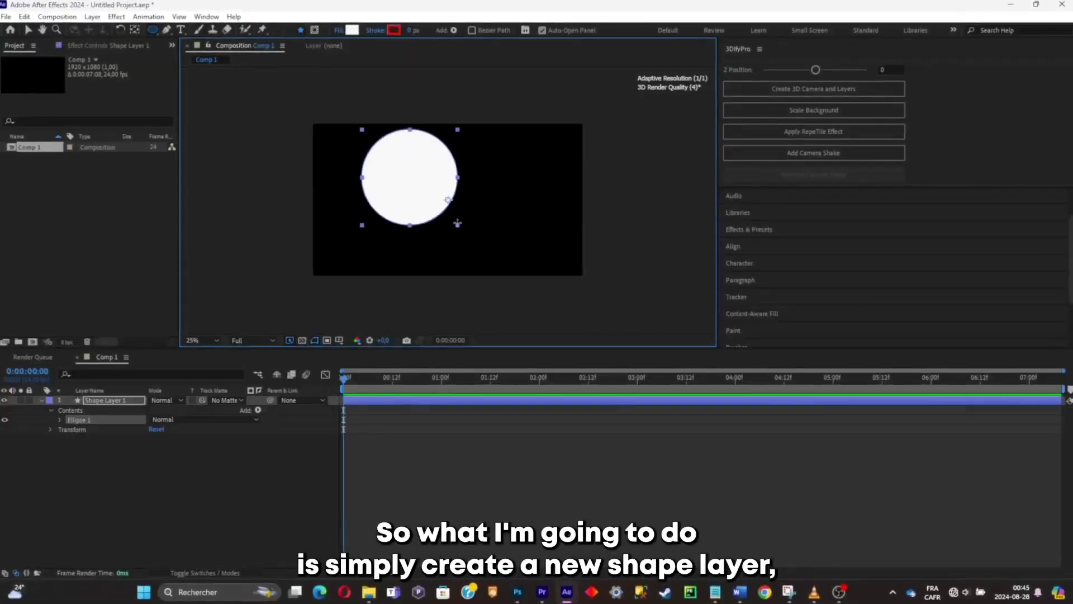
pyautogui.click(27, 29)
pyautogui.moveTo(432, 175); pyautogui.dragTo(479, 197)
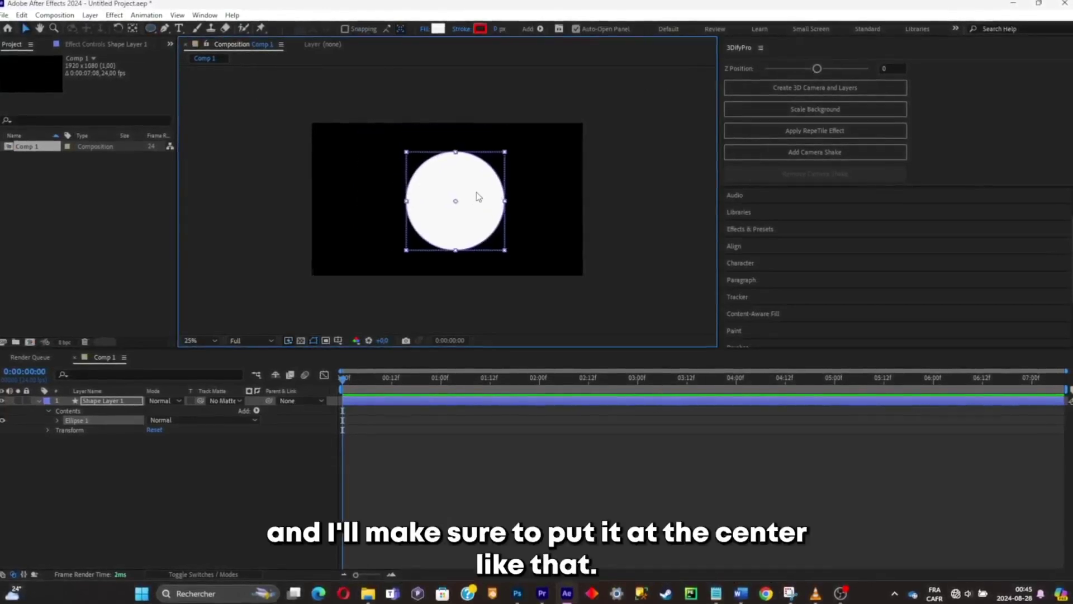
# - Search the effects for "gradi" and apply 4-Color Gradient to the circle's shape layer
pyautogui.click(751, 229)
pyautogui.click(801, 231)
pyautogui.write('gradi')
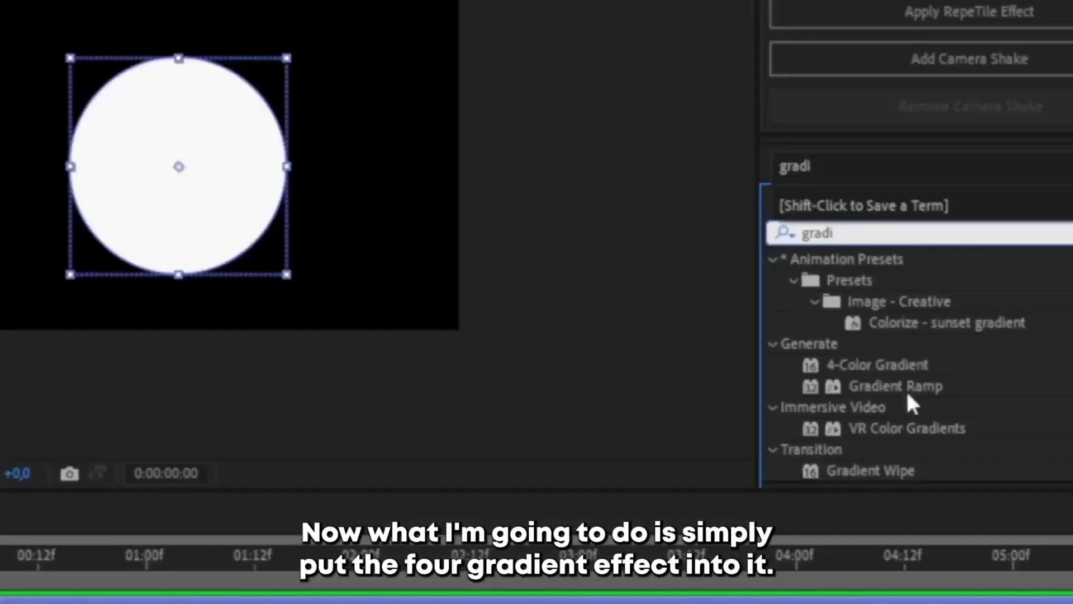
pyautogui.doubleClick(794, 293)
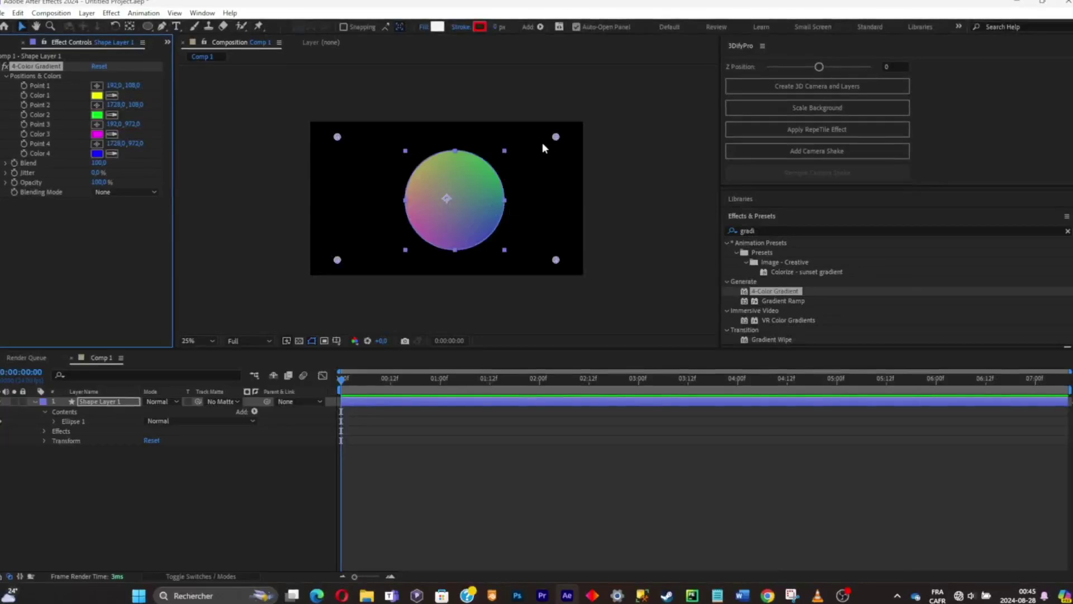
# - Gather the four gradient points inside the circle, at about (924, 464), (1164, 444), (944, 692) and (1092, 588)
pyautogui.moveTo(556, 136); pyautogui.dragTo(477, 182)
pyautogui.moveTo(337, 136); pyautogui.dragTo(442, 188)
pyautogui.moveTo(337, 259); pyautogui.dragTo(443, 226)
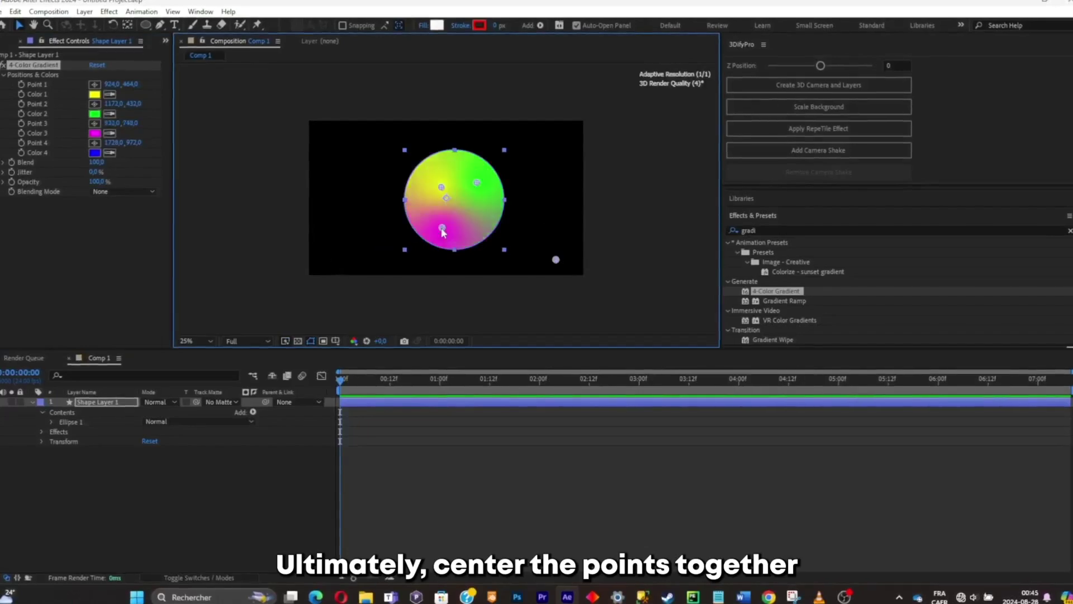
pyautogui.moveTo(556, 260); pyautogui.dragTo(476, 184)
pyautogui.moveTo(444, 225); pyautogui.dragTo(443, 219)
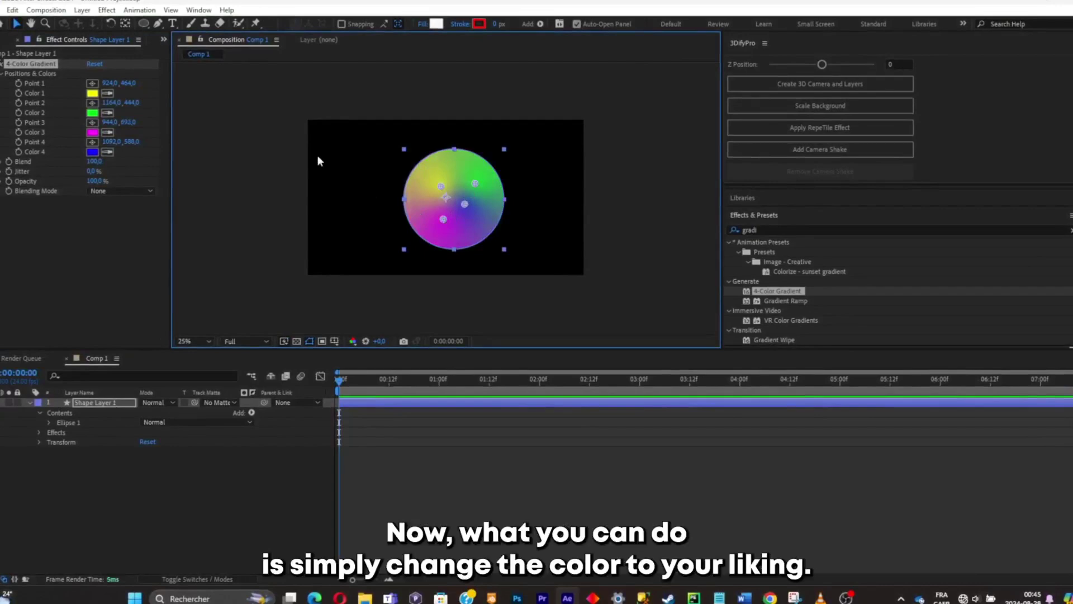
# - Change Color 1 of the 4-Color Gradient to the teal blue 3BB0C5
pyautogui.click(92, 93)
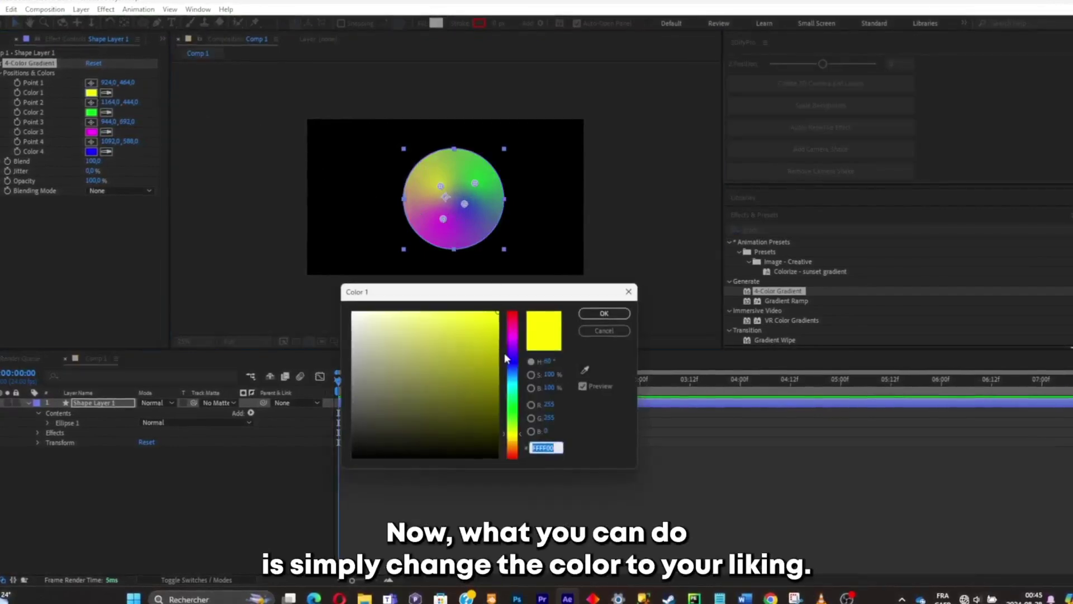
pyautogui.moveTo(505, 359); pyautogui.dragTo(512, 381)
pyautogui.click(455, 344)
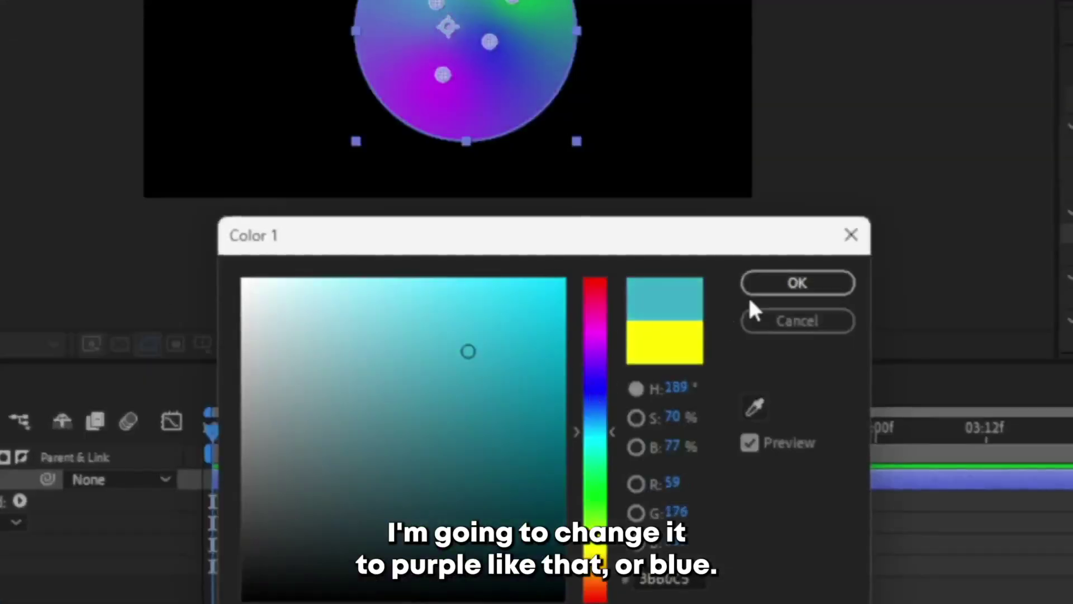
pyautogui.click(798, 283)
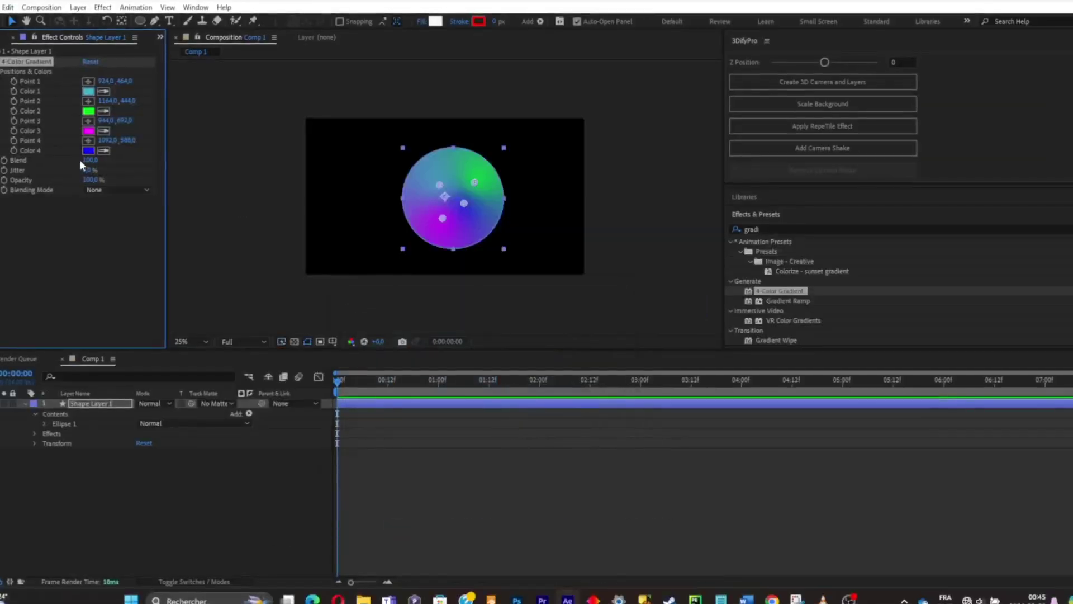
pyautogui.click(89, 160)
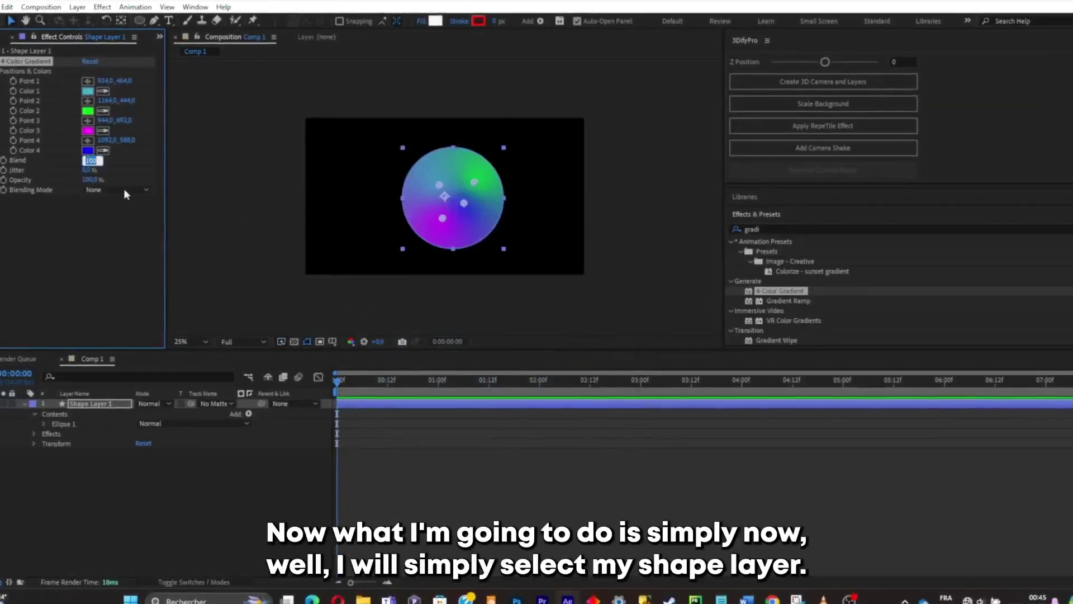
pyautogui.click(236, 467)
# - Place puppet pins on Shape Layer 1, spaced all around the inside of the circle's edge plus one near its center
pyautogui.click(90, 405)
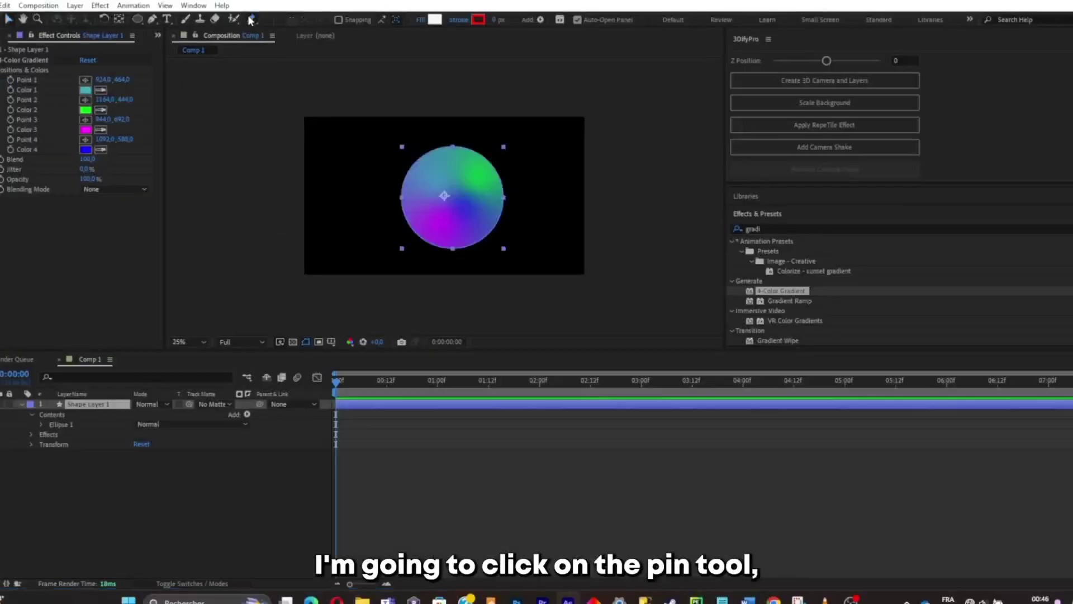
pyautogui.click(439, 159)
pyautogui.click(418, 178)
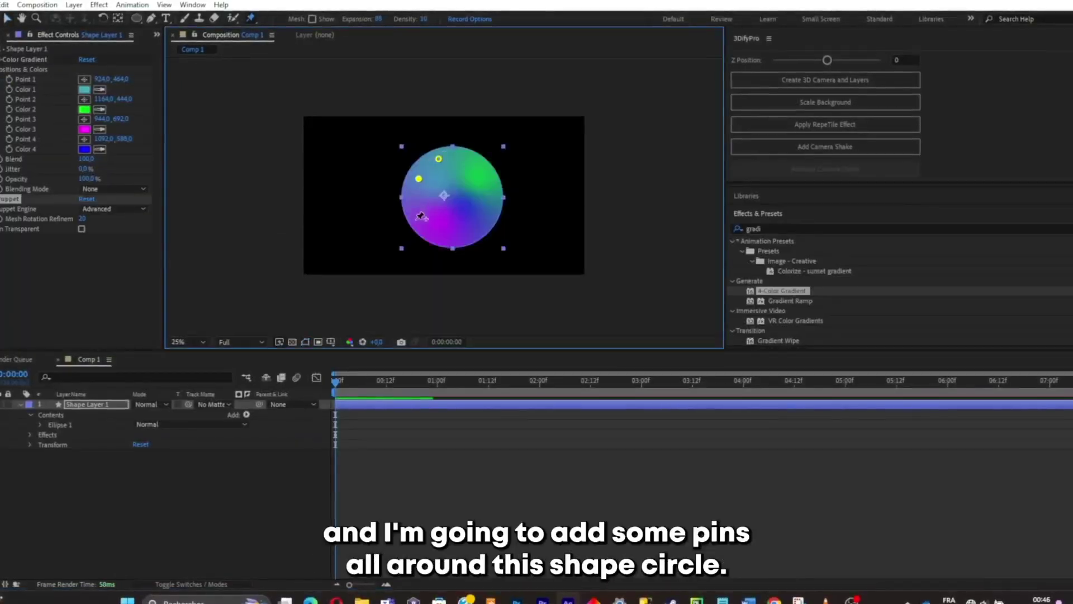
pyautogui.click(470, 162)
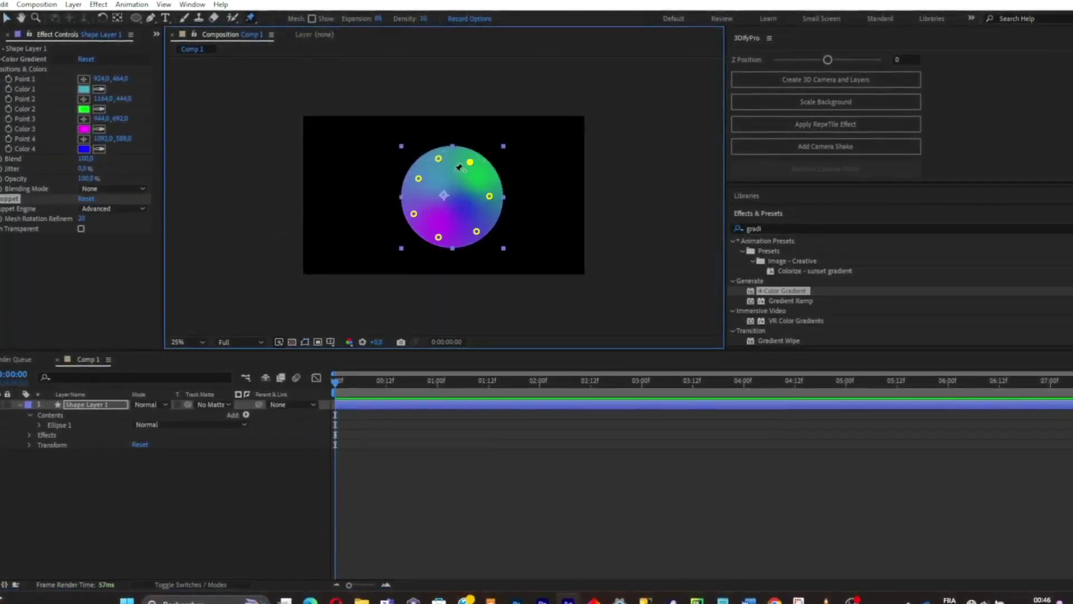
# - Pull the circle's center puppet pin out past its lower-left edge and the upper-right pin down to its bottom edge
pyautogui.press('.')
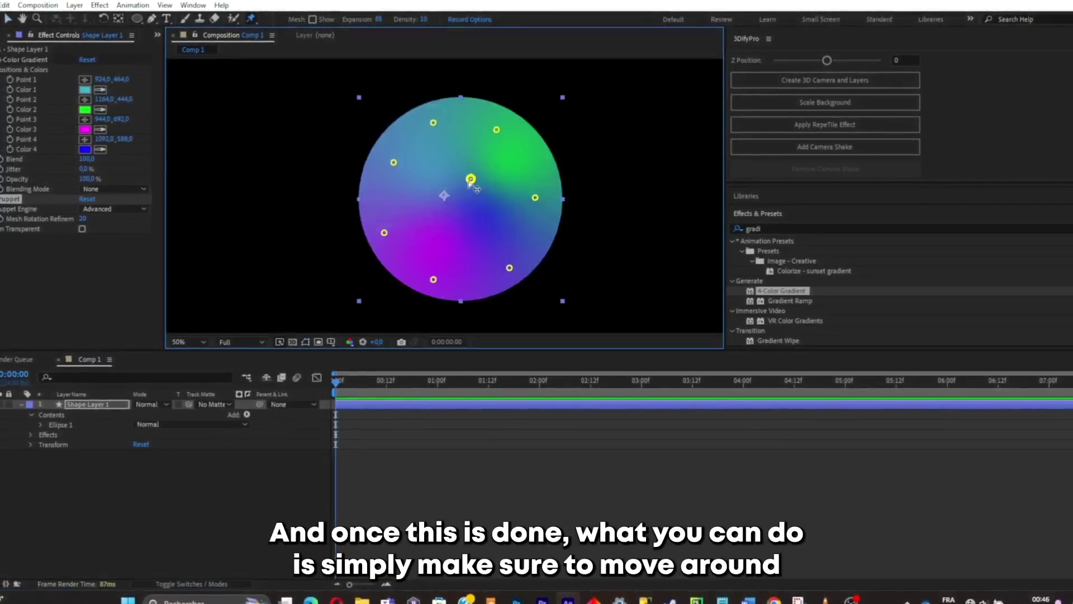
pyautogui.moveTo(471, 179); pyautogui.dragTo(283, 263)
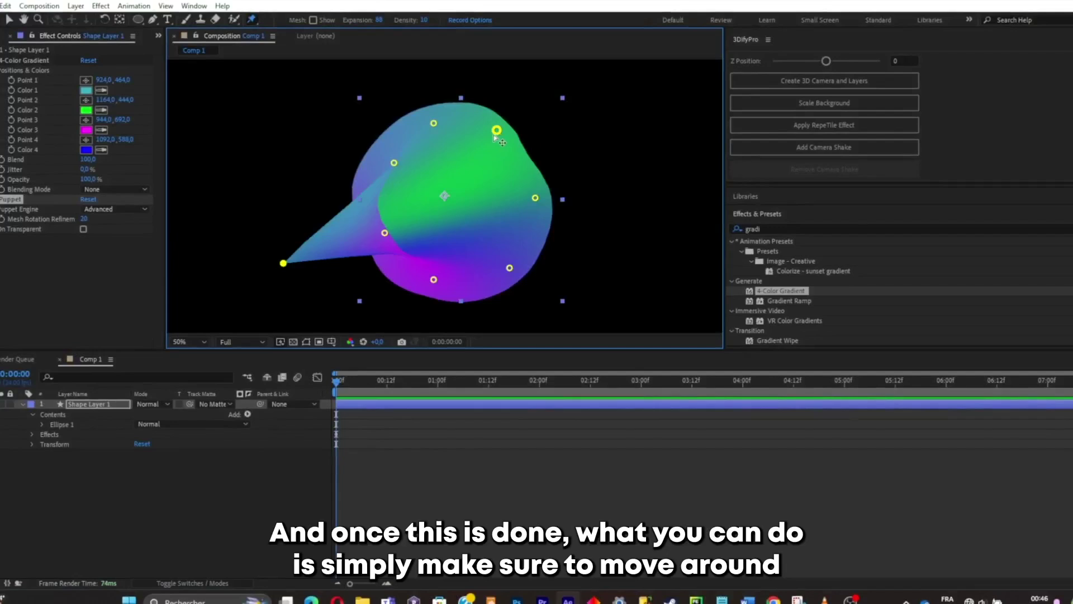
pyautogui.moveTo(496, 131); pyautogui.dragTo(457, 304)
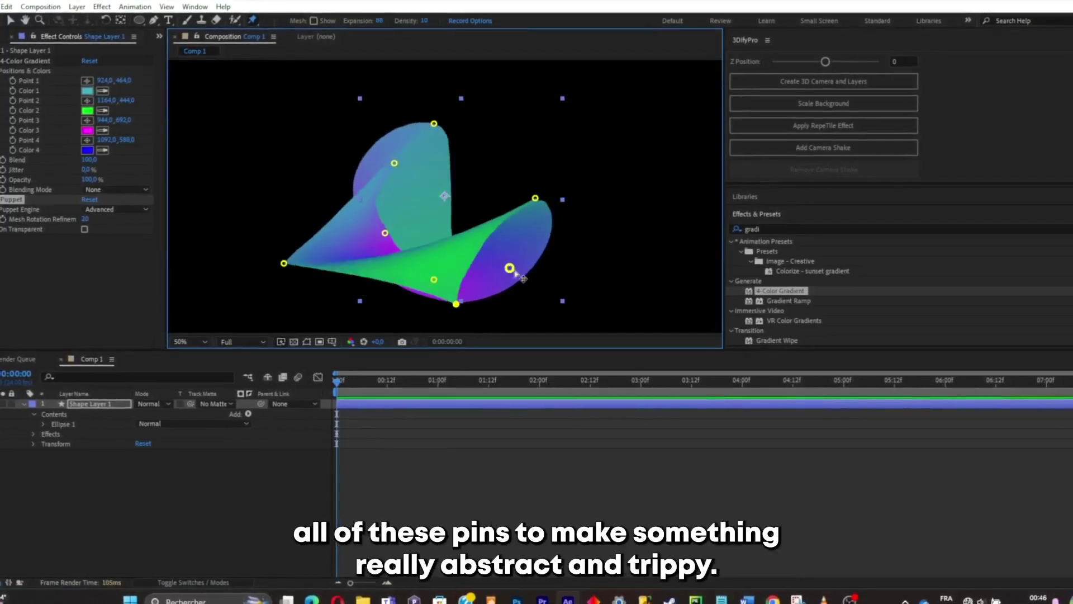
pyautogui.moveTo(509, 268); pyautogui.dragTo(455, 108)
pyautogui.hotkey('ctrl', 'z')
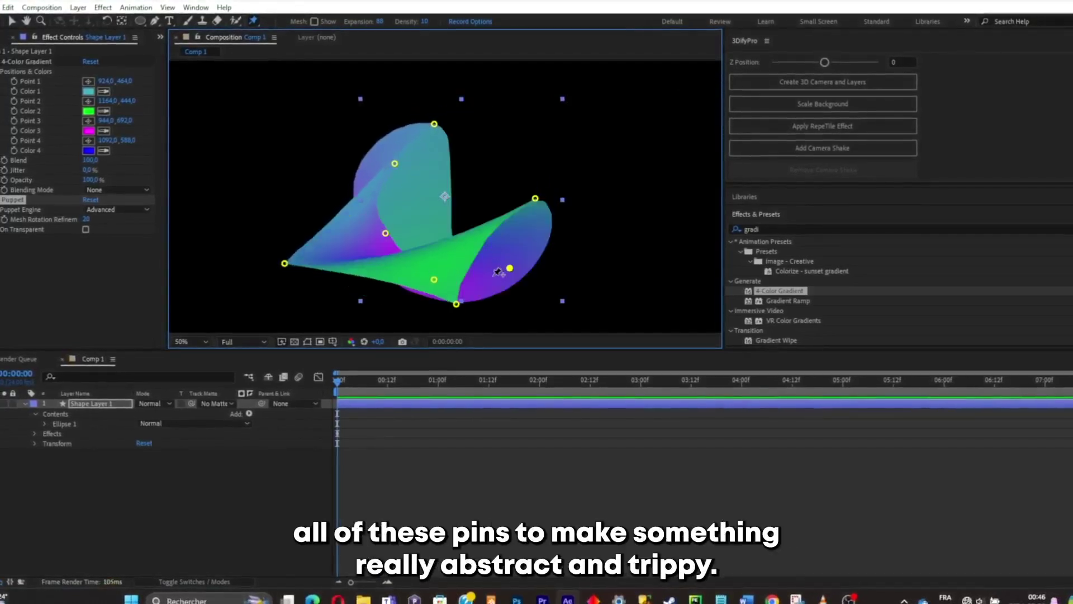
# - Distort the shape further by moving its right, upper-left, top and two lower puppet pins so the surface folds over itself
pyautogui.moveTo(535, 199); pyautogui.dragTo(480, 152)
pyautogui.moveTo(395, 163); pyautogui.dragTo(520, 256)
pyautogui.moveTo(435, 125); pyautogui.dragTo(377, 105)
pyautogui.moveTo(457, 304)
pyautogui.mouseDown()
pyautogui.moveTo(479, 295)
pyautogui.moveTo(467, 296)
pyautogui.mouseUp()
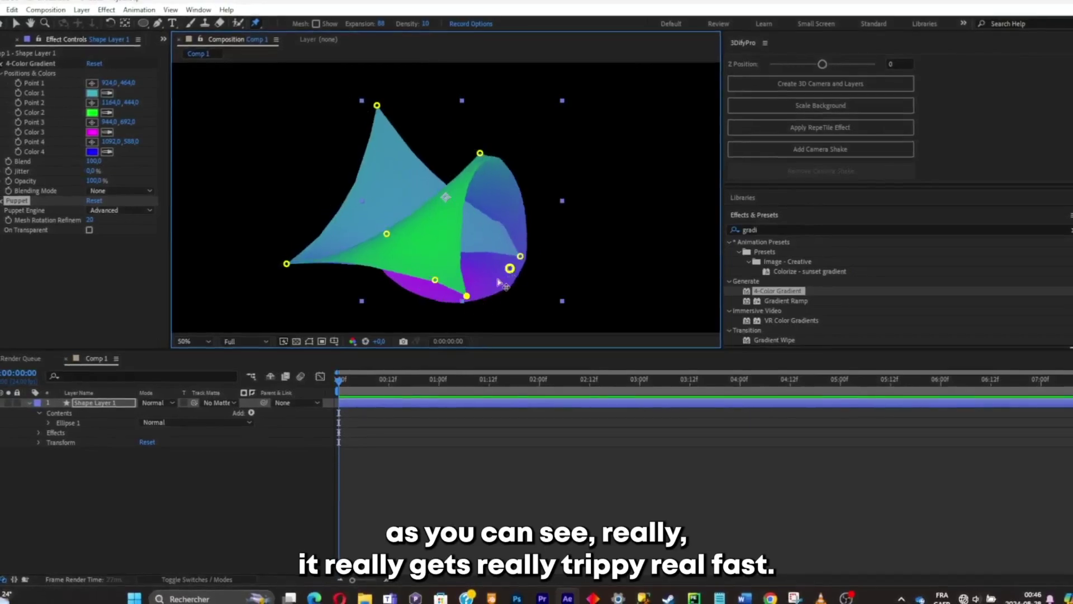
pyautogui.moveTo(510, 268); pyautogui.dragTo(447, 307)
pyautogui.scroll(-2, 476, 253)
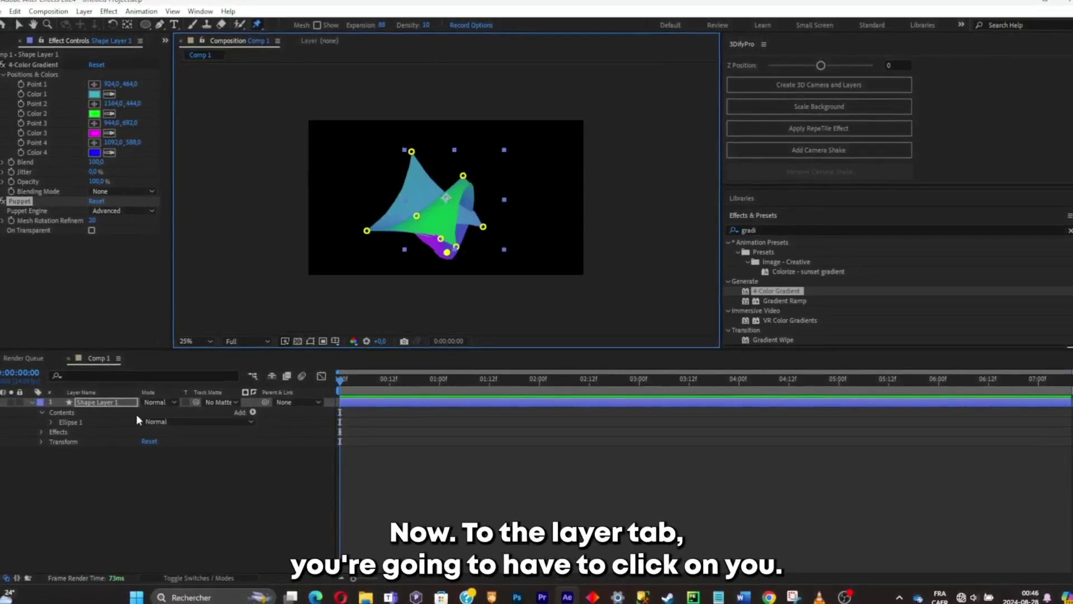
# - Reveal the keyframed pin positions of Shape Layer 1 and add the expression wiggle(1,200) to Puppet Pin 8's position
pyautogui.press('u')
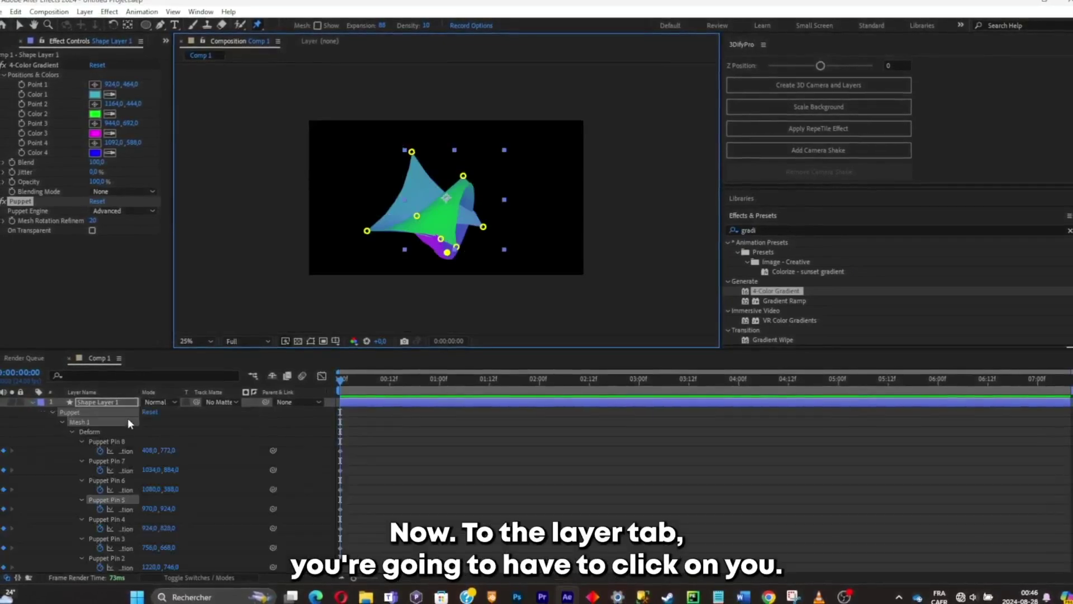
pyautogui.keyDown('alt'); pyautogui.click(101, 451); pyautogui.keyUp('alt')
pyautogui.write('wiggle')
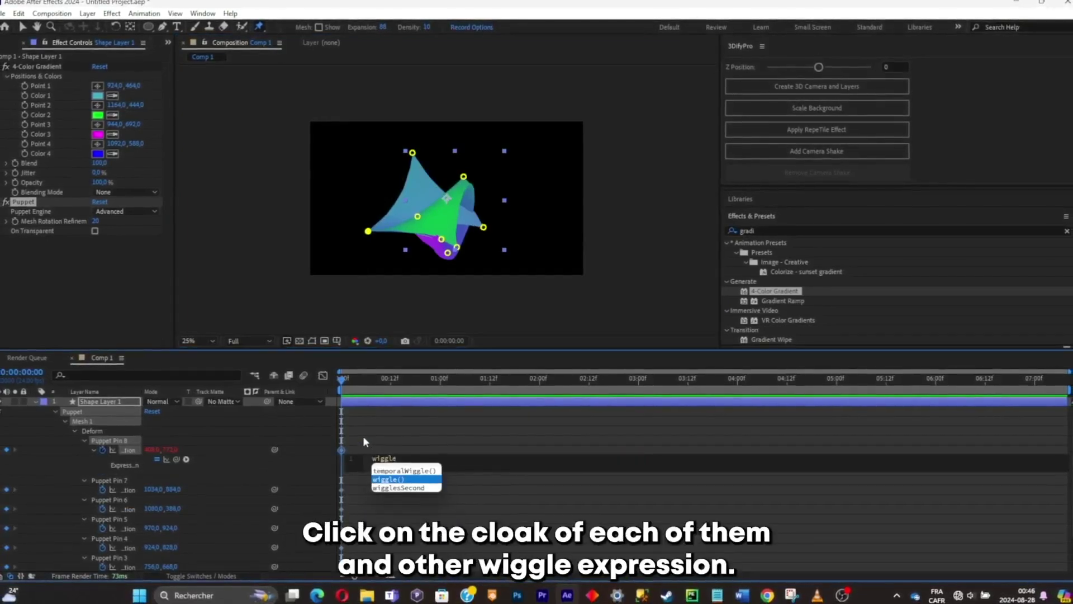
pyautogui.press('Return')
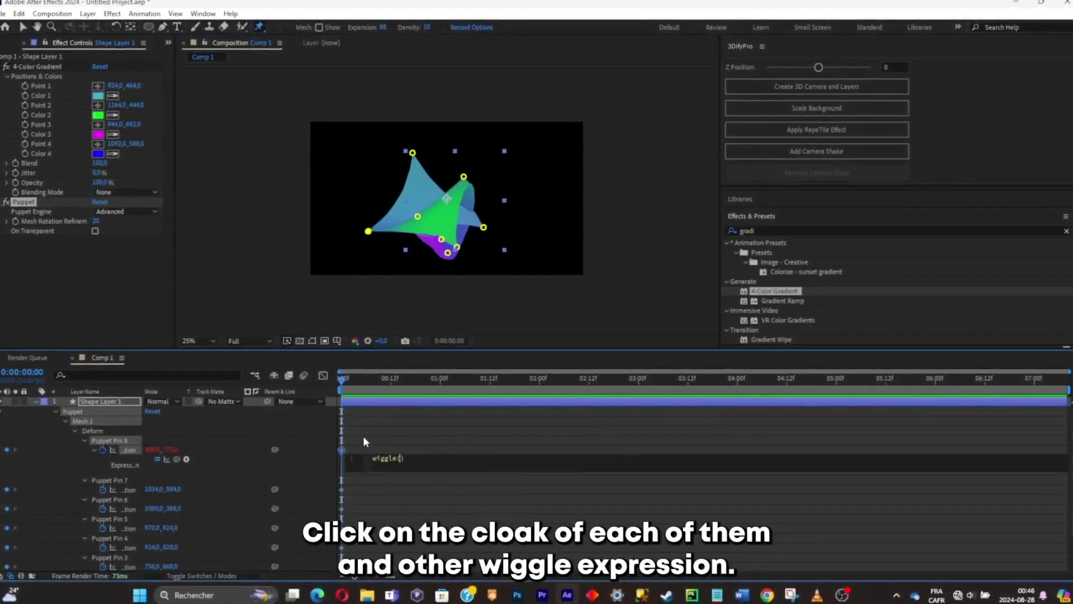
pyautogui.write('1,200')
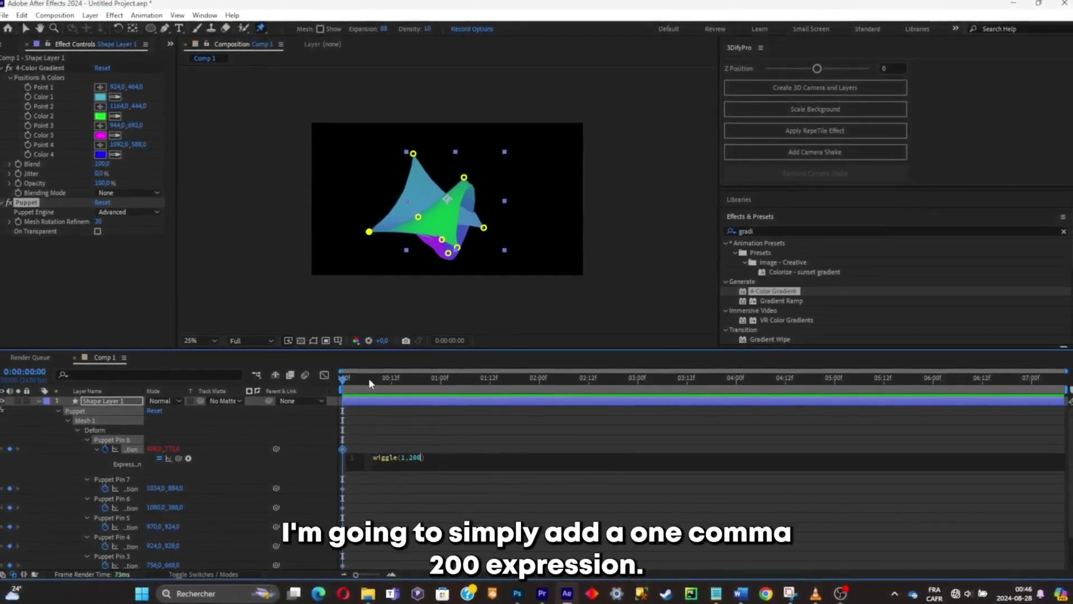
pyautogui.moveTo(370, 378); pyautogui.dragTo(209, 421)
# - Copy the wiggle(1,200) expression from Puppet Pin 8 to the positions of Puppet Pin 7 and Puppet Pin 6
pyautogui.click(377, 458)
pyautogui.hotkey('ctrl', 'c')
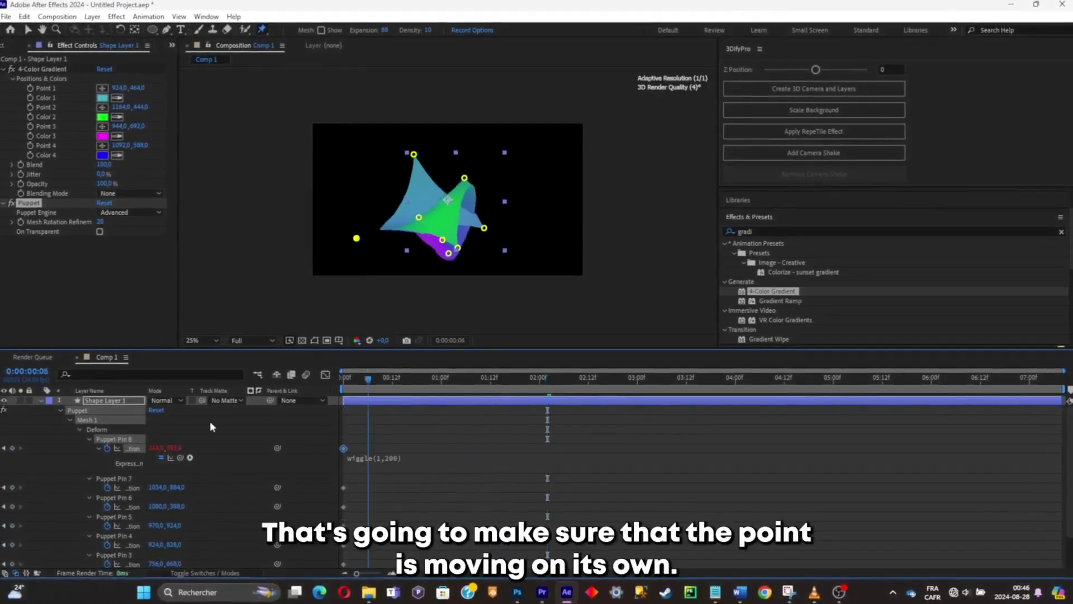
pyautogui.keyDown('alt'); pyautogui.click(107, 487); pyautogui.keyUp('alt')
pyautogui.hotkey('ctrl', 'v')
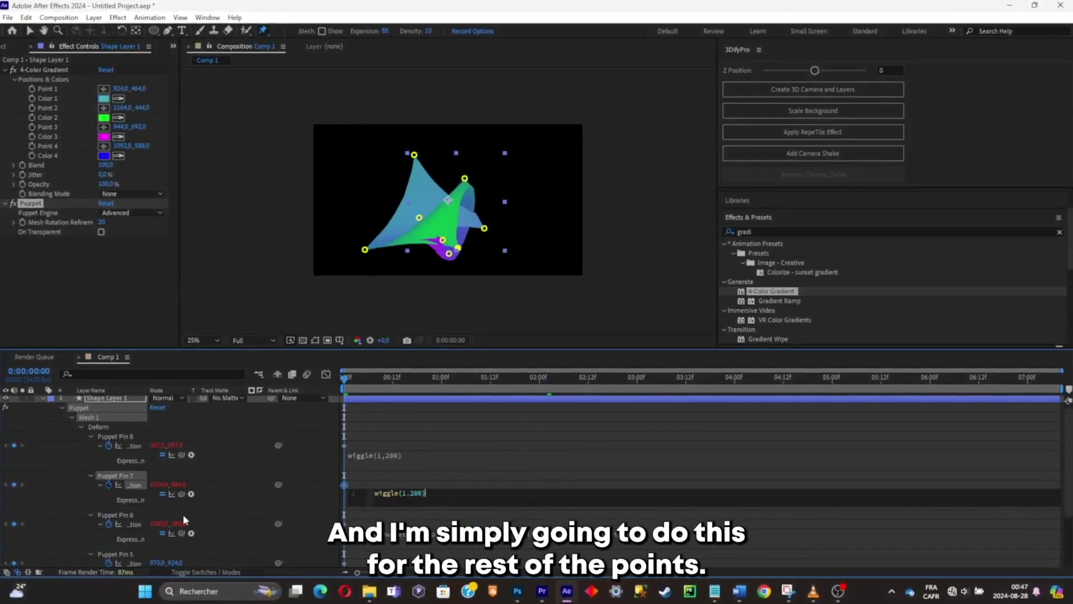
pyautogui.click(108, 524)
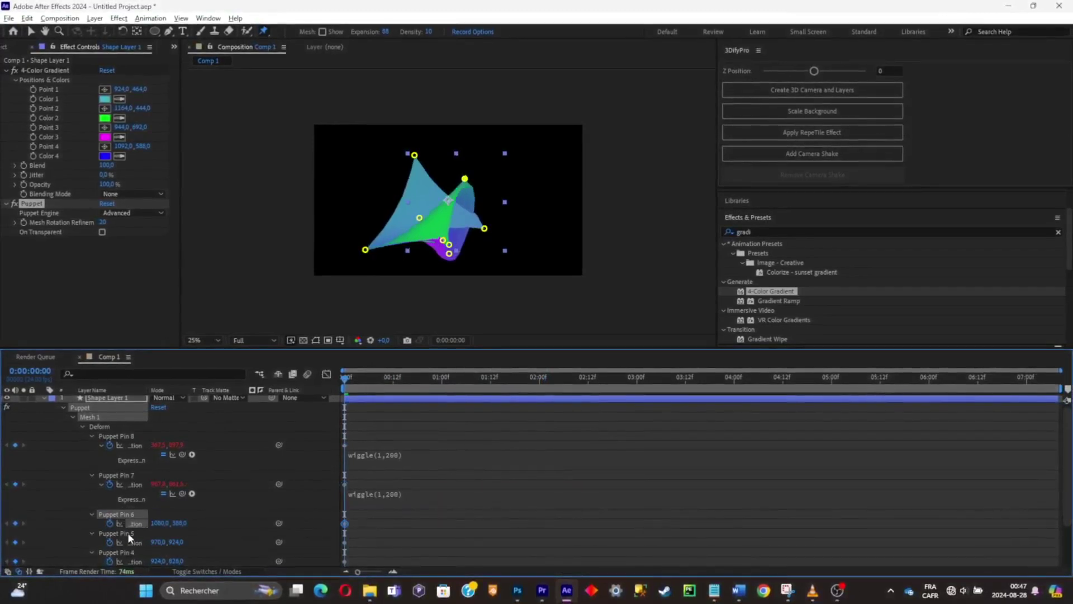
pyautogui.keyDown('alt'); pyautogui.click(110, 524); pyautogui.keyUp('alt')
pyautogui.hotkey('ctrl', 'v')
pyautogui.scroll(-1, 231, 541)
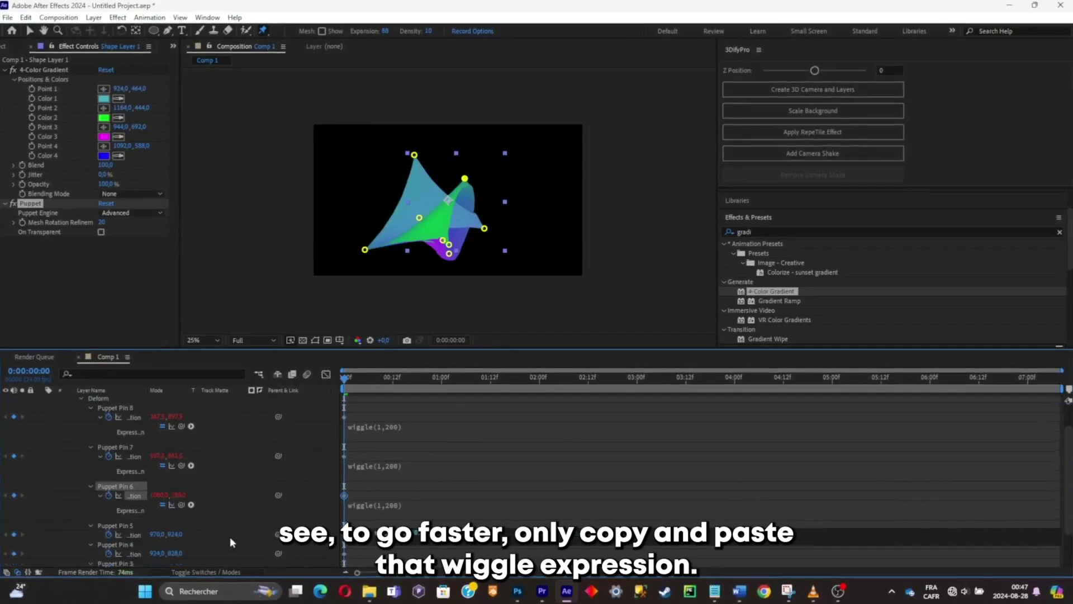
# - Paste the wiggle(1,200) expression onto the positions of Puppet Pins 5, 4 and 3
pyautogui.scroll(-2, 230, 537)
pyautogui.keyDown('alt'); pyautogui.click(108, 487); pyautogui.keyUp('alt')
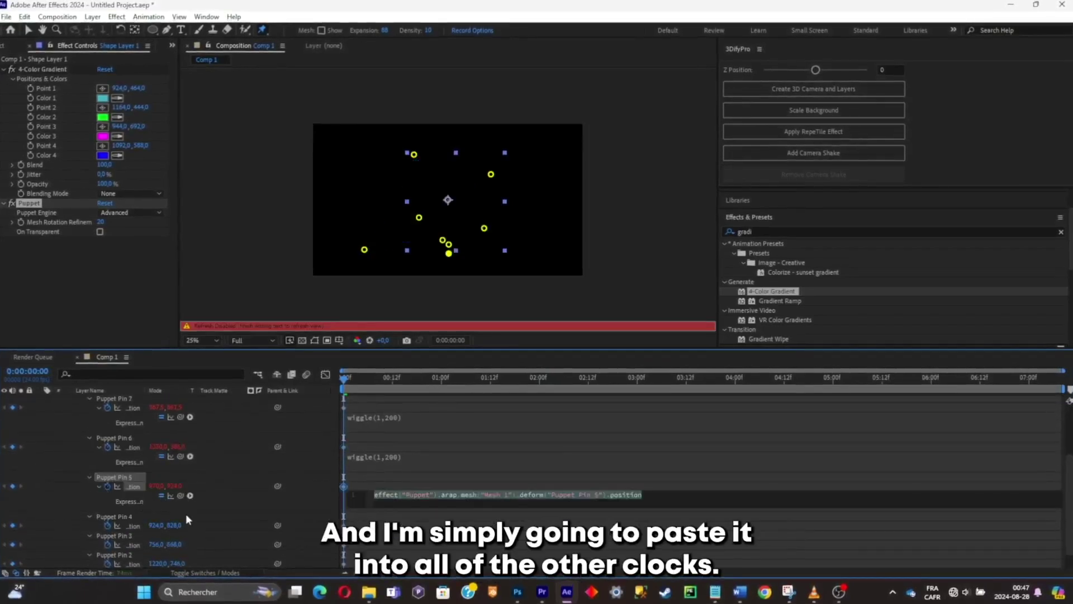
pyautogui.hotkey('ctrl', 'v')
pyautogui.hotkey('ctrl', 'v')
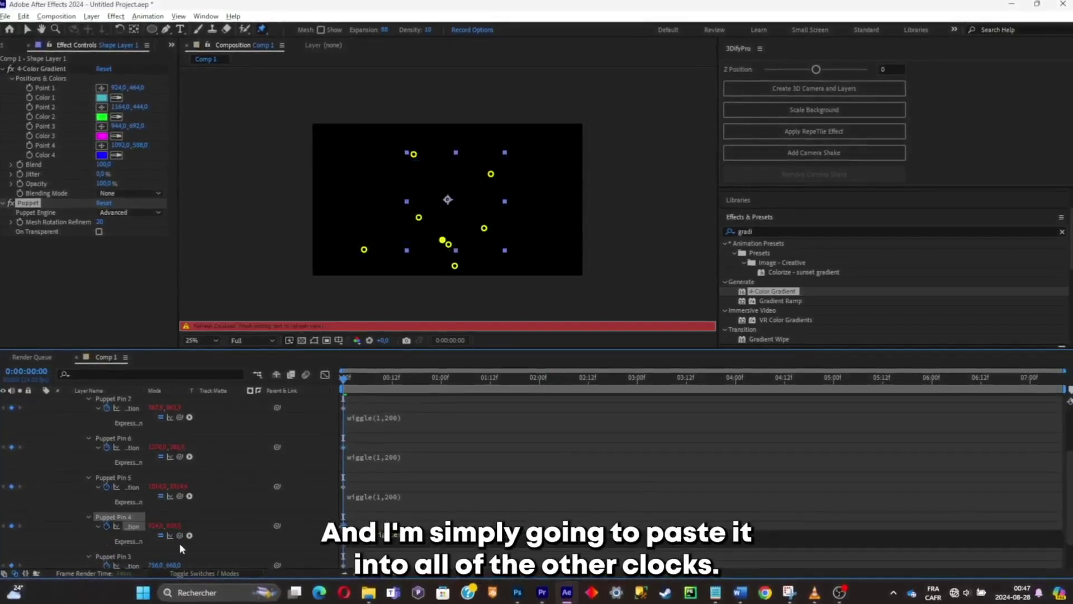
pyautogui.click(236, 534)
pyautogui.scroll(-2, 236, 534)
pyautogui.keyDown('alt'); pyautogui.click(106, 525); pyautogui.keyUp('alt')
pyautogui.hotkey('ctrl', 'v')
pyautogui.click(236, 532)
# - Paste the wiggle(1,200) expression onto the positions of Puppet Pins 2 and 1 and preview the animation
pyautogui.scroll(-1, 236, 532)
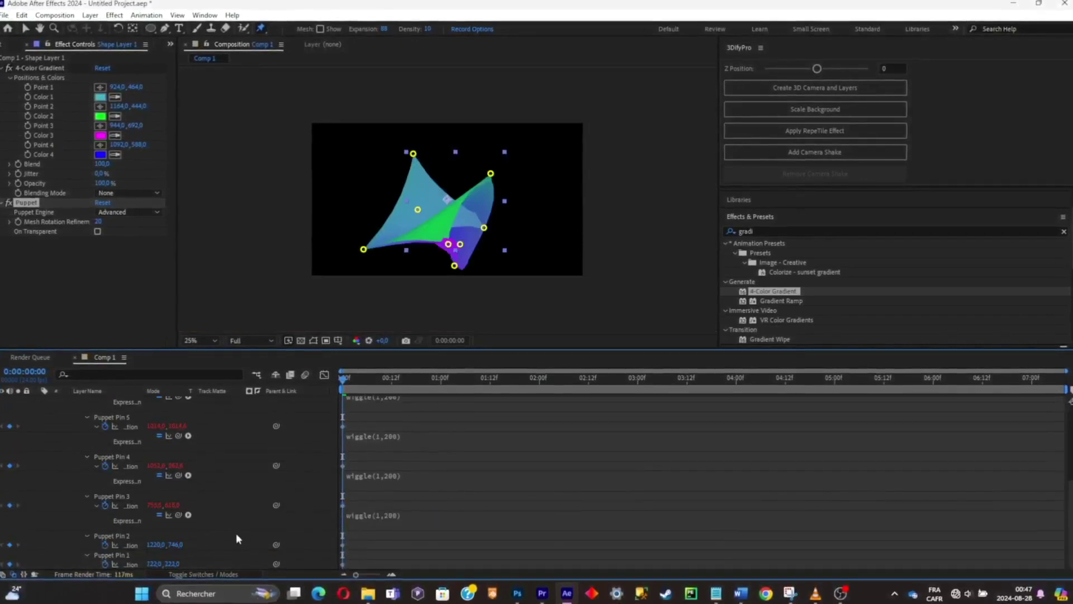
pyautogui.keyDown('alt'); pyautogui.click(107, 543); pyautogui.keyUp('alt')
pyautogui.hotkey('ctrl', 'v')
pyautogui.click(248, 558)
pyautogui.scroll(-1, 109, 564)
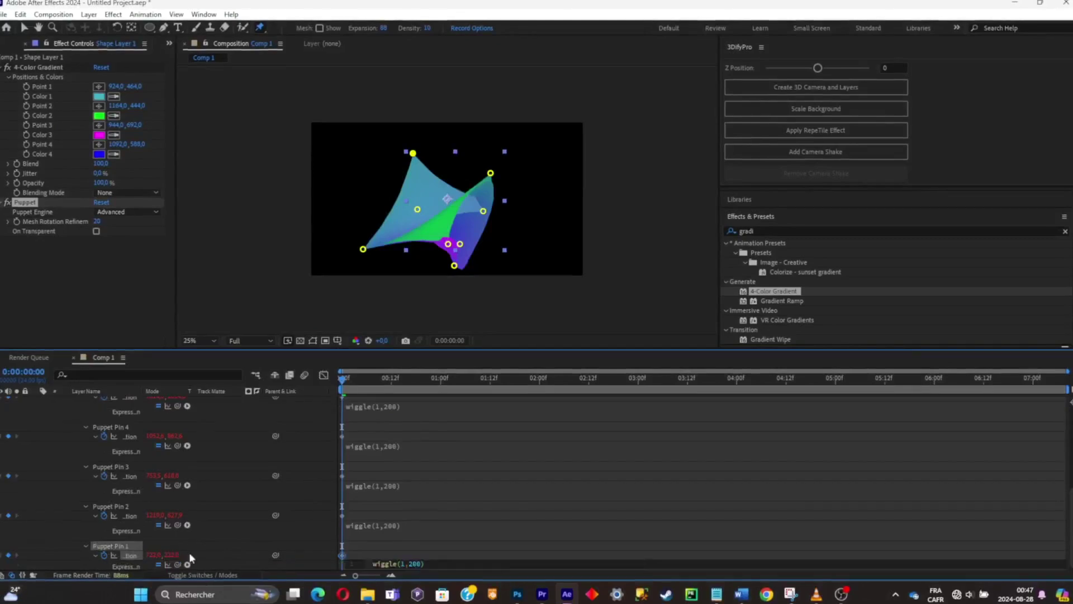
pyautogui.keyDown('alt'); pyautogui.click(104, 556); pyautogui.keyUp('alt')
pyautogui.hotkey('ctrl', 'v')
pyautogui.click(346, 375)
pyautogui.press('space')
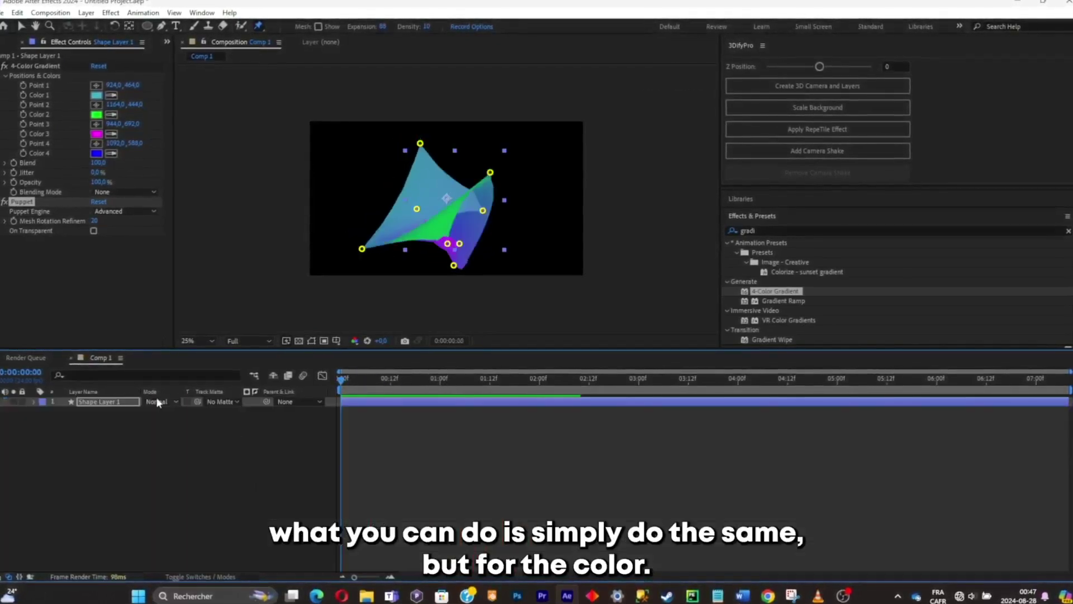
# - Enable keyframing for all four points and colors of the 4-Color Gradient and paste the wiggle(1,200) expression onto Point 1
pyautogui.click(133, 407)
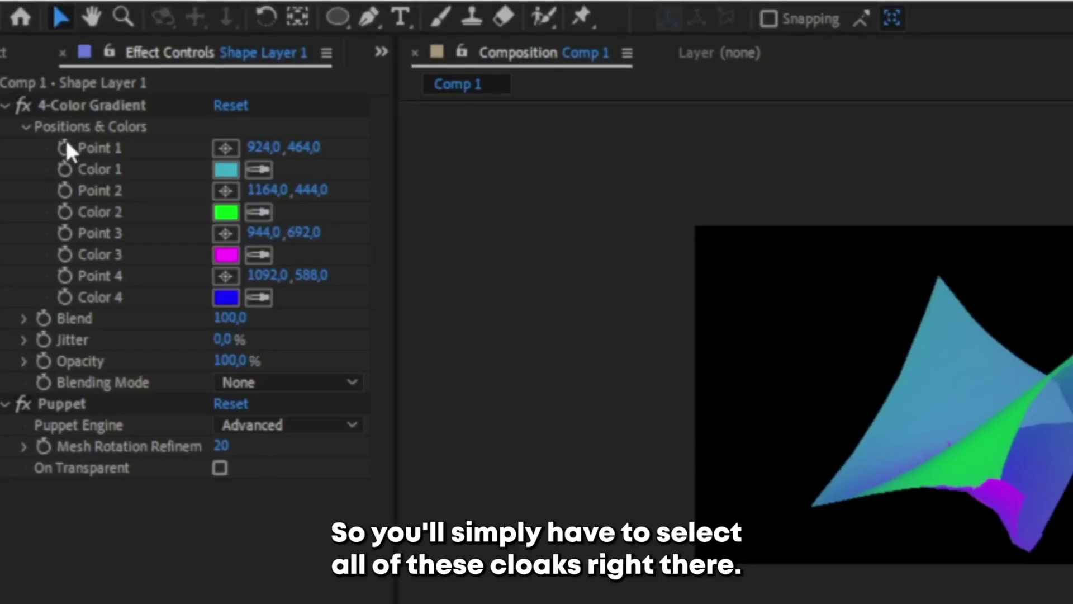
pyautogui.moveTo(64, 146); pyautogui.dragTo(72, 308)
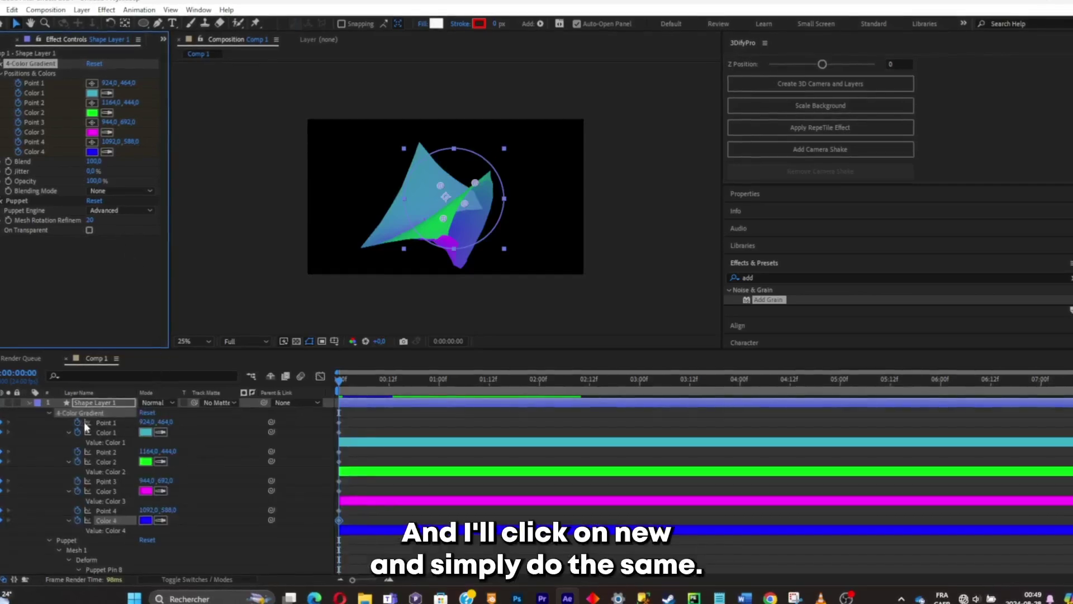
pyautogui.keyDown('alt'); pyautogui.click(78, 423); pyautogui.keyUp('alt')
pyautogui.hotkey('ctrl', 'v')
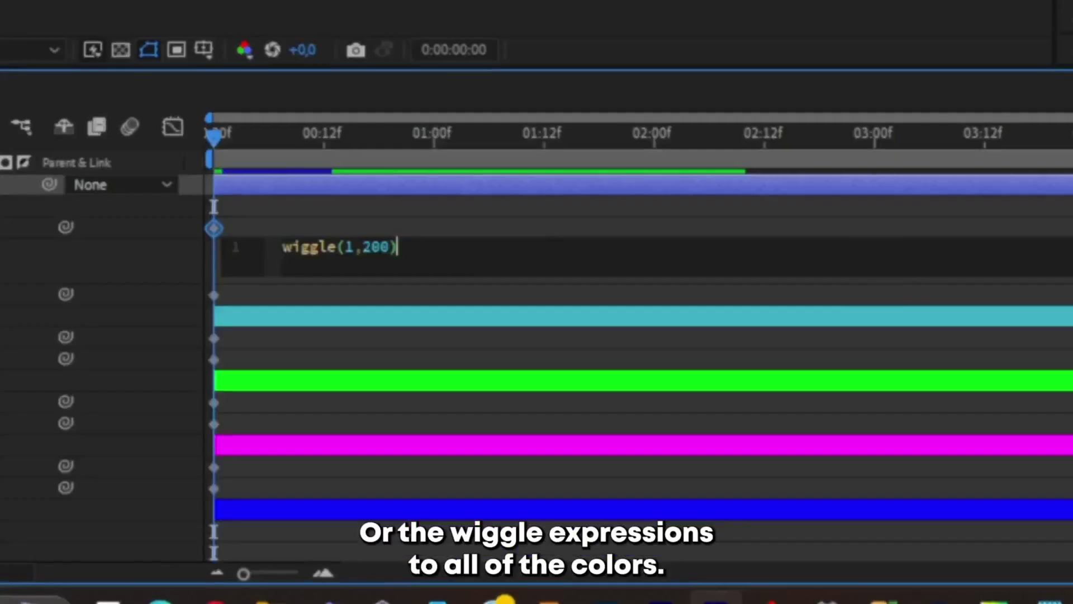
# - Paste the wiggle(1,200) expression onto Color 1, Point 2 and Color 2 of the 4-Color Gradient
pyautogui.keyDown('alt'); pyautogui.click(75, 454); pyautogui.keyUp('alt')
pyautogui.hotkey('ctrl', 'v')
pyautogui.keyDown('alt'); pyautogui.click(75, 495); pyautogui.keyUp('alt')
pyautogui.hotkey('ctrl', 'v')
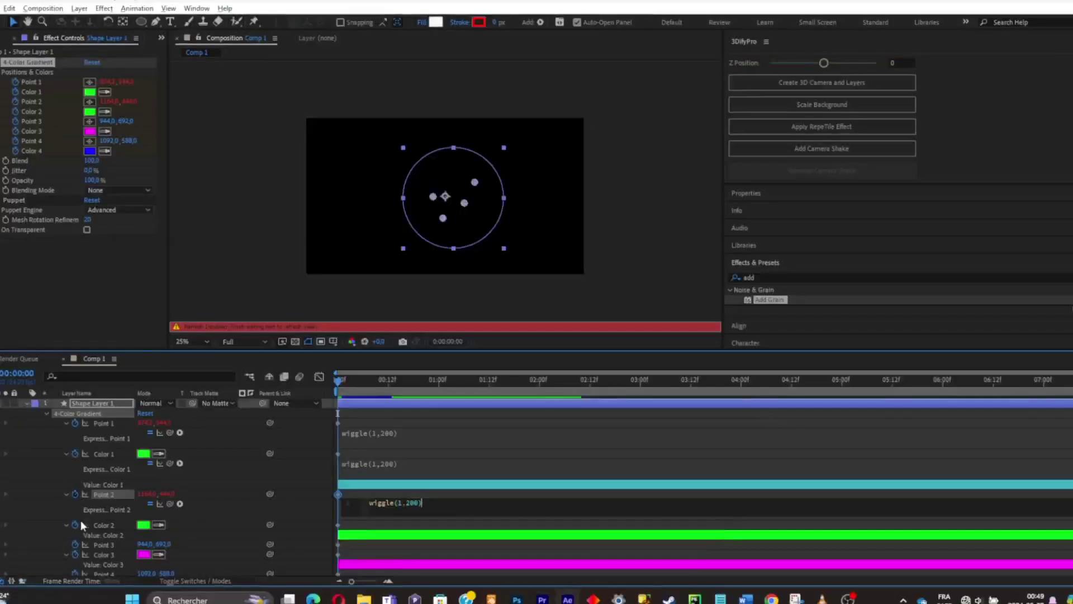
pyautogui.keyDown('alt'); pyautogui.click(75, 525); pyautogui.keyUp('alt')
pyautogui.hotkey('ctrl', 'v')
# - Paste the wiggle(1,200) expression onto Point 3 and Color 3 of the 4-Color Gradient
pyautogui.scroll(-1, 88, 536)
pyautogui.keyDown('alt'); pyautogui.click(73, 536); pyautogui.keyUp('alt')
pyautogui.hotkey('ctrl', 'v')
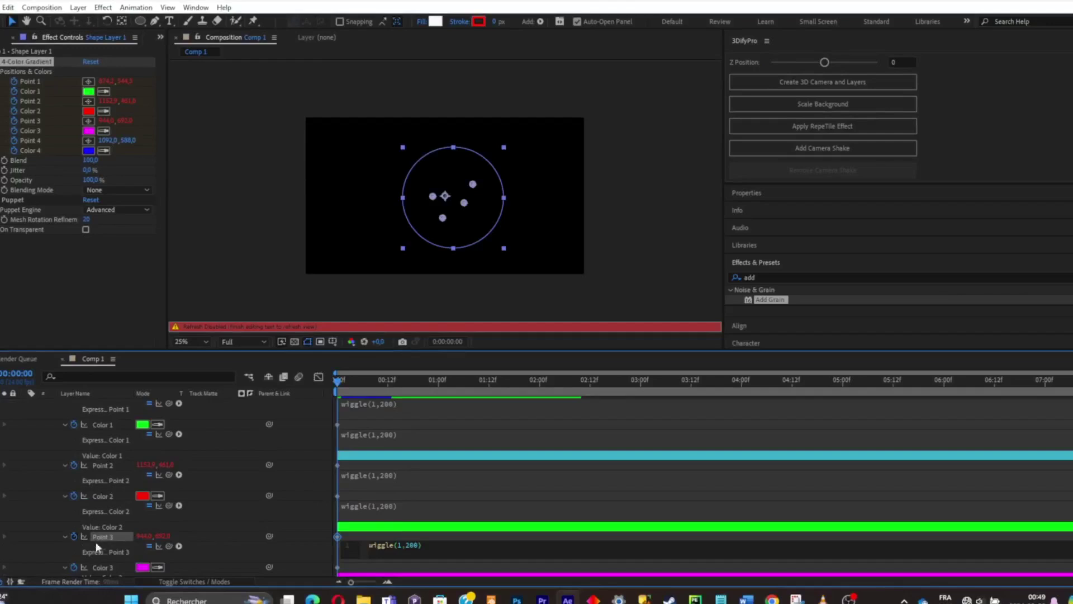
pyautogui.scroll(-2, 83, 534)
pyautogui.keyDown('alt'); pyautogui.click(73, 508); pyautogui.keyUp('alt')
pyautogui.hotkey('ctrl', 'v')
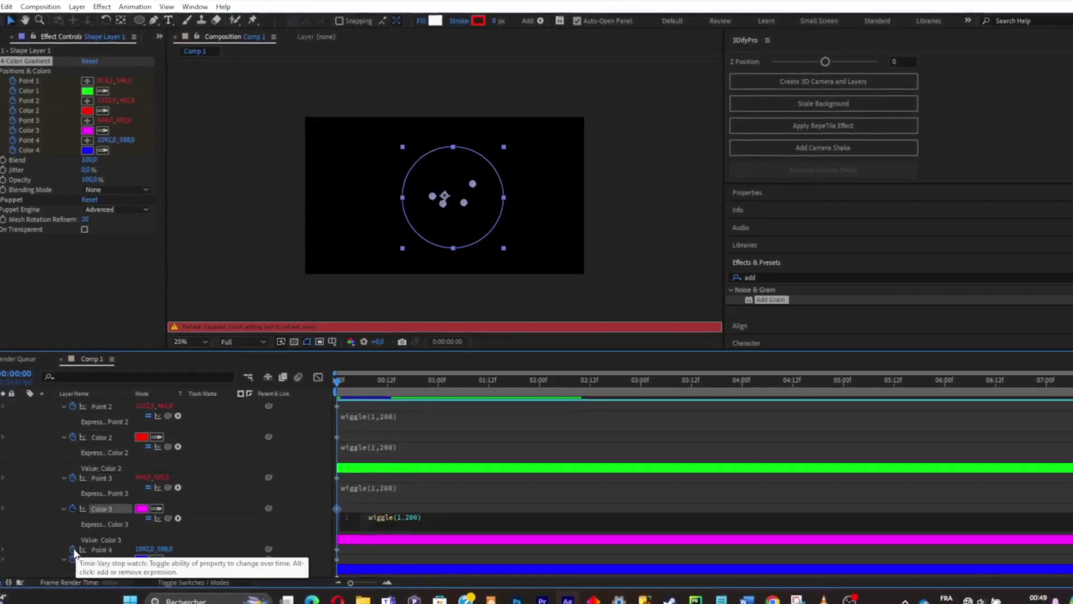
# - Paste the wiggle(1,200) expression onto Point 4 and Color 4 of the gradient and preview the color-changing shape
pyautogui.keyDown('alt'); pyautogui.click(73, 550); pyautogui.keyUp('alt')
pyautogui.hotkey('ctrl', 'v')
pyautogui.scroll(-1, 78, 553)
pyautogui.keyDown('alt'); pyautogui.click(72, 550); pyautogui.keyUp('alt')
pyautogui.hotkey('ctrl', 'v')
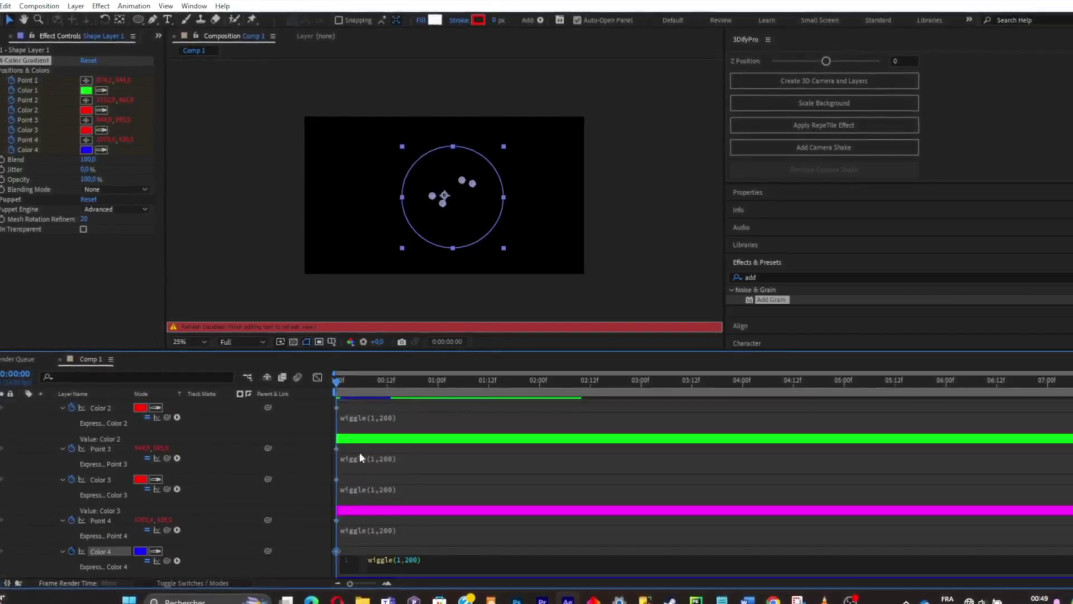
pyautogui.click(335, 387)
pyautogui.press('space')
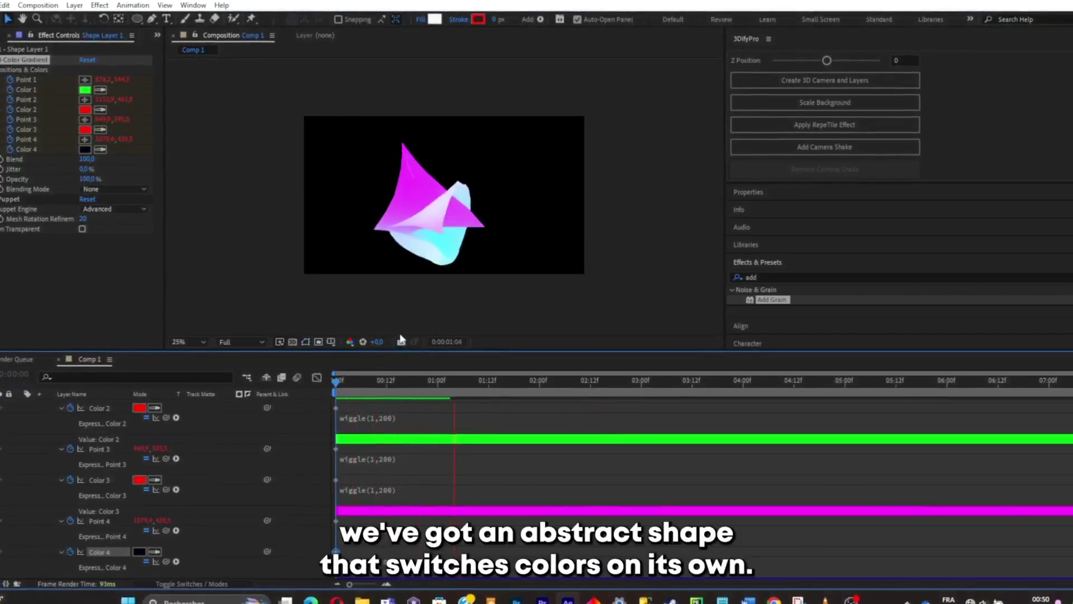
pyautogui.press('space')
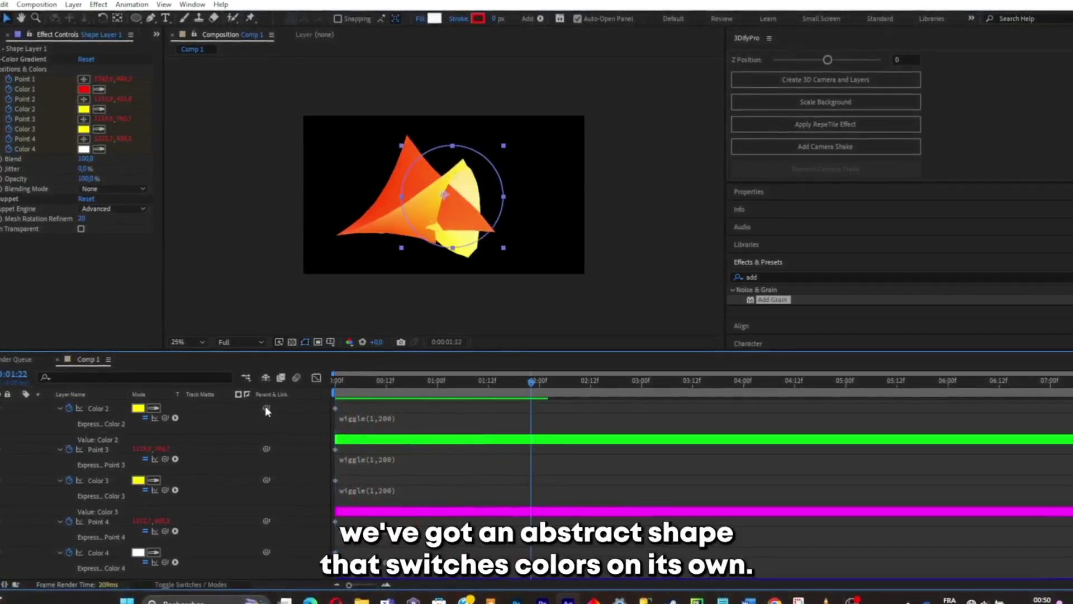
# - Collapse the layer's properties and pre-compose Shape Layer 1 as Shape Layer 1 Comp 1
pyautogui.press('u')
pyautogui.click(254, 425)
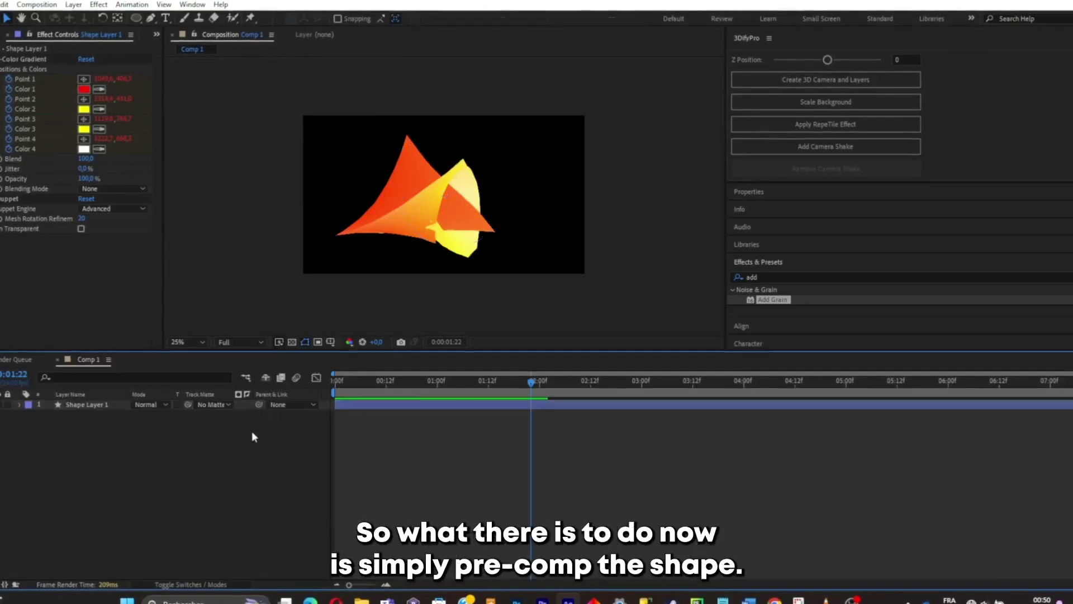
pyautogui.click(117, 406)
pyautogui.hotkey('ctrl', 'shift', 'c')
pyautogui.click(614, 440)
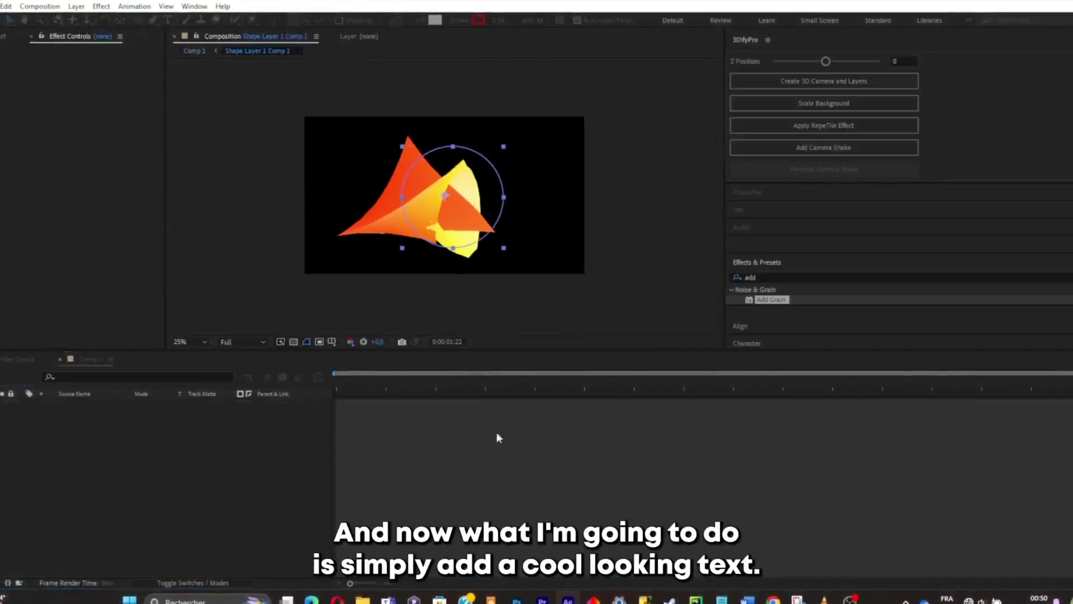
# - Return to Comp 1 and add the text ABSTRACT over the middle of the shape
pyautogui.moveTo(398, 387); pyautogui.dragTo(335, 386)
pyautogui.click(90, 359)
pyautogui.click(168, 21)
pyautogui.click(428, 197)
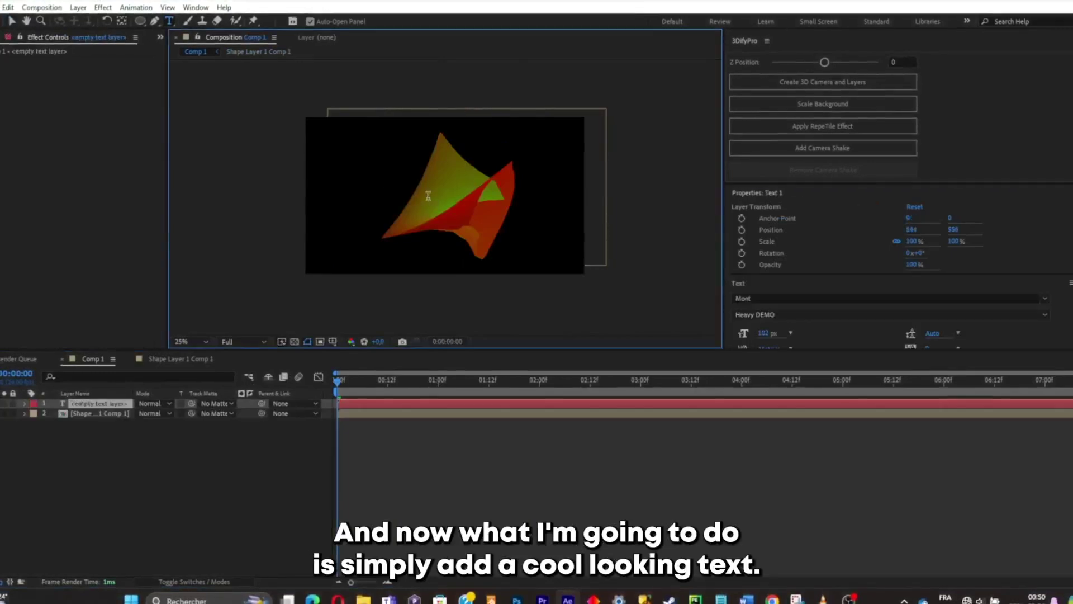
pyautogui.write('ABS')
pyautogui.write('TRACT')
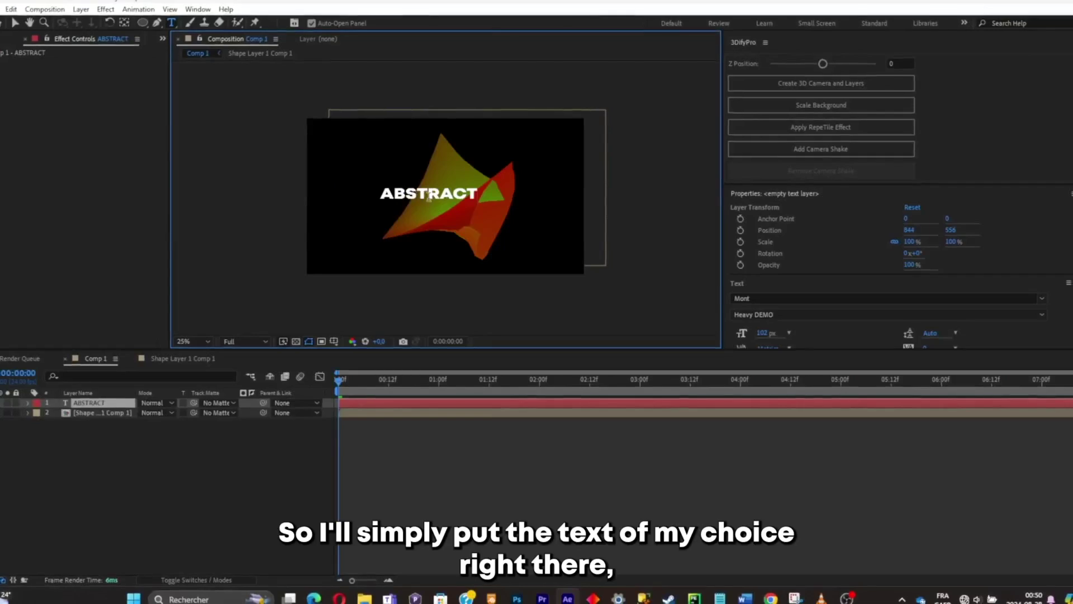
# - Scale the ABSTRACT text to 182%, move it across the center of the shape and set its blending mode to Difference
pyautogui.hotkey('ctrl', 'a')
pyautogui.press('Escape')
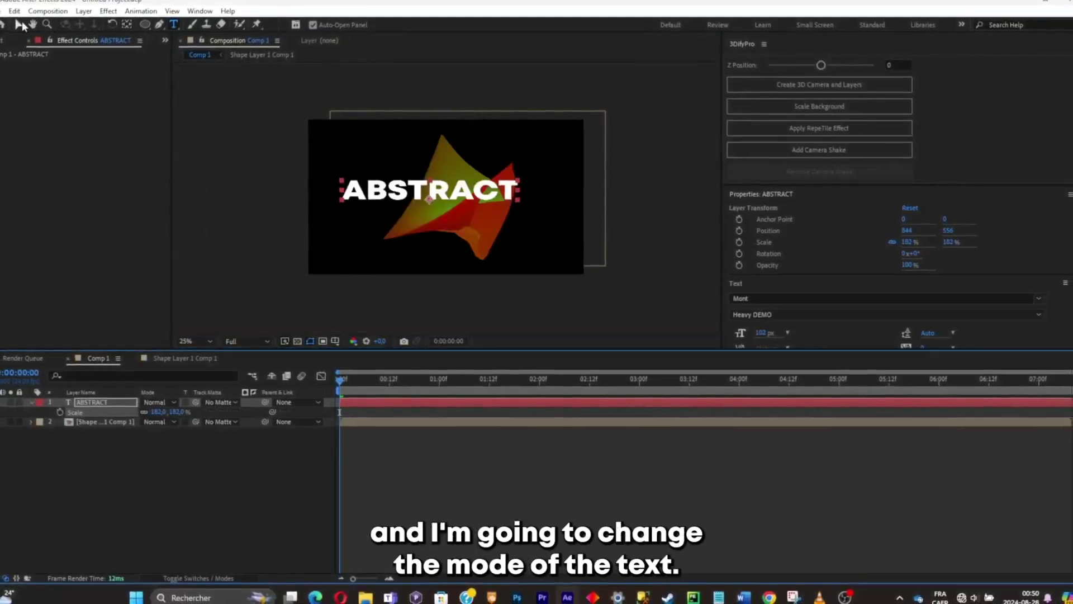
pyautogui.click(20, 25)
pyautogui.moveTo(456, 203); pyautogui.dragTo(487, 217)
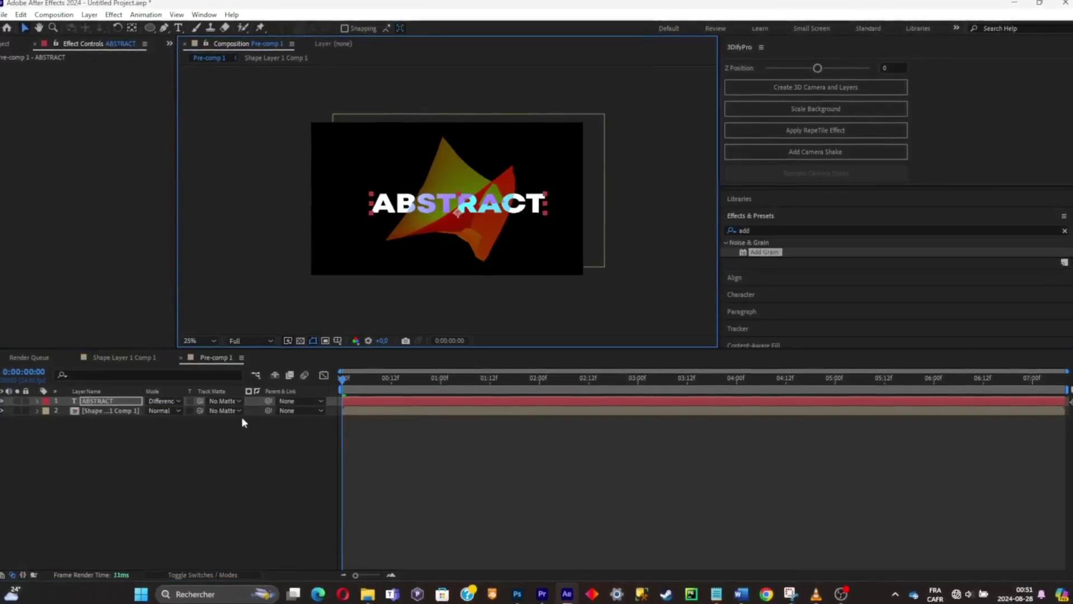
# - Select both the ABSTRACT text layer and the pre-composed shape layer in Pre-comp 1
pyautogui.hotkey('ctrl', 'a')
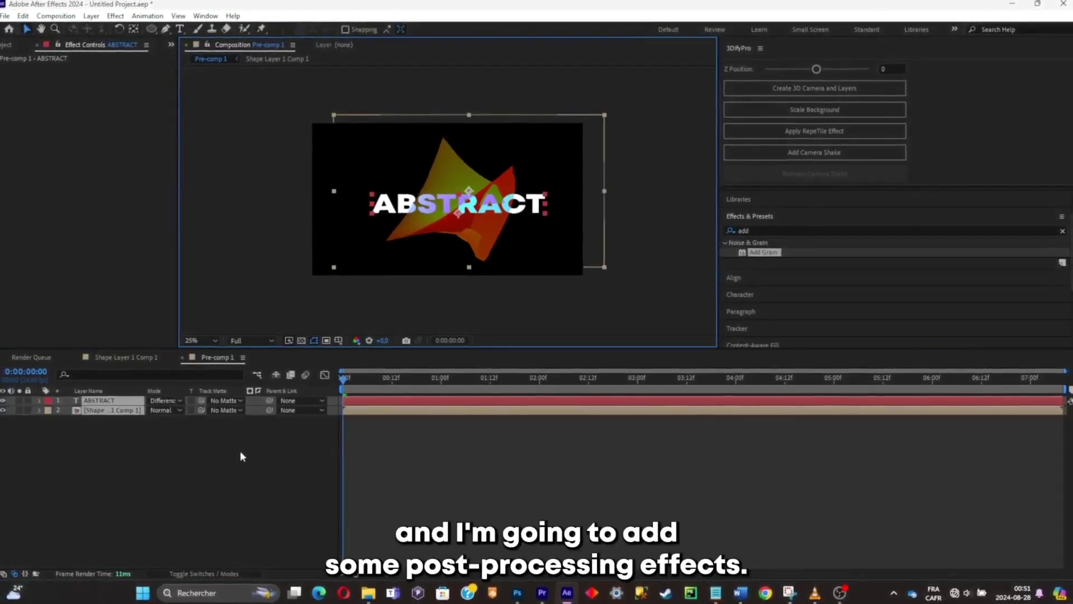